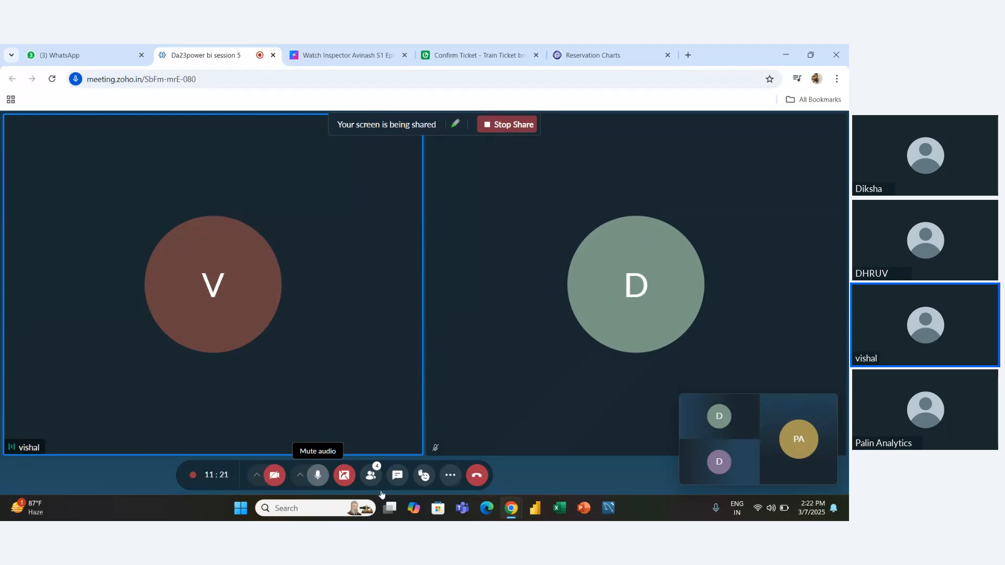
# - Switch to Power BI Desktop and start a blank report
pyautogui.click(539, 507)
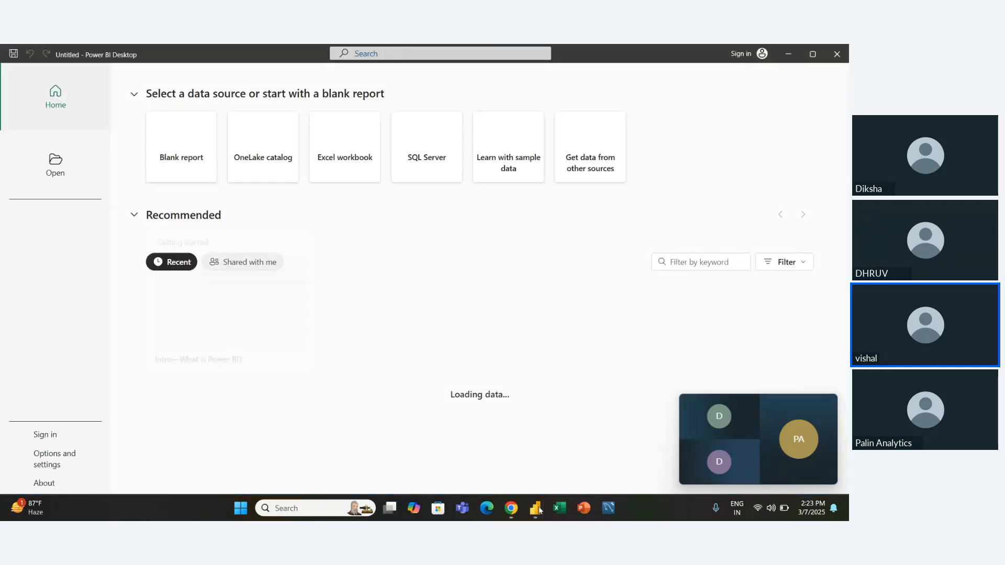
pyautogui.click(205, 168)
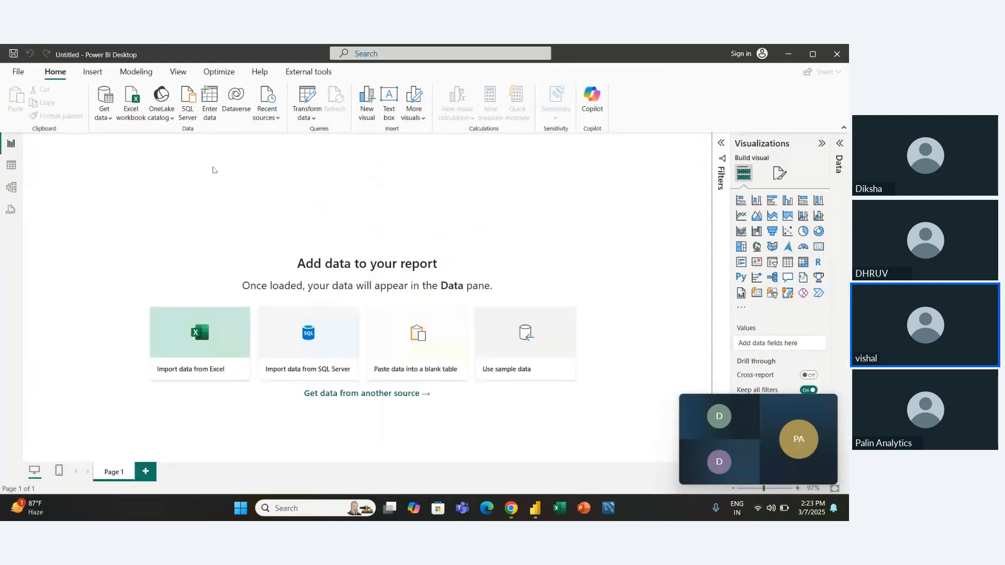
# - Load the Orders sheet from the Global Superstore Excel workbook in the Desktop's EXCEL 7 TO 9 folder
pyautogui.click(105, 120)
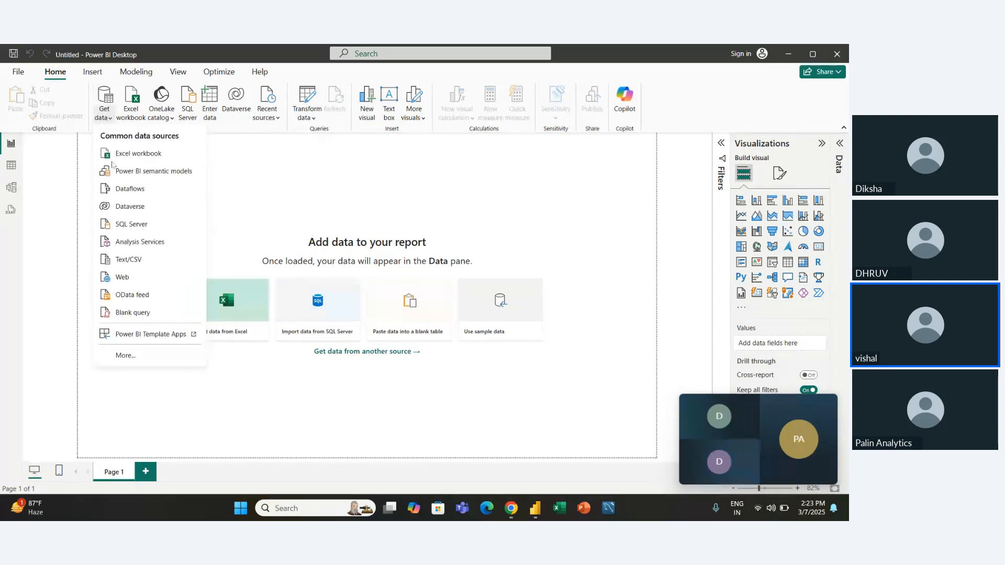
pyautogui.click(143, 153)
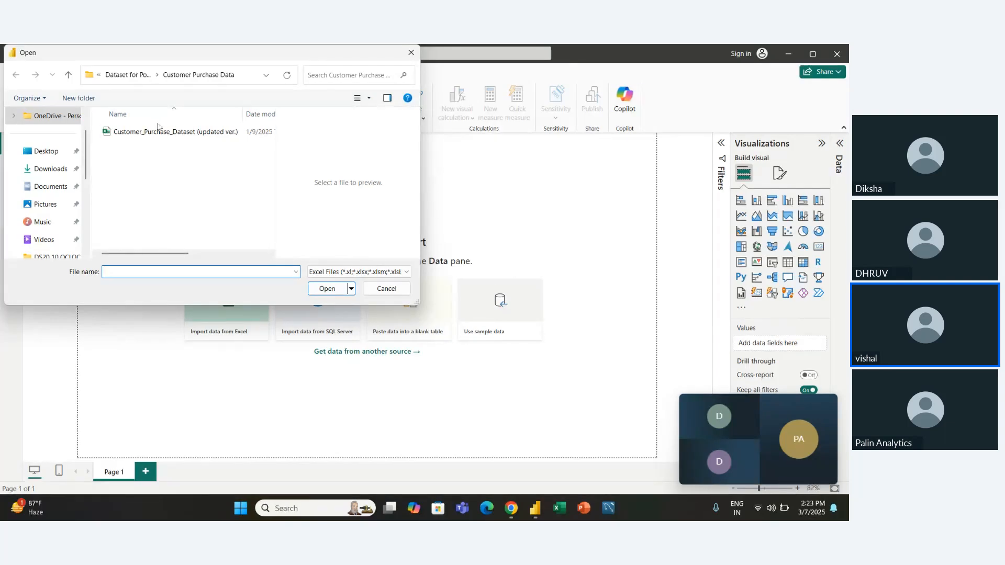
pyautogui.click(68, 76)
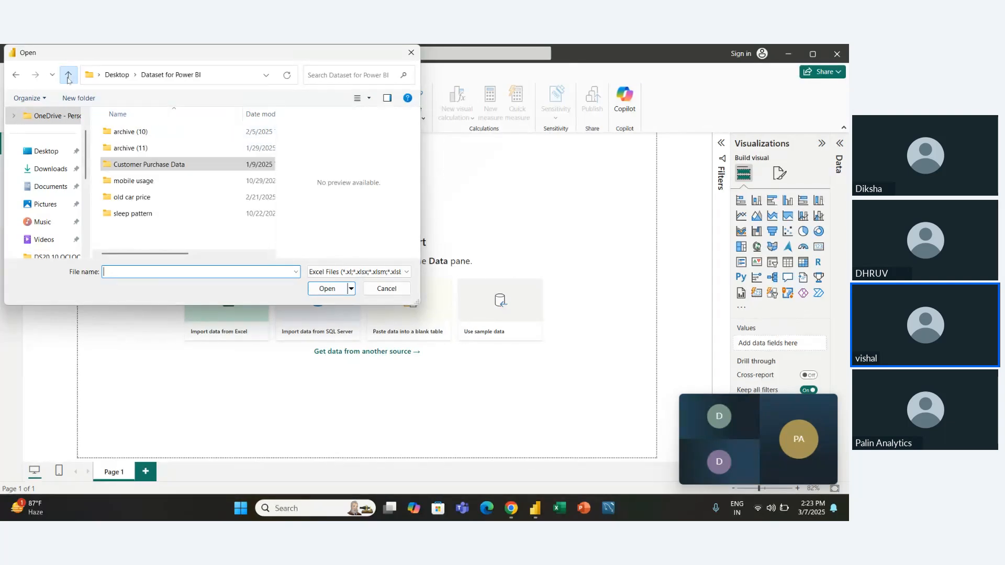
pyautogui.click(37, 153)
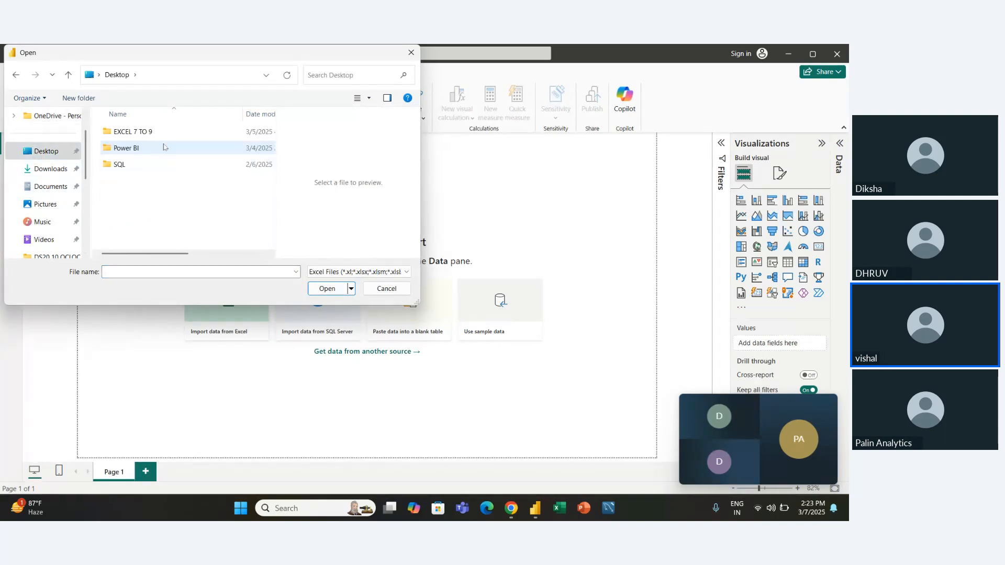
pyautogui.doubleClick(146, 133)
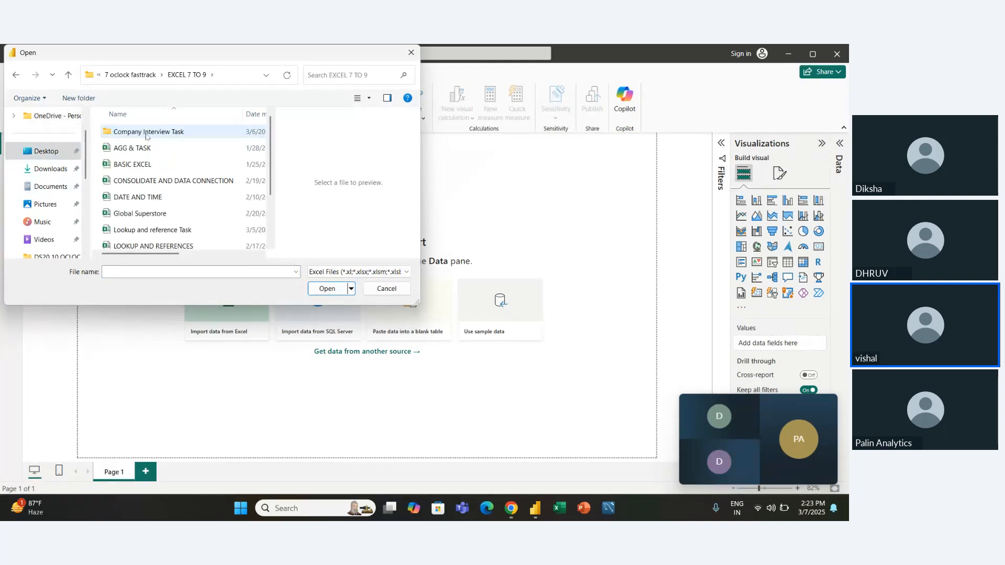
pyautogui.click(160, 214)
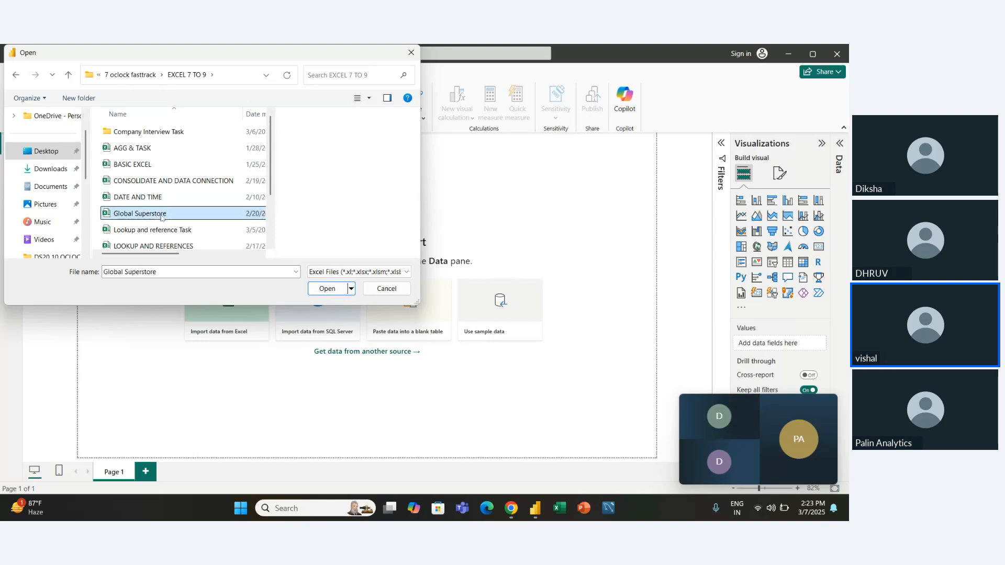
pyautogui.click(322, 293)
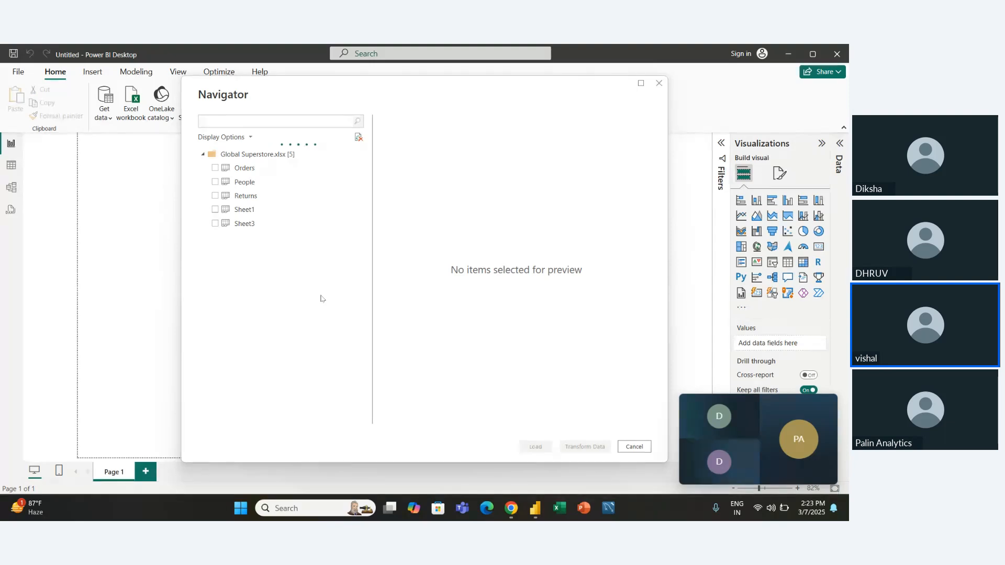
pyautogui.click(215, 168)
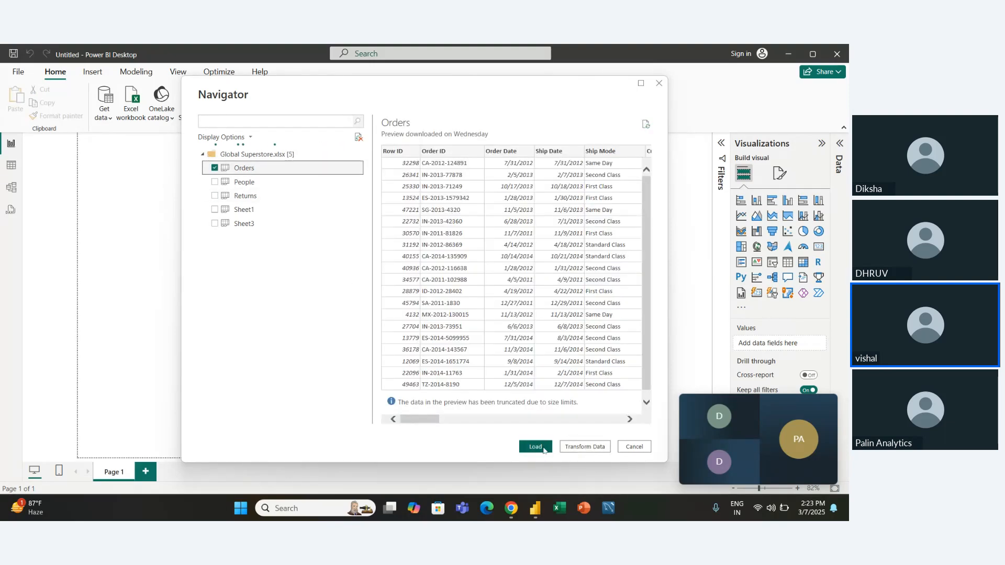
pyautogui.click(535, 447)
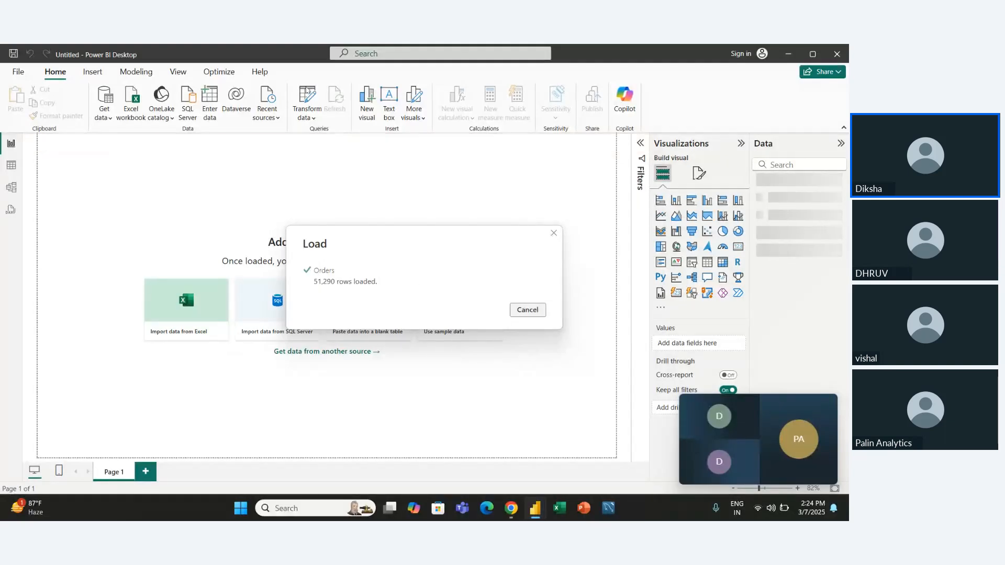
# - Open the Orders table in the Power Query Editor and refresh its data preview
pyautogui.click(308, 97)
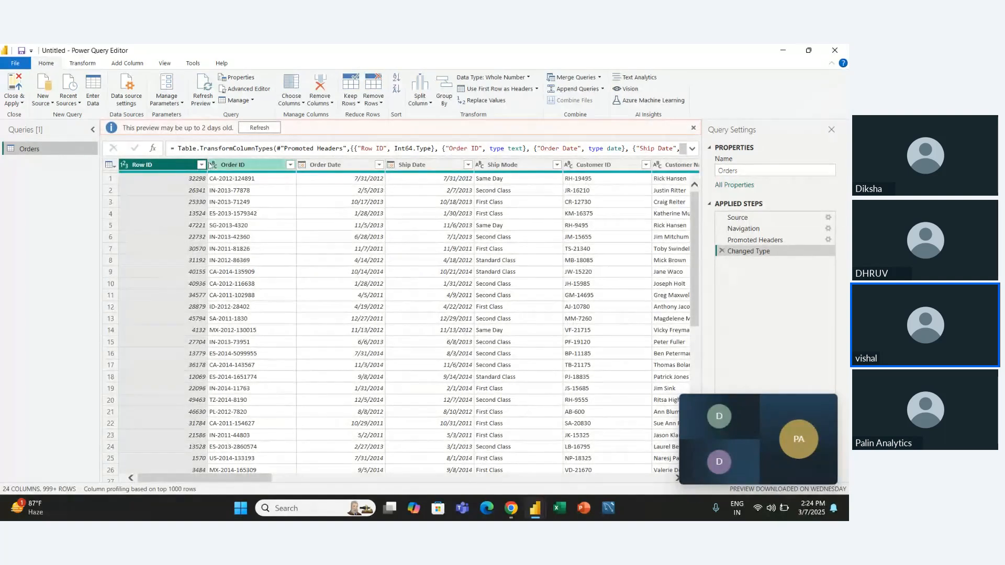
pyautogui.click(267, 128)
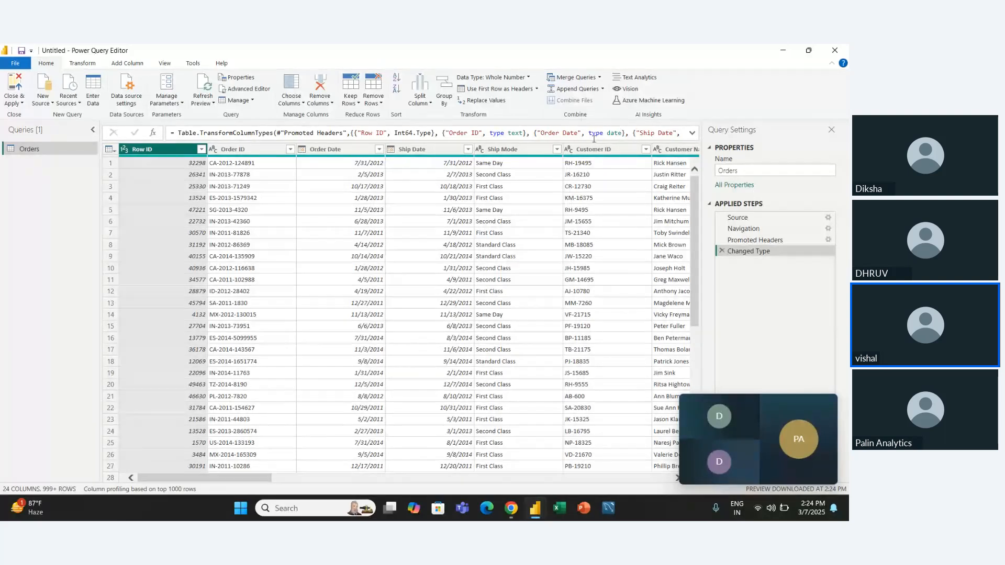
pyautogui.moveTo(726, 422)
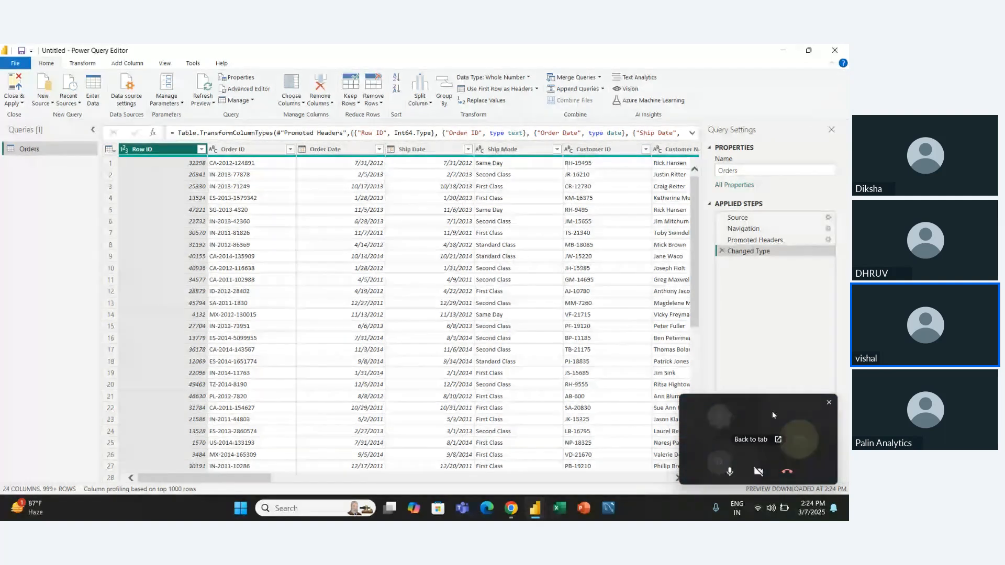
pyautogui.click(828, 402)
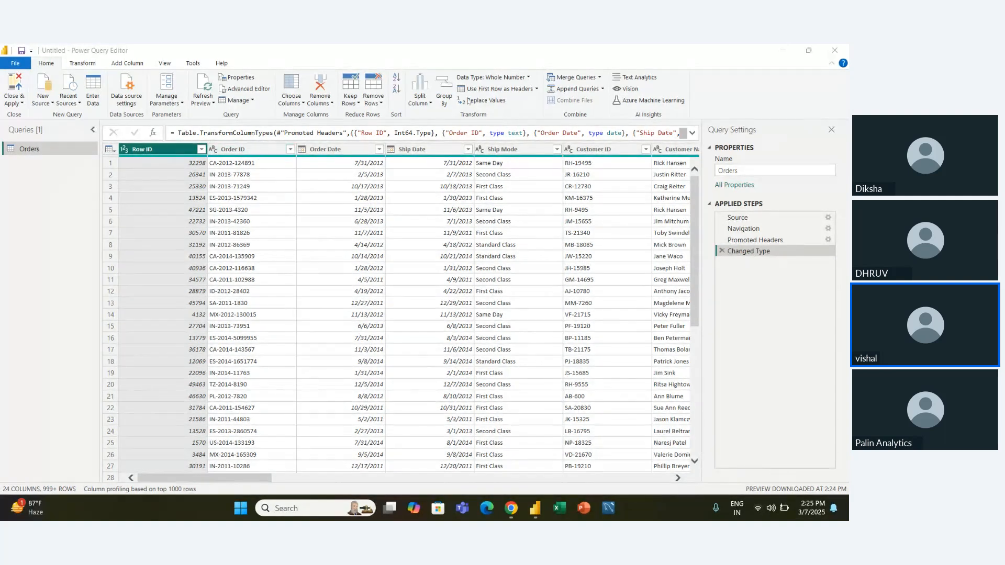
# - Review the data types available for the Row ID column without changing its type
pyautogui.moveTo(216, 158)
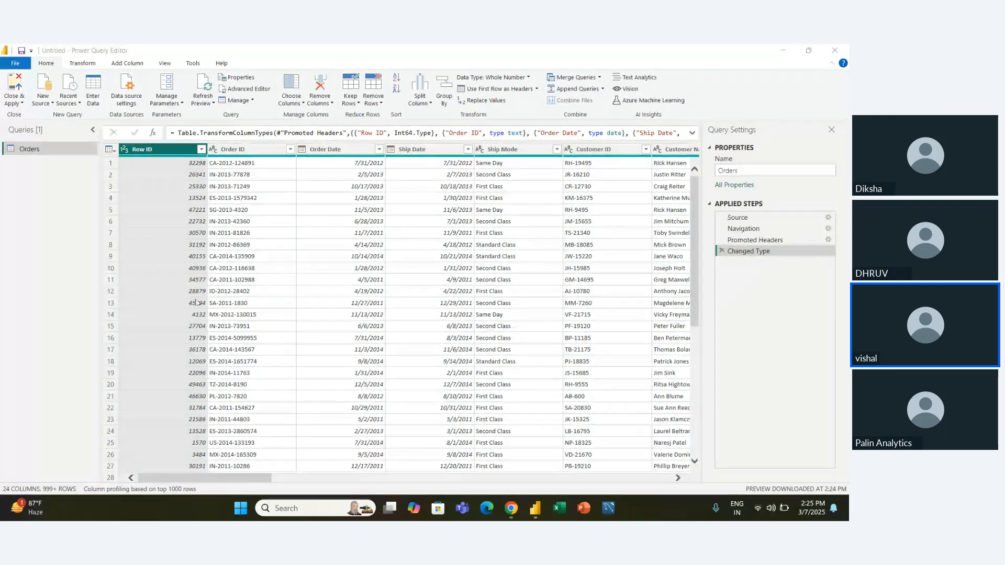
pyautogui.click(126, 154)
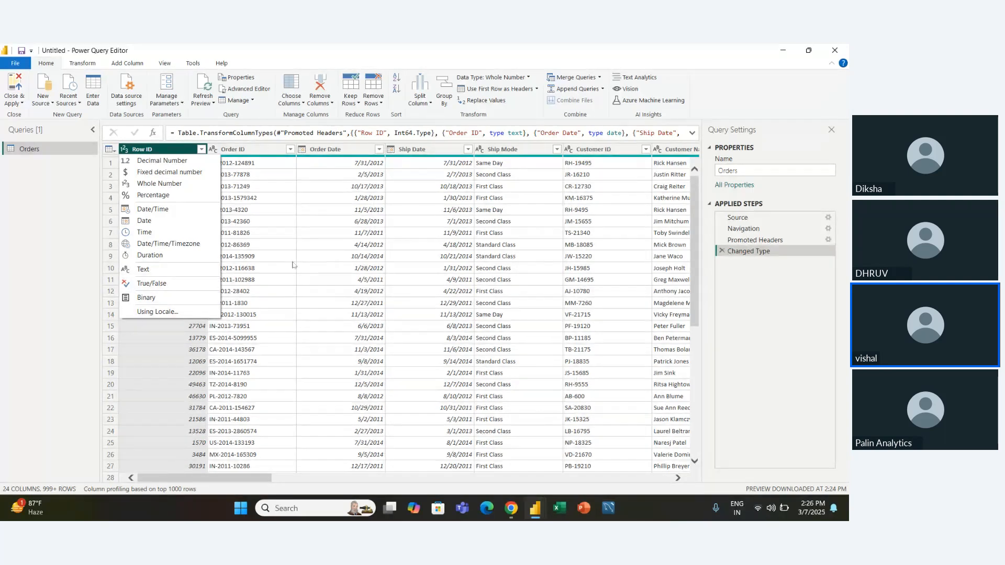
pyautogui.click(439, 224)
pyautogui.click(320, 211)
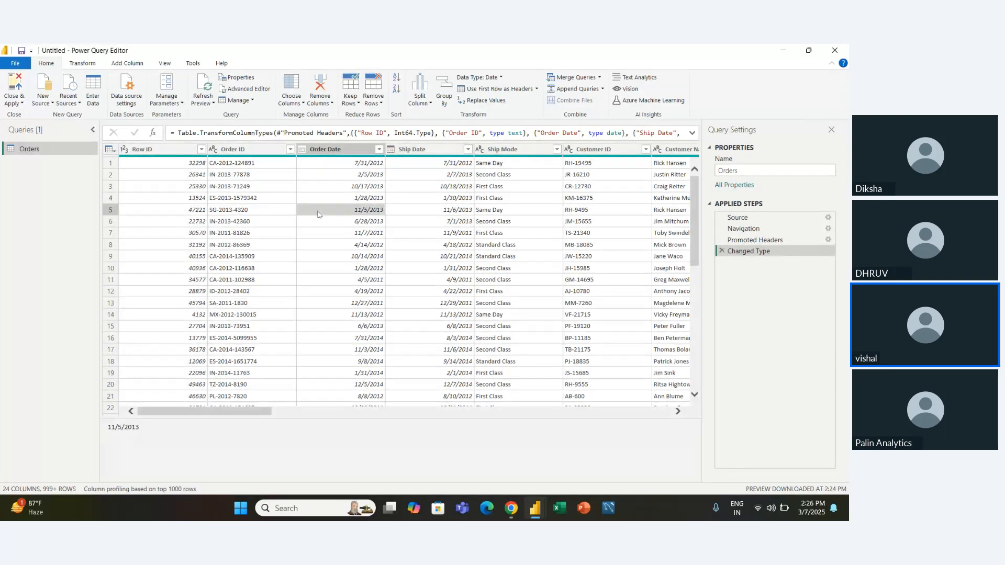
# - Review the different places that offer data type choices for the Ship Date column, leaving its type as is
pyautogui.click(401, 154)
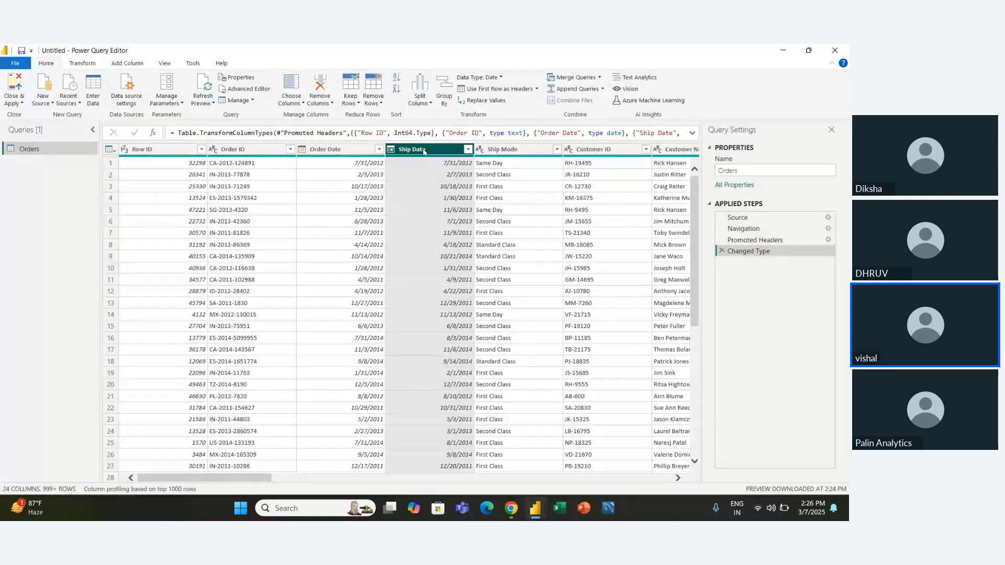
pyautogui.click(391, 152)
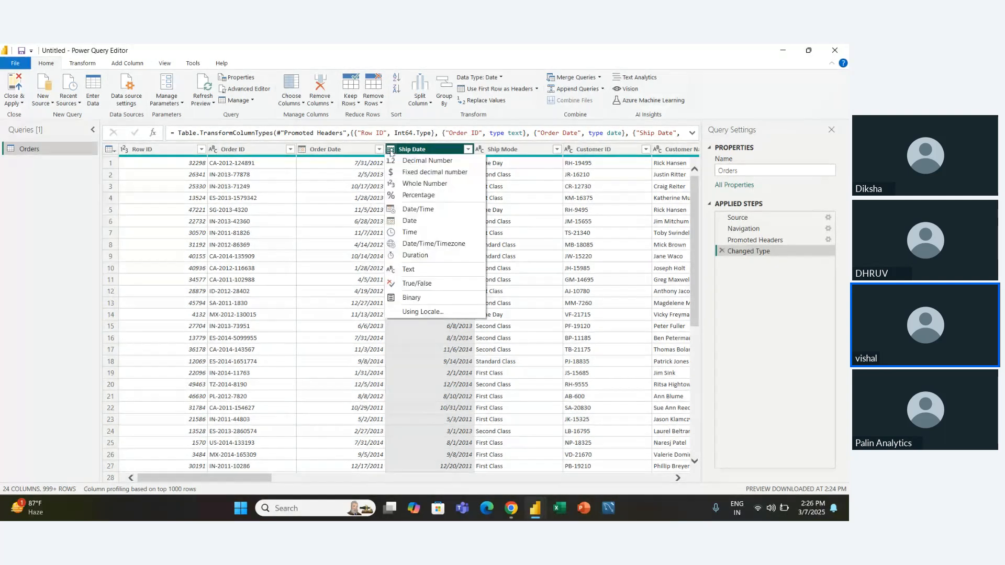
pyautogui.click(391, 152)
pyautogui.click(391, 152)
pyautogui.click(501, 78)
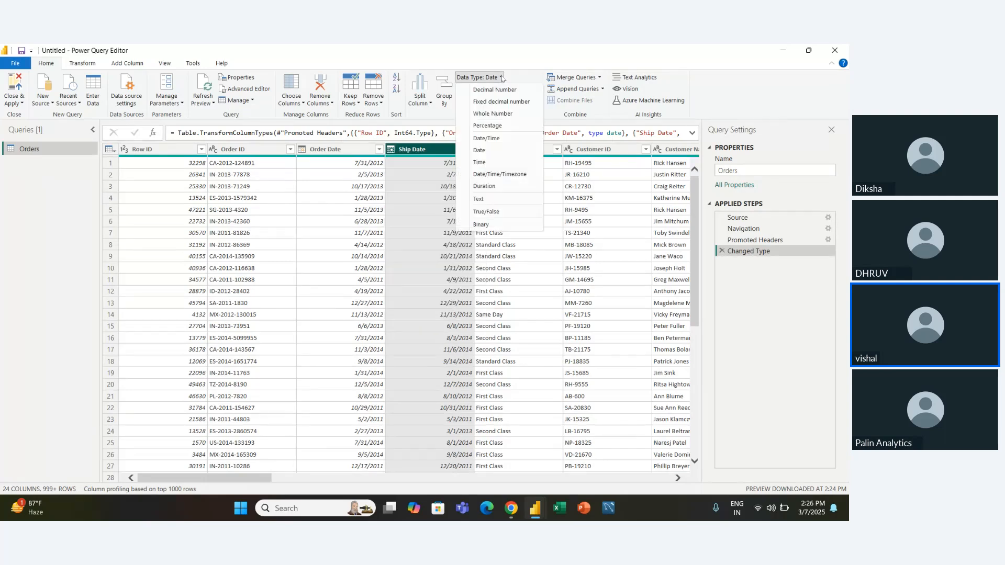
pyautogui.click(516, 55)
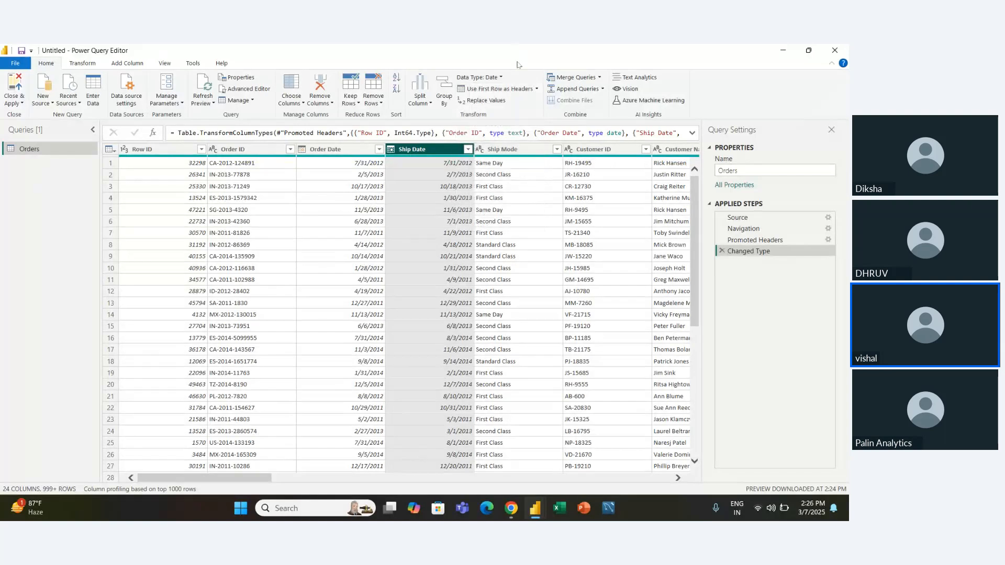
pyautogui.rightClick(438, 151)
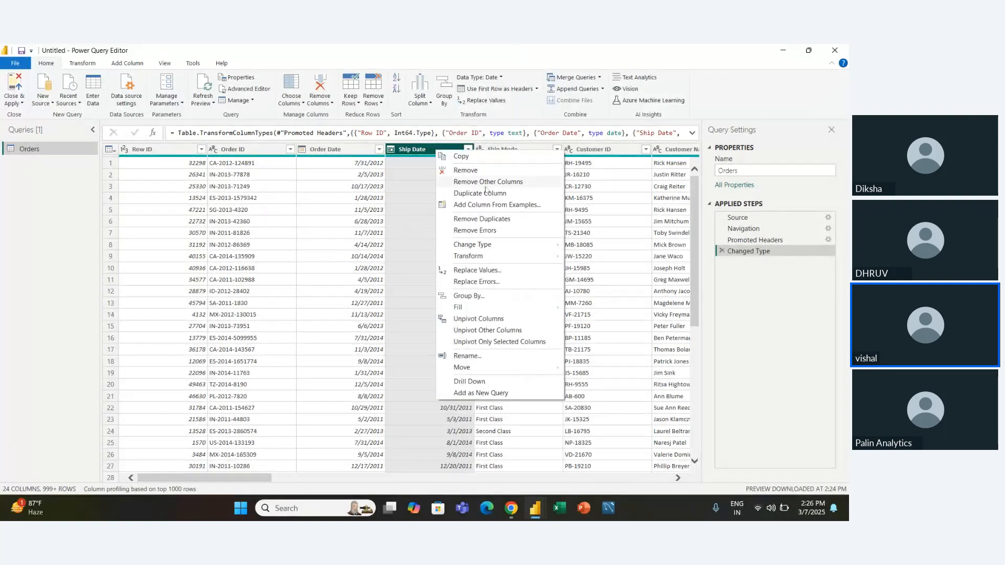
pyautogui.moveTo(512, 247)
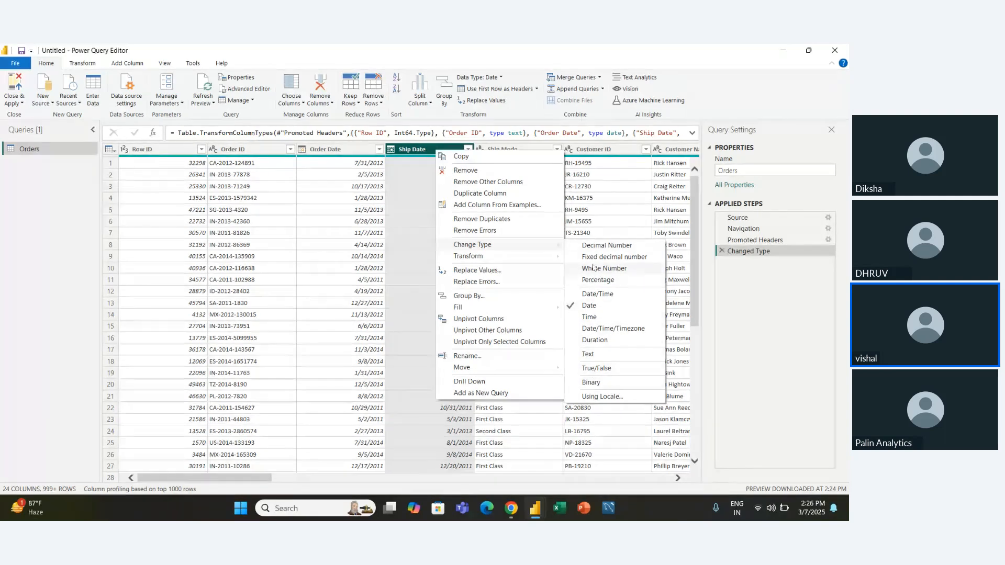
pyautogui.click(584, 58)
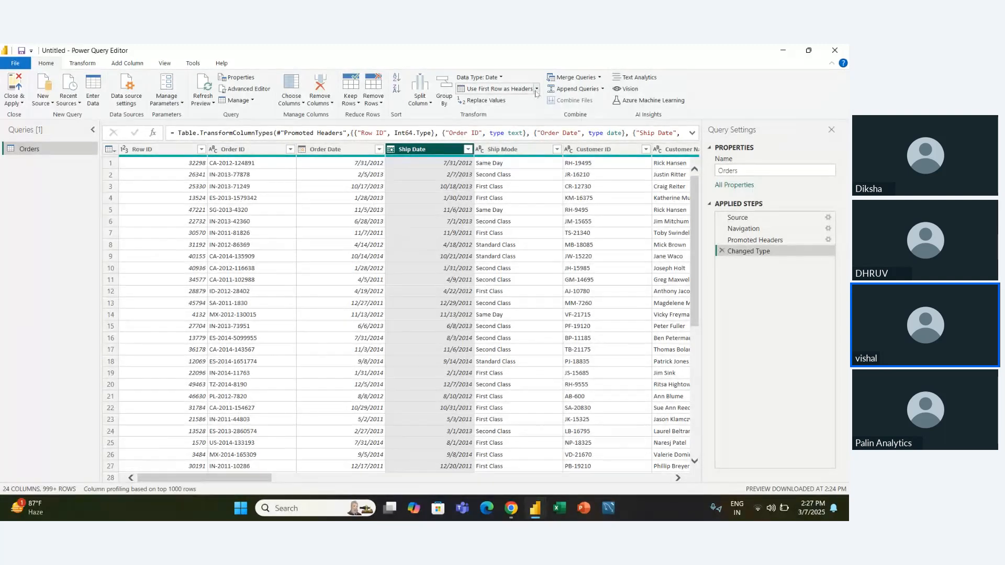
# - Compare the Orders table at the Promoted Headers, Navigation and Changed Type applied steps
pyautogui.click(760, 242)
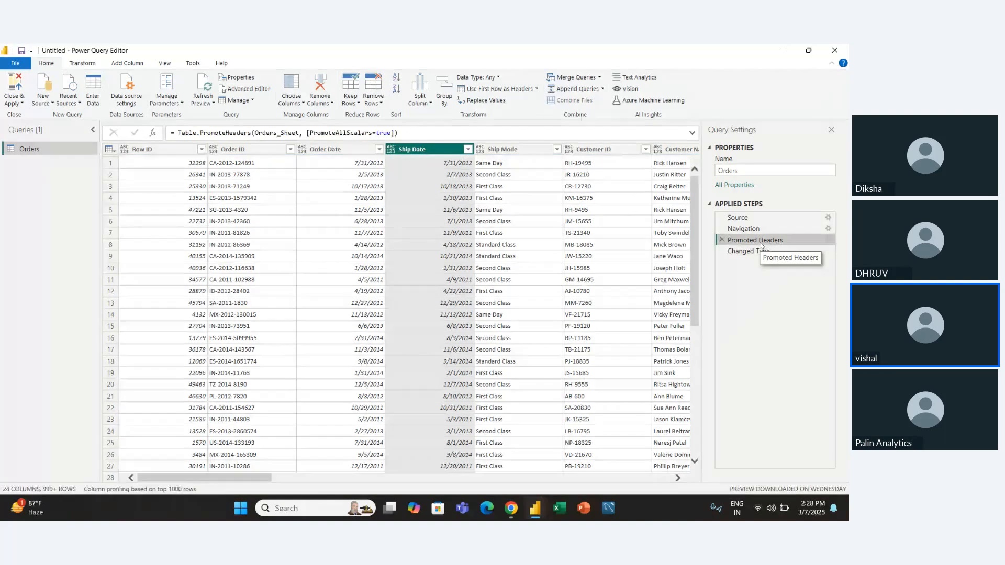
pyautogui.click(754, 231)
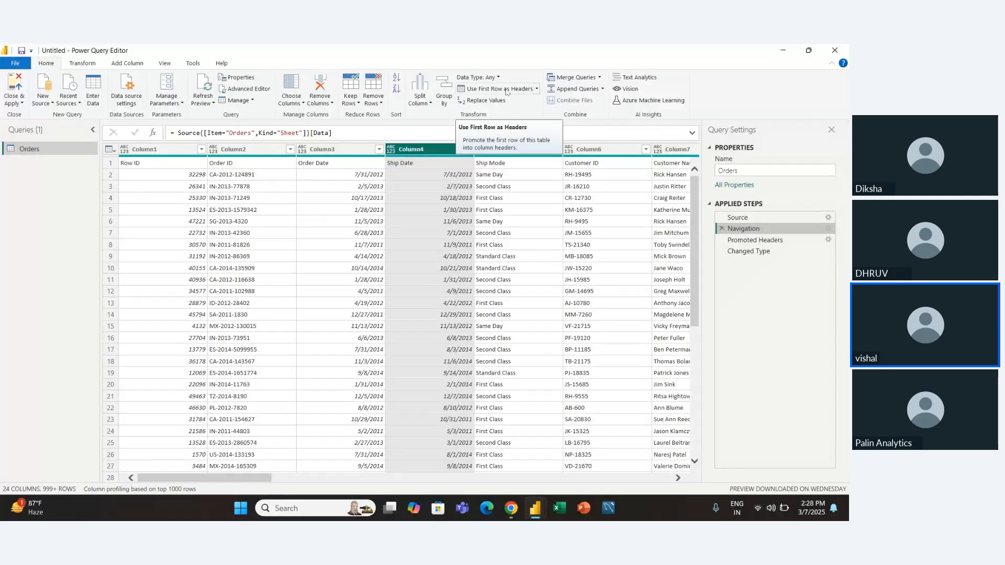
pyautogui.click(754, 240)
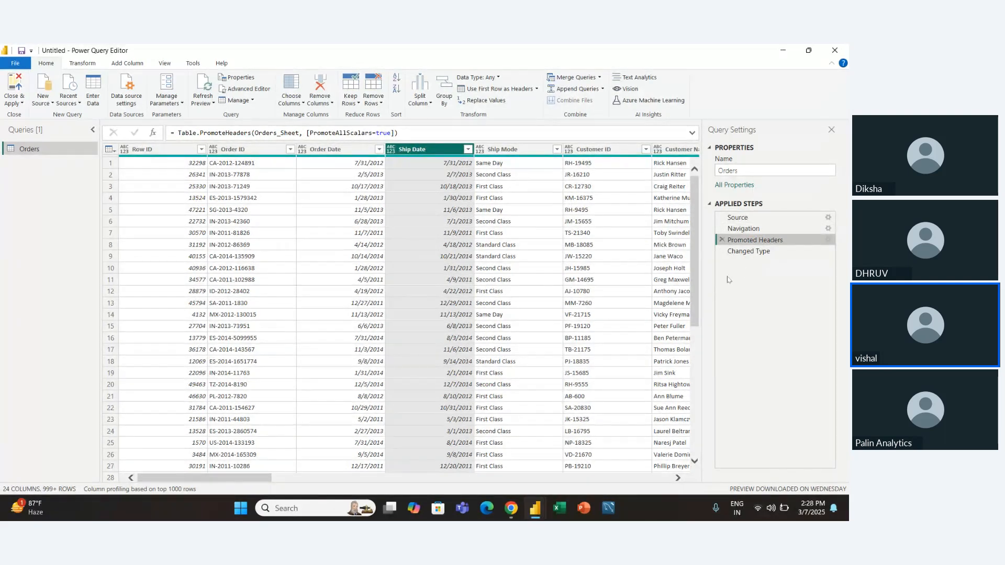
pyautogui.click(748, 252)
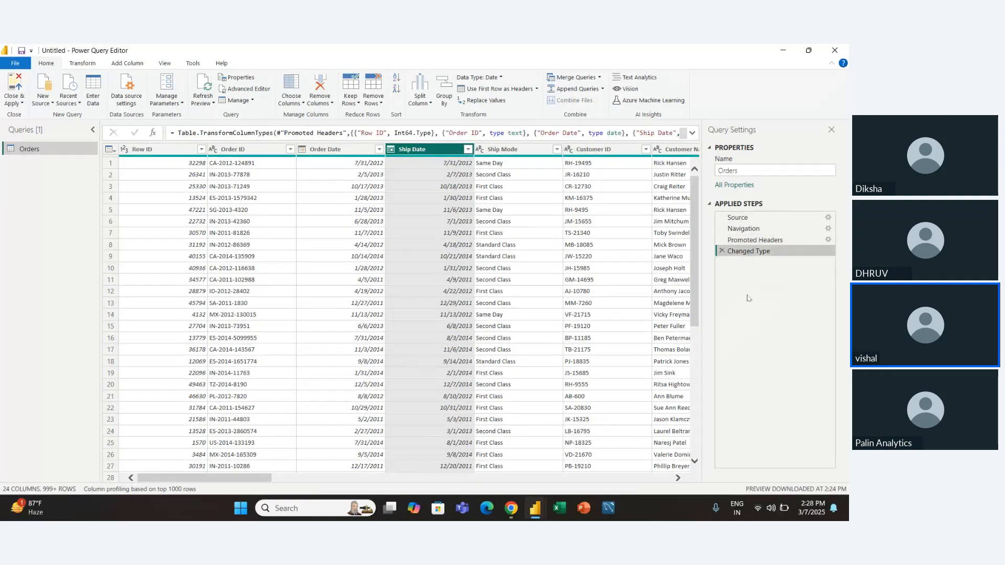
# - Demote the Orders table's headers to the first row and promote the first row back to headers
pyautogui.click(537, 89)
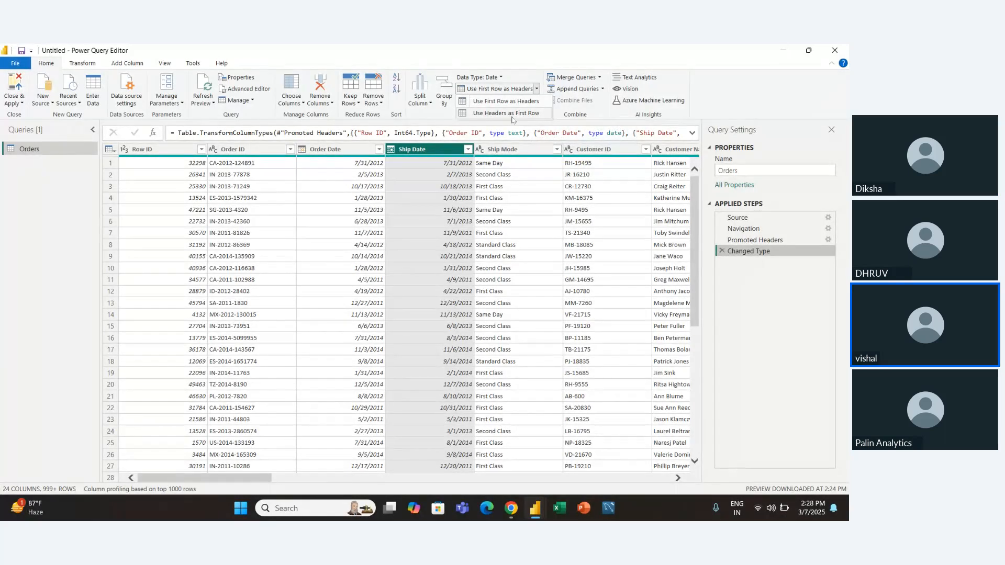
pyautogui.click(512, 118)
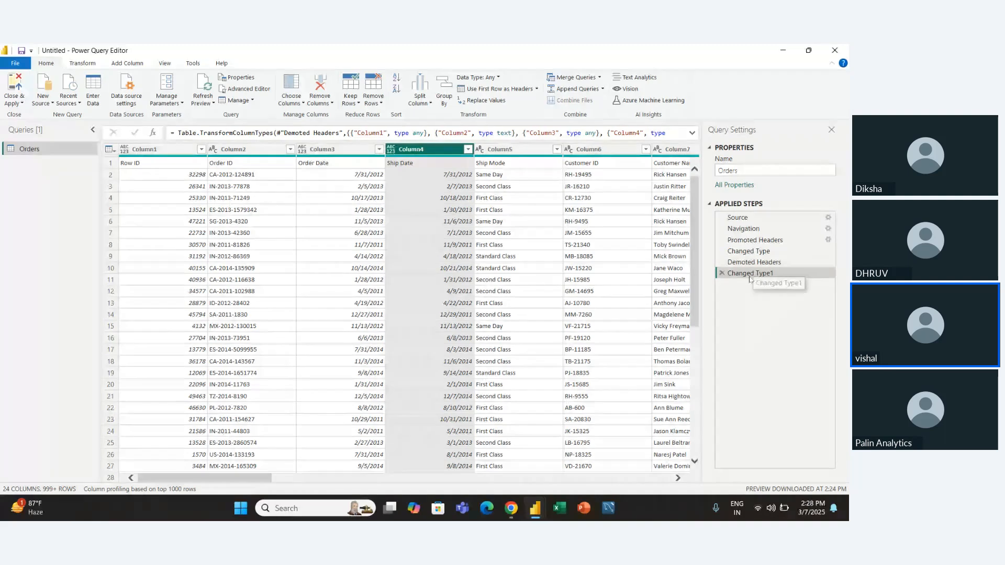
pyautogui.click(536, 92)
pyautogui.click(530, 107)
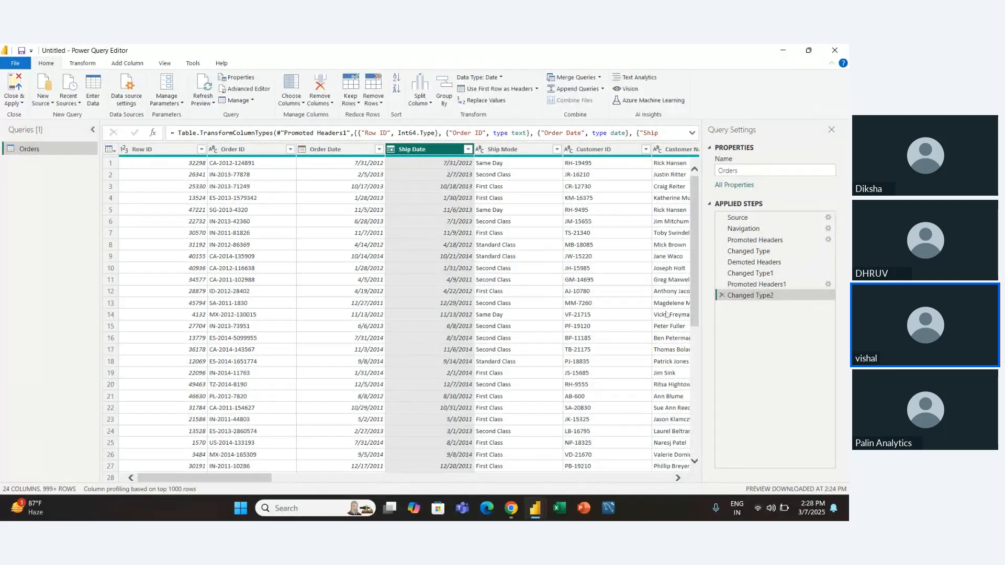
# - Delete the applied steps Changed Type2, Promoted Headers1, Changed Type1 and Demoted Headers
pyautogui.click(722, 296)
pyautogui.click(722, 284)
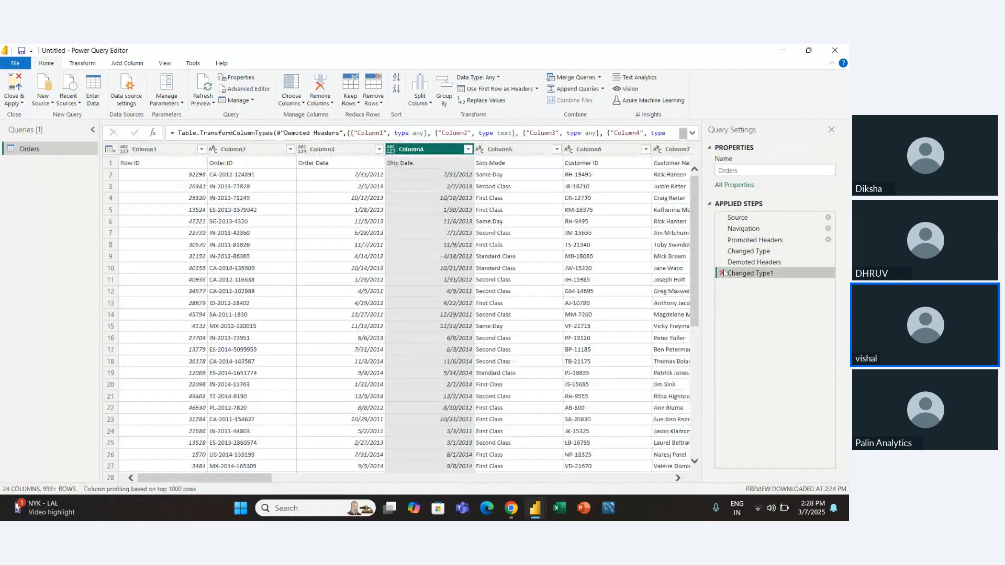
pyautogui.click(722, 272)
pyautogui.click(722, 262)
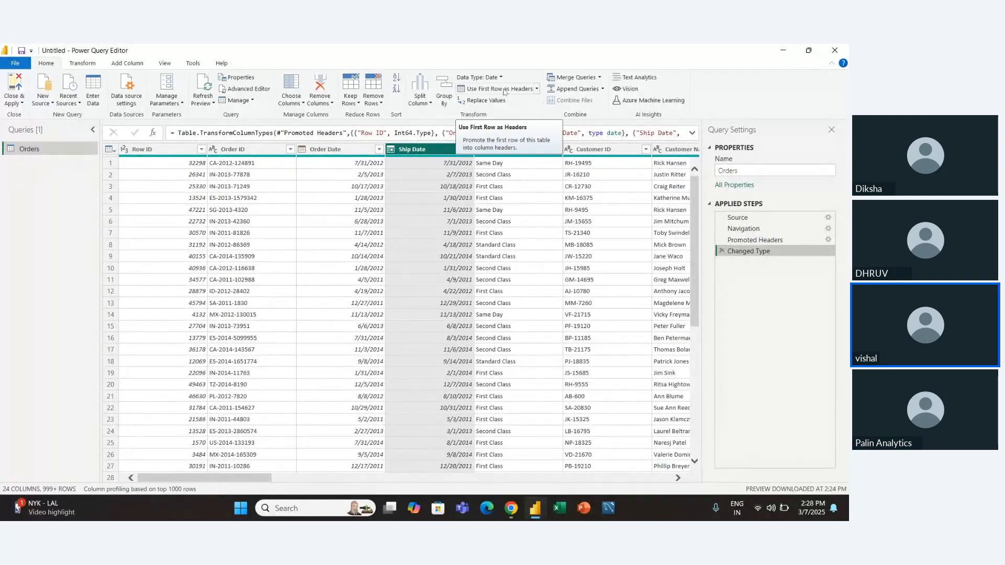
# - Look across the Orders table's columns and go to the Postal Code column using Go to Column
pyautogui.hscroll(6, 529, 214)
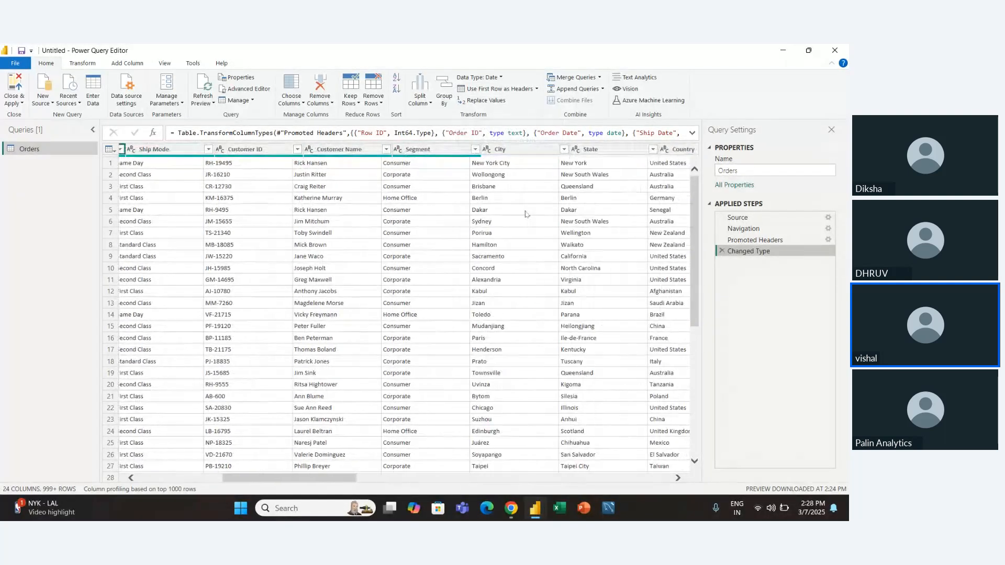
pyautogui.hscroll(2, 526, 214)
pyautogui.hscroll(-8, 526, 214)
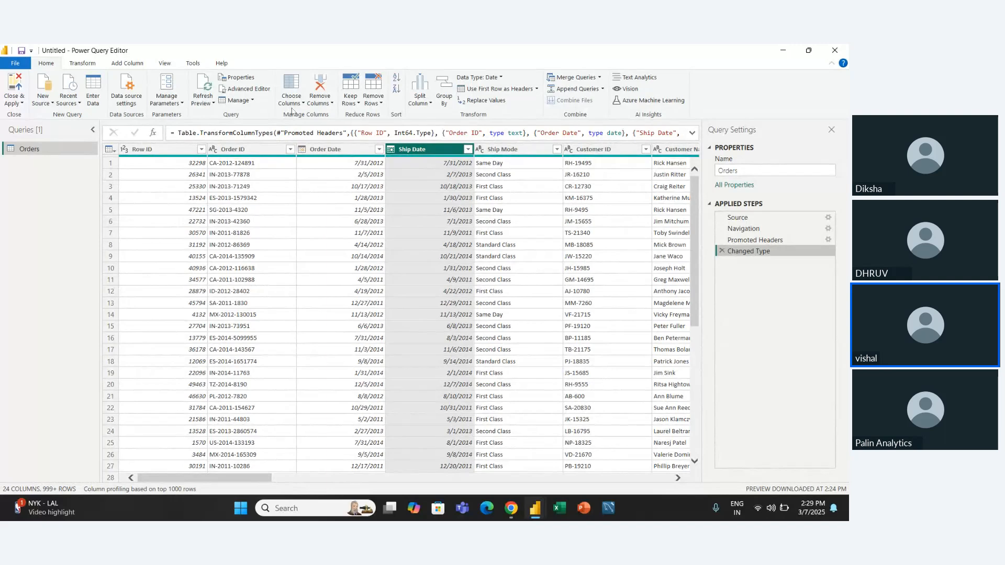
pyautogui.click(293, 102)
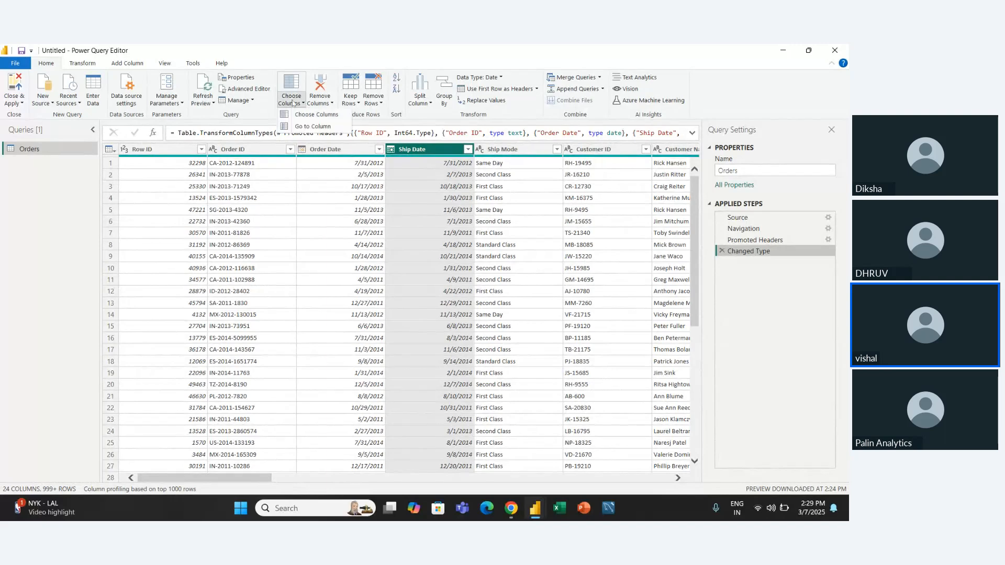
pyautogui.click(306, 126)
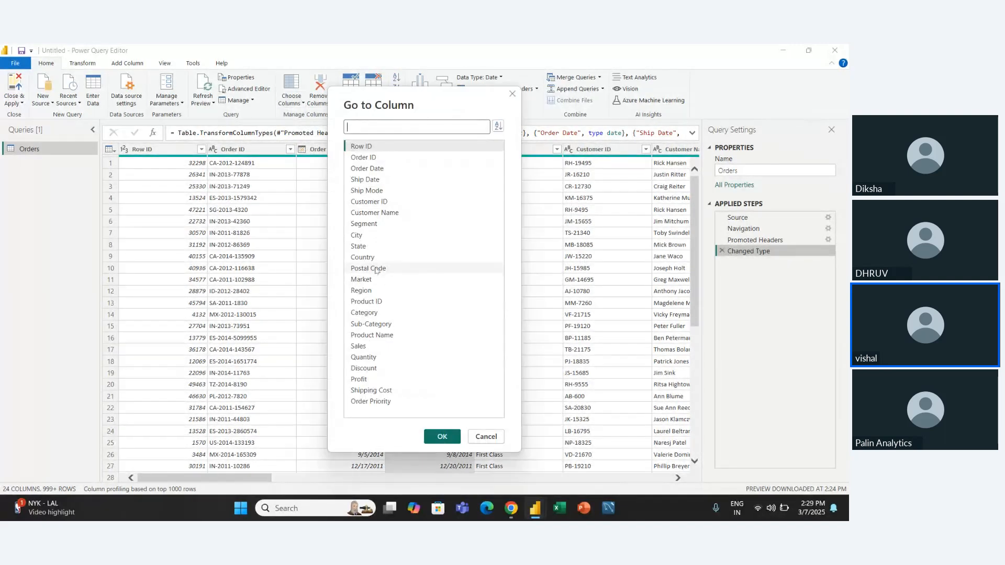
pyautogui.click(376, 269)
pyautogui.click(445, 437)
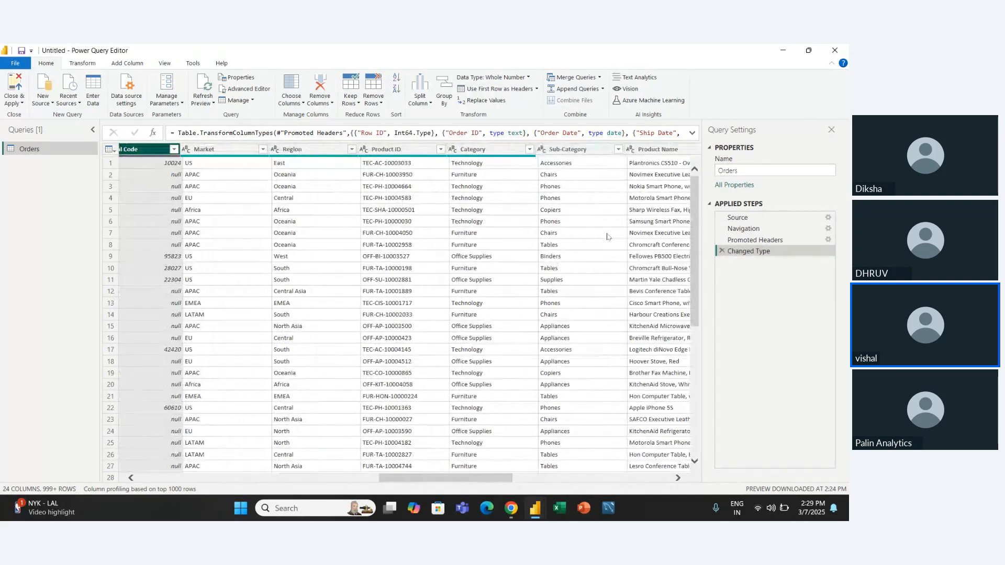
# - Replace the null values in the Postal Code column with 0
pyautogui.click(492, 101)
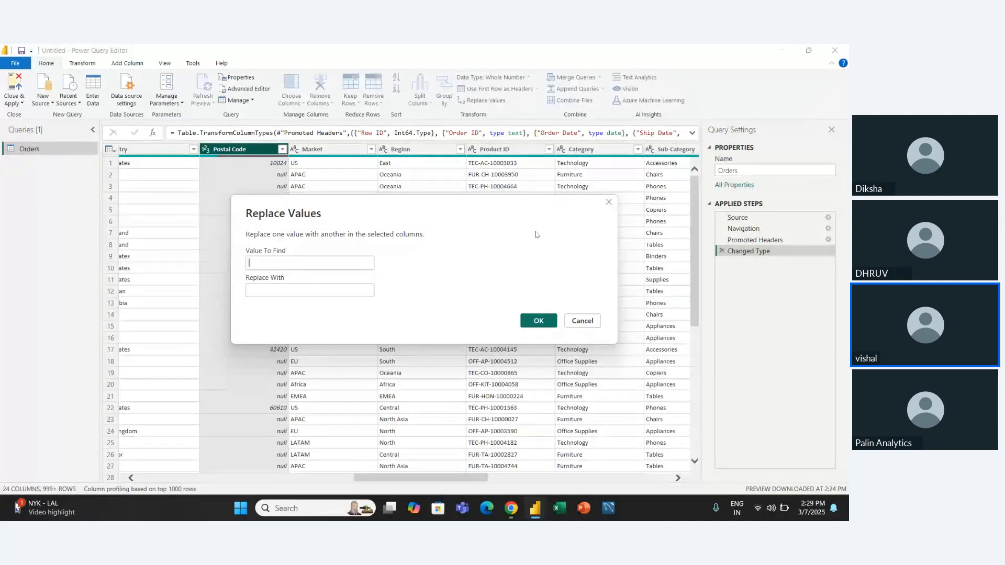
pyautogui.write('null')
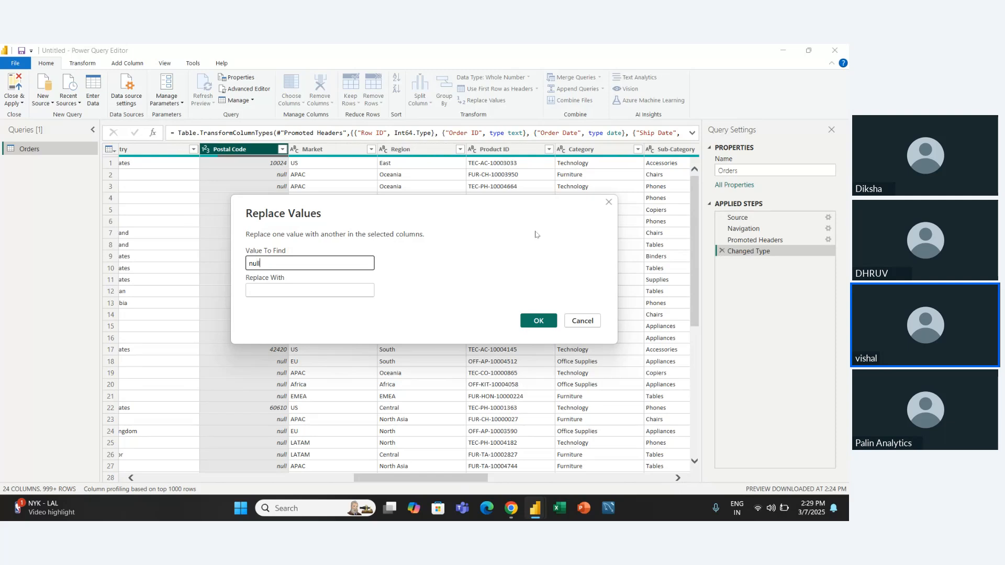
pyautogui.press('Tab')
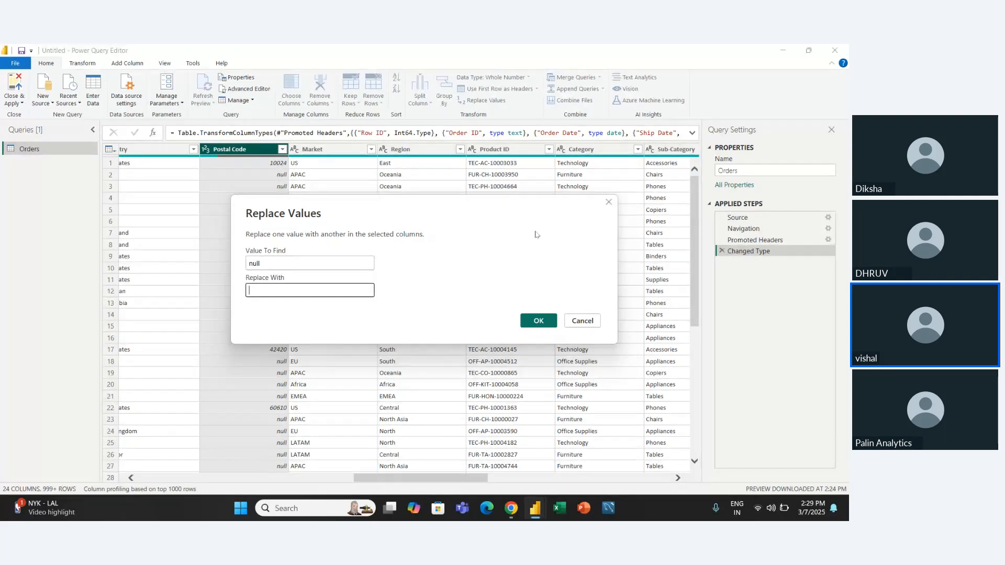
pyautogui.write('0')
pyautogui.click(532, 324)
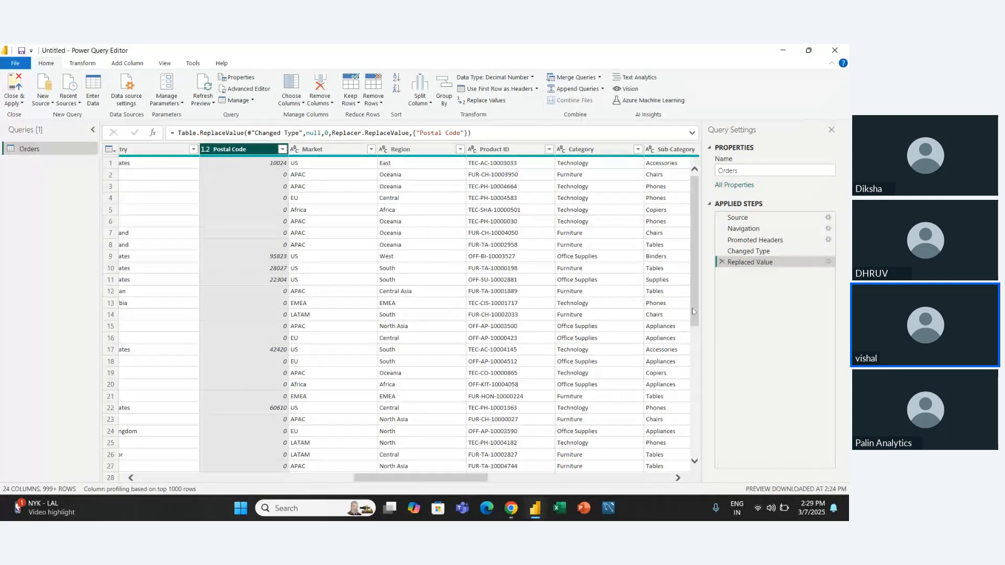
# - Compare the Postal Code column at the Changed Type and Replaced Value steps, and delete the Replaced Value step
pyautogui.click(733, 252)
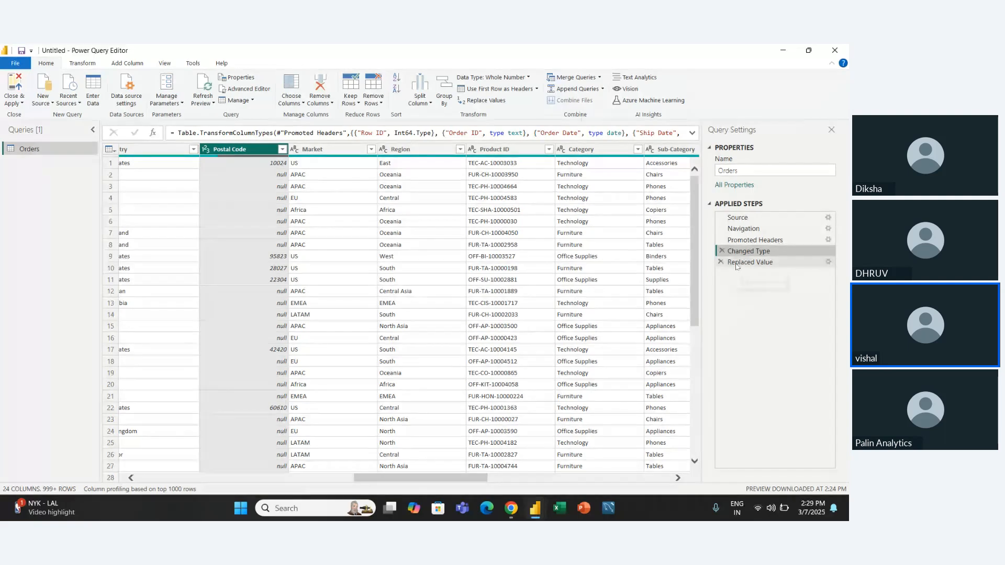
pyautogui.click(736, 263)
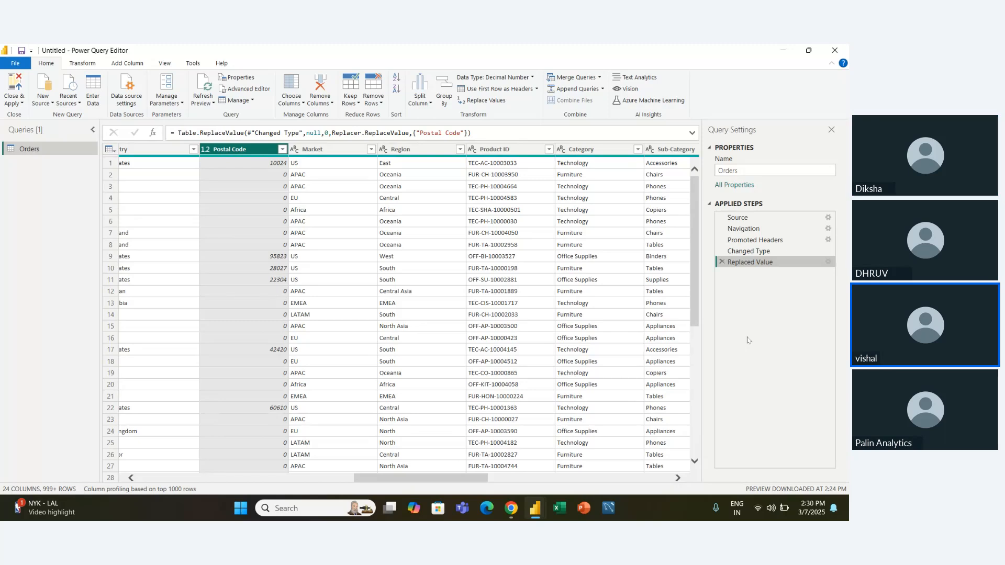
pyautogui.click(719, 261)
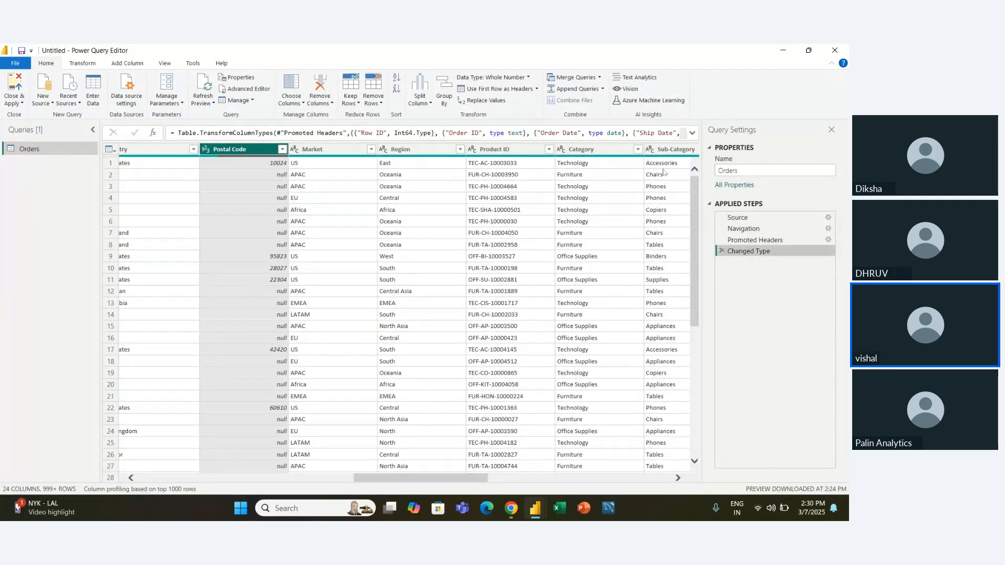
# - Open the Text Analytics AI feature, dismiss its sign-in request and return to the Power Query Editor
pyautogui.click(651, 80)
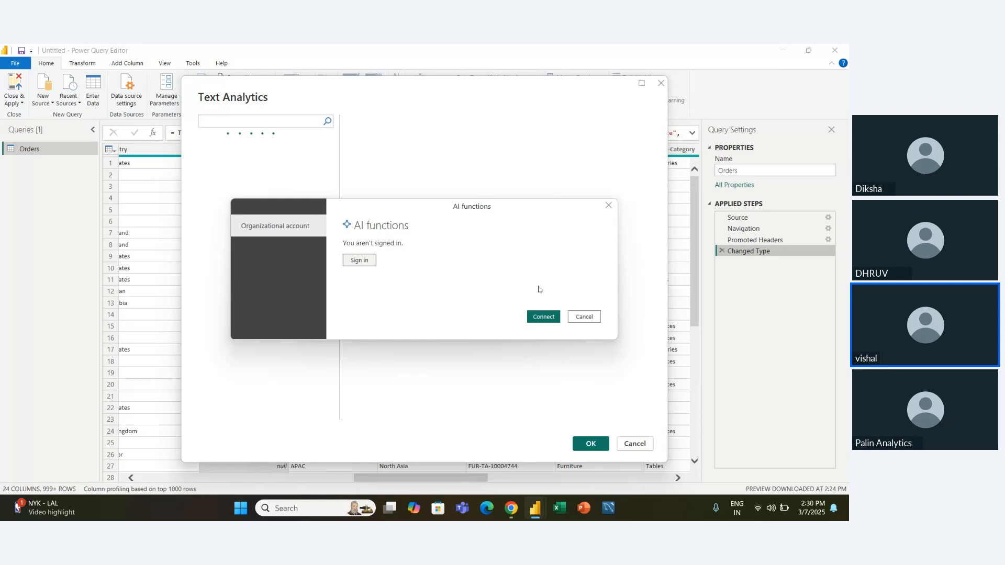
pyautogui.click(583, 318)
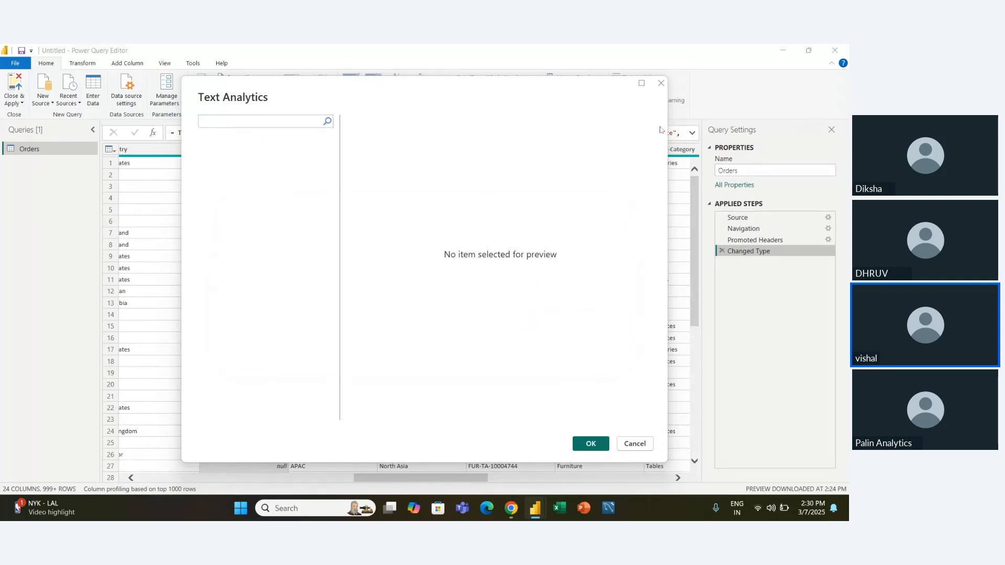
pyautogui.click(660, 84)
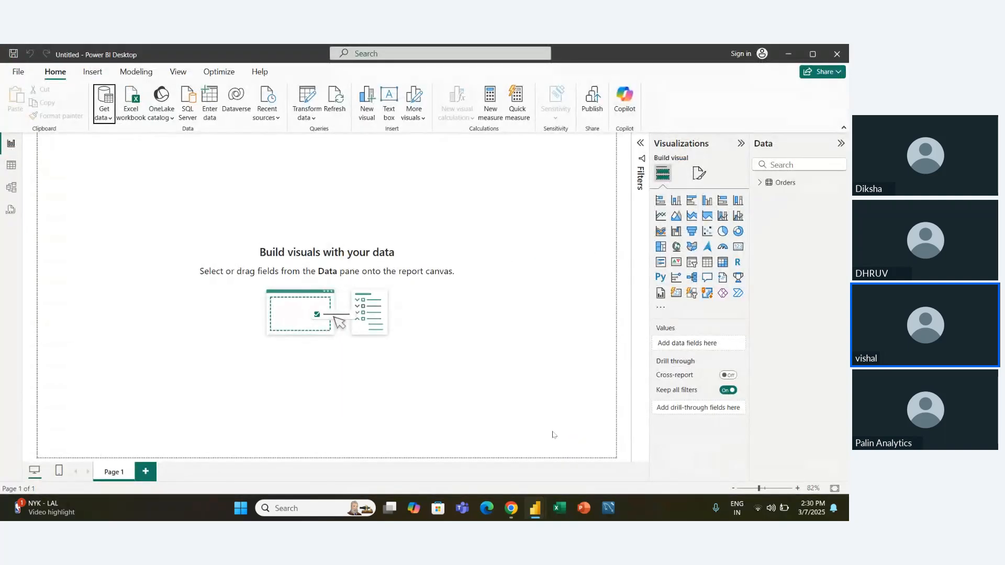
pyautogui.moveTo(537, 510)
pyautogui.click(594, 451)
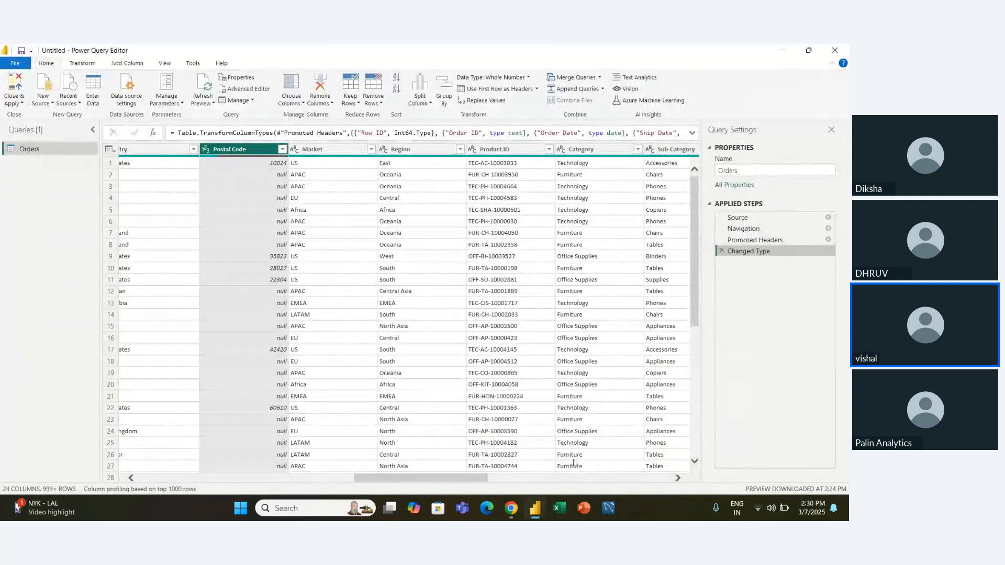
# - View the Vision and Azure Machine Learning AI features, closing each one without signing in
pyautogui.click(627, 89)
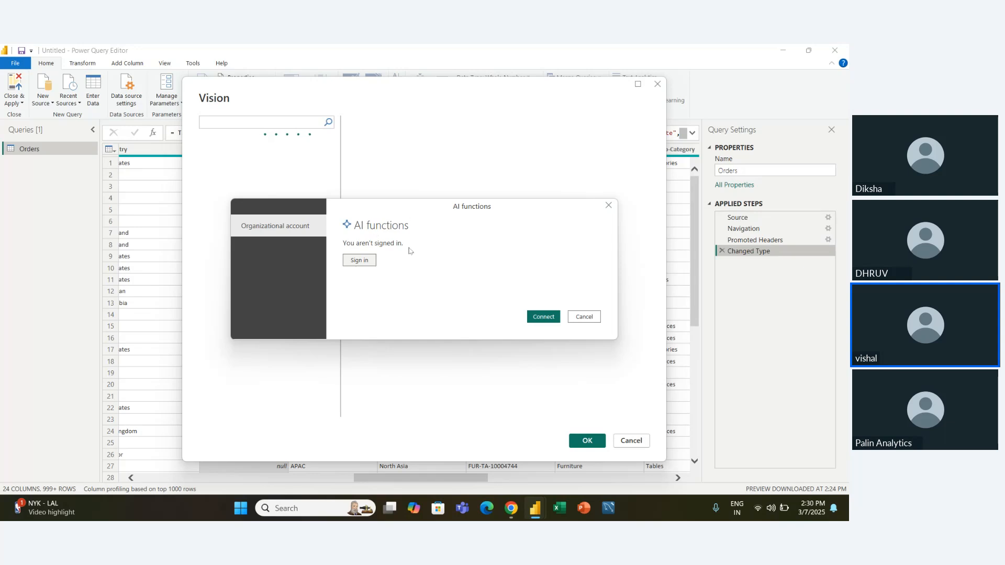
pyautogui.click(585, 318)
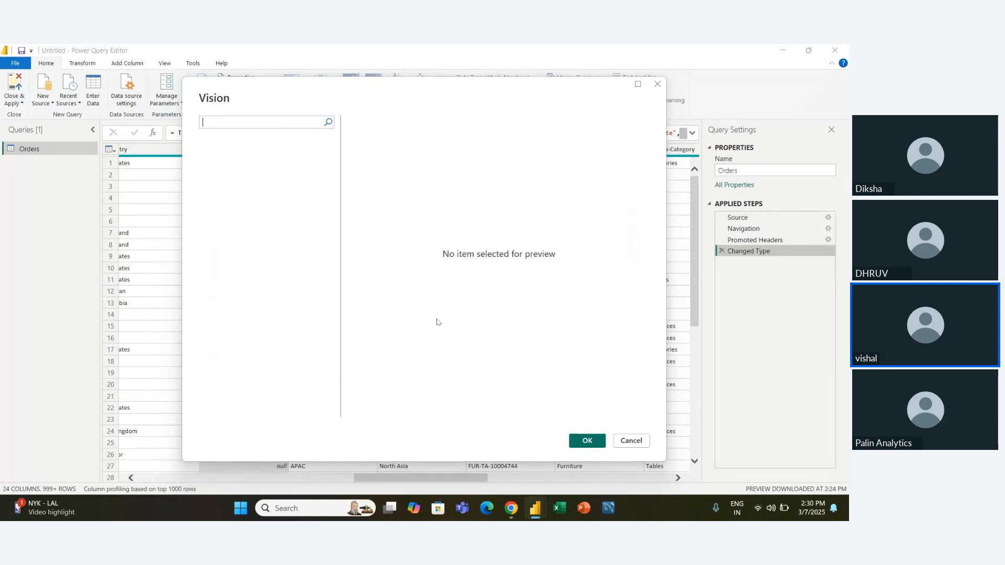
pyautogui.click(657, 84)
pyautogui.click(654, 101)
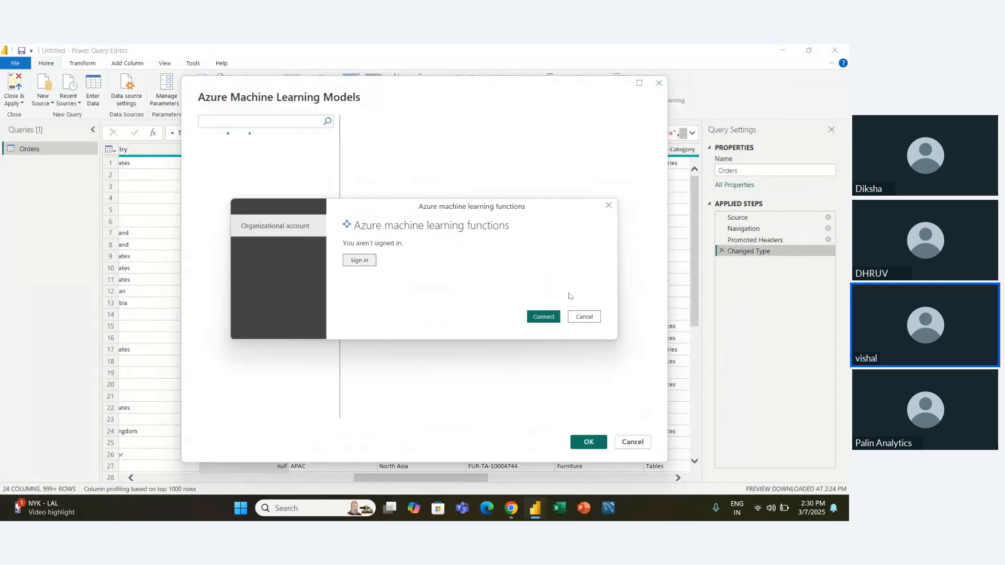
pyautogui.click(584, 318)
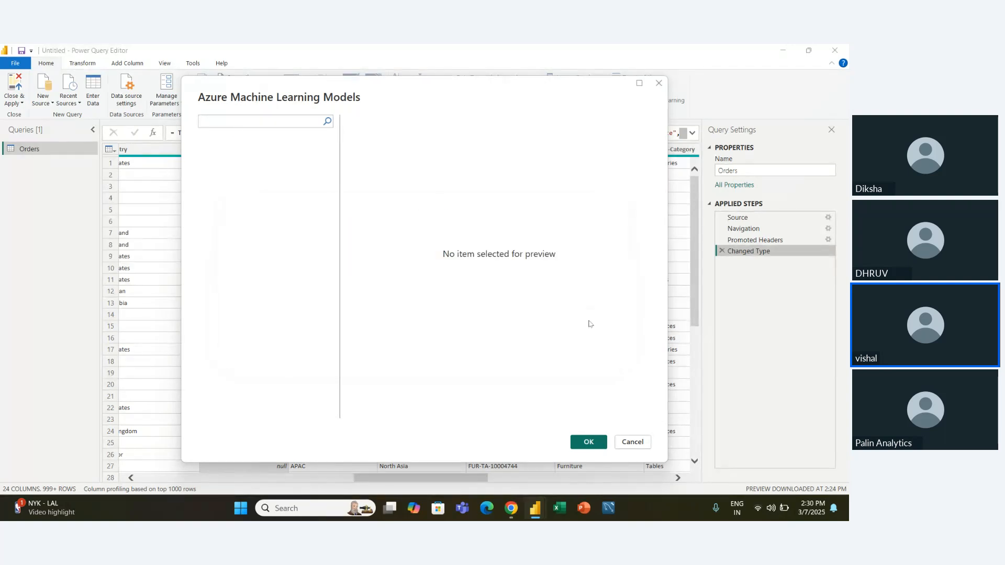
pyautogui.click(658, 84)
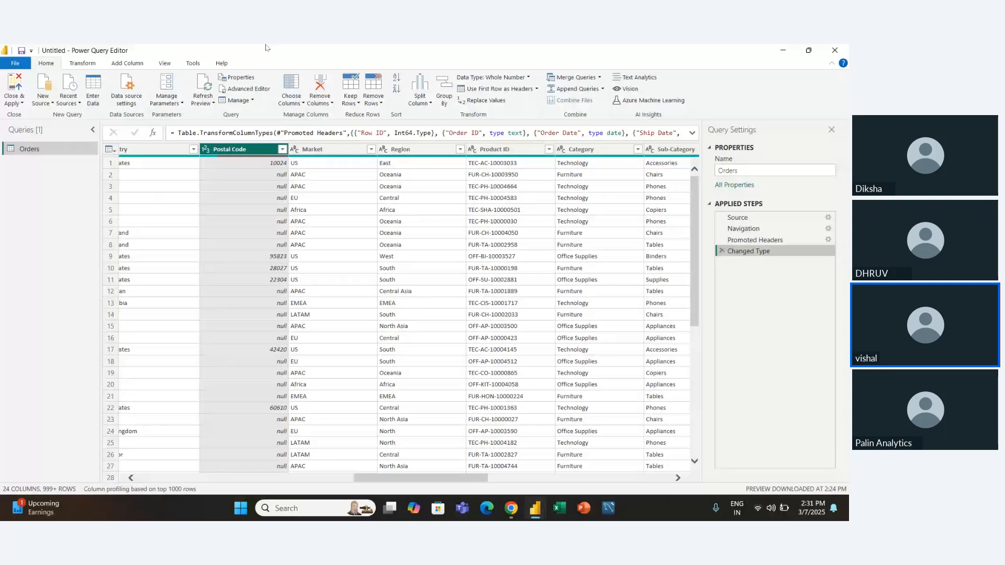
pyautogui.click(95, 64)
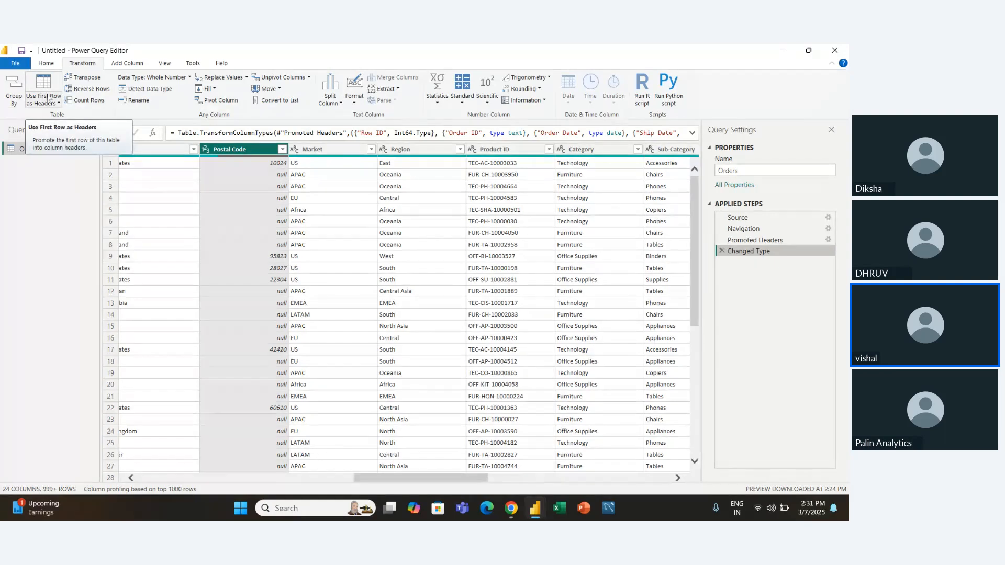
pyautogui.click(46, 64)
# - Start a manually entered table and name its first column Name
pyautogui.click(93, 89)
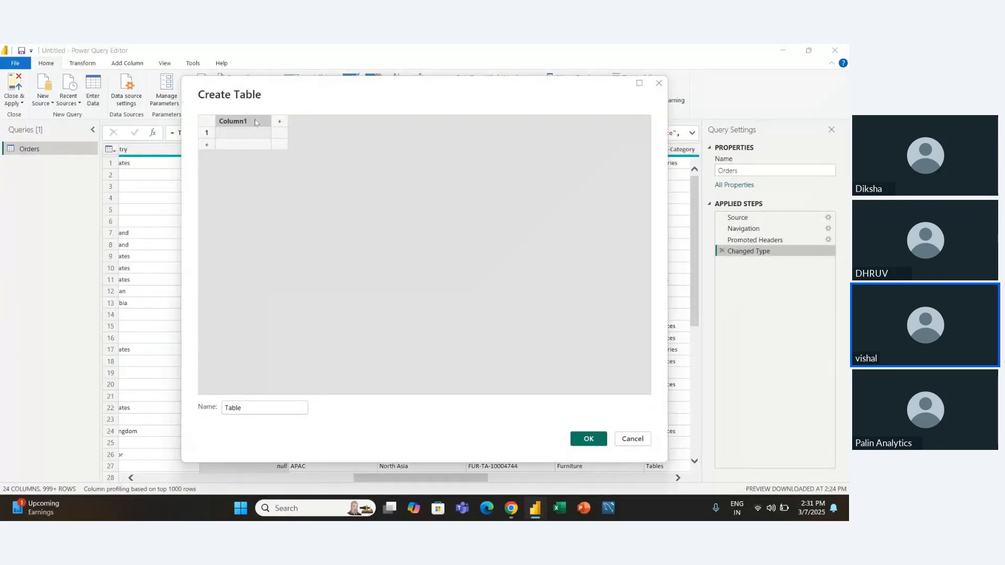
pyautogui.doubleClick(255, 122)
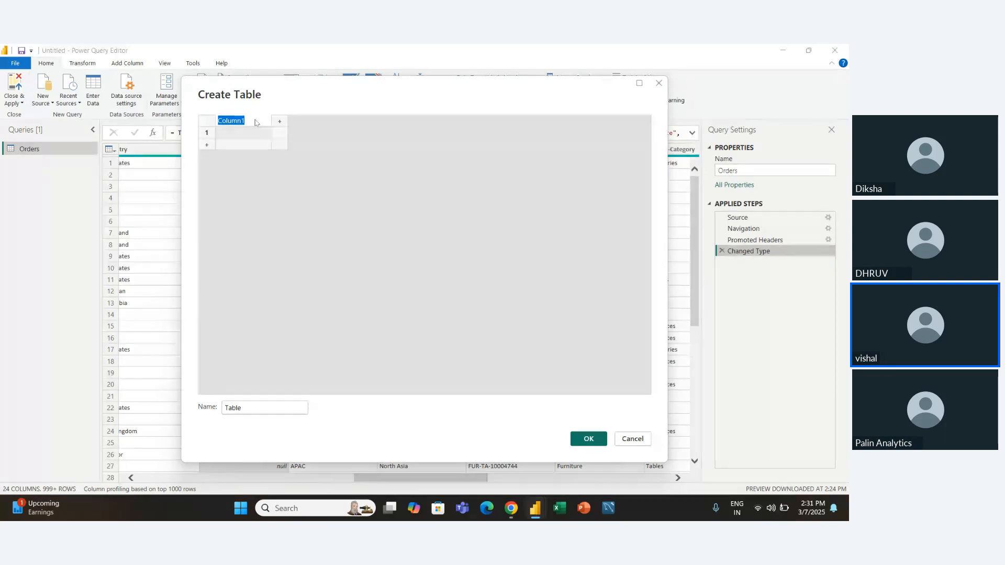
pyautogui.write('N')
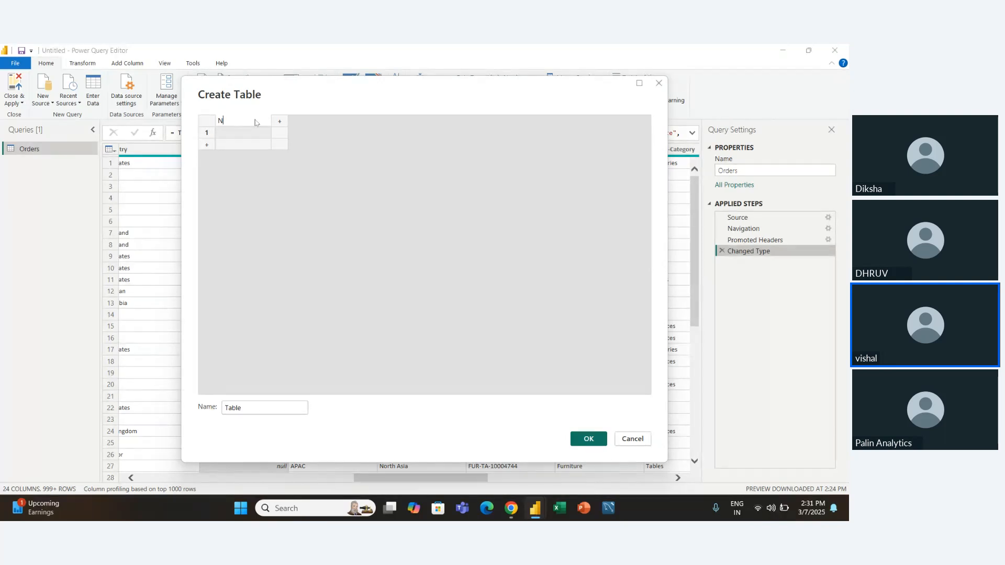
pyautogui.write('ame')
pyautogui.press('Return')
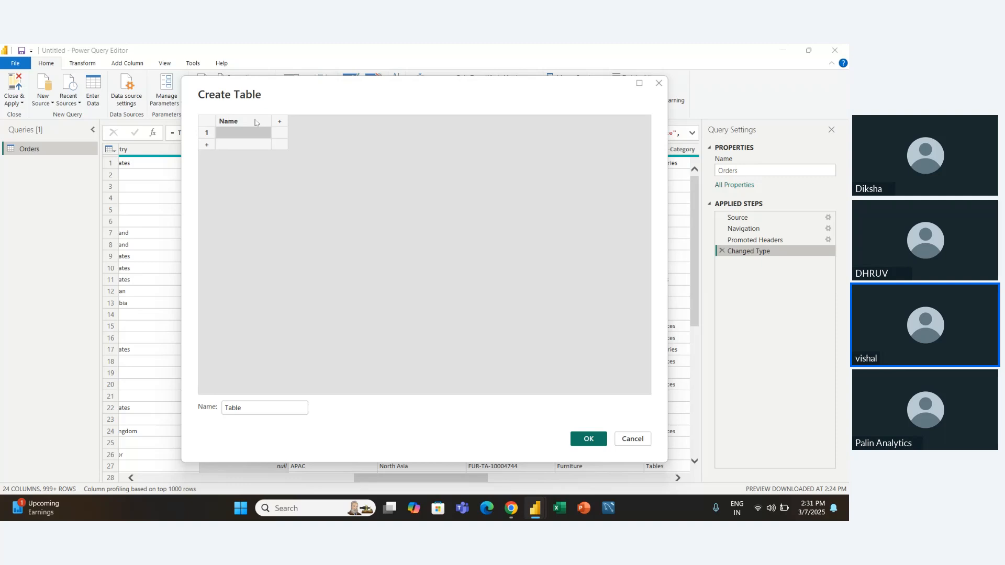
# - Fill the first four rows of the Name column with the four participants' first names
pyautogui.write('Diksha')
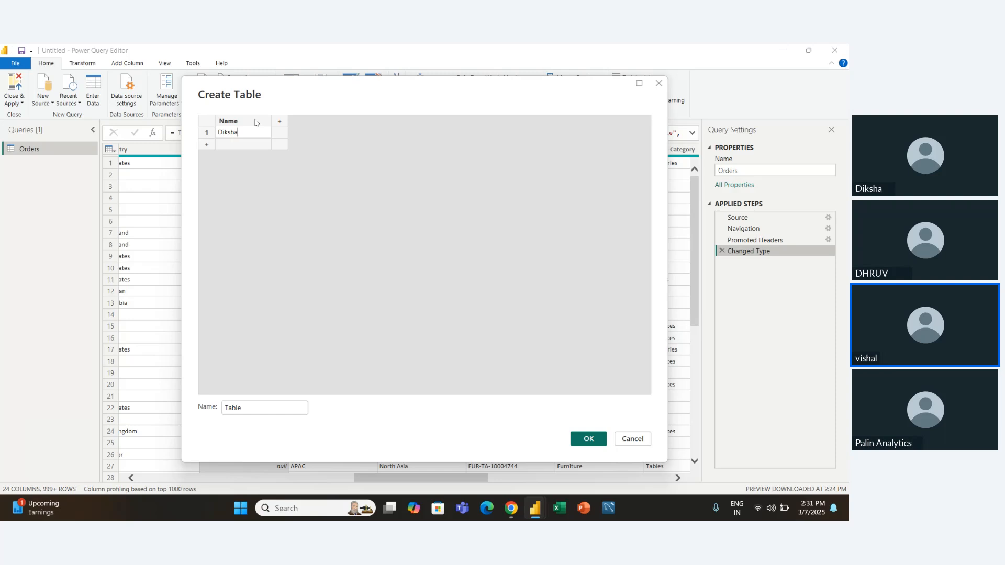
pyautogui.press('Return')
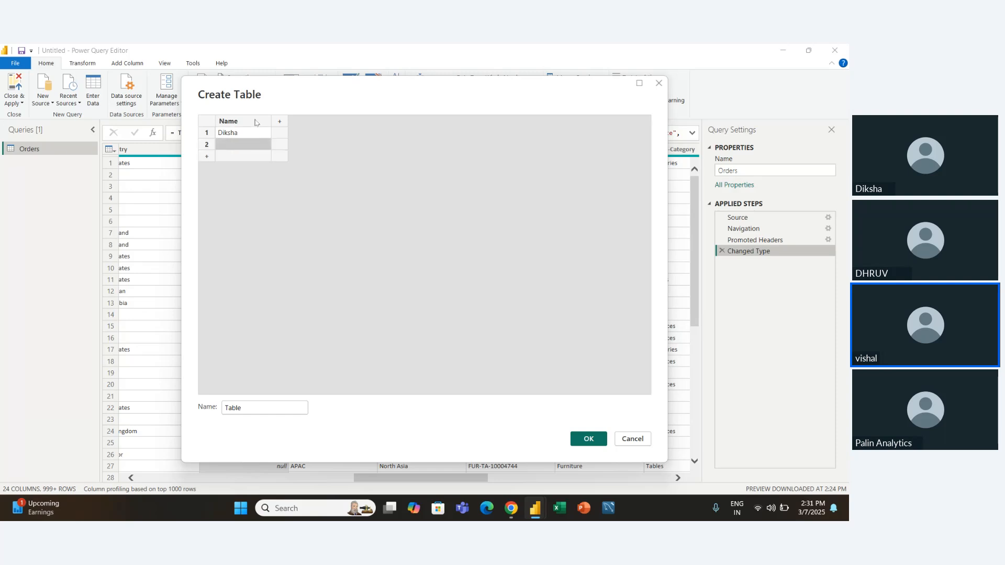
pyautogui.write('Dhruv')
pyautogui.press('Return')
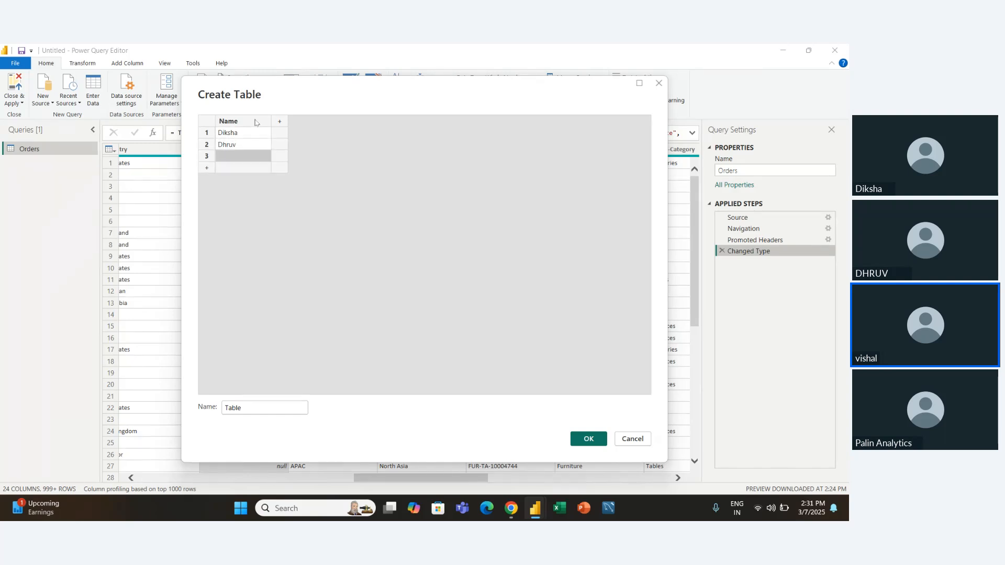
pyautogui.write('Vishal')
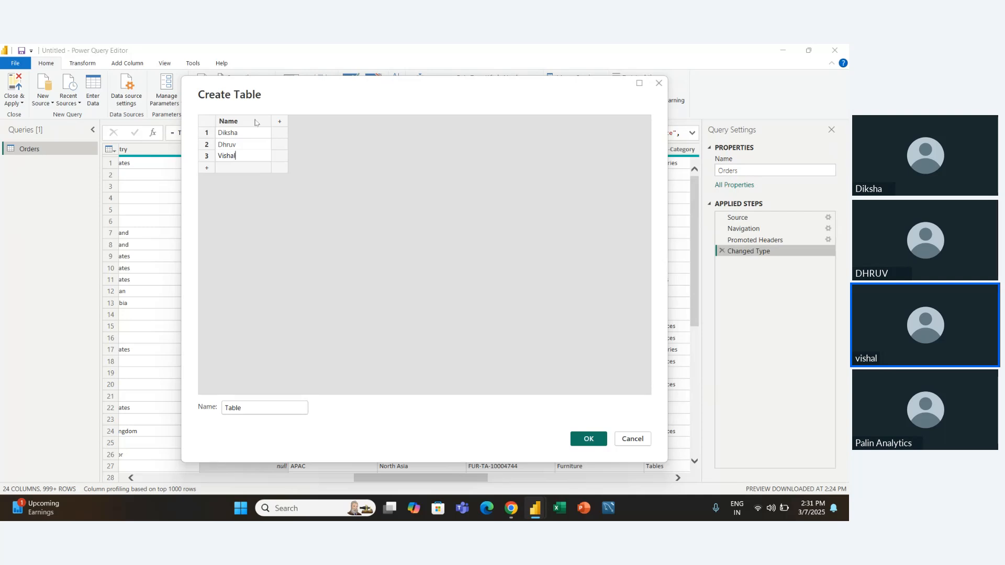
pyautogui.press('Return')
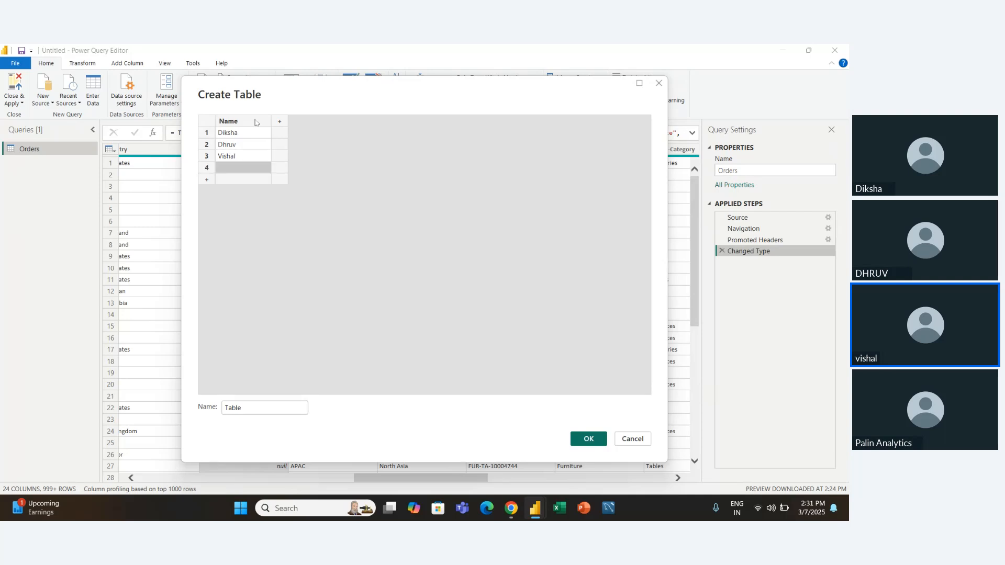
pyautogui.write('SHAN')
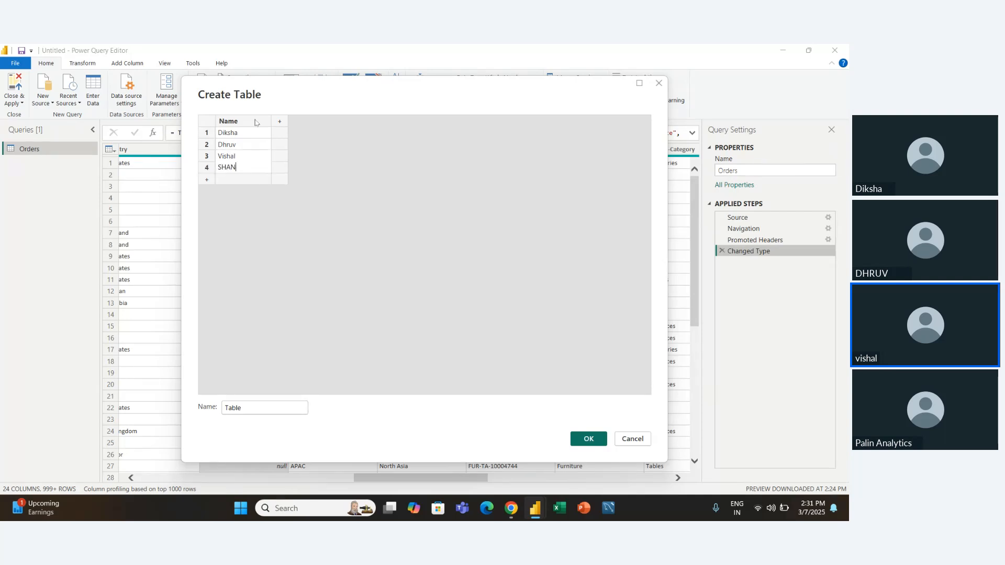
pyautogui.press('BackSpace')
pyautogui.press('BackSpace')
pyautogui.write('hanu')
# - Add a second column to the new table and name it address
pyautogui.click(280, 120)
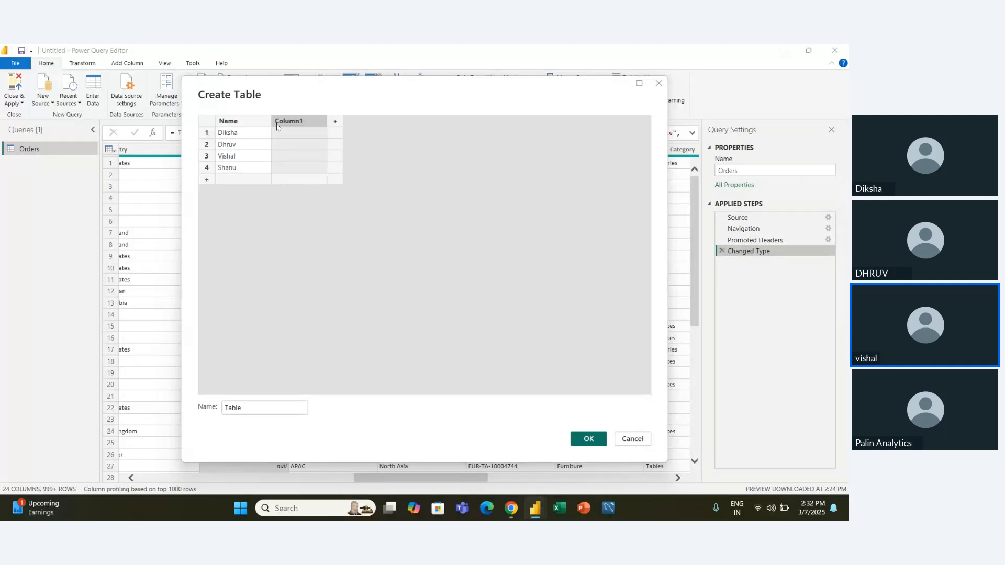
pyautogui.doubleClick(283, 124)
pyautogui.write('address')
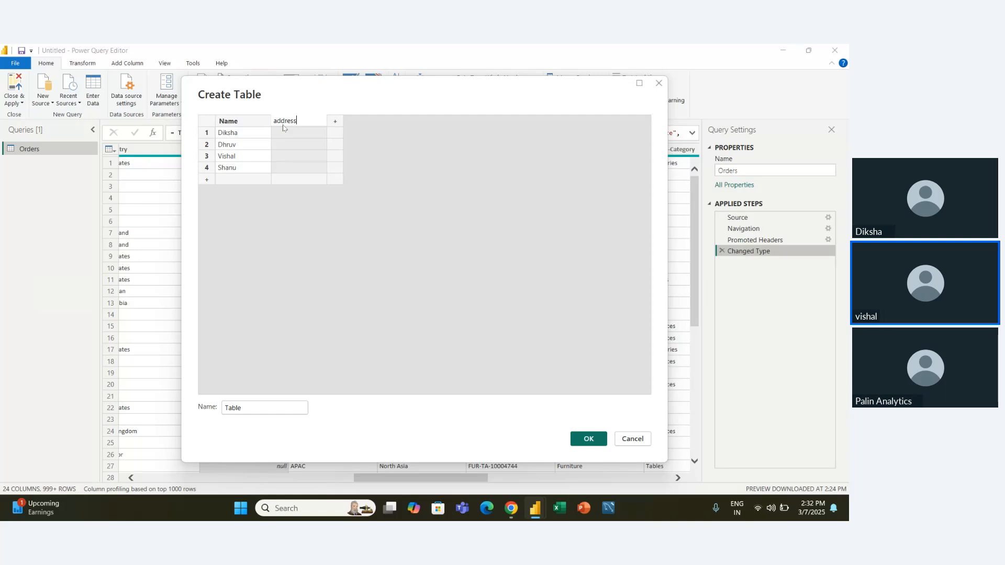
pyautogui.press('Return')
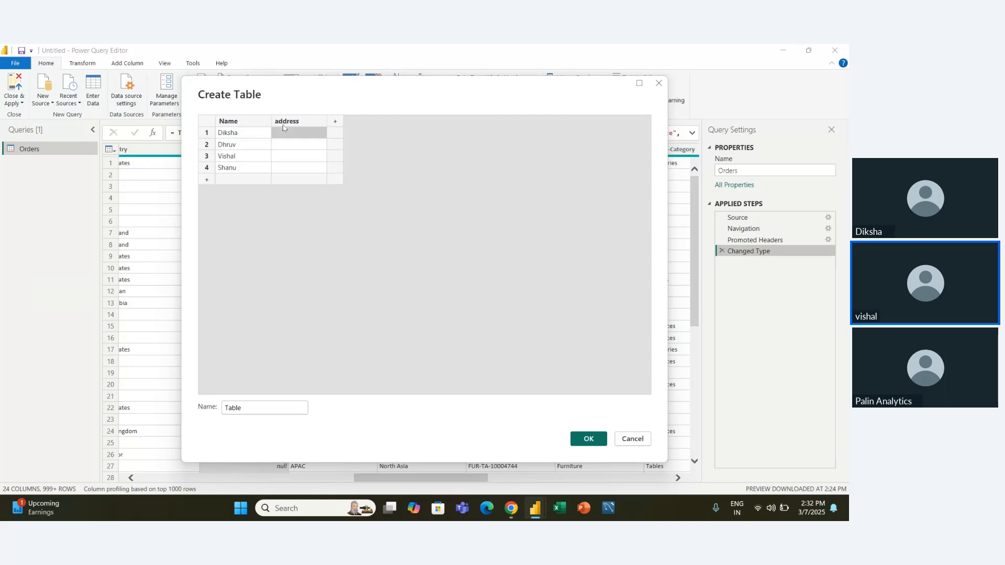
# - Fill the address column of all four rows with each participant's locality
pyautogui.write('Delhi')
pyautogui.press('Return')
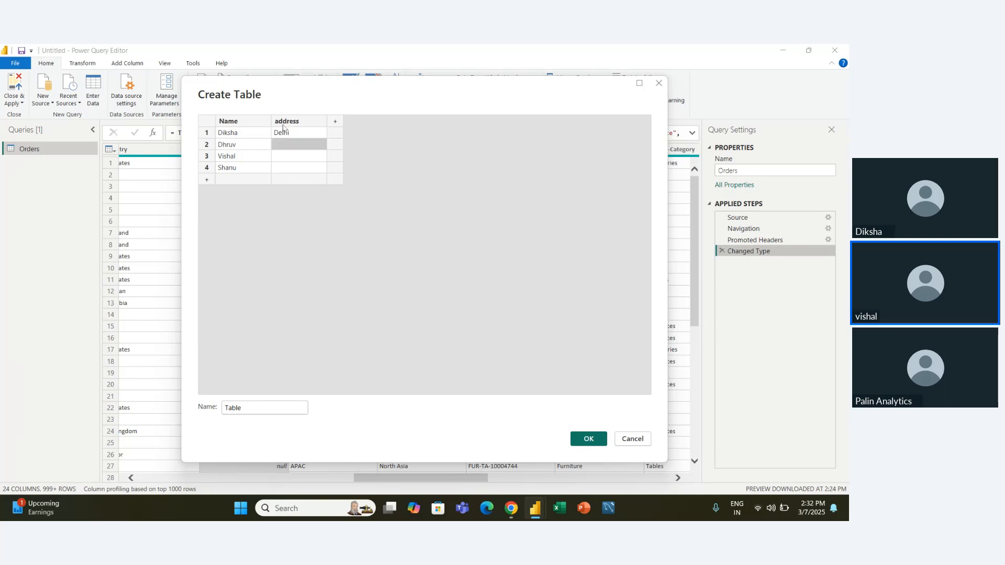
pyautogui.write('Utt')
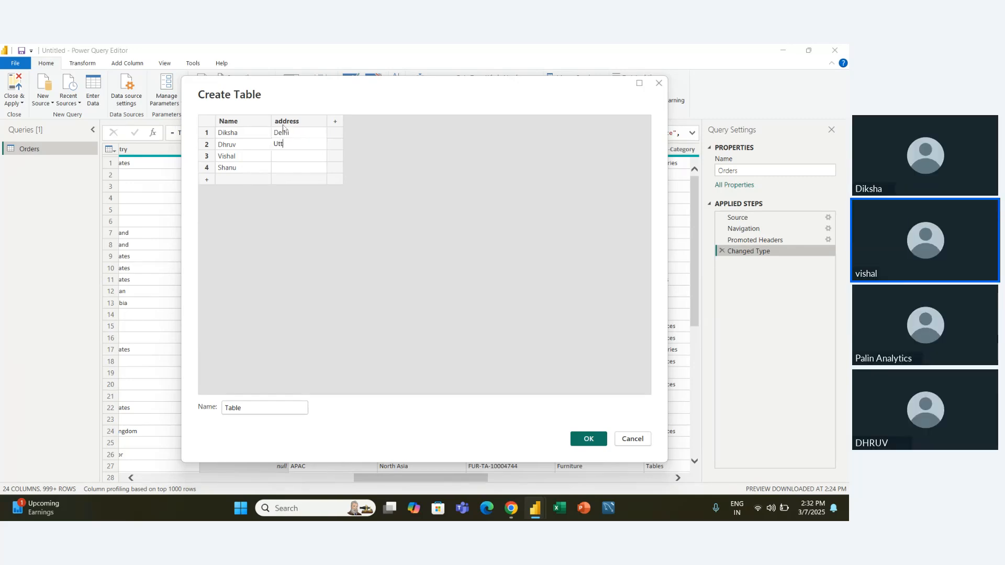
pyautogui.write('am Nagar')
pyautogui.press('Return')
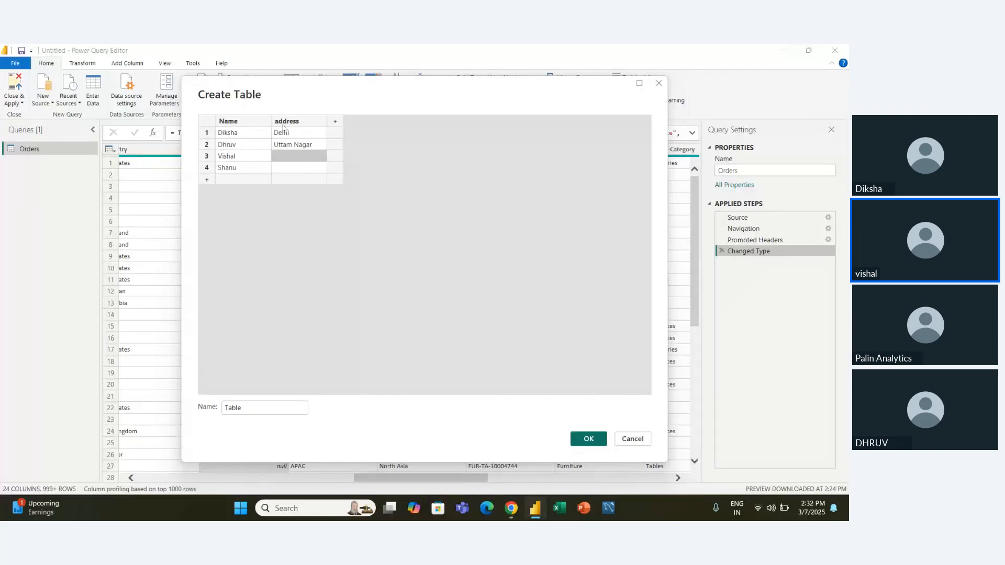
pyautogui.write('S')
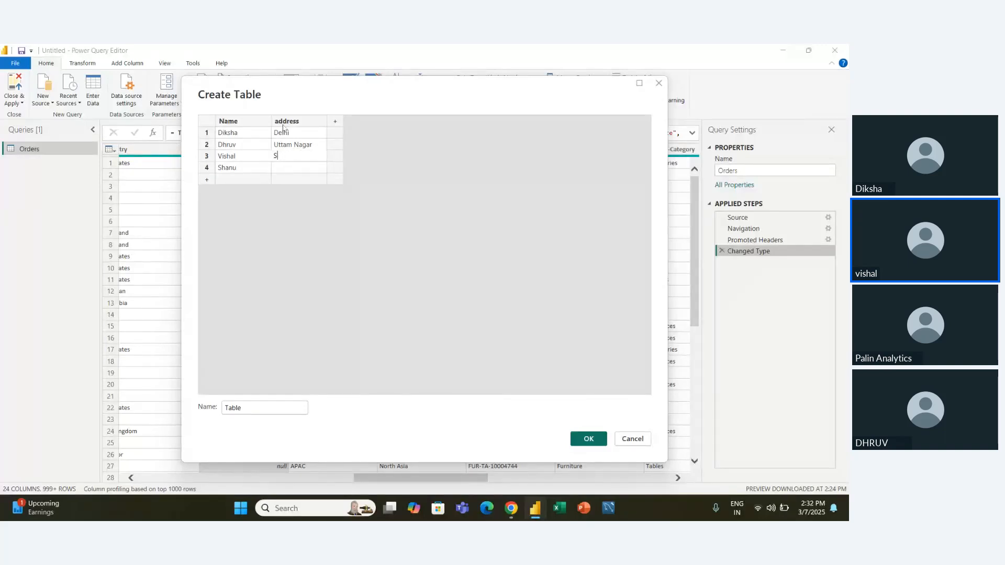
pyautogui.write('ector 24')
pyautogui.press('Return')
pyautogui.write('Gurugram')
# - Name the manually entered table details and create it
pyautogui.click(248, 407)
pyautogui.press('BackSpace')
pyautogui.press('BackSpace')
pyautogui.press('BackSpace')
pyautogui.press('BackSpace')
pyautogui.press('BackSpace')
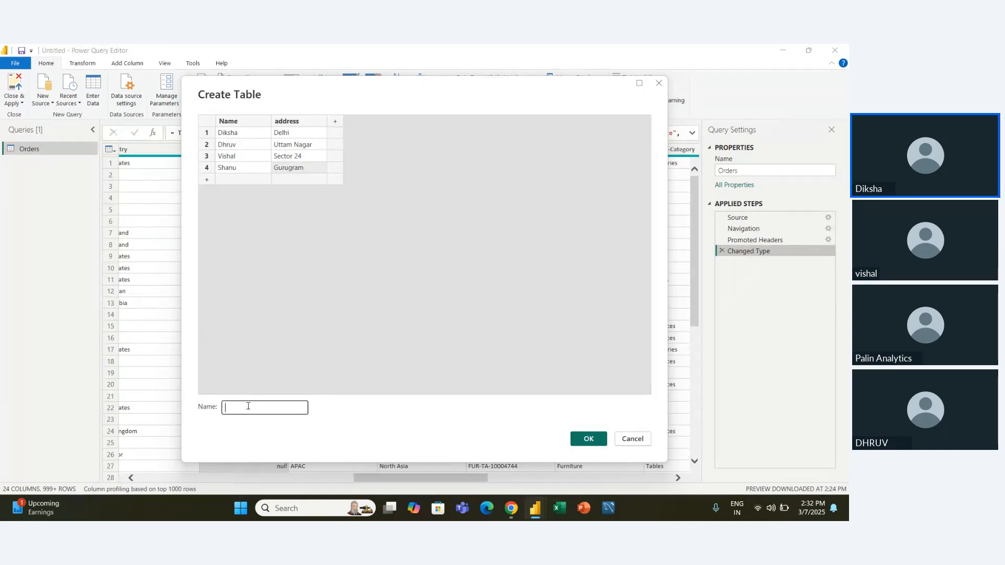
pyautogui.write('details')
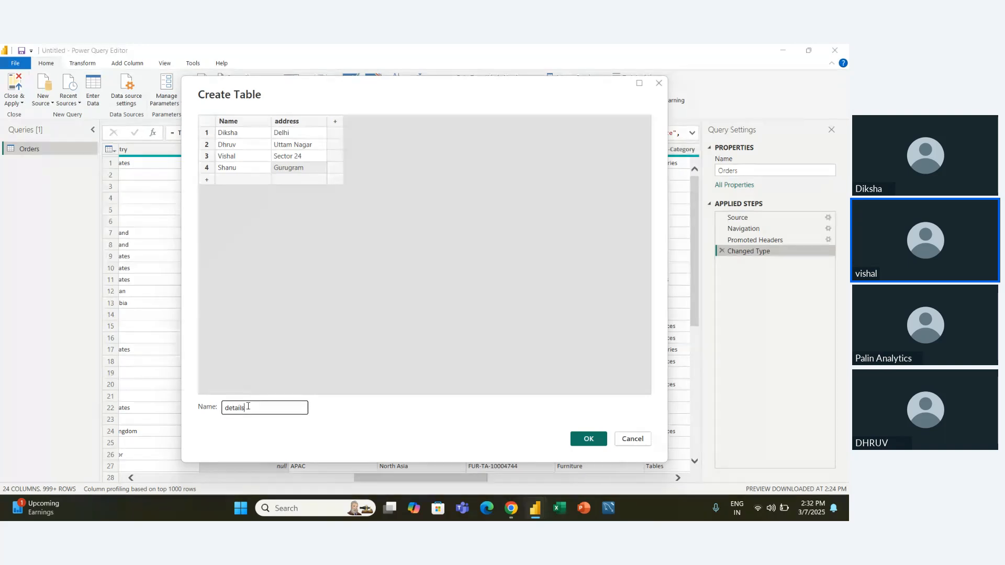
pyautogui.press('Return')
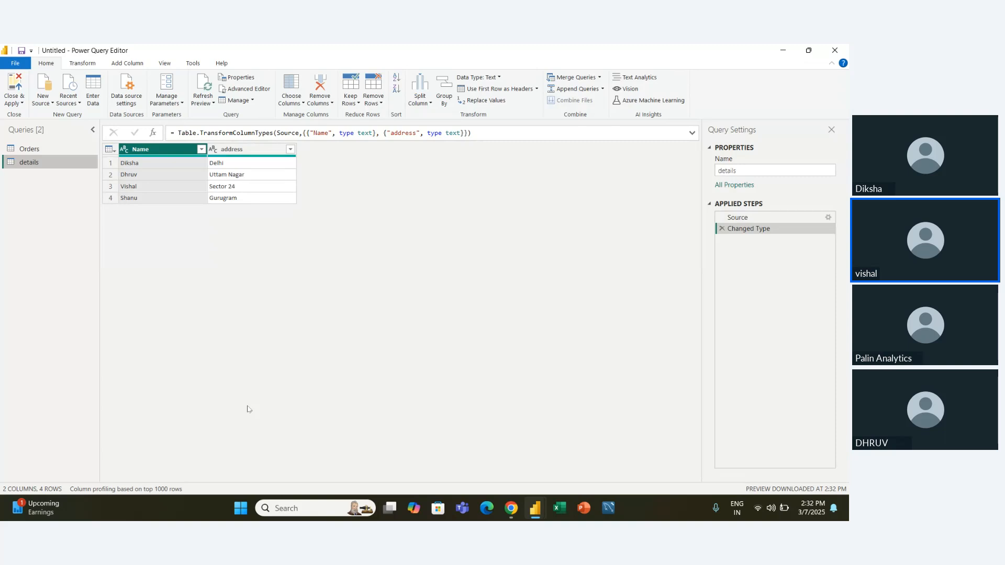
# - Transpose the details table and transpose it back, and delete both transpose steps from its applied steps
pyautogui.click(88, 65)
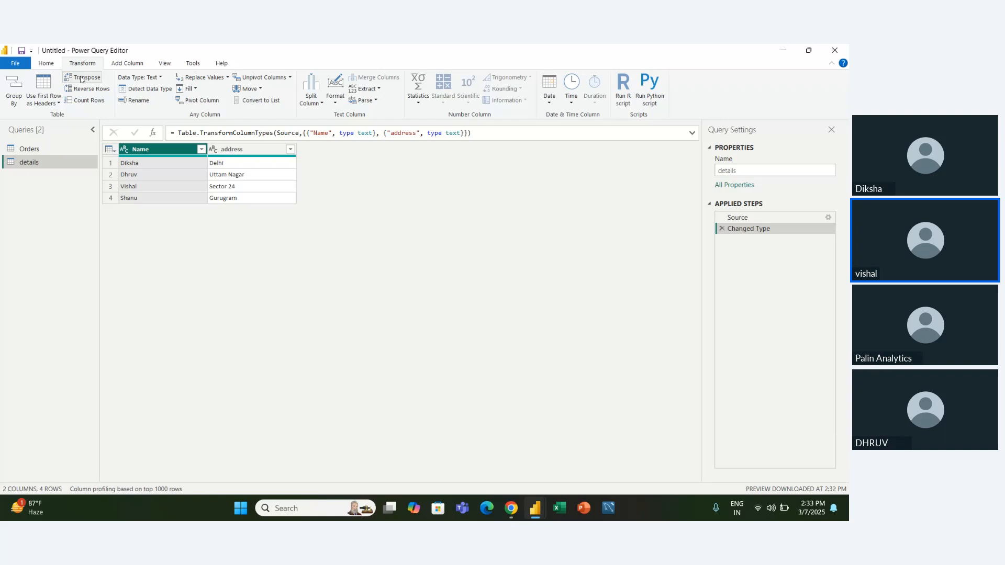
pyautogui.click(81, 78)
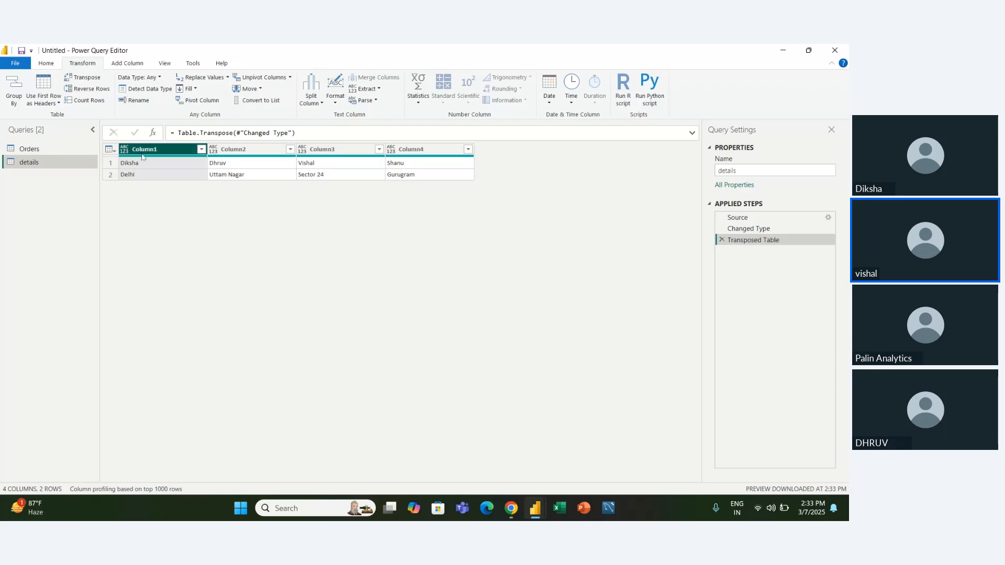
pyautogui.click(92, 80)
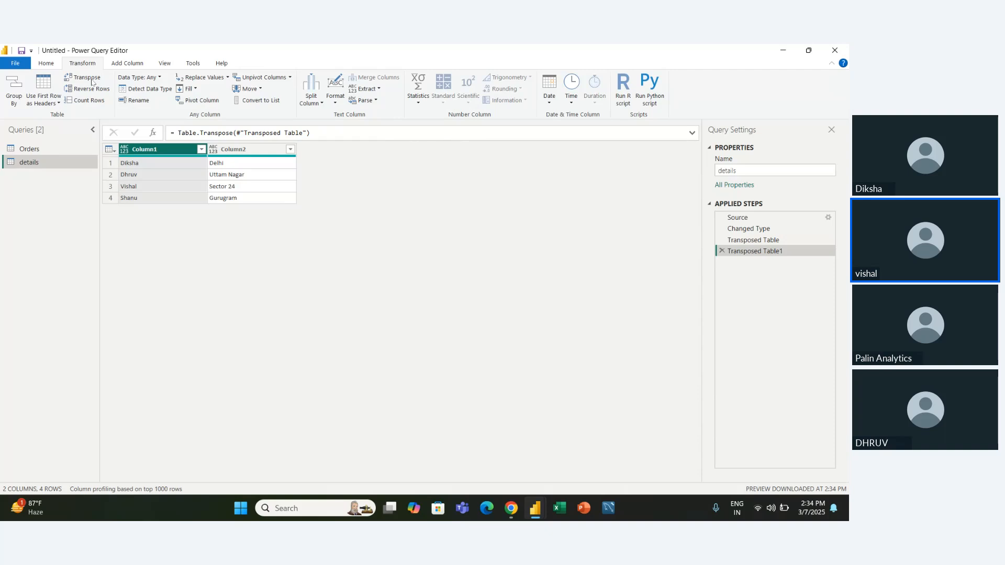
pyautogui.click(721, 251)
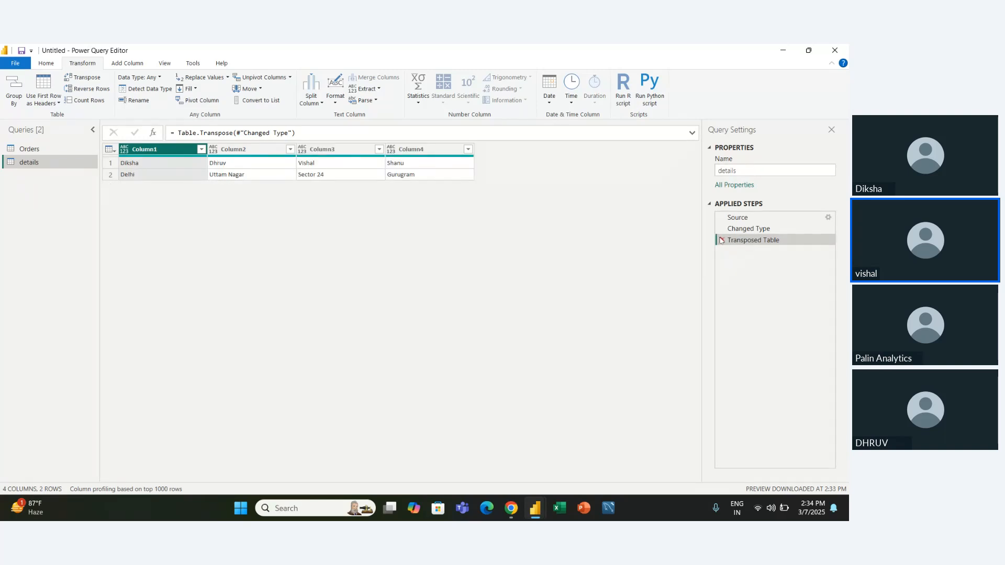
pyautogui.click(721, 239)
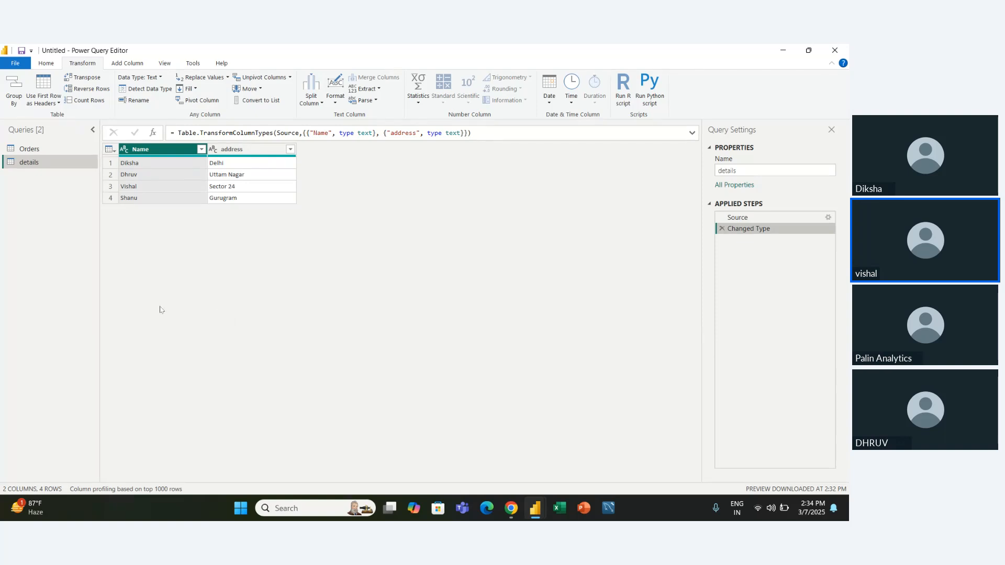
# - Reverse the row order of the Orders query and sort it by Row ID in ascending order
pyautogui.click(58, 149)
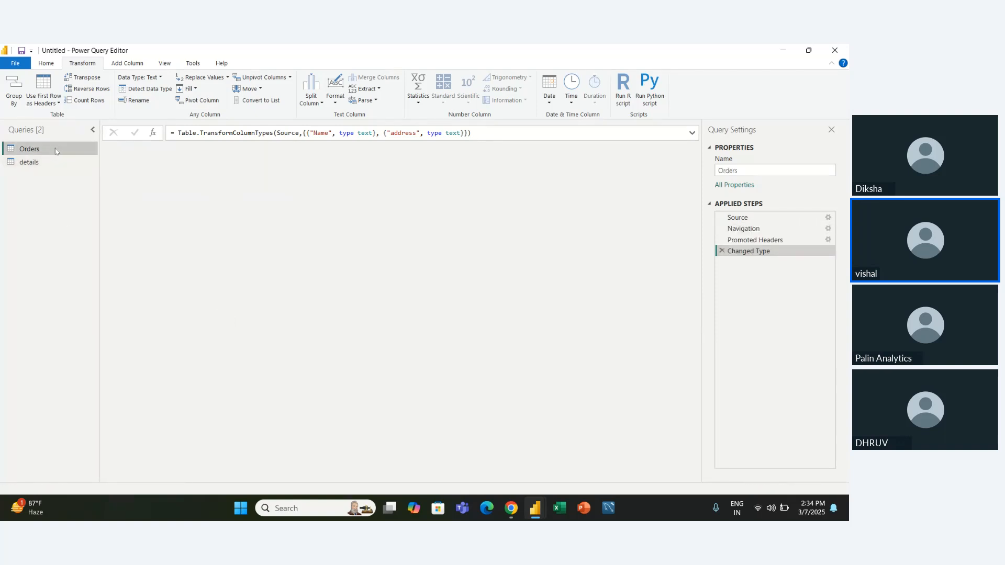
pyautogui.click(99, 91)
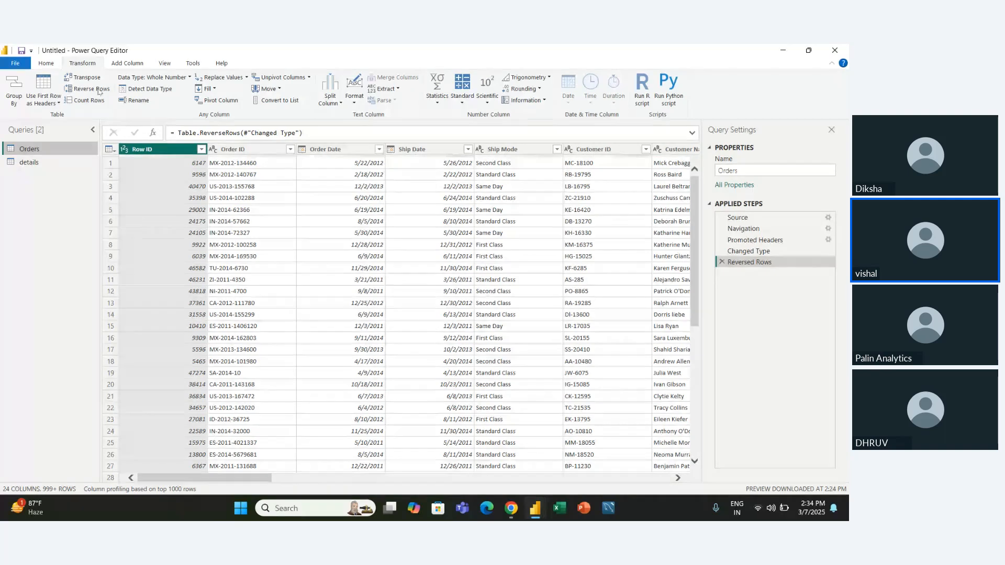
pyautogui.click(46, 62)
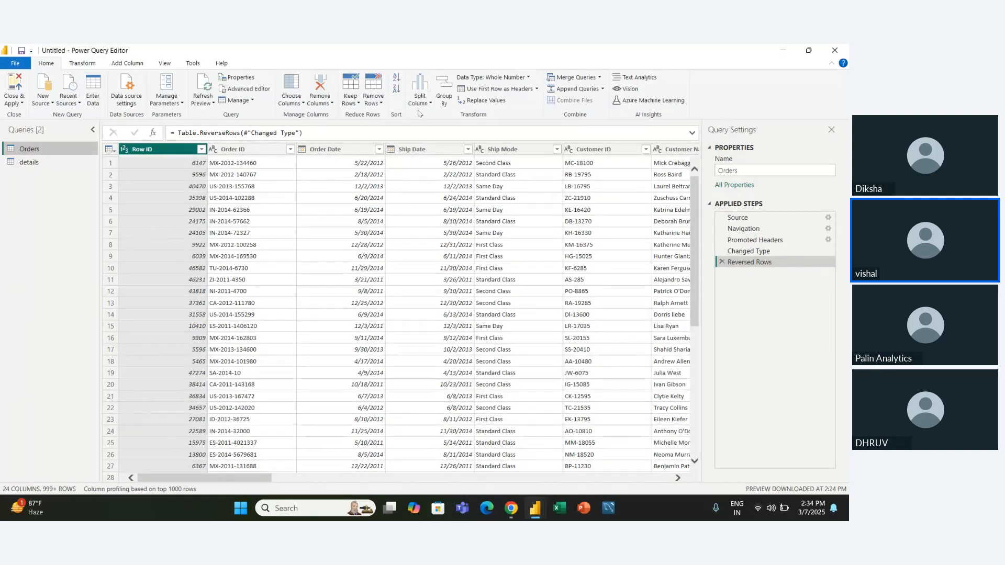
pyautogui.click(397, 78)
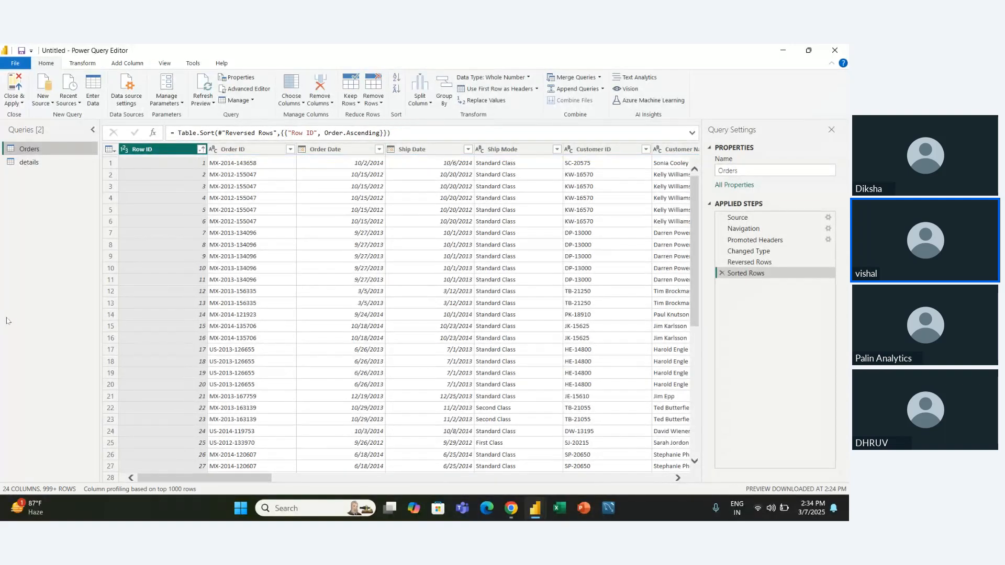
# - Reverse the sorted Orders rows twice to show descending and ascending Row ID order
pyautogui.click(76, 63)
pyautogui.click(79, 90)
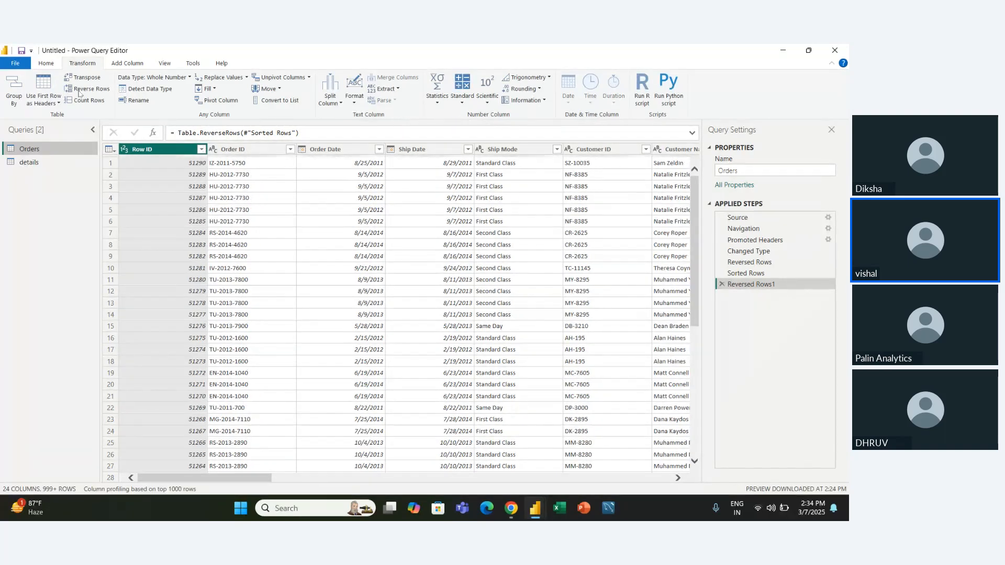
pyautogui.click(78, 93)
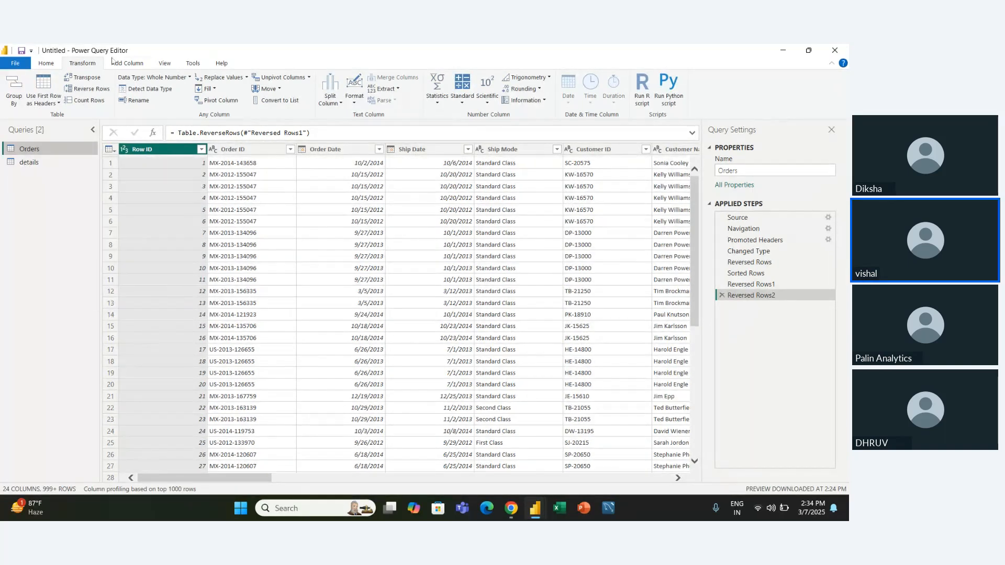
# - Choose to keep only the Row ID column in the Orders query
pyautogui.click(46, 63)
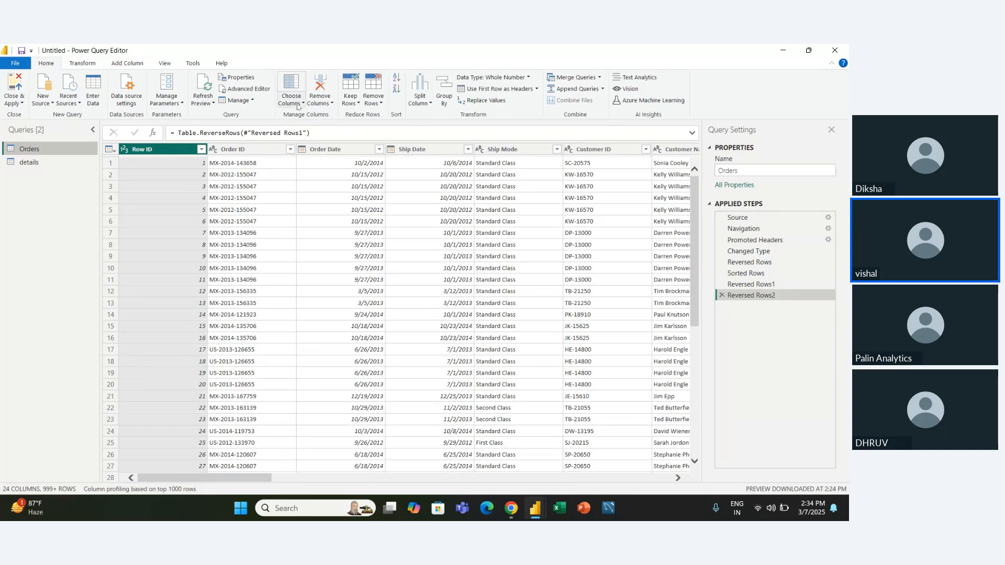
pyautogui.click(291, 102)
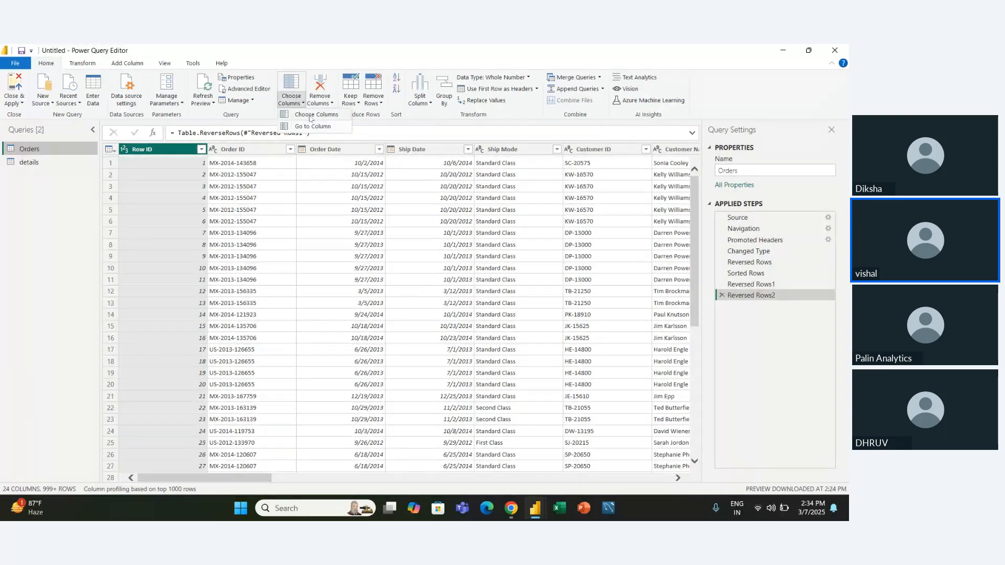
pyautogui.click(314, 114)
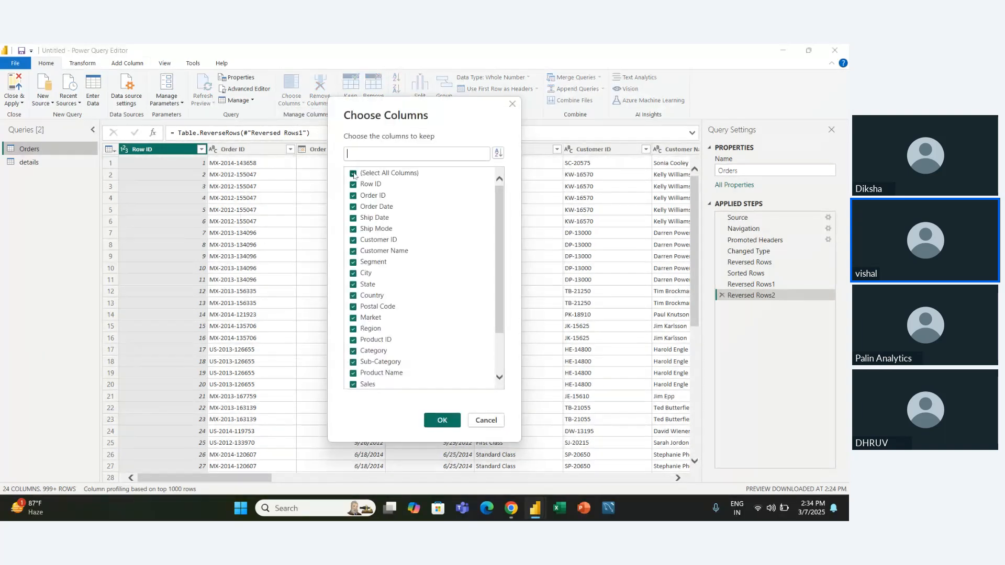
pyautogui.click(353, 173)
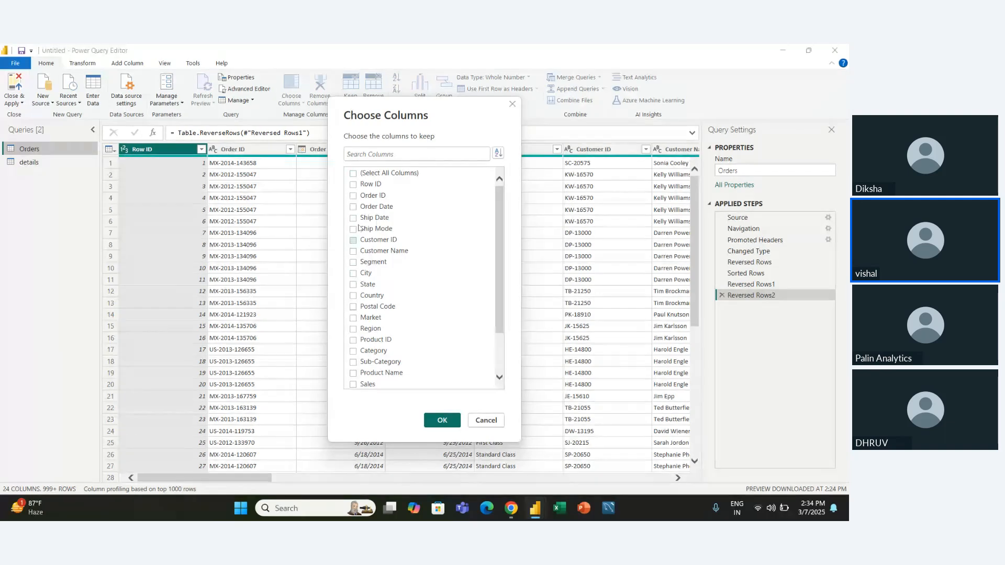
pyautogui.click(353, 184)
pyautogui.click(430, 424)
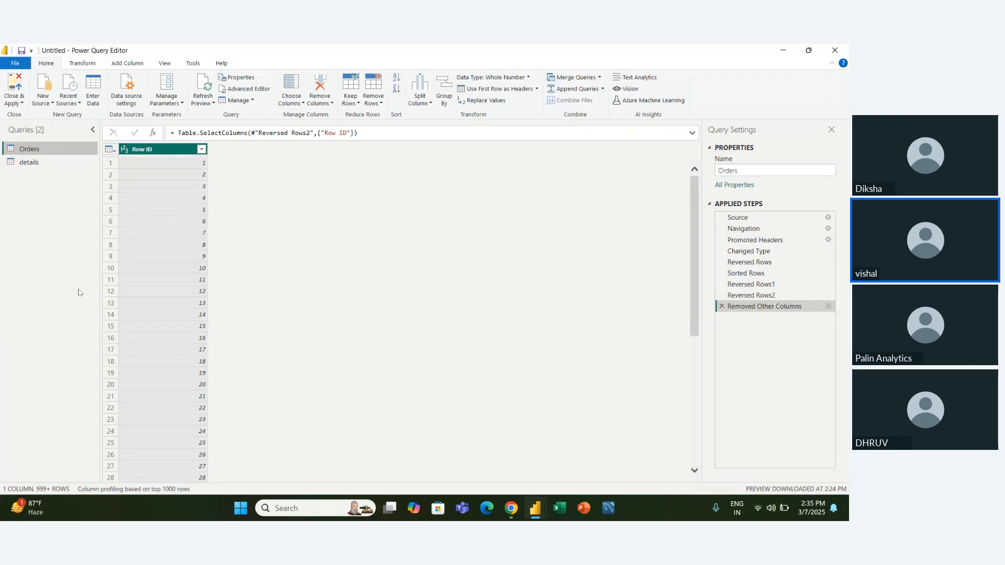
# - Reverse the rows of the single-column Row ID table, inspect the first value, and reverse them again
pyautogui.click(83, 63)
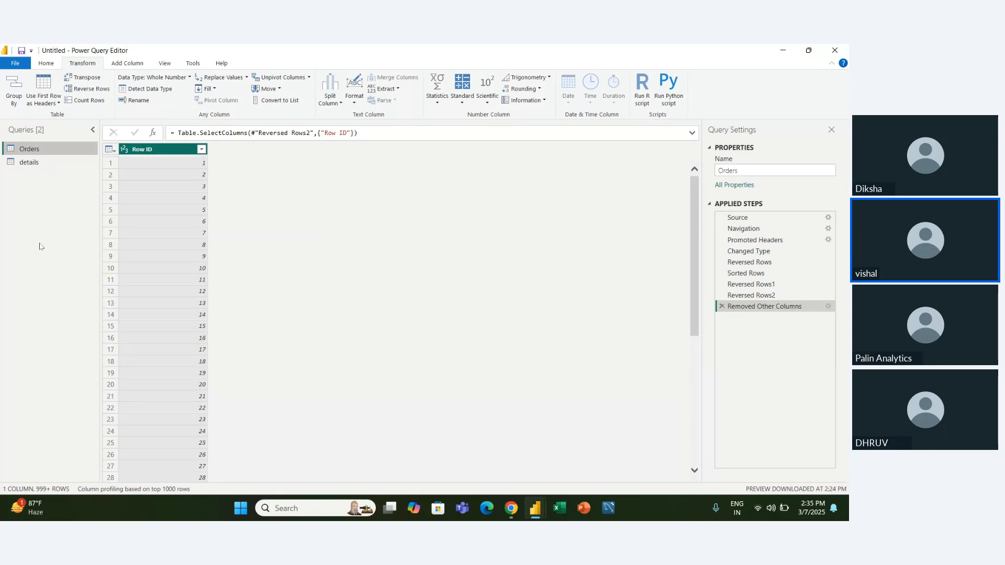
pyautogui.click(79, 89)
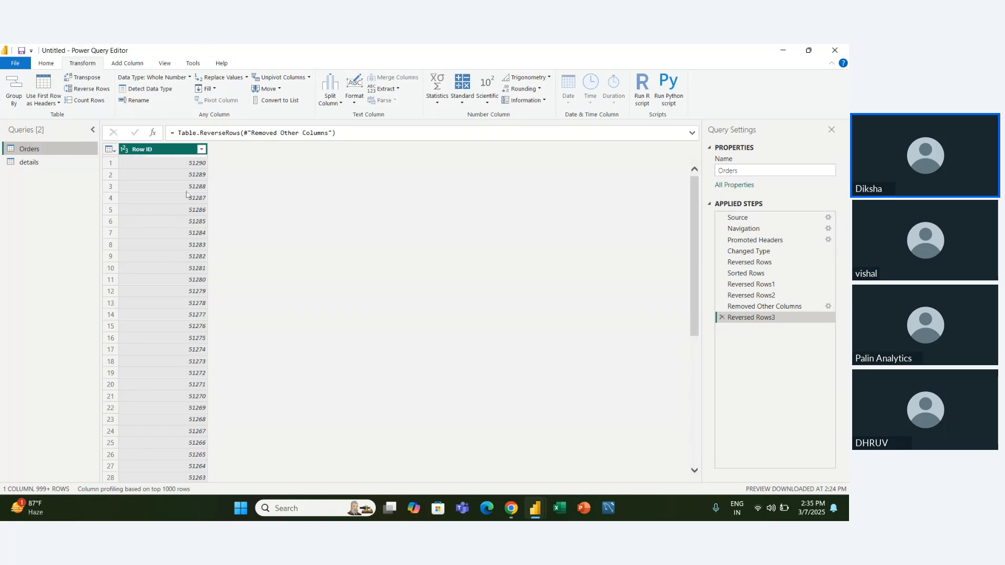
pyautogui.click(192, 167)
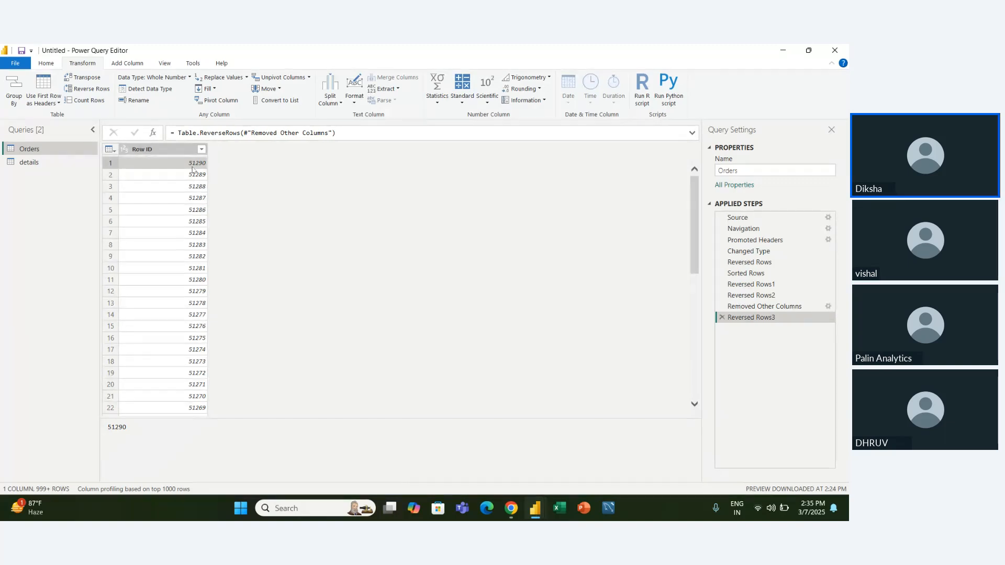
pyautogui.click(182, 153)
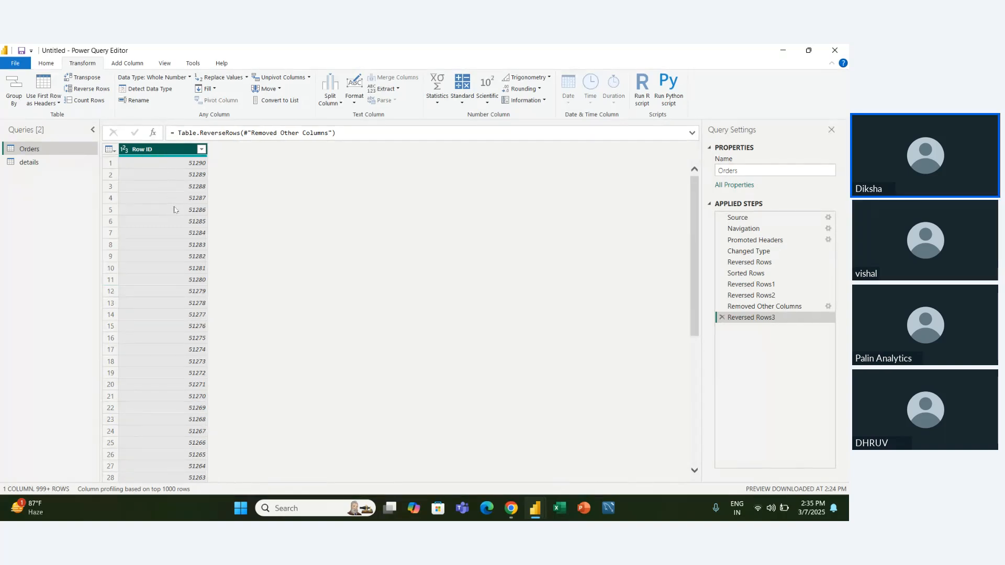
pyautogui.click(100, 90)
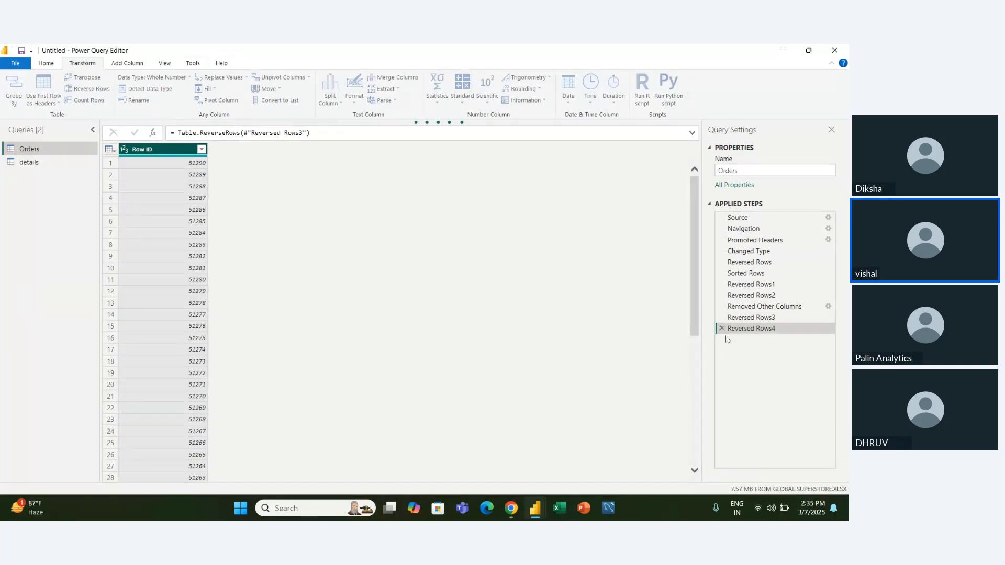
# - Delete every applied step after Changed Type in the Orders query, including the row reversals, sort and column selection
pyautogui.click(721, 329)
pyautogui.click(721, 317)
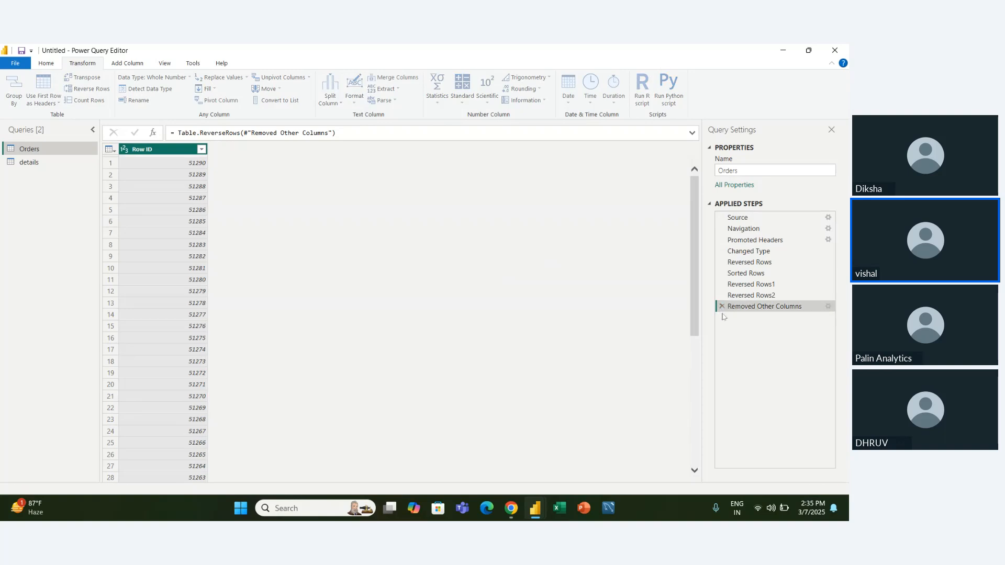
pyautogui.click(722, 306)
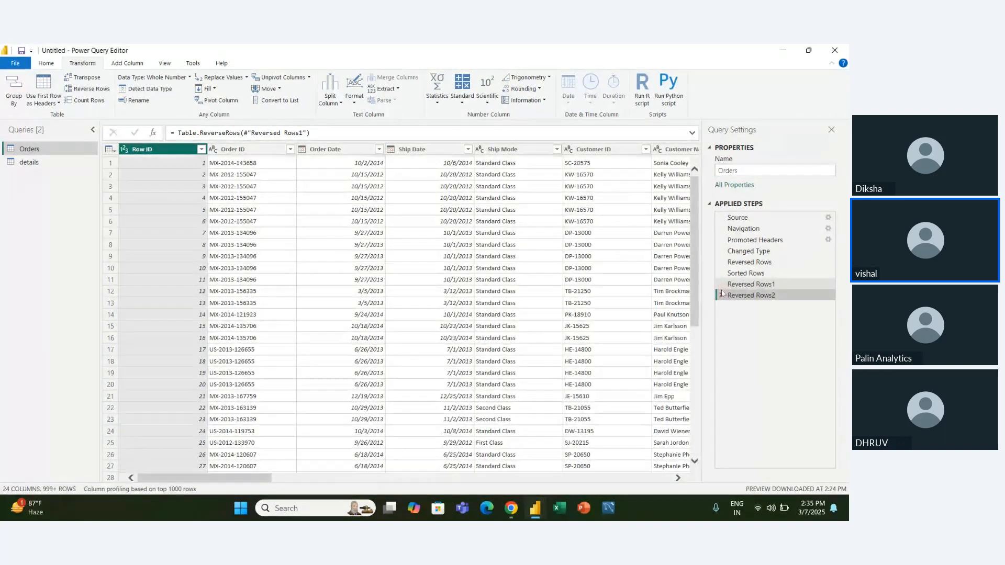
pyautogui.click(721, 295)
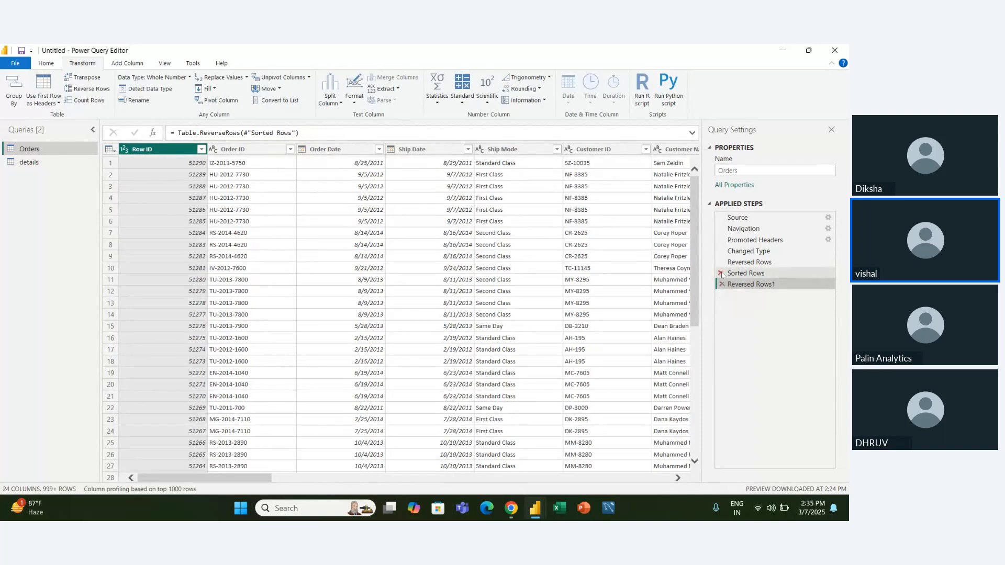
pyautogui.click(722, 278)
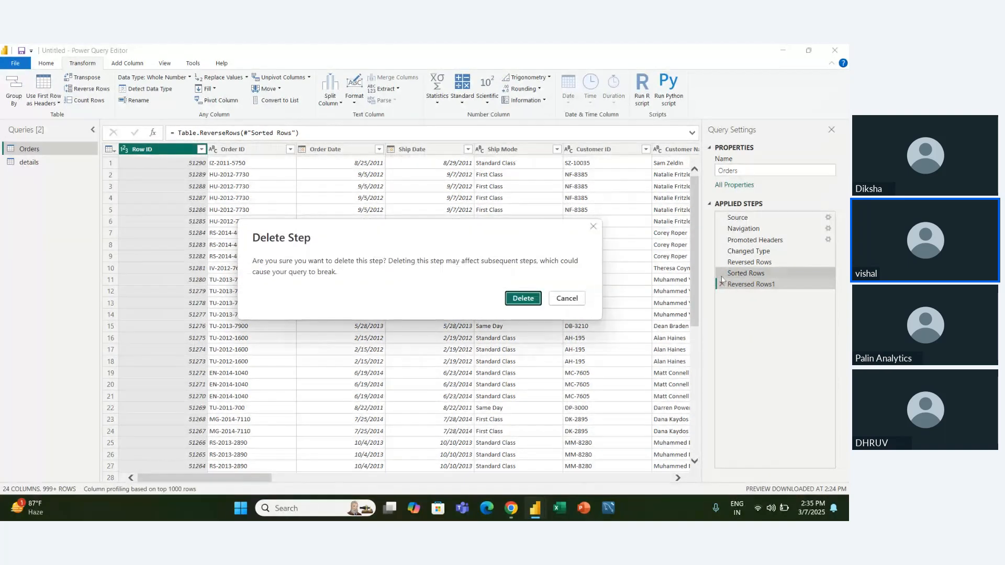
pyautogui.click(521, 299)
pyautogui.click(722, 273)
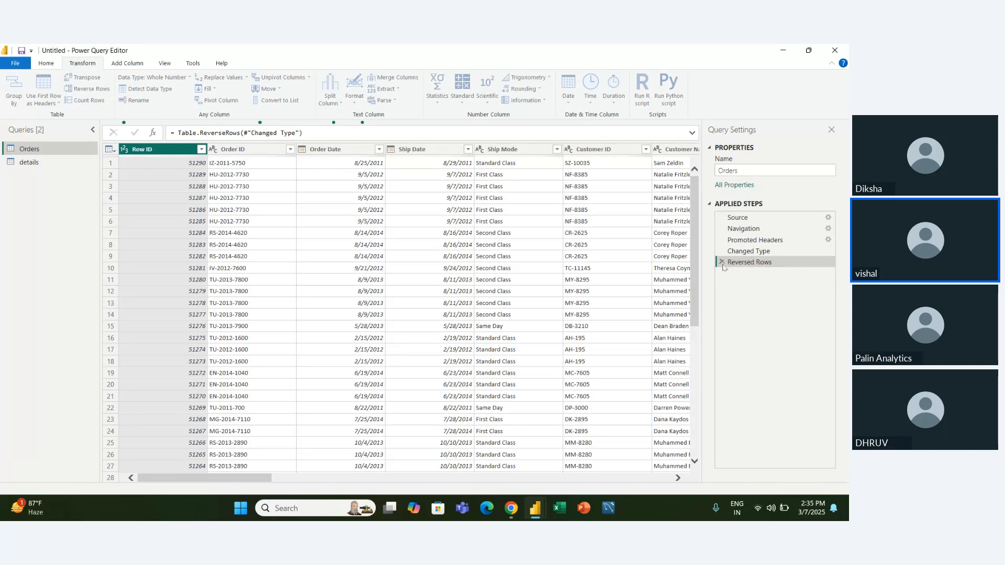
pyautogui.click(722, 261)
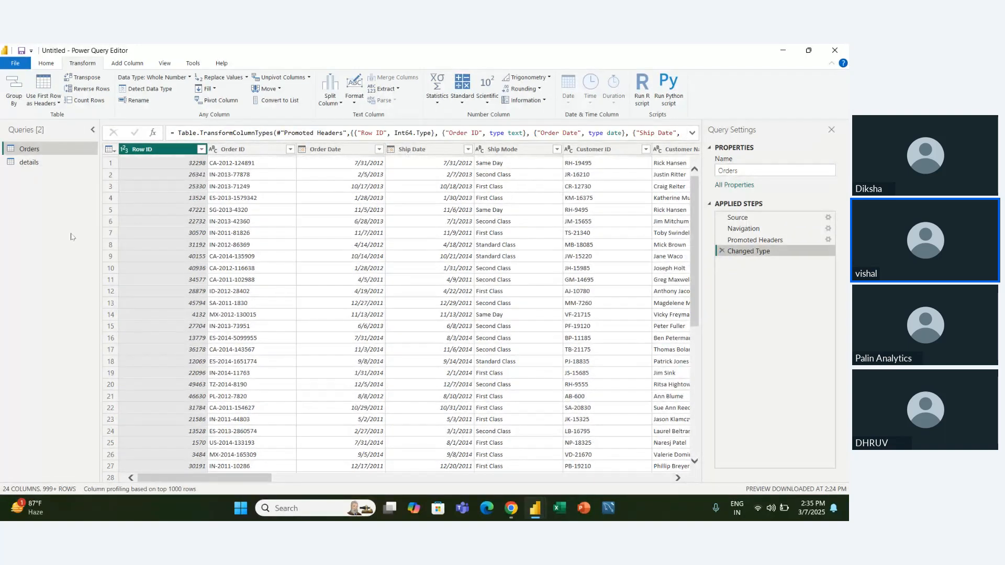
# - Count the rows of the Orders query
pyautogui.click(85, 101)
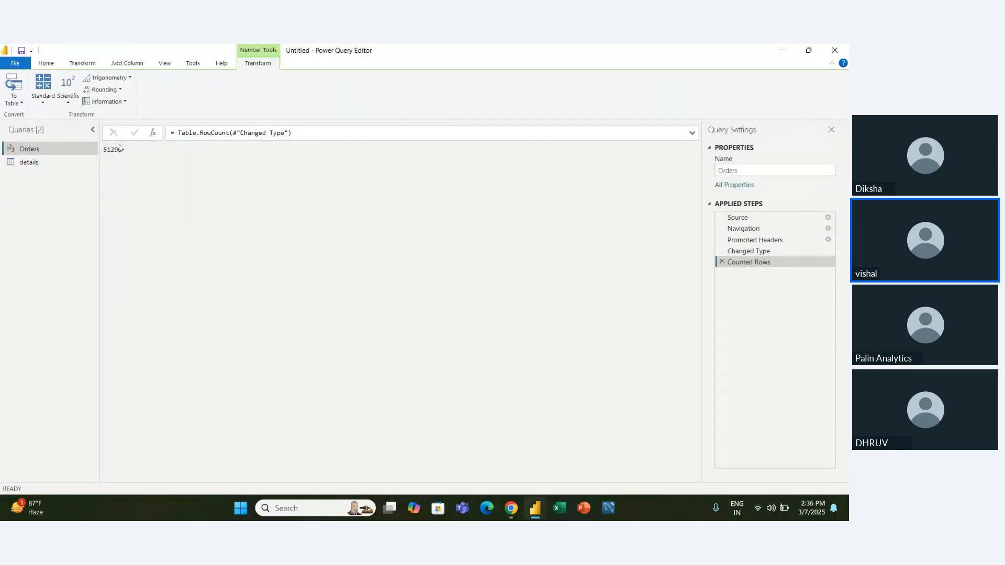
# - Delete the row count step from the Orders query and look over the data types available for the Row ID column
pyautogui.moveTo(105, 152); pyautogui.dragTo(155, 152)
pyautogui.click(722, 261)
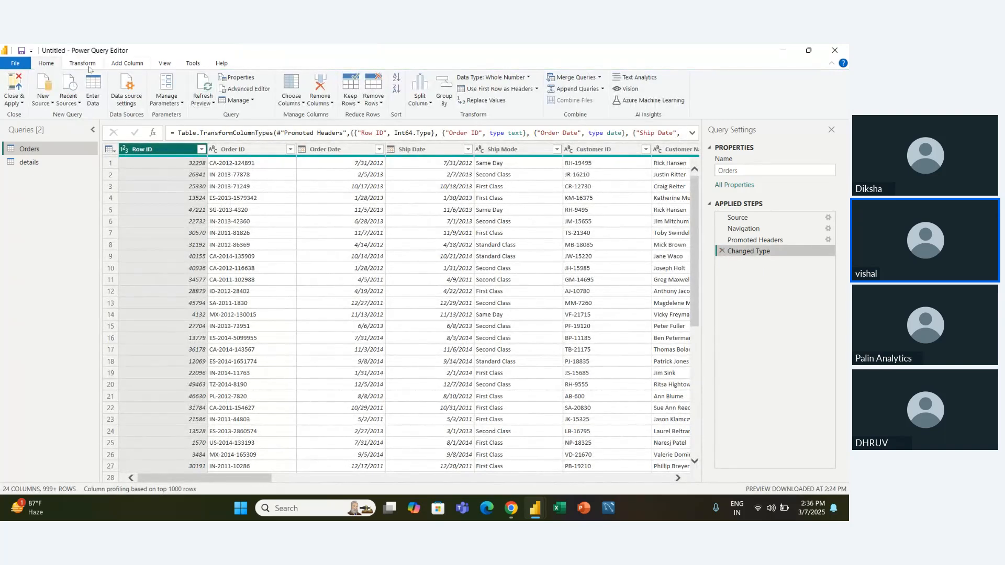
pyautogui.click(83, 63)
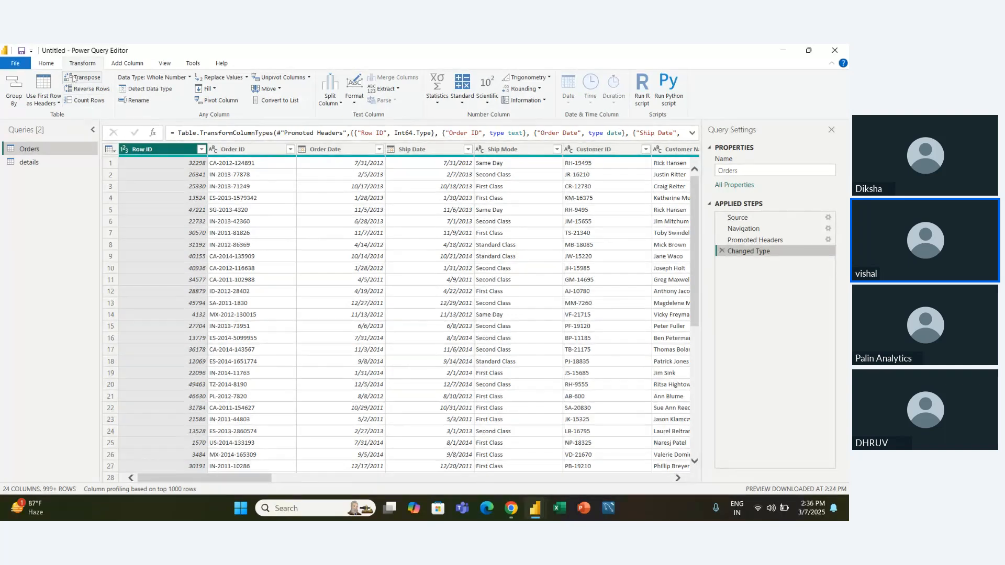
pyautogui.click(190, 79)
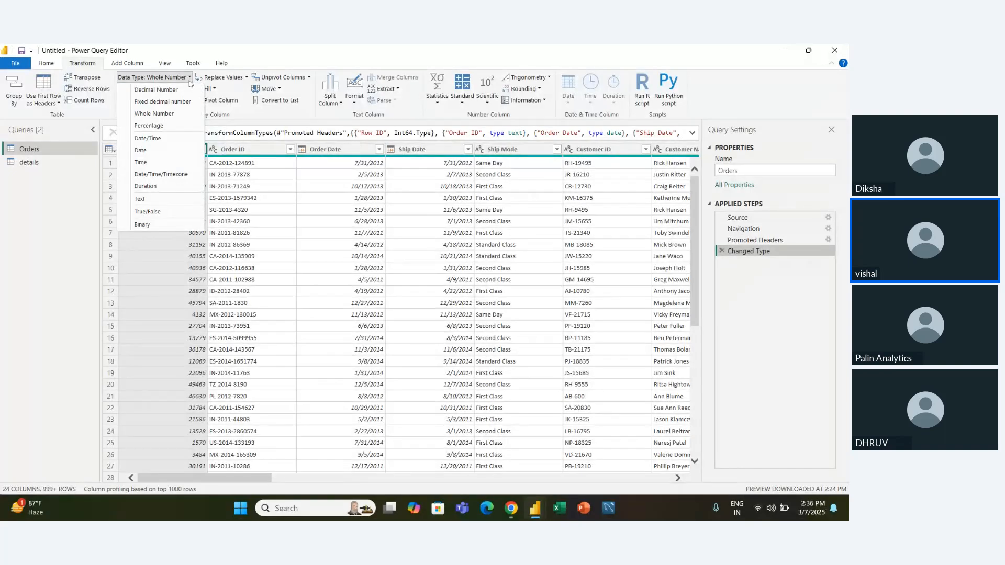
pyautogui.click(189, 78)
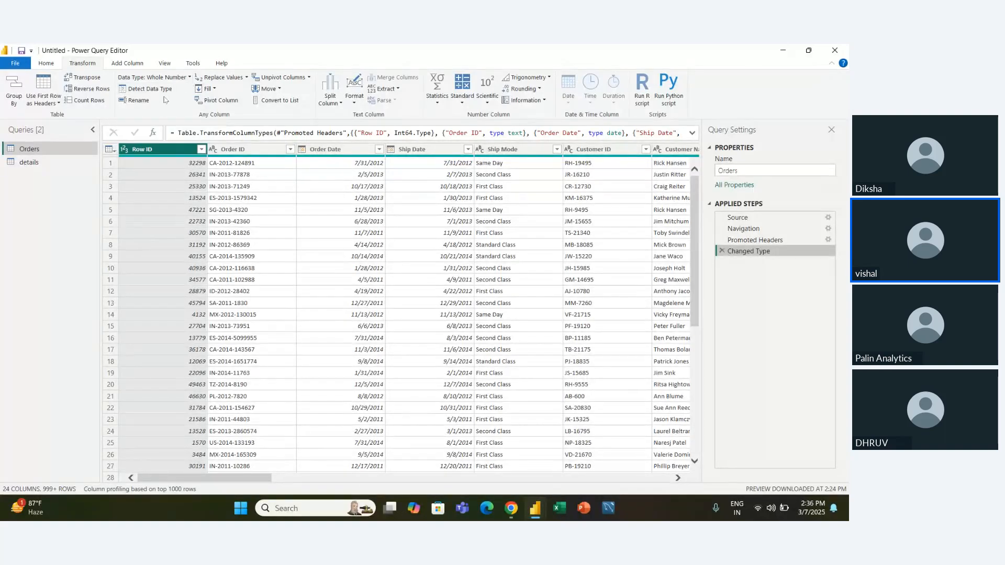
# - Delete the Changed Type step from the Orders query and extend the column selection from Row ID through Customer Name
pyautogui.click(722, 251)
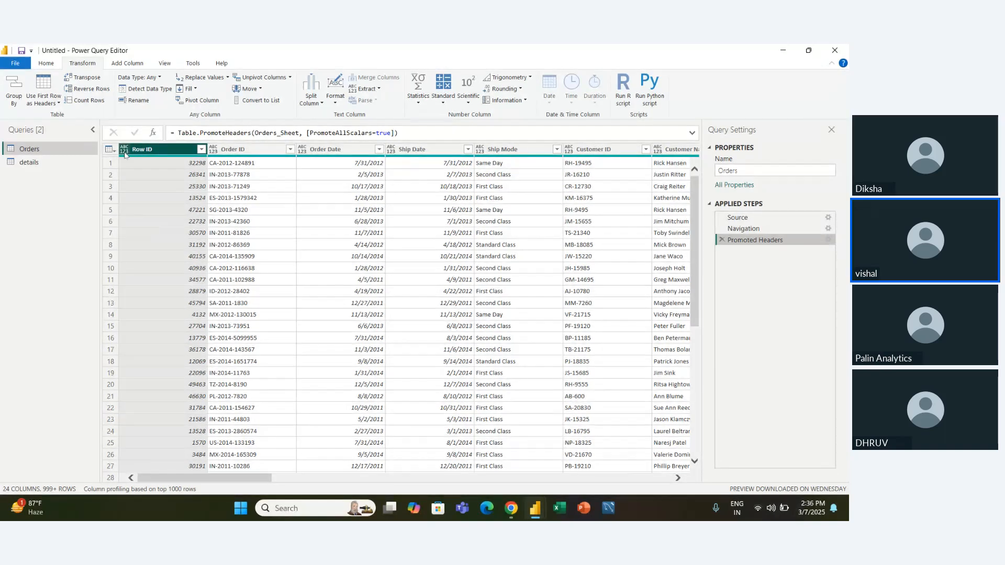
pyautogui.keyDown('shift'); pyautogui.click(256, 151); pyautogui.keyUp('shift')
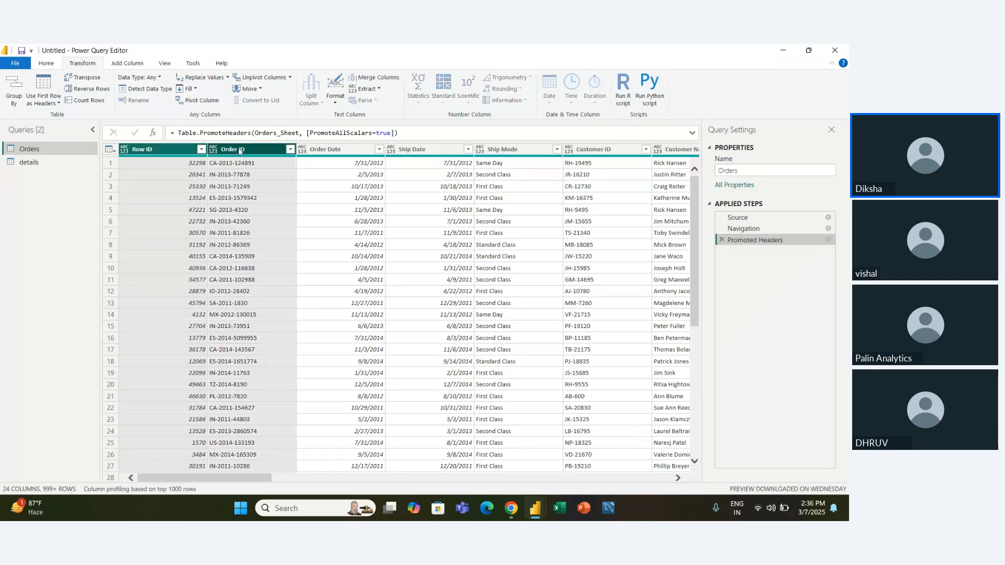
pyautogui.keyDown('shift'); pyautogui.click(335, 151); pyautogui.keyUp('shift')
pyautogui.keyDown('shift'); pyautogui.click(402, 153); pyautogui.keyUp('shift')
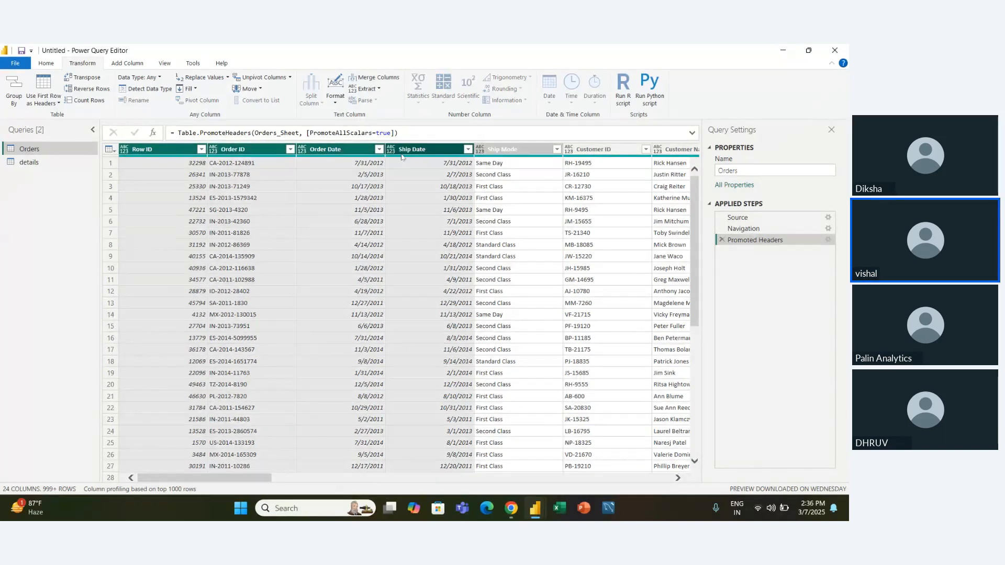
pyautogui.hscroll(2, 402, 156)
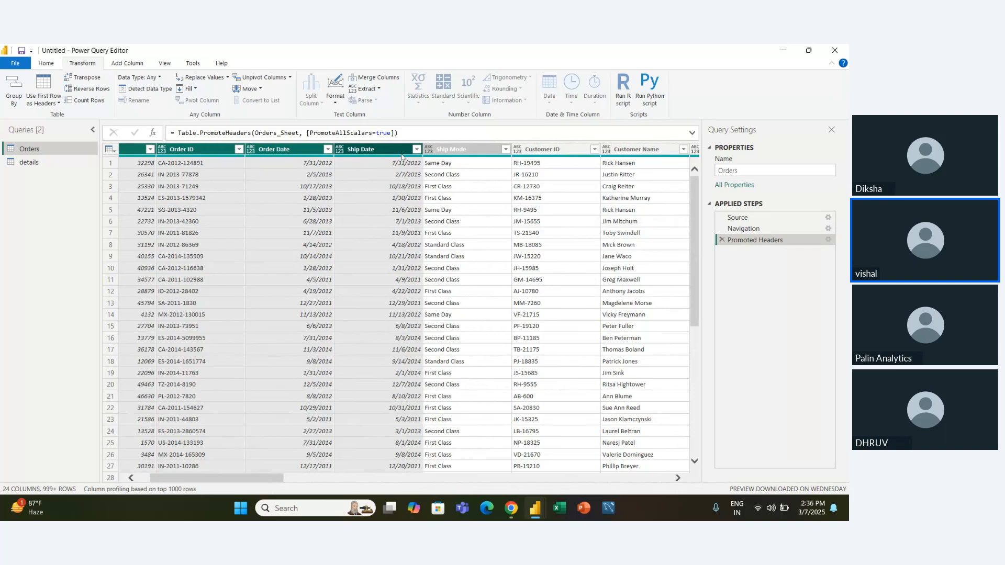
pyautogui.keyDown('shift'); pyautogui.click(470, 150); pyautogui.keyUp('shift')
pyautogui.keyDown('shift'); pyautogui.click(537, 151); pyautogui.keyUp('shift')
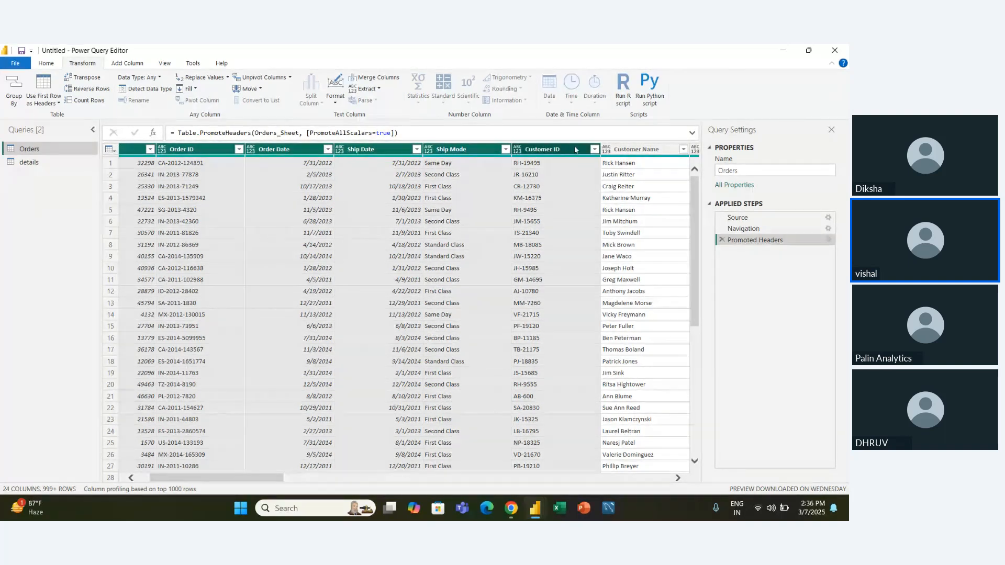
pyautogui.keyDown('shift'); pyautogui.click(627, 151); pyautogui.keyUp('shift')
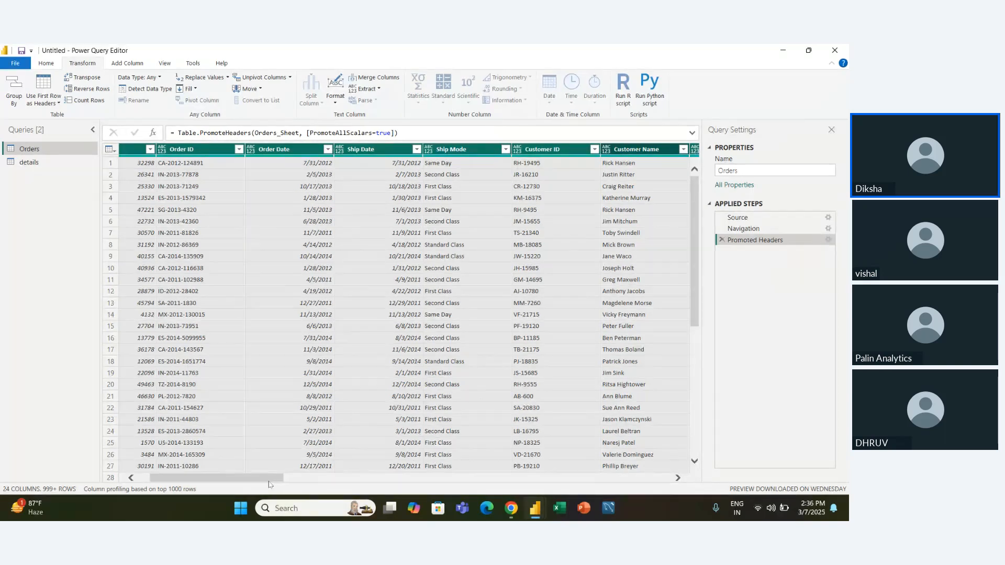
pyautogui.moveTo(271, 483); pyautogui.dragTo(34, 424)
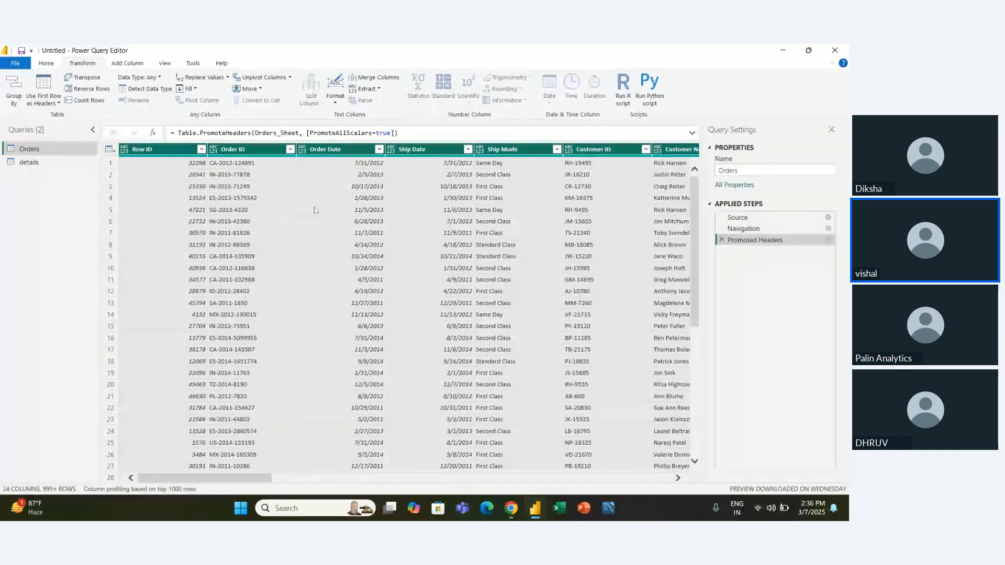
# - Select all columns of the Orders query and detect their data types automatically
pyautogui.click(182, 152)
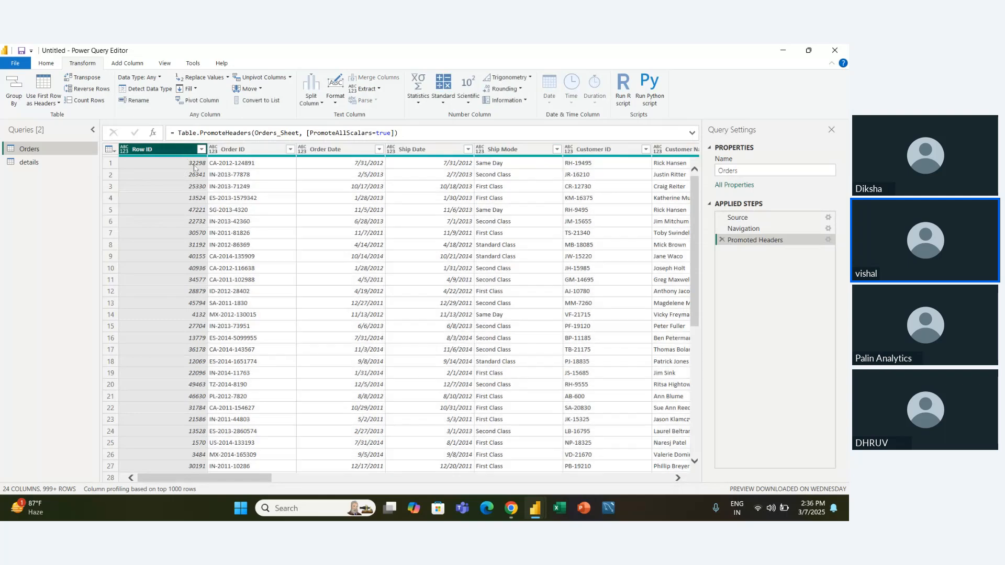
pyautogui.hotkey('ctrl', 'a')
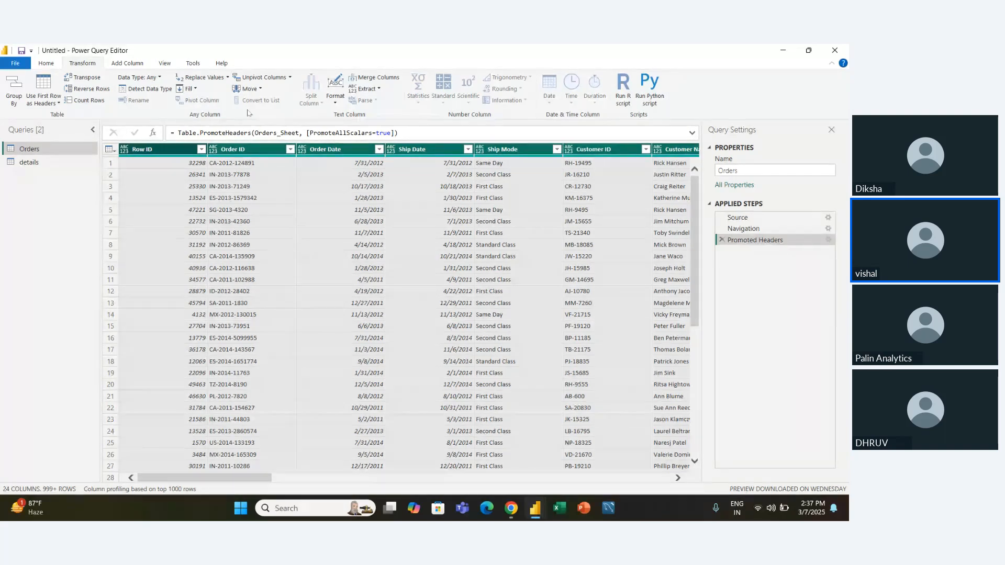
pyautogui.click(150, 90)
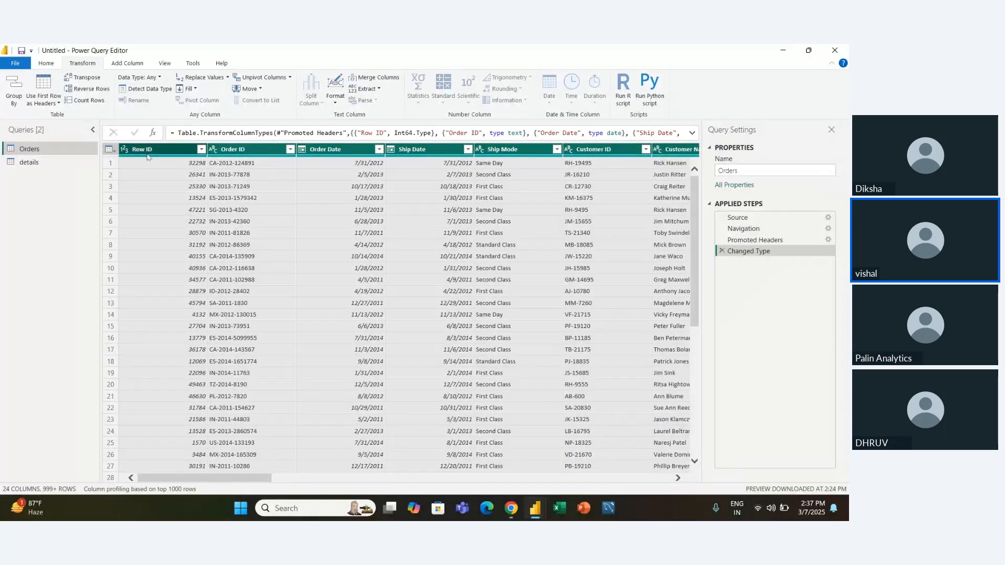
# - Select every column of the Orders table once more and return the selection to the Row ID column alone
pyautogui.click(244, 183)
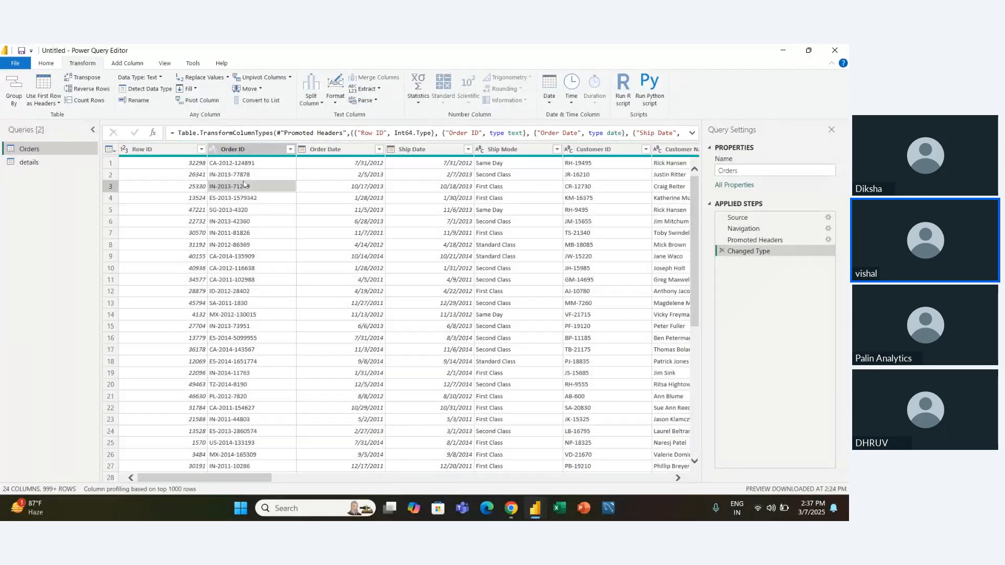
pyautogui.click(181, 176)
pyautogui.click(173, 151)
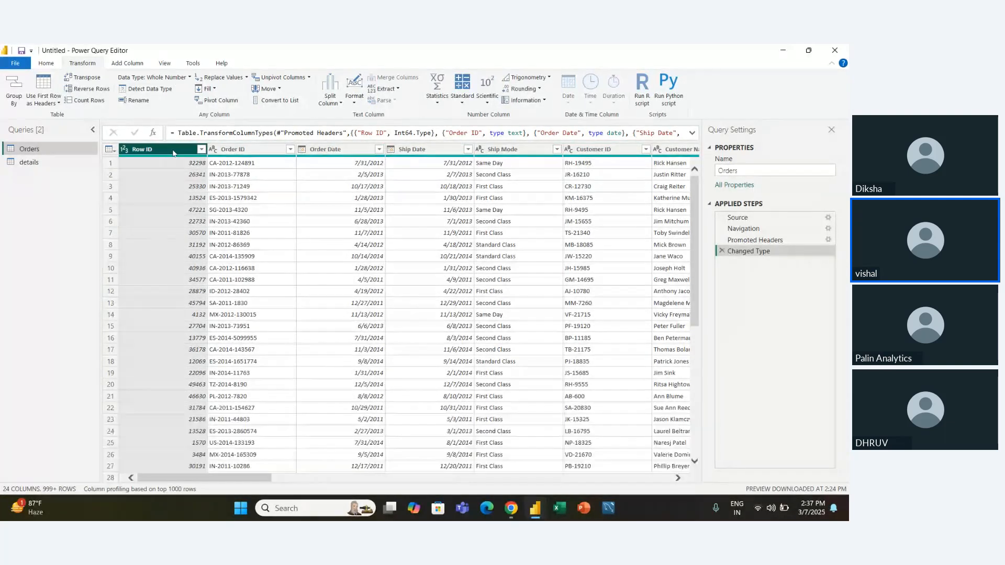
pyautogui.hotkey('ctrl', 'a')
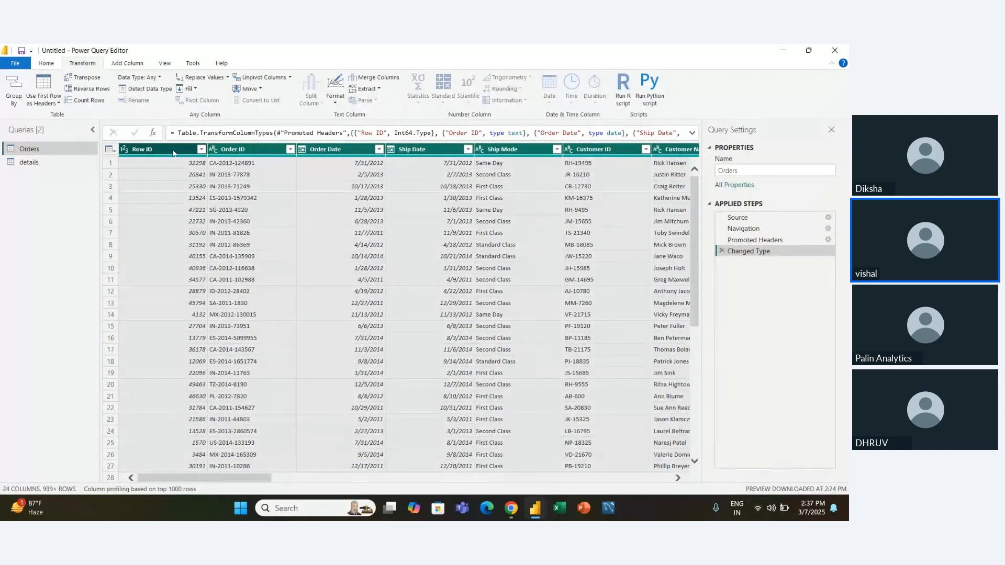
pyautogui.click(195, 190)
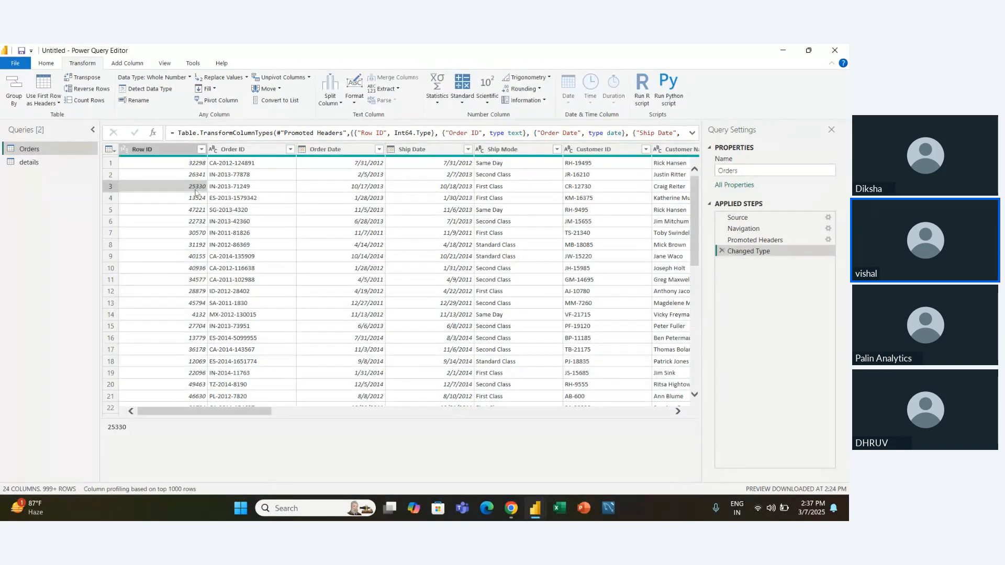
pyautogui.click(171, 163)
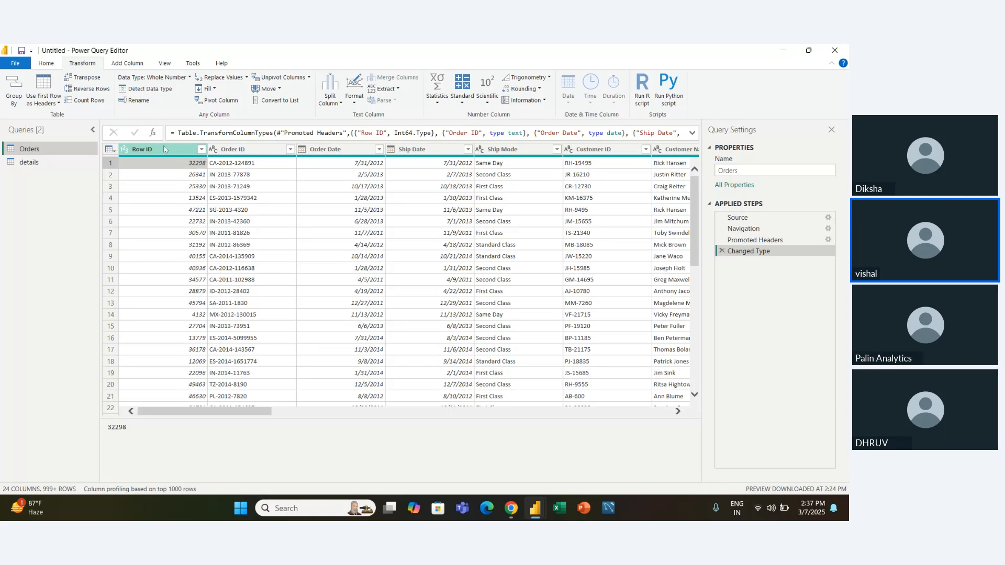
pyautogui.click(164, 149)
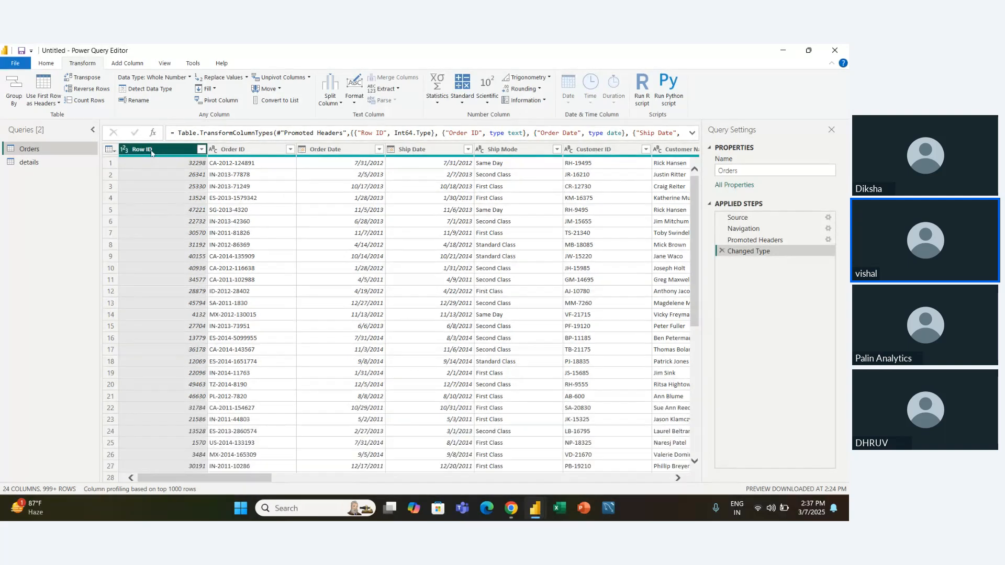
# - Examine the different ways to rename the Row ID column, leaving its name as it is
pyautogui.rightClick(150, 153)
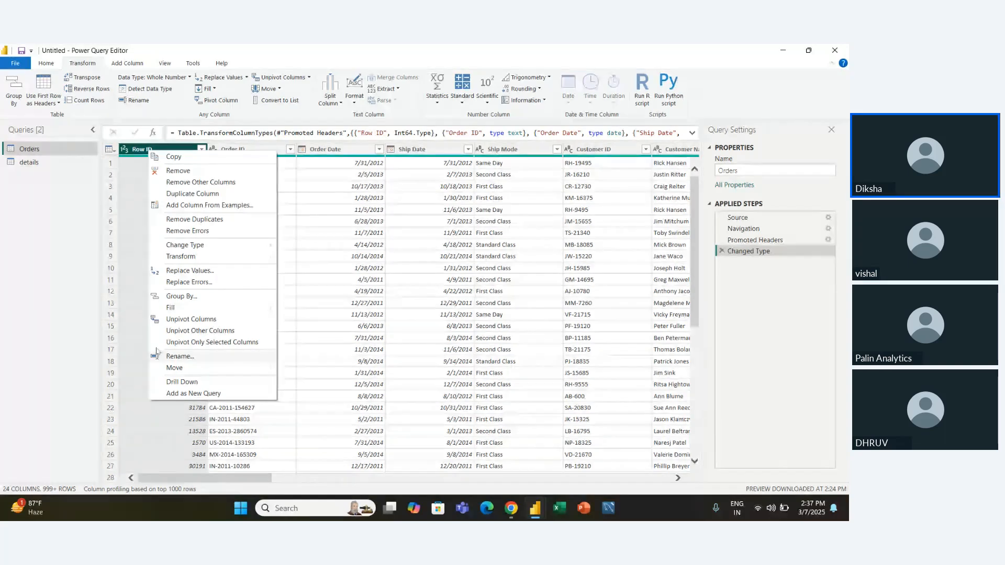
pyautogui.click(62, 290)
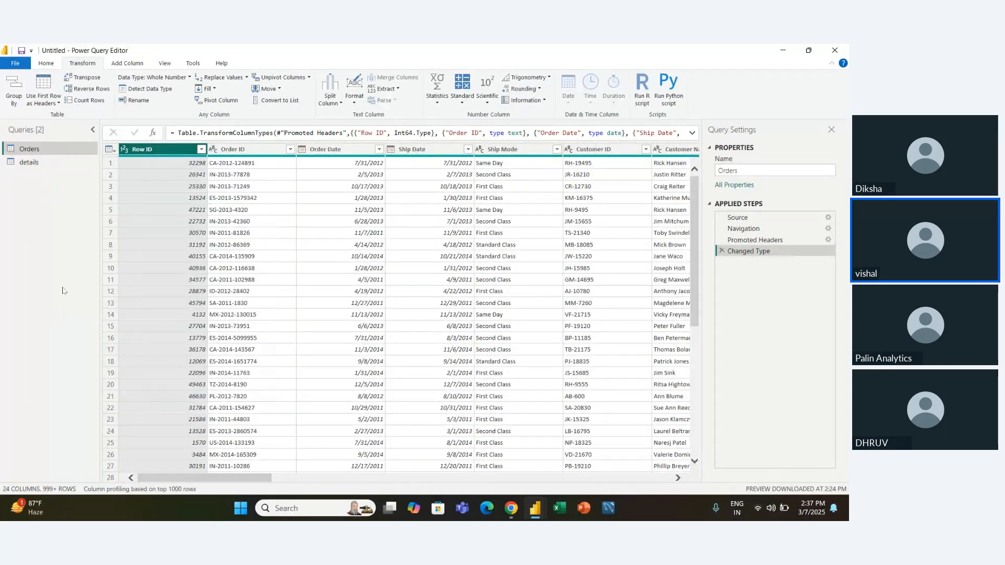
pyautogui.click(135, 101)
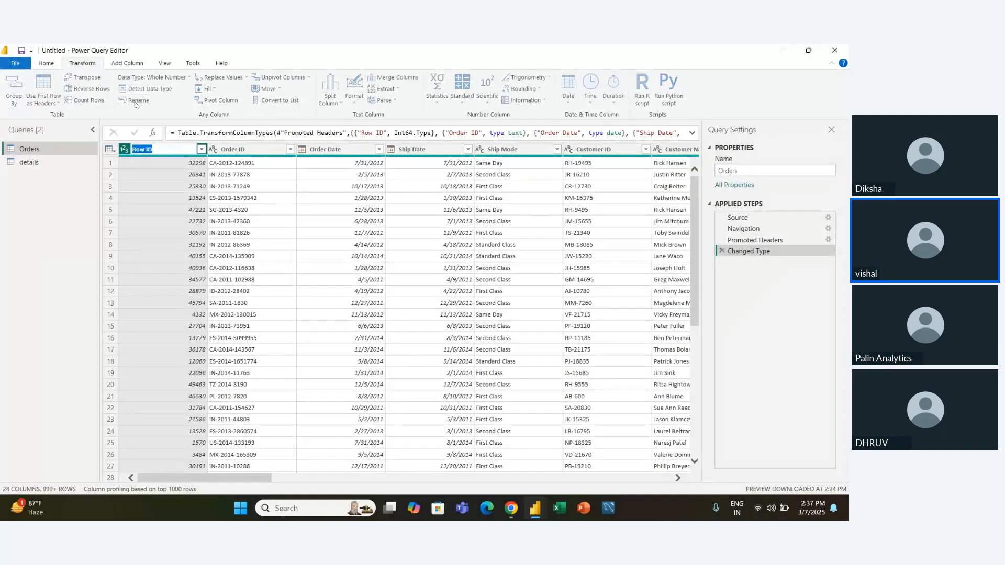
pyautogui.click(40, 309)
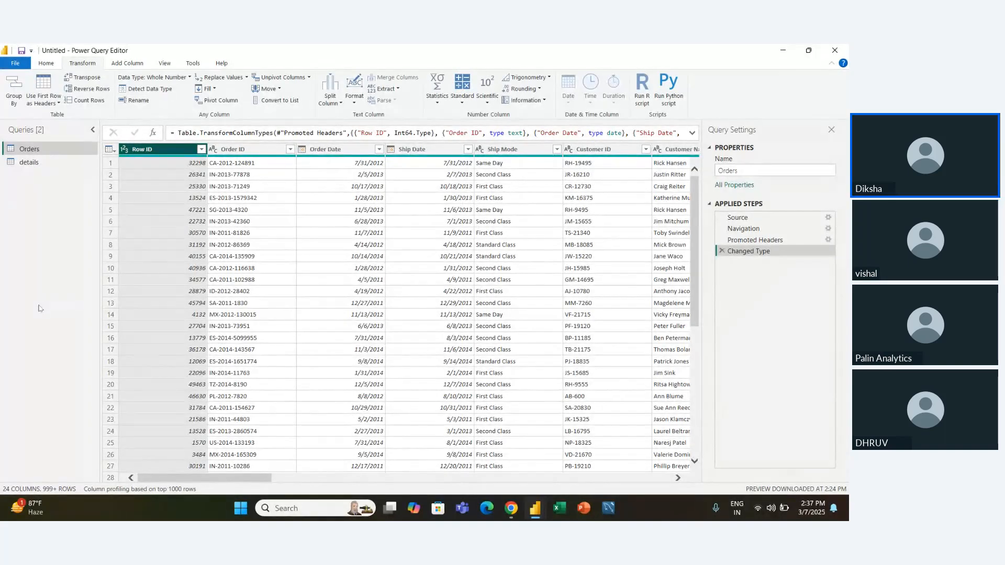
pyautogui.doubleClick(155, 149)
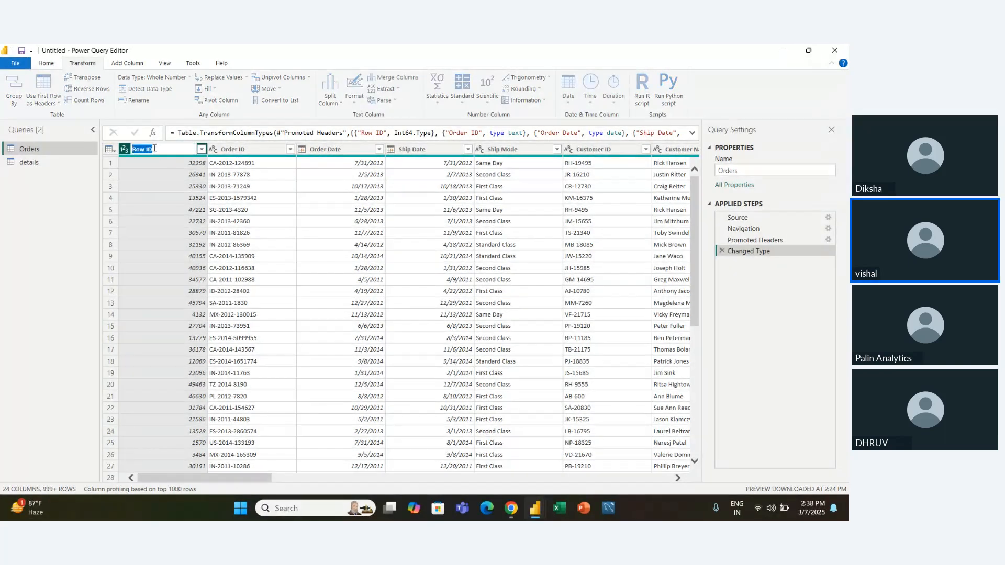
pyautogui.click(73, 274)
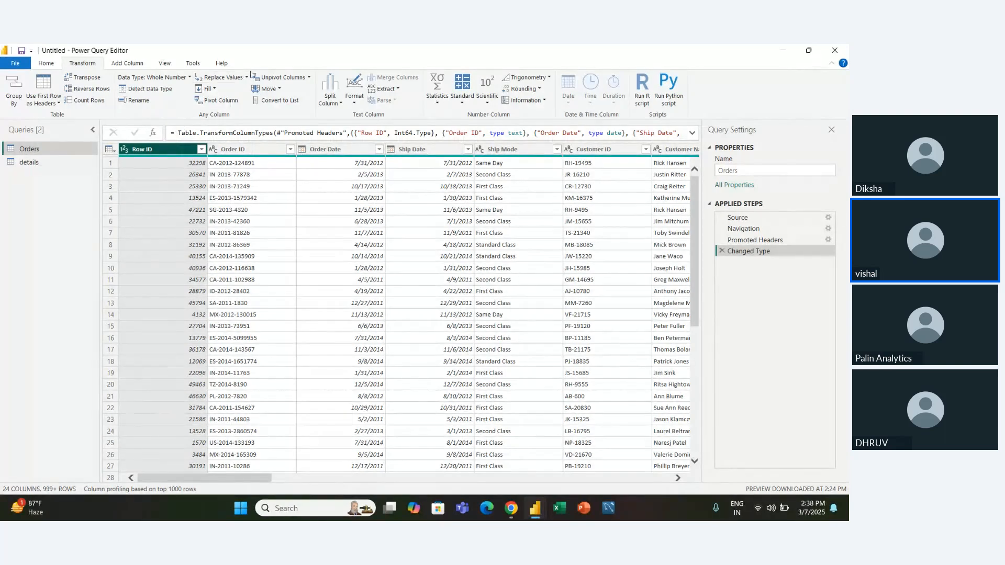
# - Examine the Replace Values and Replace Errors dialogs for the Row ID column, cancelling both
pyautogui.click(247, 77)
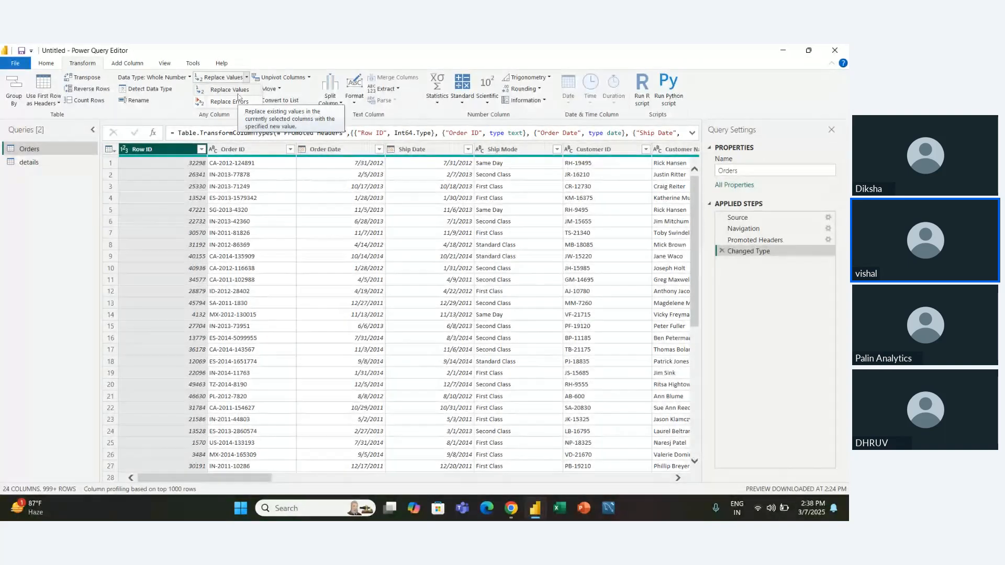
pyautogui.click(238, 93)
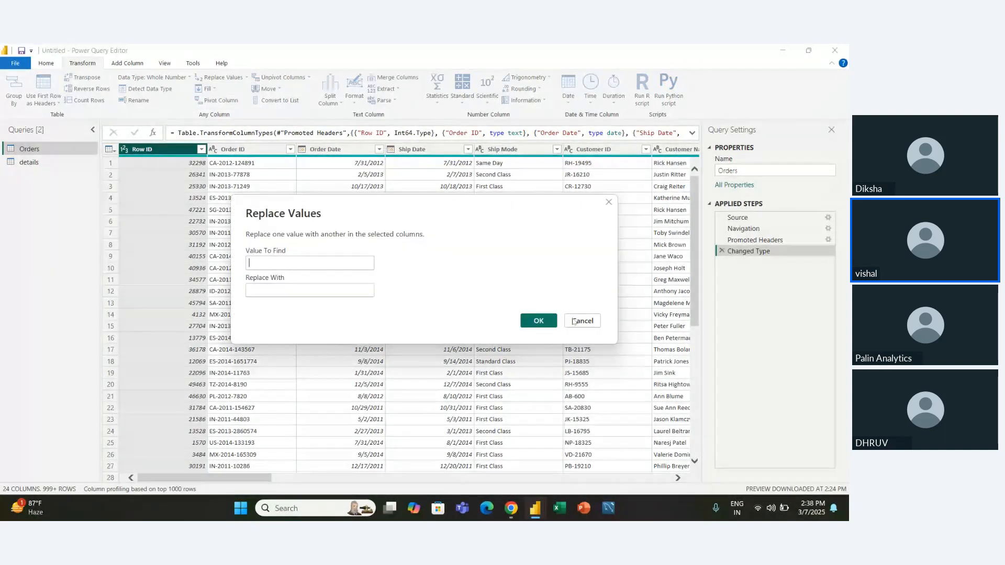
pyautogui.click(582, 321)
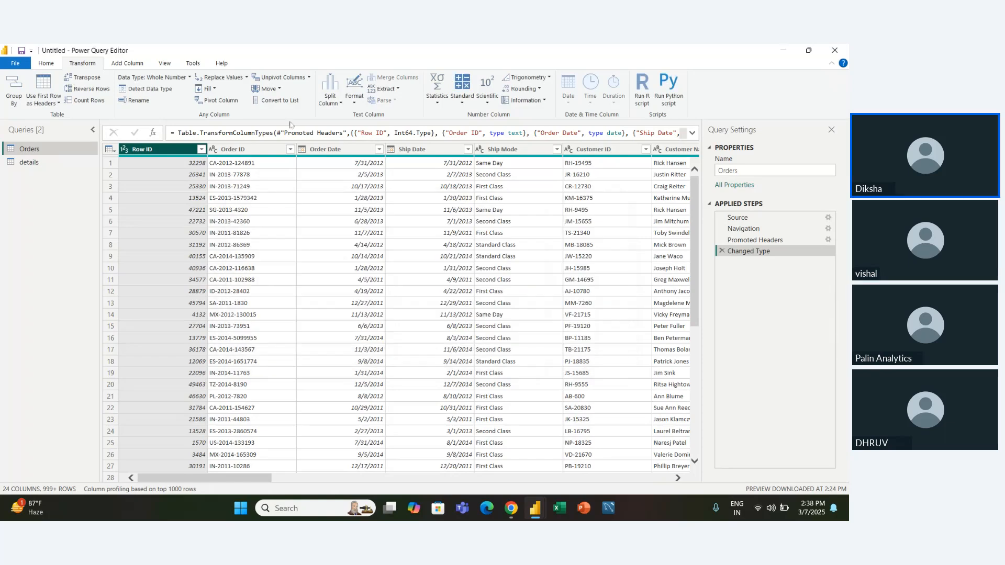
pyautogui.click(246, 79)
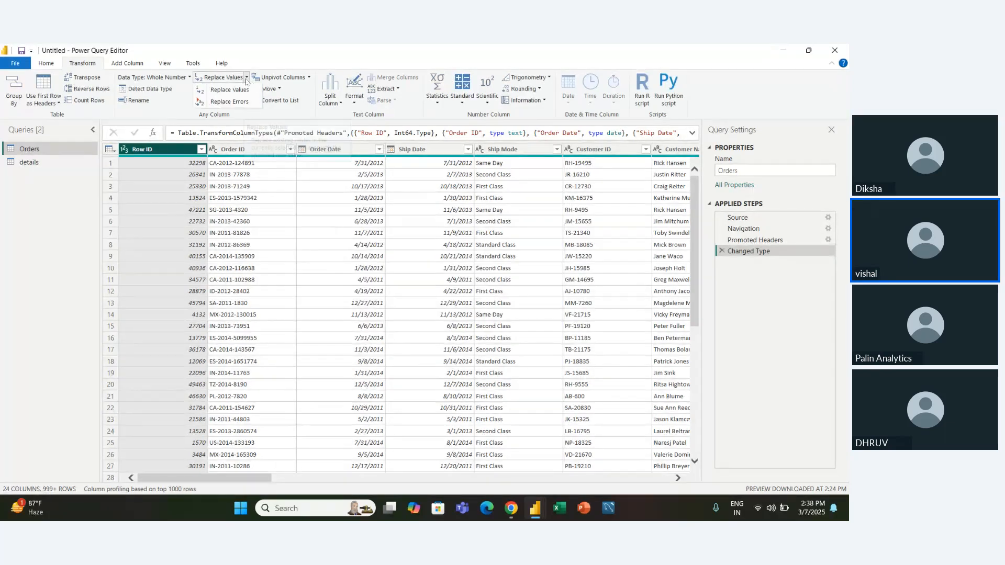
pyautogui.click(229, 101)
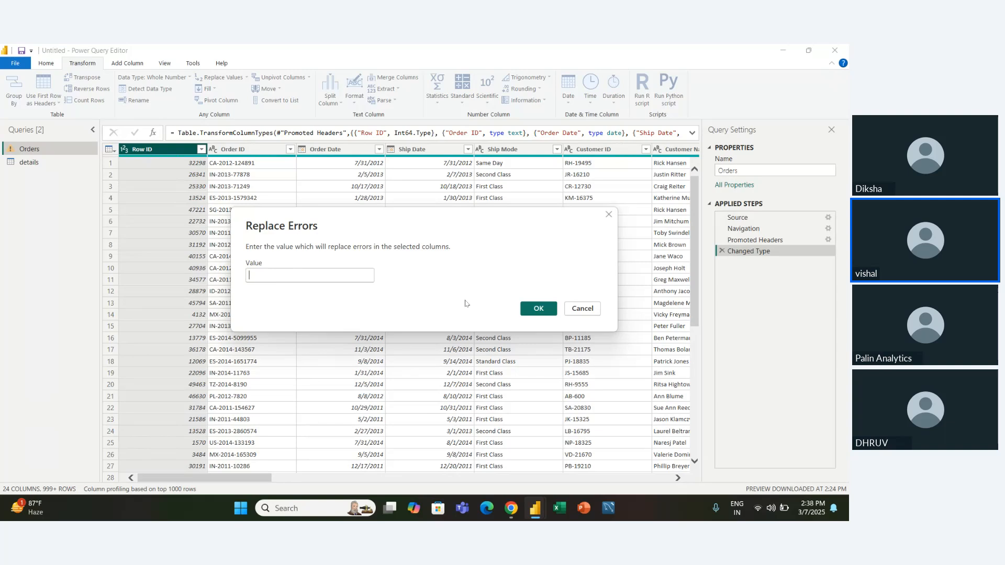
pyautogui.click(582, 308)
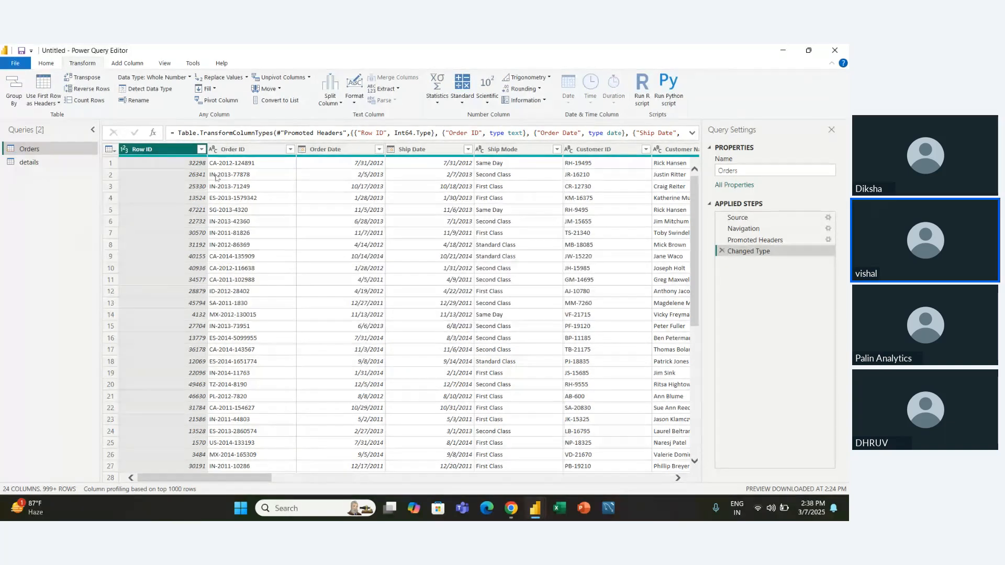
# - Start a new manually entered table and name its first column Country
pyautogui.click(46, 64)
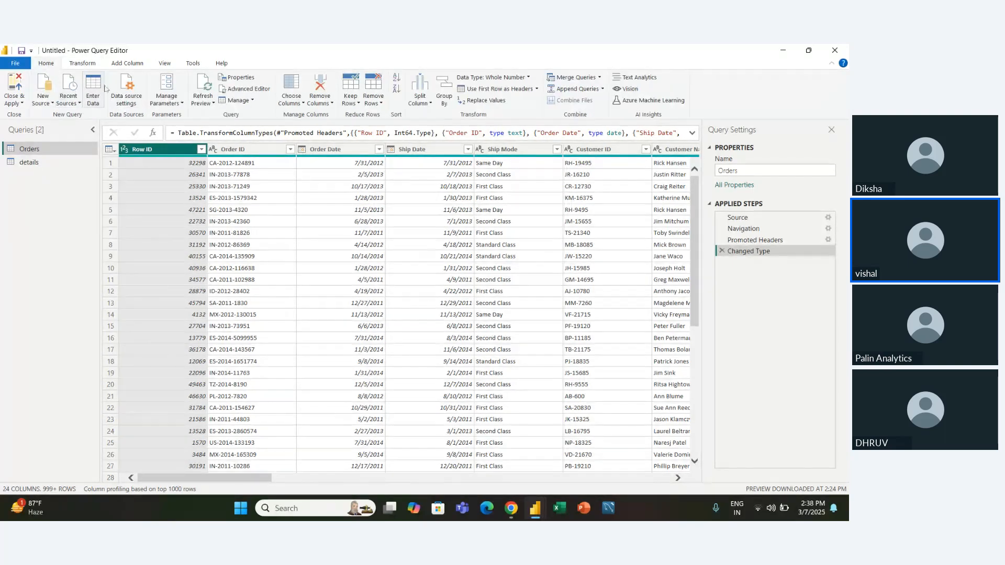
pyautogui.click(93, 90)
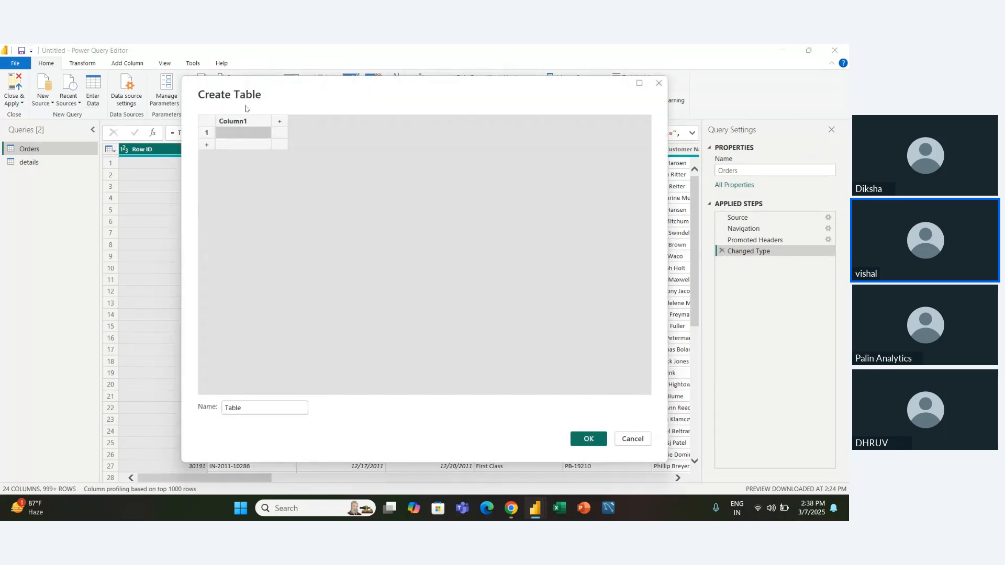
pyautogui.click(243, 122)
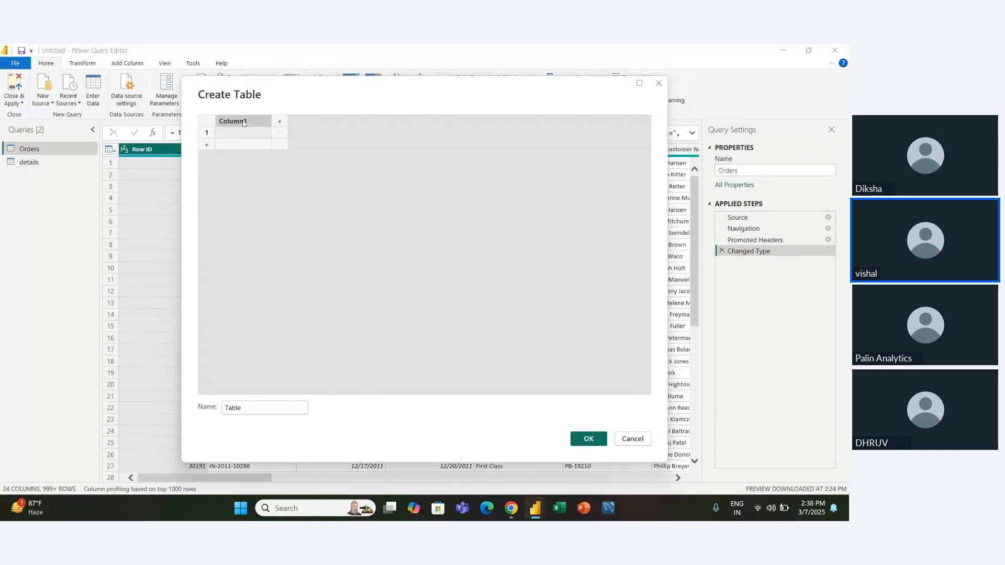
pyautogui.write('Country')
pyautogui.press('Return')
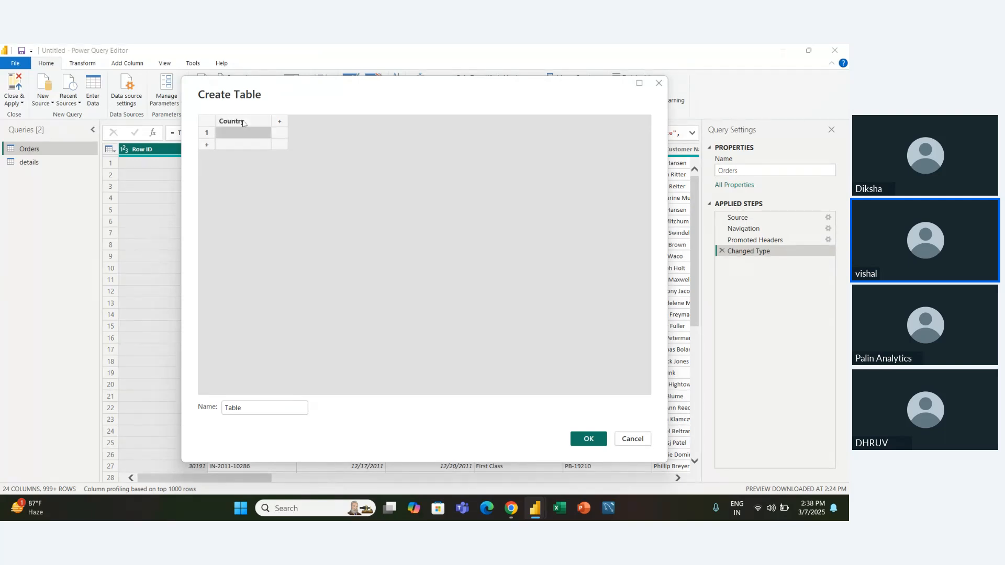
# - Enter India in row 1 and China in row 5 of the Country column, leaving the rows between blank
pyautogui.write('India')
pyautogui.press('Return')
pyautogui.press('Return')
pyautogui.press('Return')
pyautogui.press('Return')
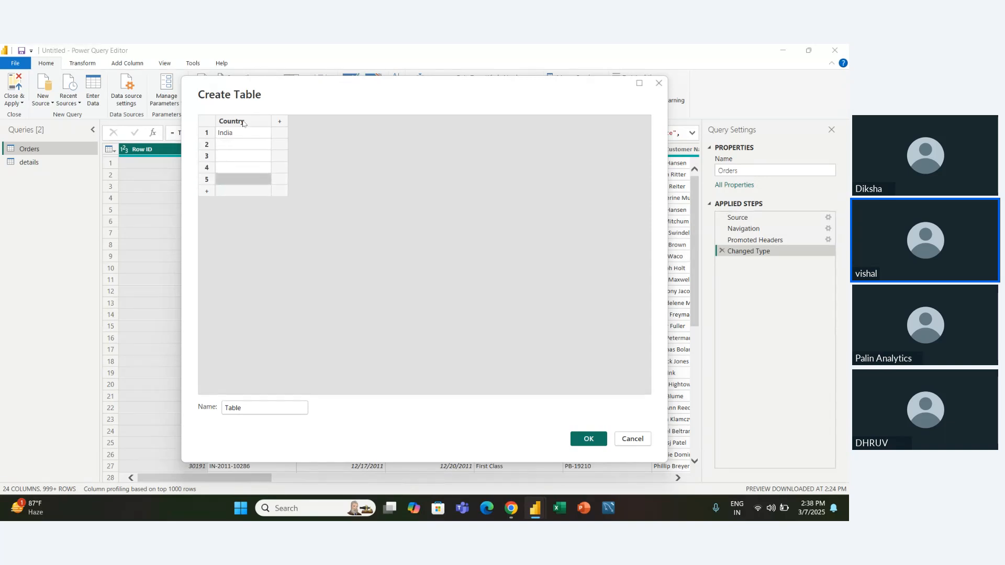
pyautogui.write('Chin')
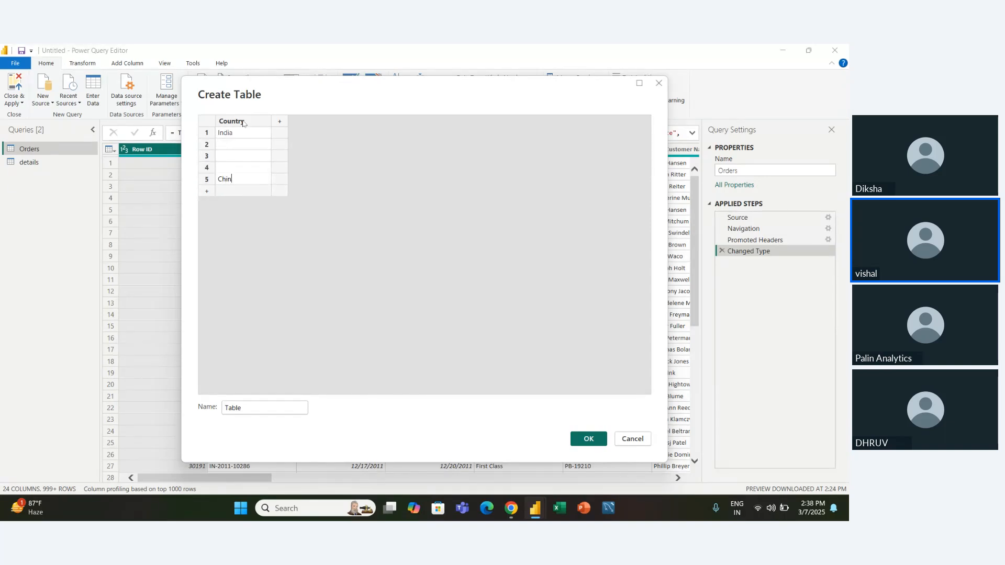
pyautogui.write('a')
# - Enter Bangladesh in row 10 of the Country column, leaving rows 6 to 9 blank
pyautogui.press('Return')
pyautogui.press('Return')
pyautogui.press('Return')
pyautogui.press('Return')
pyautogui.press('Return')
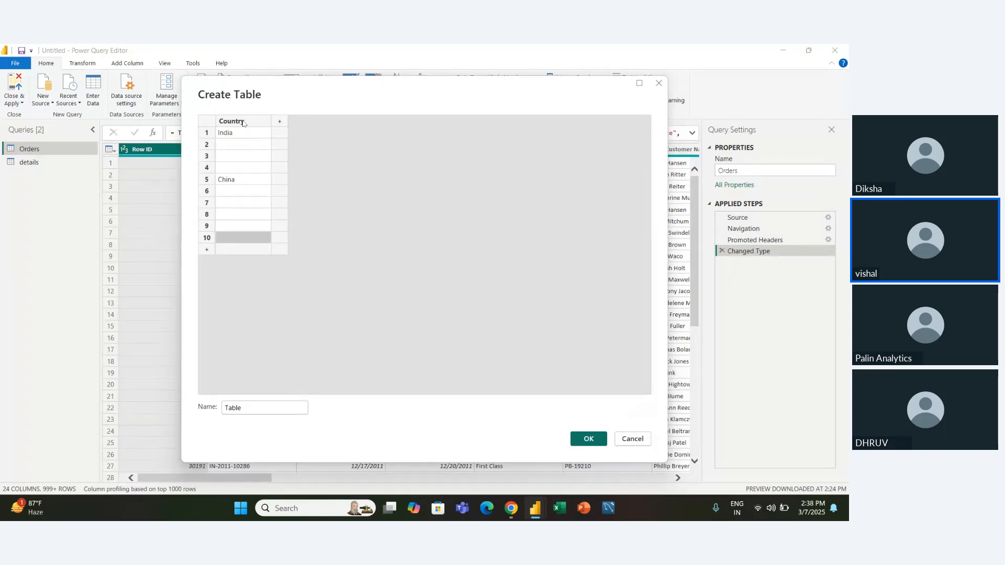
pyautogui.write('Ban')
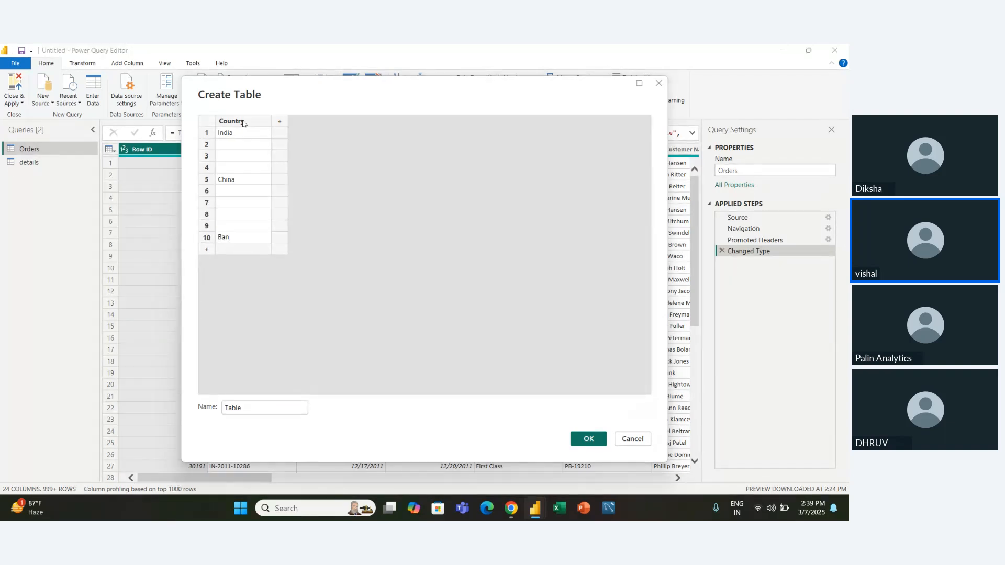
pyautogui.write('glade')
# - Enter Nepal in row 13 and Bhutan in row 17 of the Country column, with blank rows between the entries
pyautogui.press('Return')
pyautogui.press('Return')
pyautogui.press('Return')
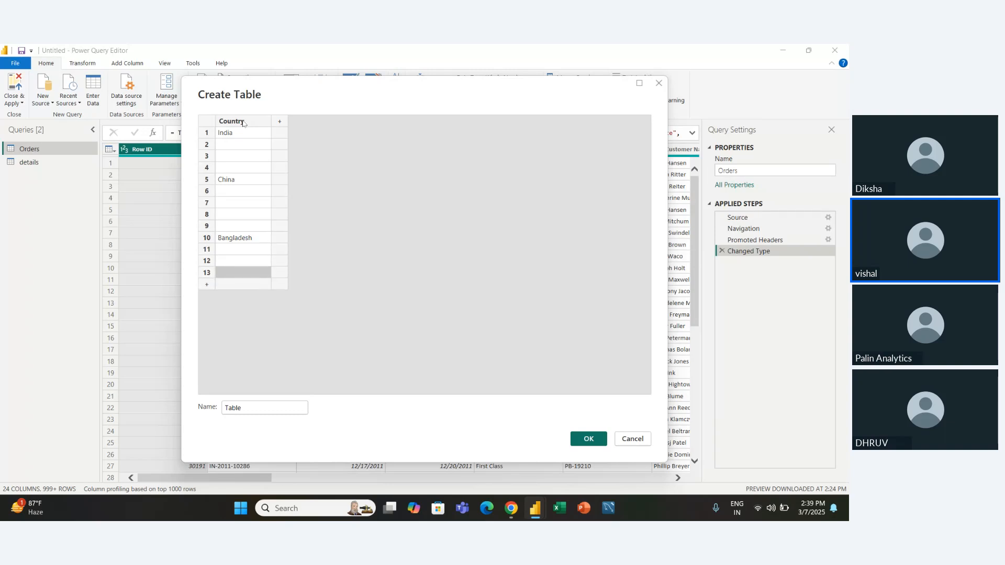
pyautogui.write('Ne')
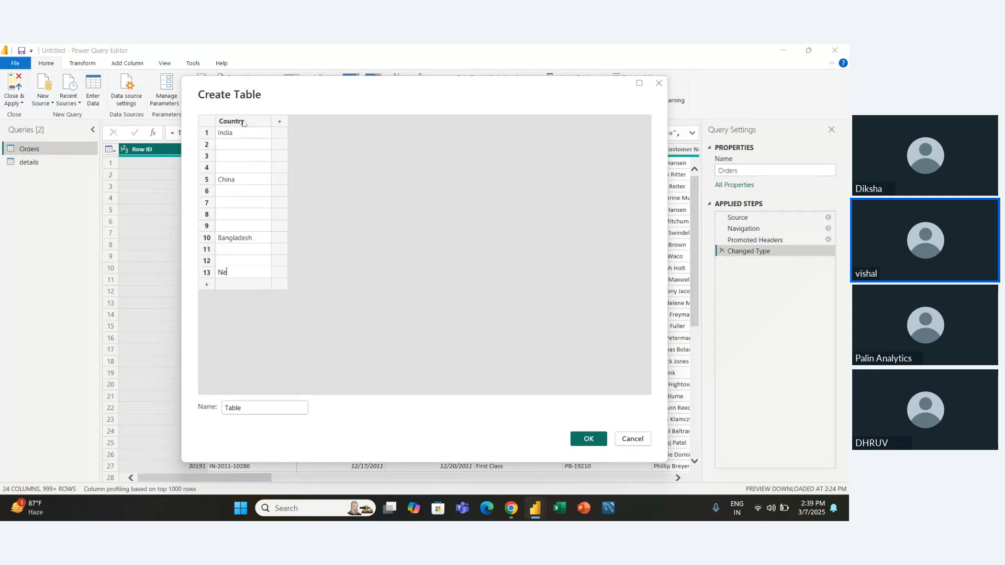
pyautogui.write('pal')
pyautogui.press('Return')
pyautogui.press('Return')
pyautogui.press('Return')
pyautogui.press('Return')
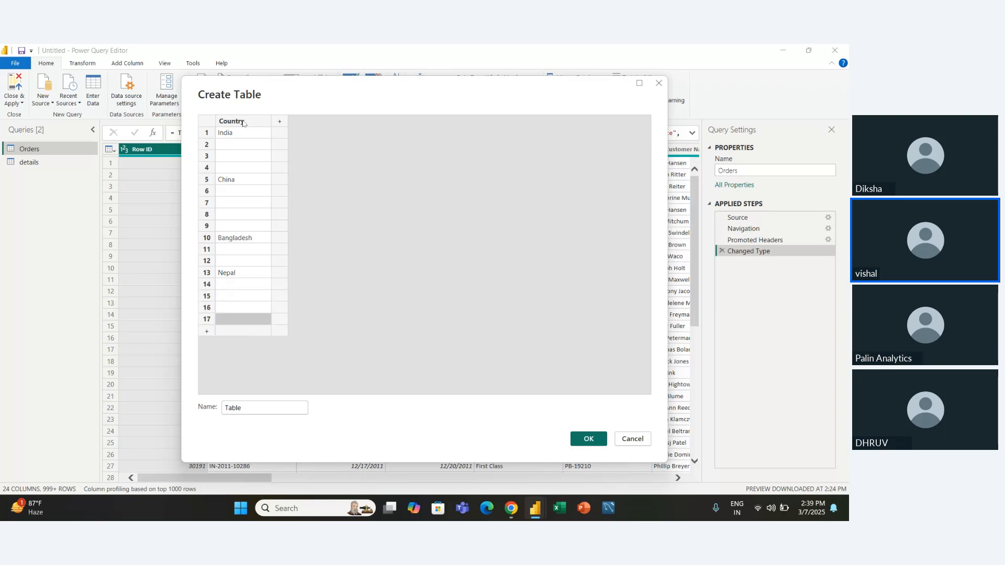
pyautogui.write('Bhutan')
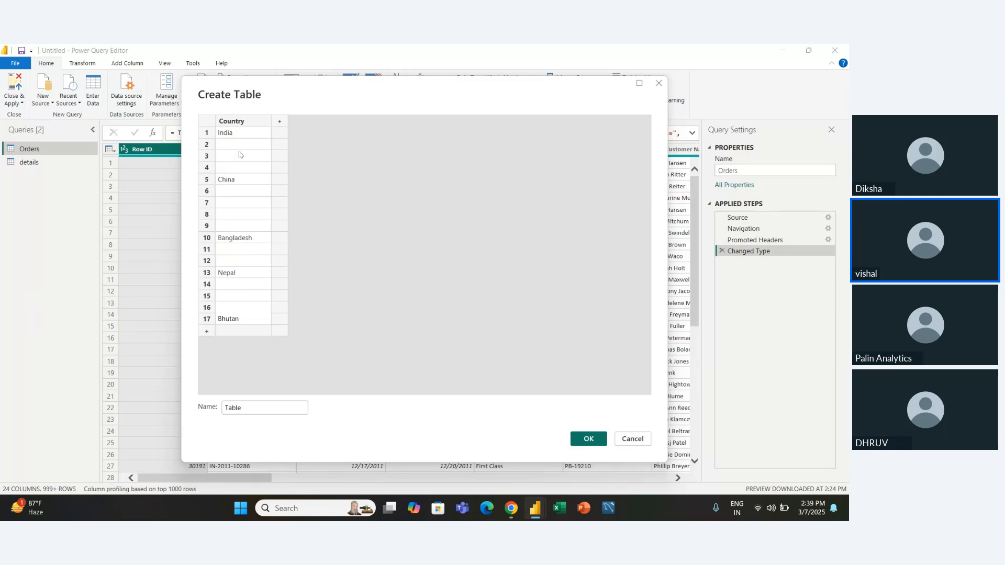
# - Name the new table Fill Up and Fill Down and create it
pyautogui.click(259, 406)
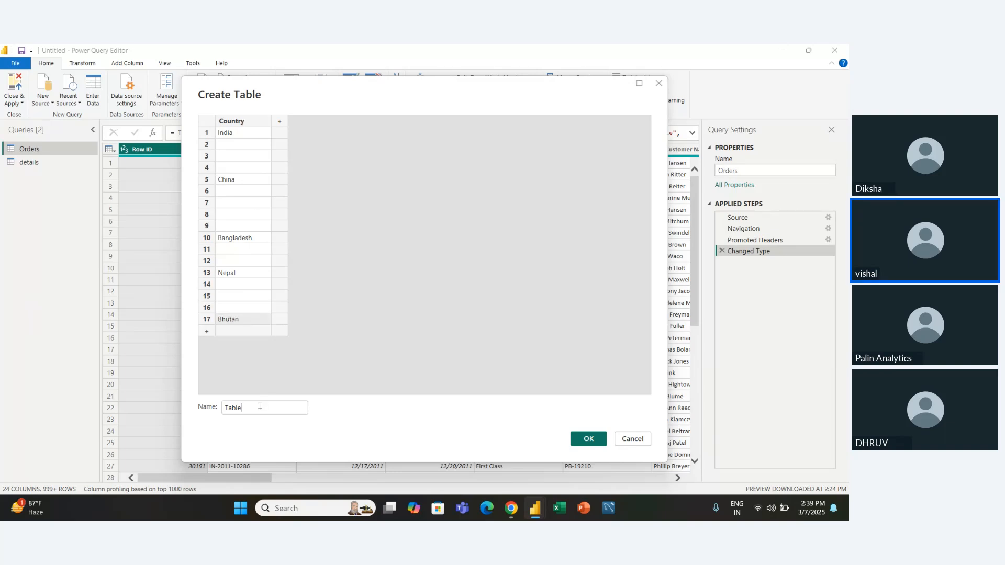
pyautogui.press('BackSpace')
pyautogui.press('BackSpace')
pyautogui.press('BackSpace')
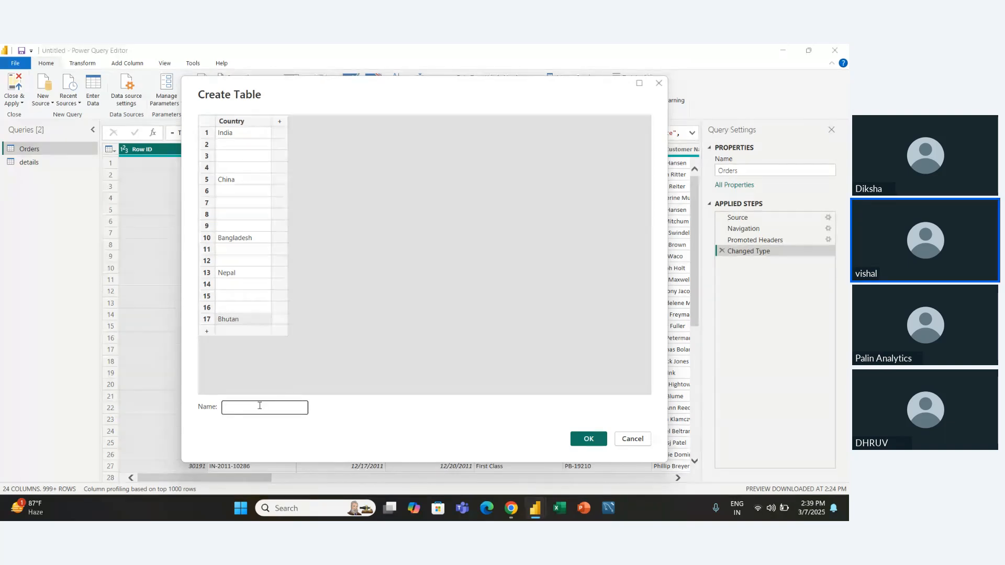
pyautogui.write('FT')
pyautogui.write('ll ')
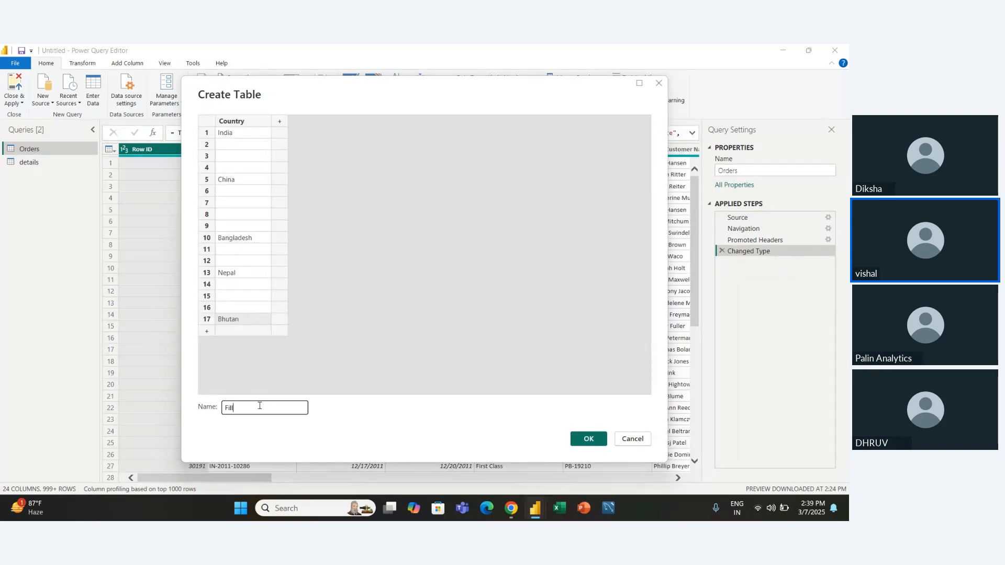
pyautogui.write('Up ')
pyautogui.write('and ')
pyautogui.write('D')
pyautogui.write('ill F')
pyautogui.press('BackSpace')
pyautogui.write('Do')
pyautogui.press('Return')
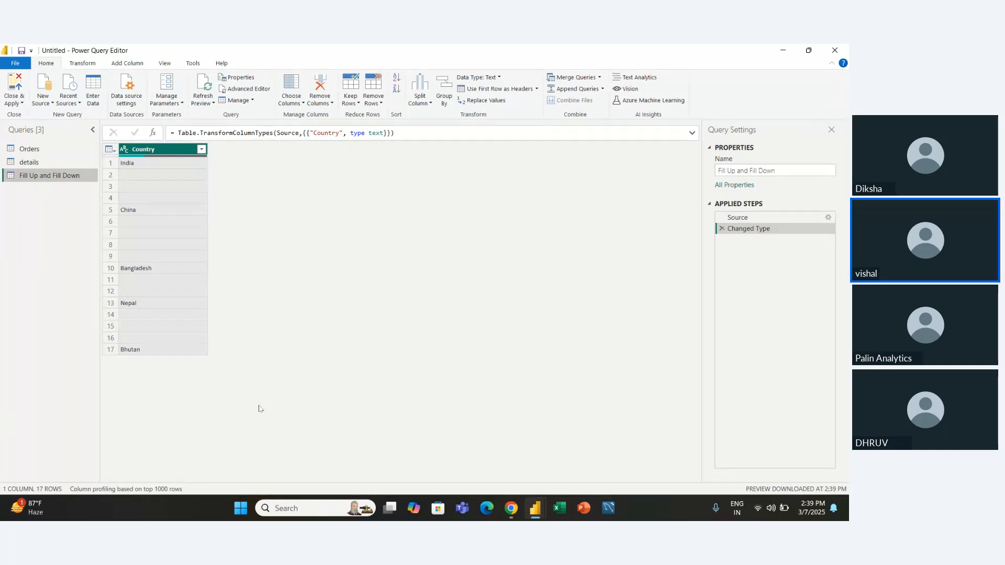
# - Try filling the Country column up and then down over the blank cells, removing each fill step again
pyautogui.click(85, 63)
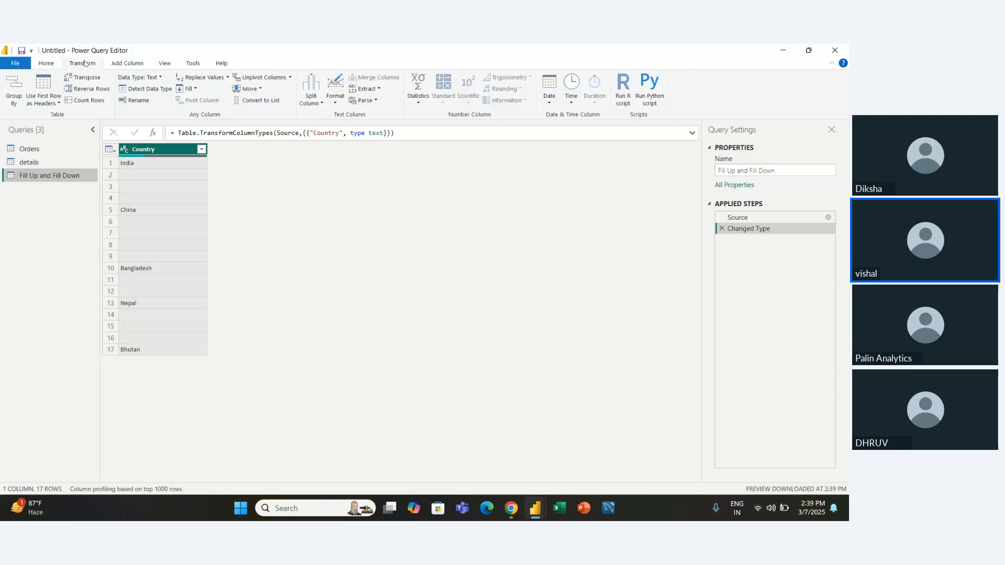
pyautogui.click(189, 89)
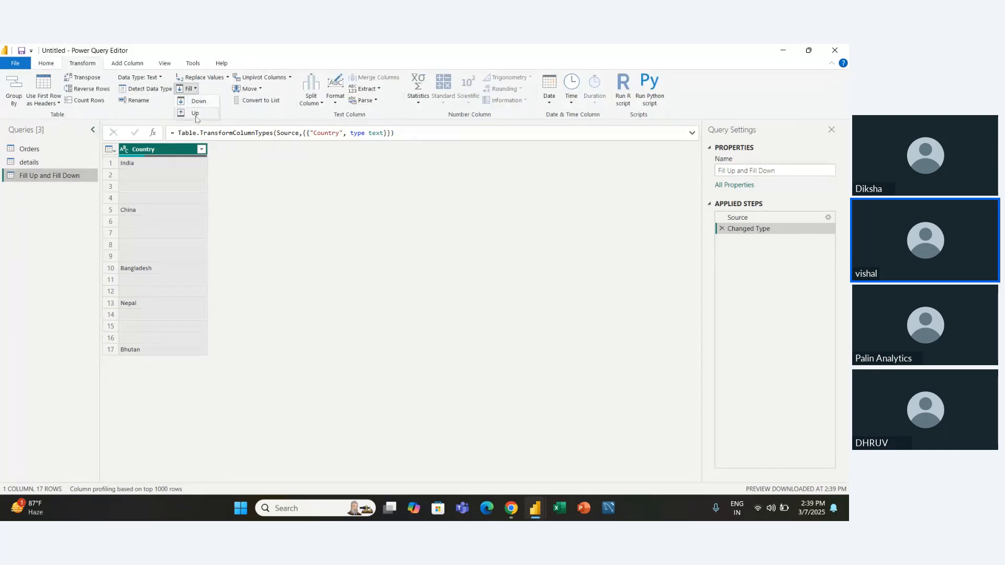
pyautogui.click(195, 114)
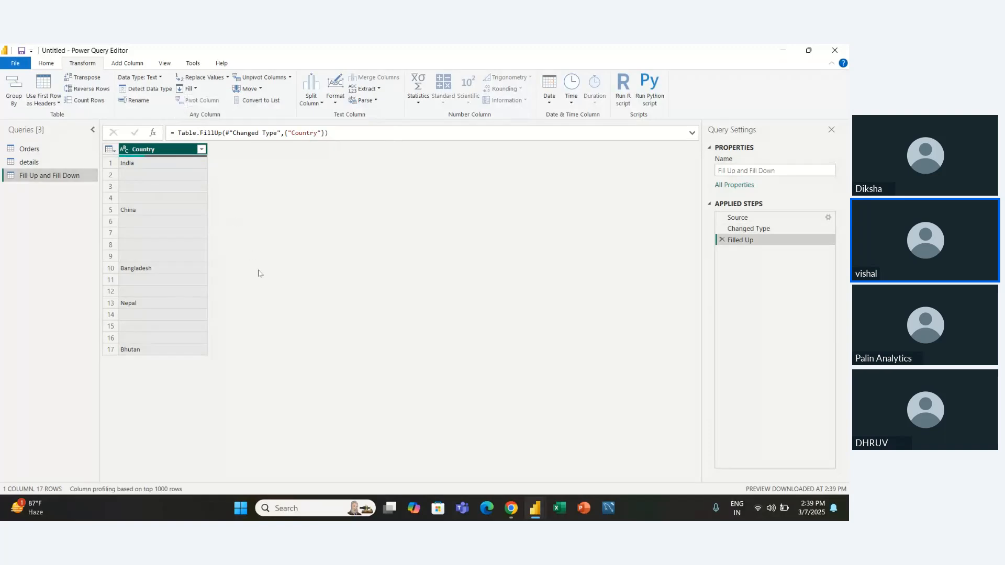
pyautogui.click(721, 241)
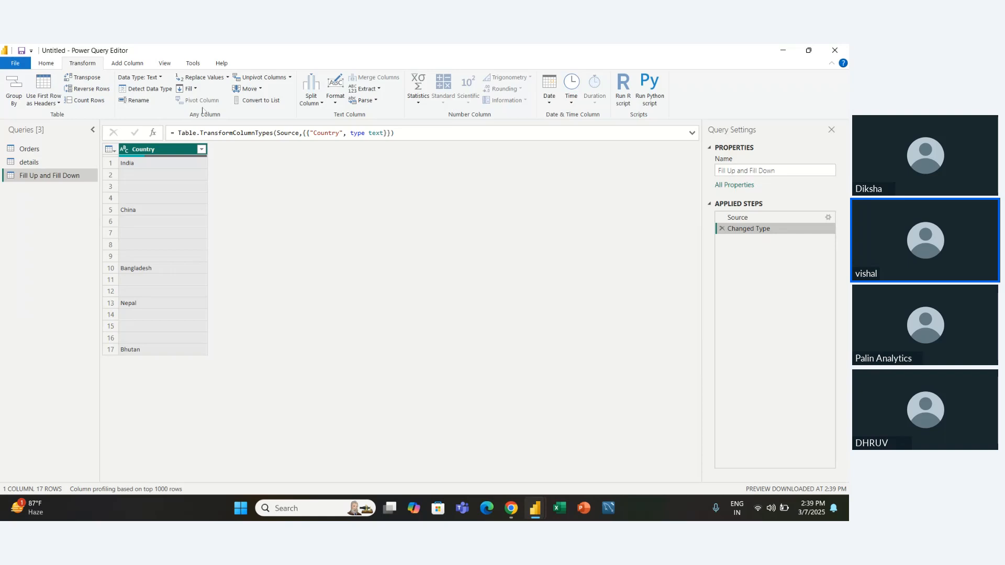
pyautogui.click(196, 89)
pyautogui.click(198, 102)
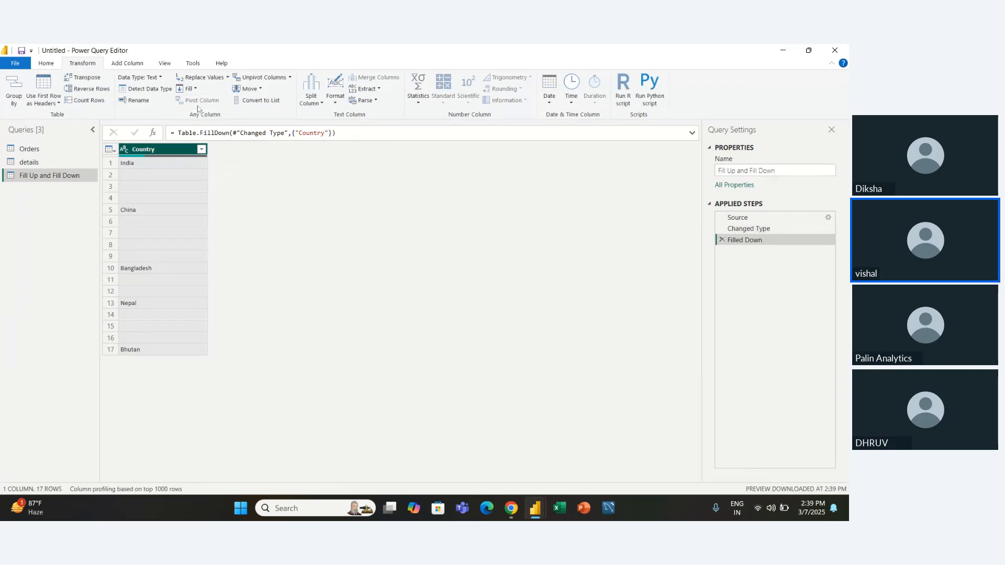
pyautogui.click(721, 241)
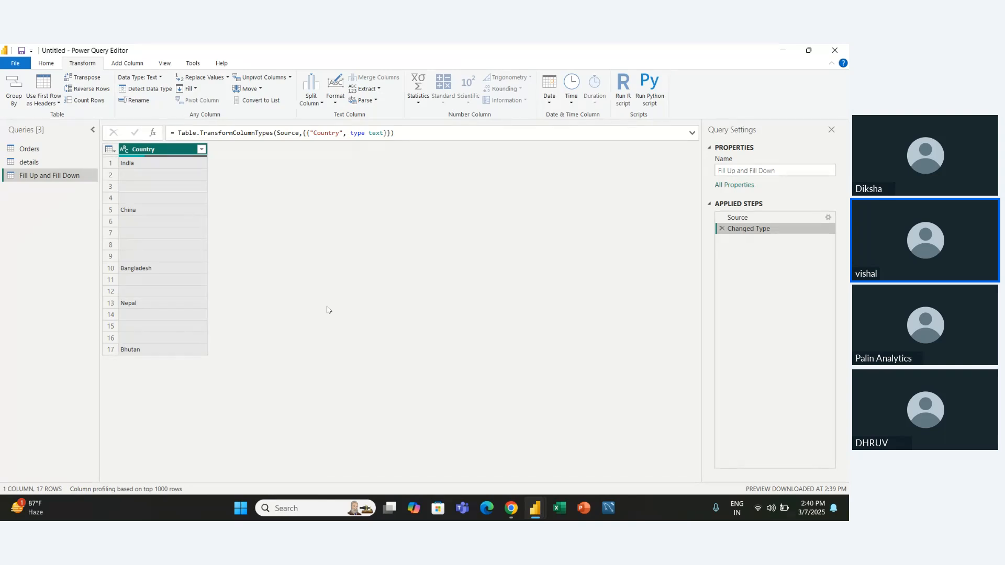
# - Replace the blank values in the Country column with null
pyautogui.click(197, 190)
pyautogui.click(183, 179)
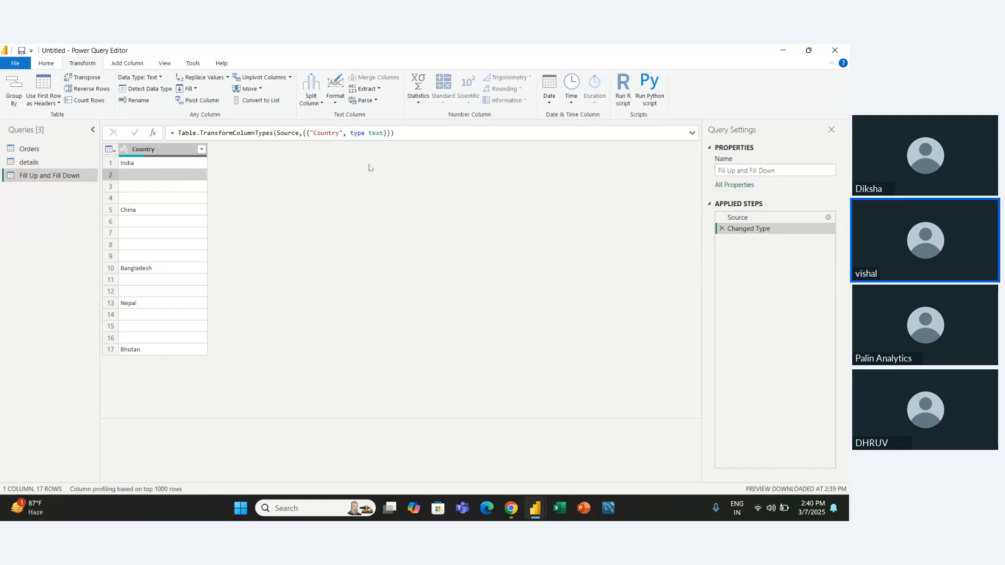
pyautogui.click(204, 79)
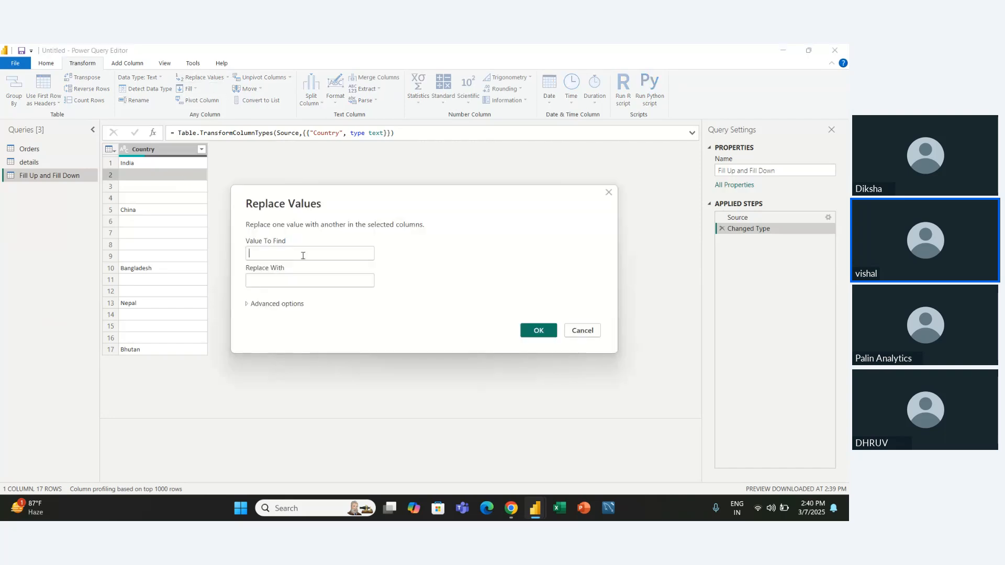
pyautogui.press('Tab')
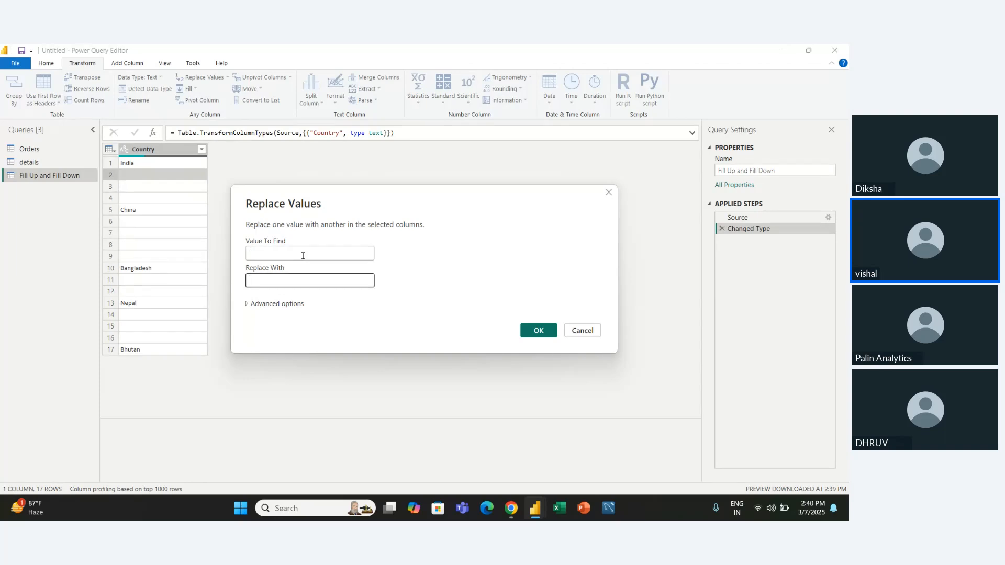
pyautogui.write('null')
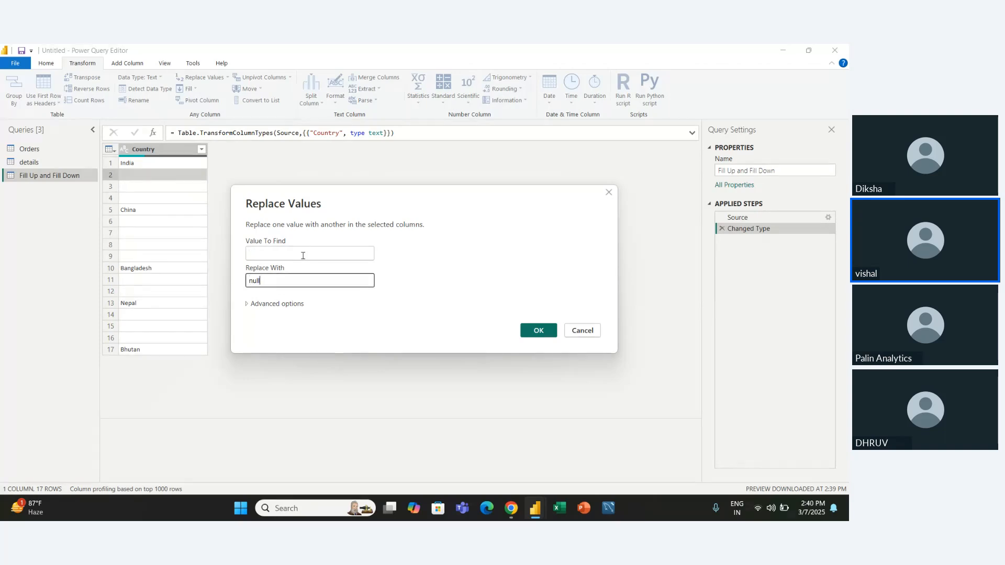
pyautogui.click(534, 335)
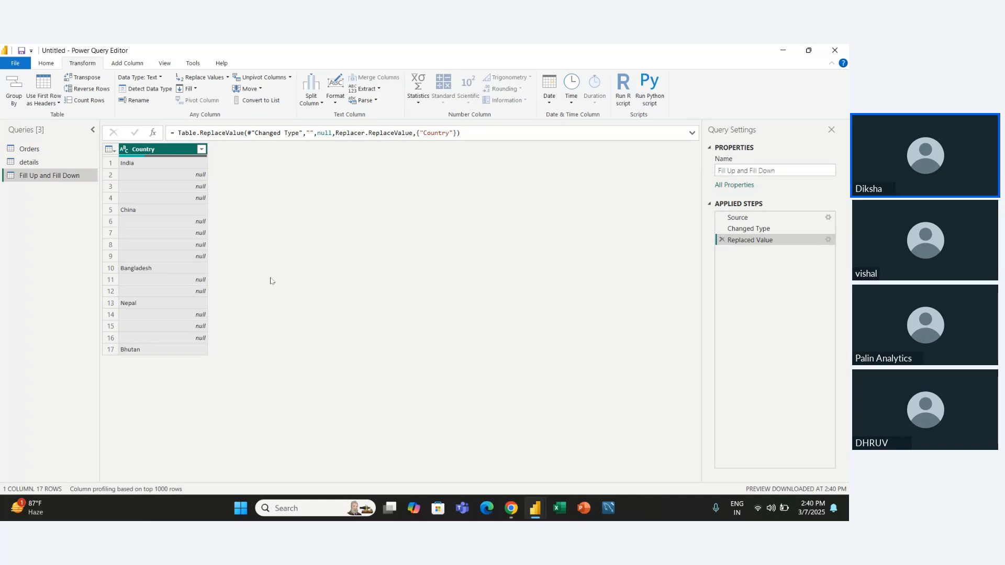
# - Try filling the Country column down, compare it with the Replaced Value step, and remove the fill
pyautogui.click(195, 89)
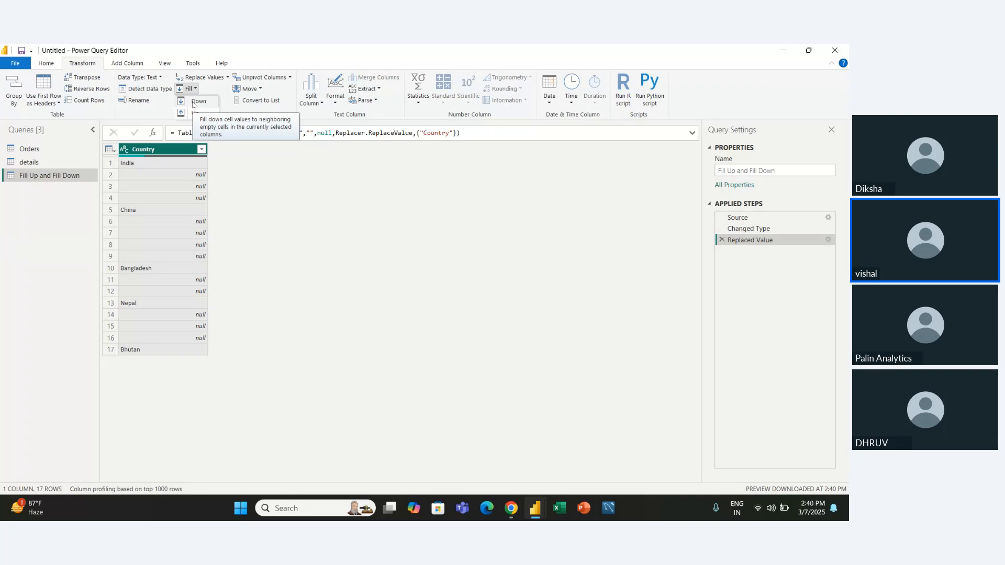
pyautogui.click(196, 102)
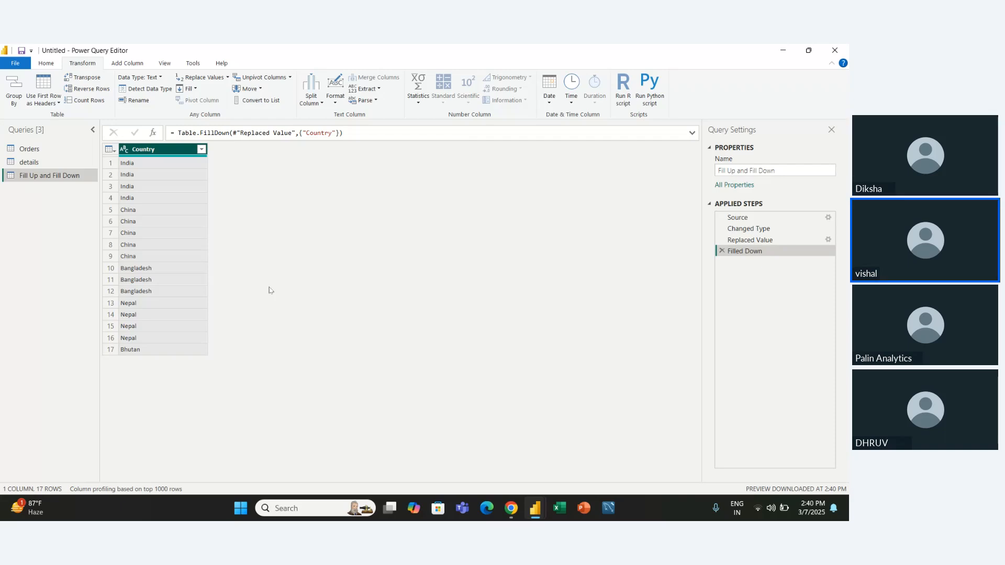
pyautogui.click(750, 240)
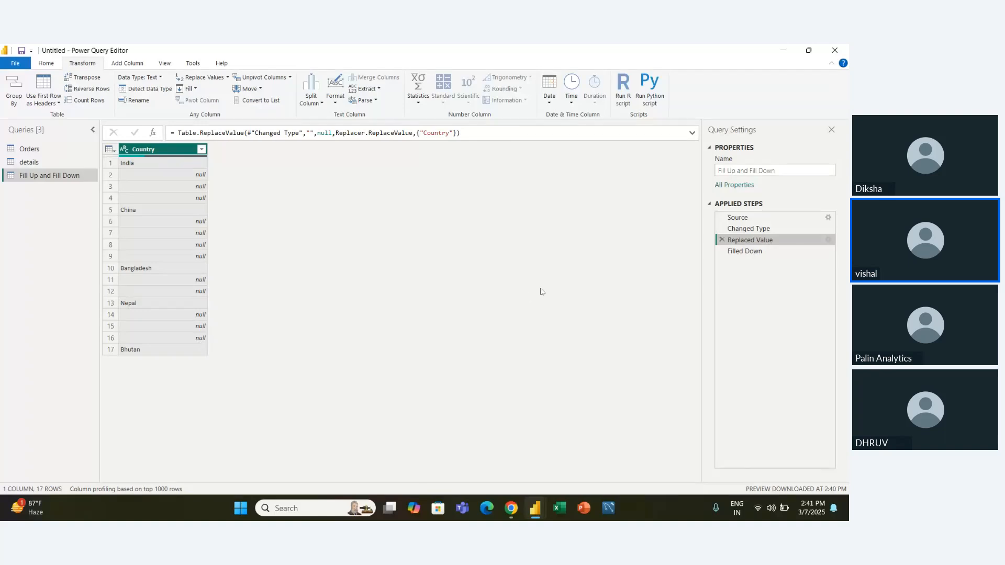
pyautogui.click(752, 251)
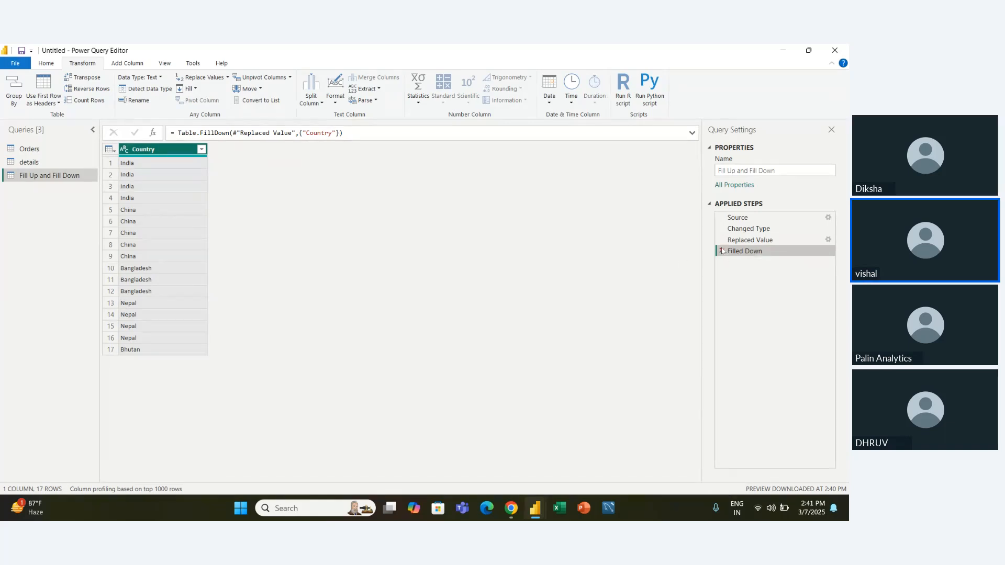
pyautogui.click(722, 251)
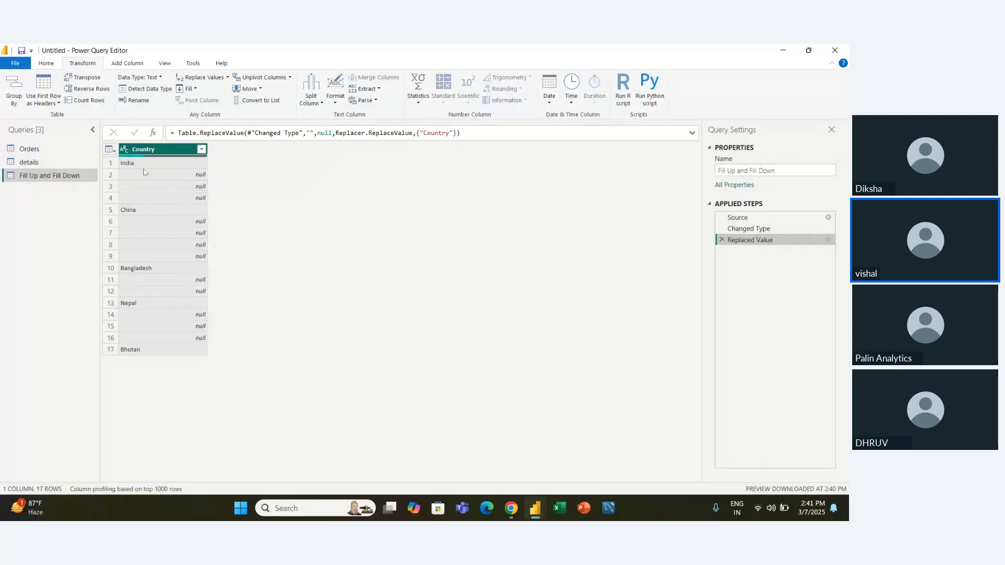
# - Try filling the null cells of the Country column up from the values below, and remove that fill step
pyautogui.click(191, 91)
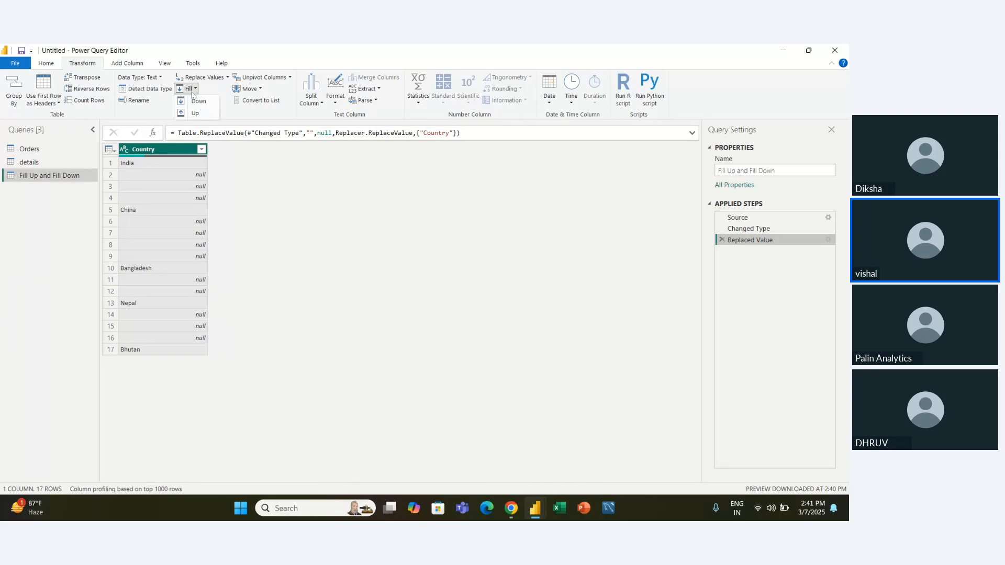
pyautogui.click(195, 114)
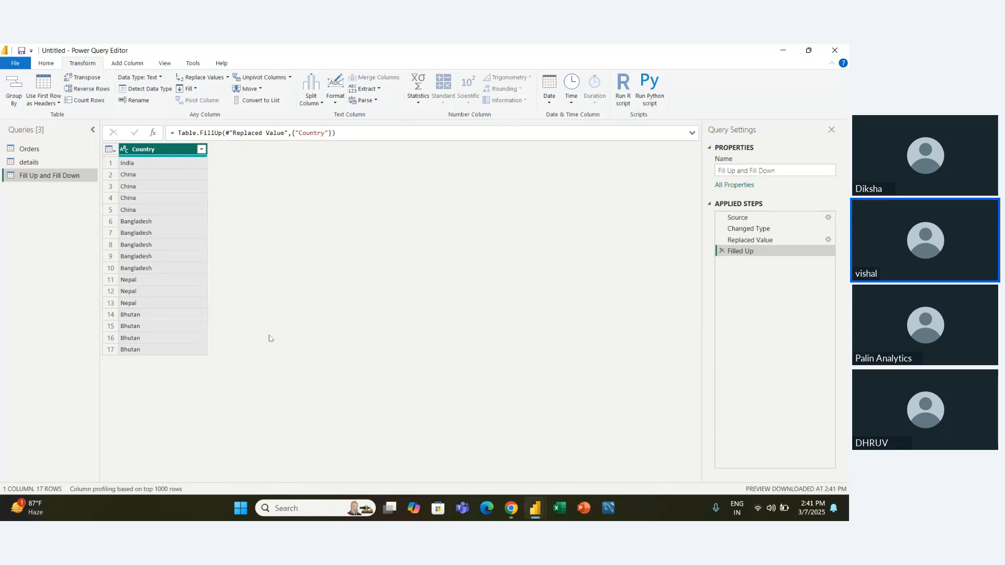
pyautogui.click(722, 251)
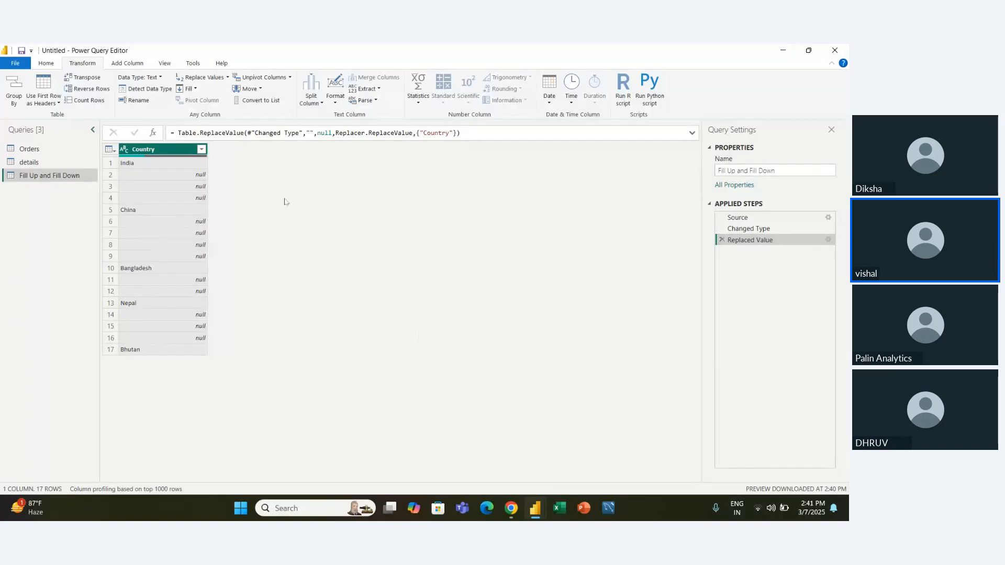
# - Start a manually entered table with two columns named SEGMENT and SALES
pyautogui.click(45, 67)
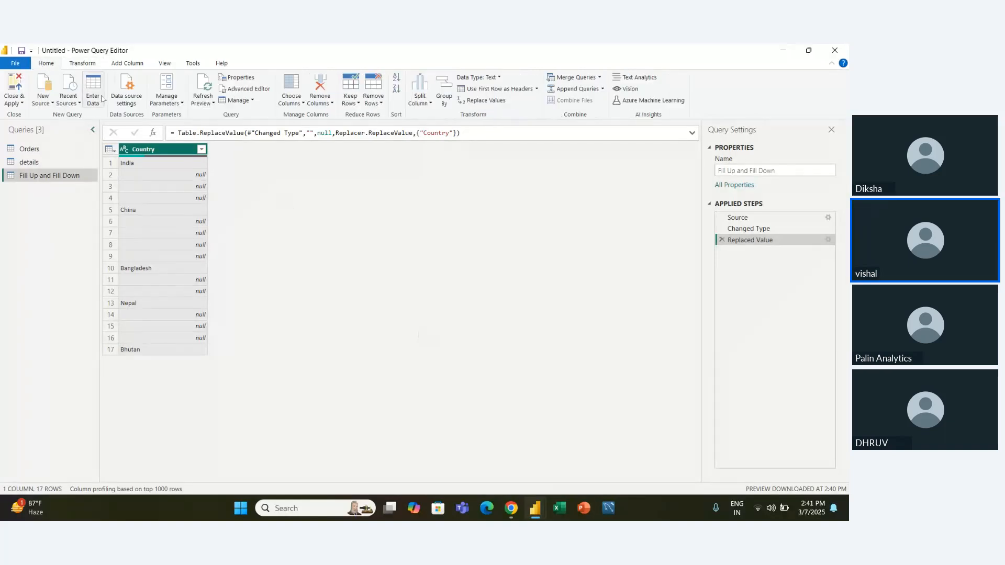
pyautogui.click(95, 90)
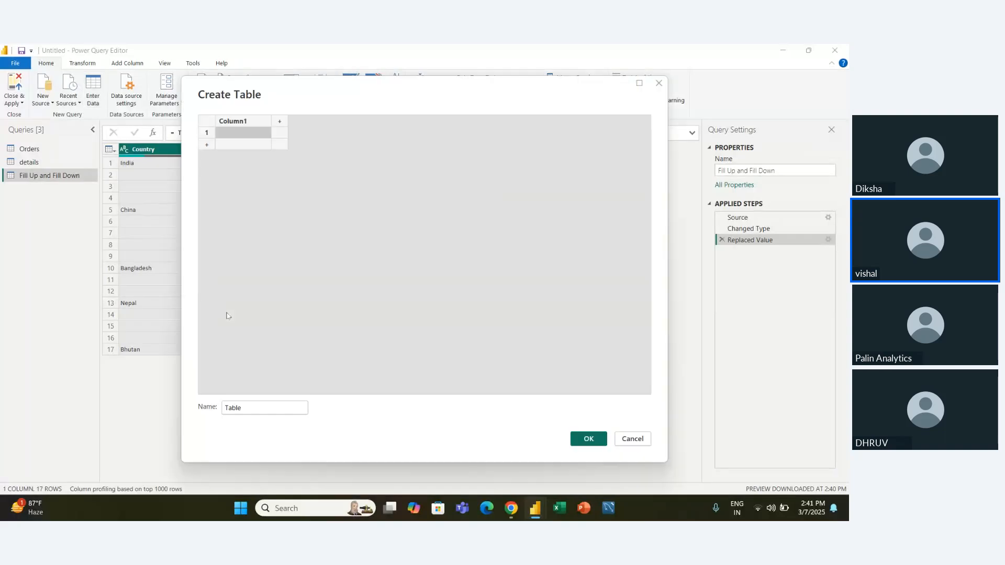
pyautogui.doubleClick(252, 121)
pyautogui.write('S')
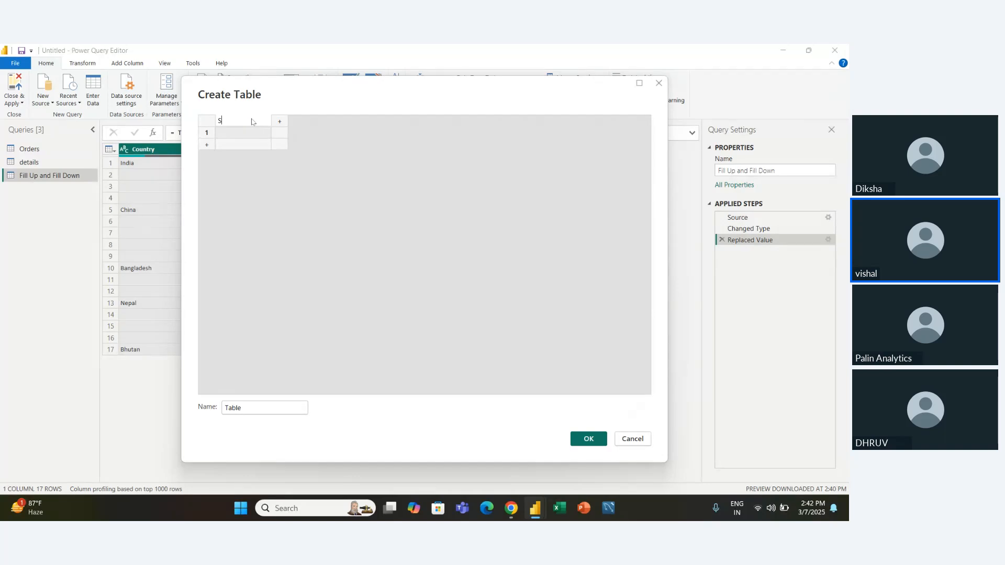
pyautogui.write('EGMENT')
pyautogui.press('Tab')
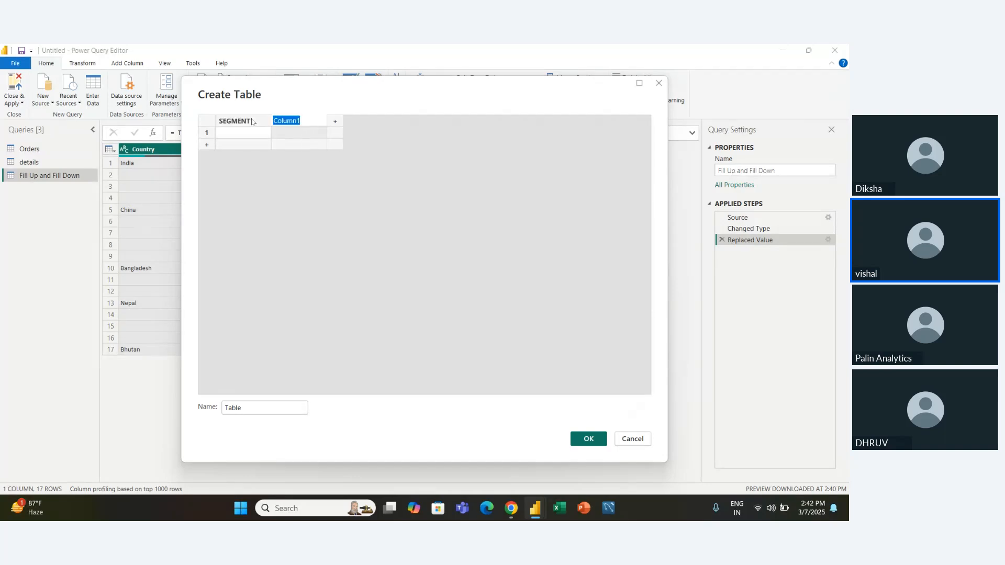
pyautogui.write('SALES')
pyautogui.press('Return')
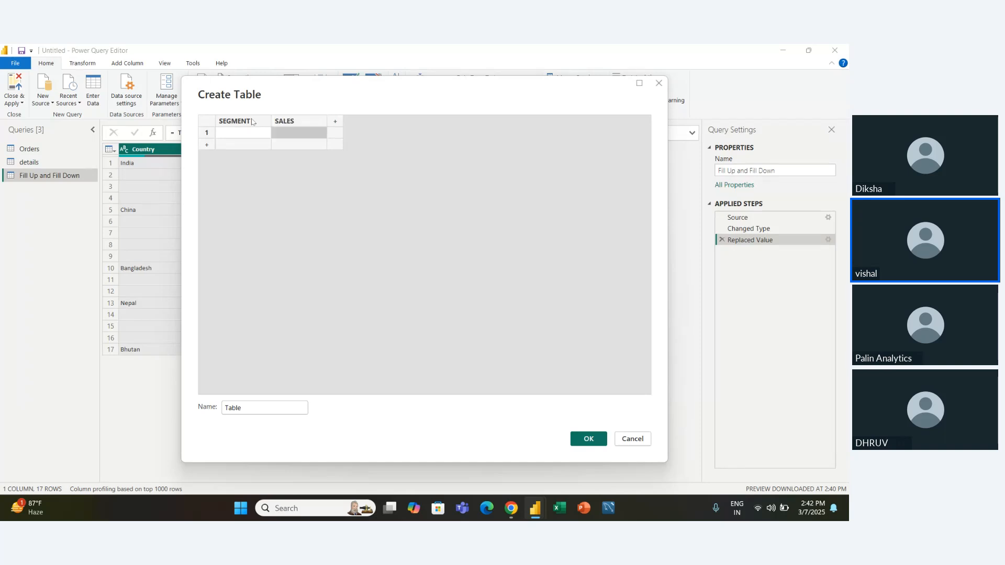
# - Fill the first row of the new table with segment FURNITURE and sales 34000
pyautogui.press('Left')
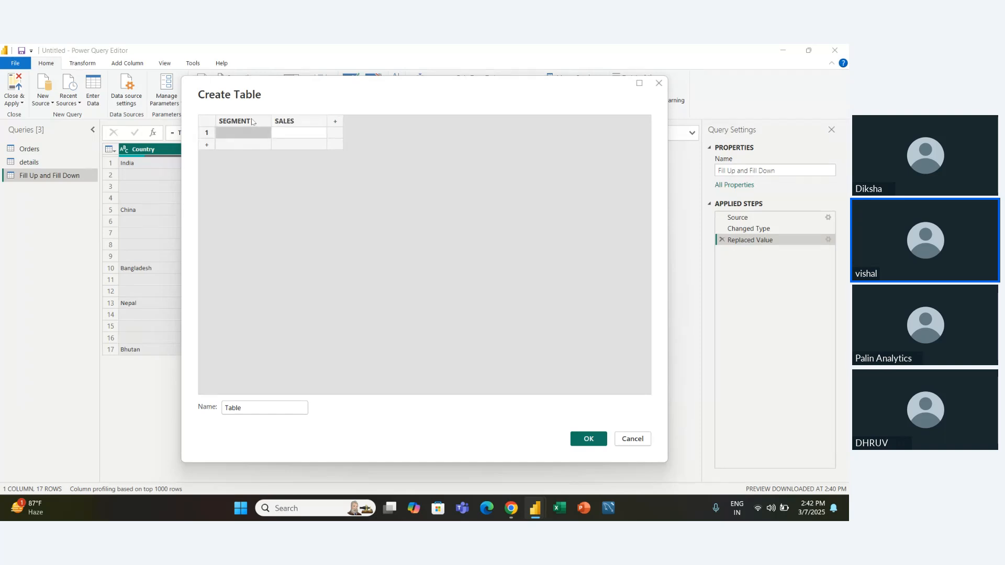
pyautogui.write('FURNI')
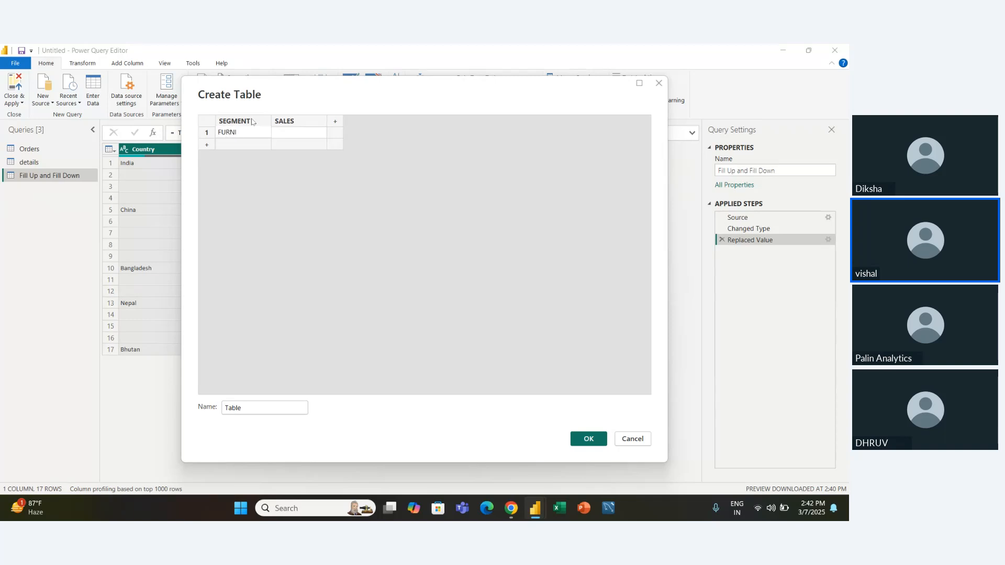
pyautogui.write('TURE')
pyautogui.press('Tab')
pyautogui.write('34000')
pyautogui.press('Tab')
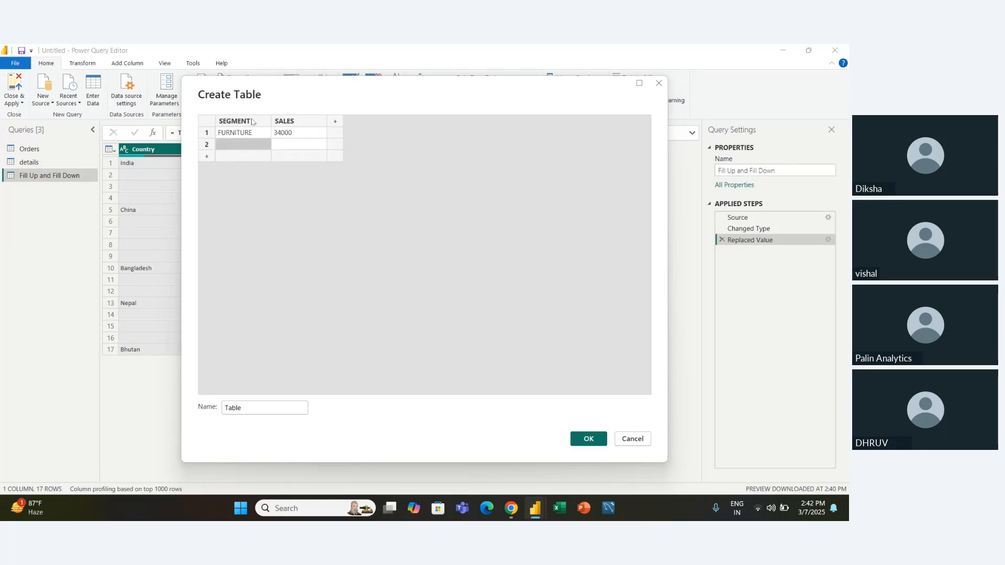
# - Fill the second row of the table with segment TECONOLOGY and sales 45000
pyautogui.write('TECO')
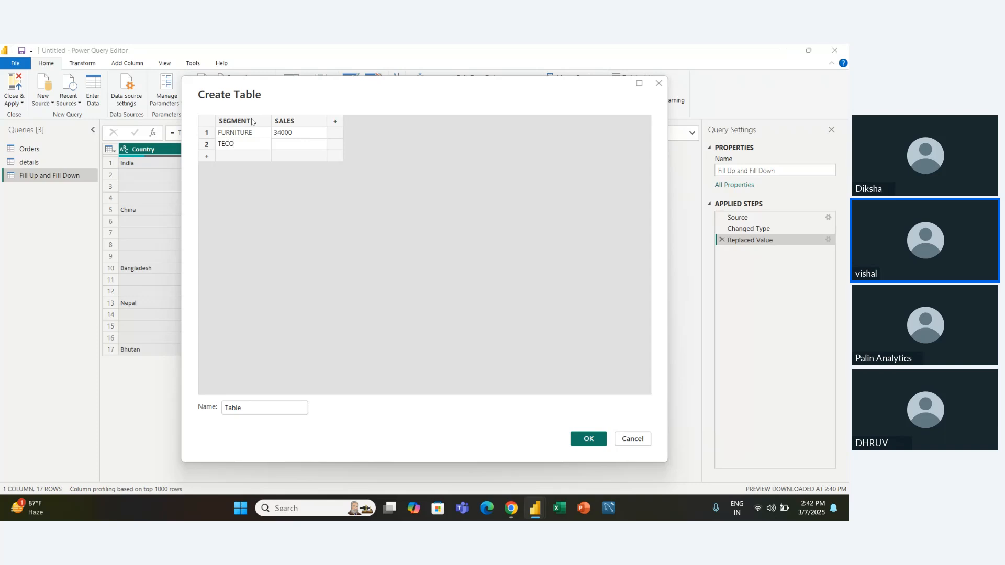
pyautogui.write('NOLOGY')
pyautogui.press('Tab')
pyautogui.write('45000')
pyautogui.press('Return')
# - Fill the third row of the table with segment TECHOLOGY and sales 23000
pyautogui.press('Left')
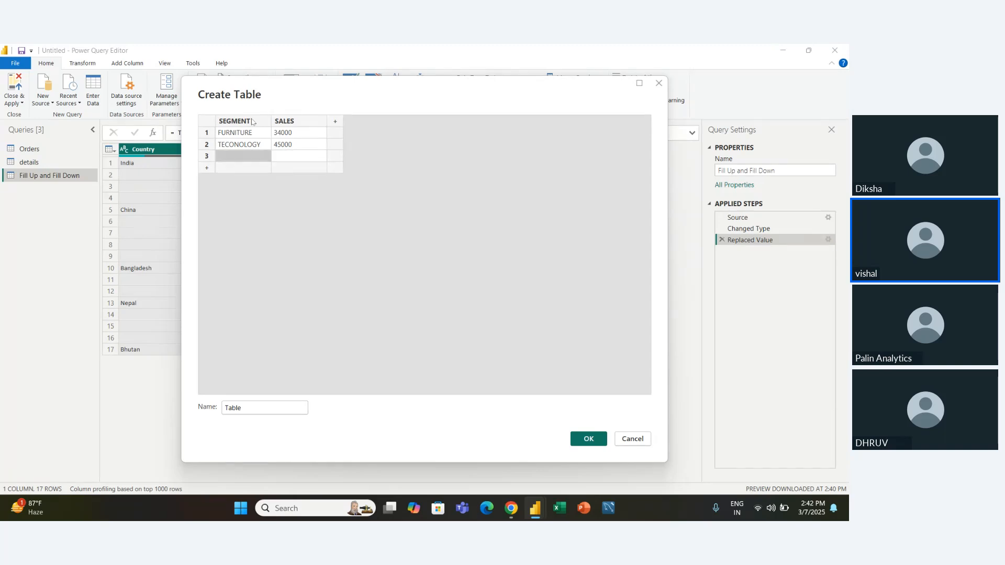
pyautogui.write('TECH')
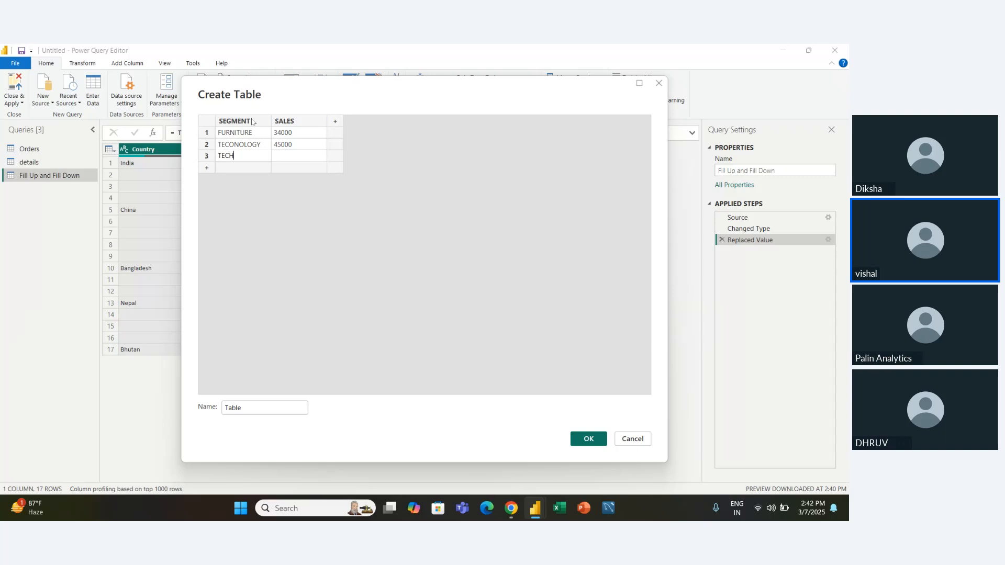
pyautogui.write('OLOGY')
pyautogui.press('Tab')
pyautogui.write('23000')
pyautogui.press('Return')
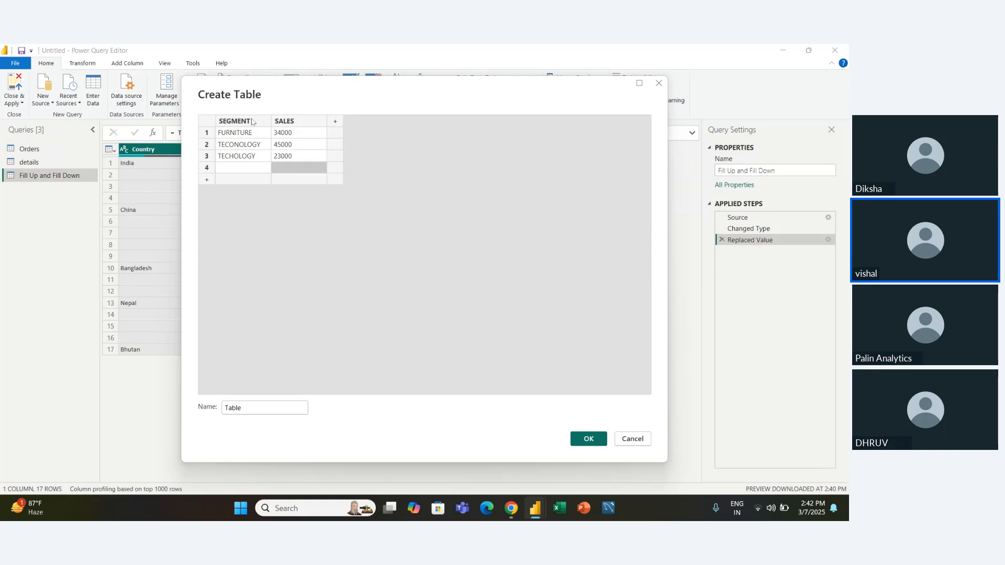
# - Change the third row's segment to TECONOLOGY so it matches the spelling in the second row
pyautogui.press('Left')
pyautogui.press('Up')
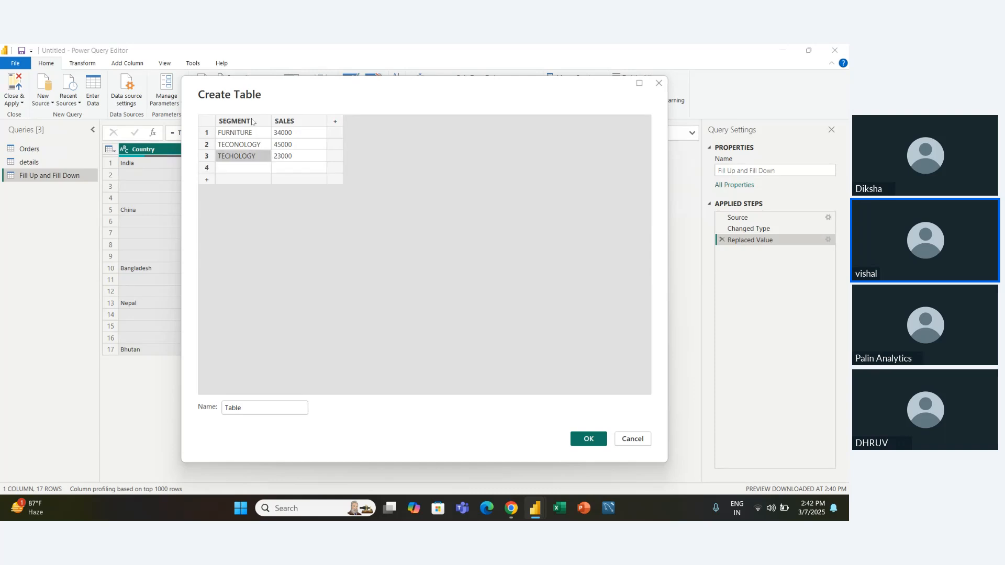
pyautogui.press('Down')
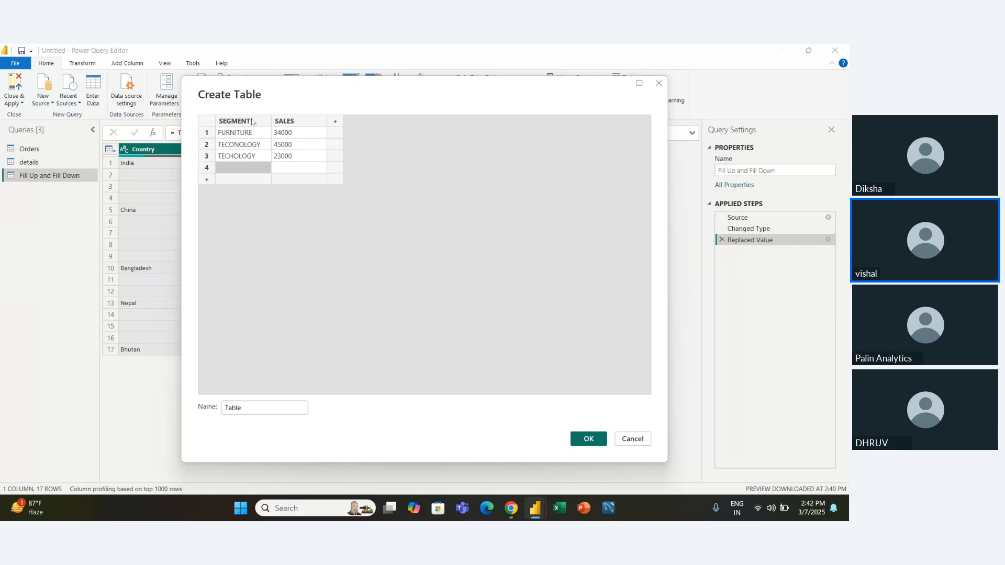
pyautogui.press('Down')
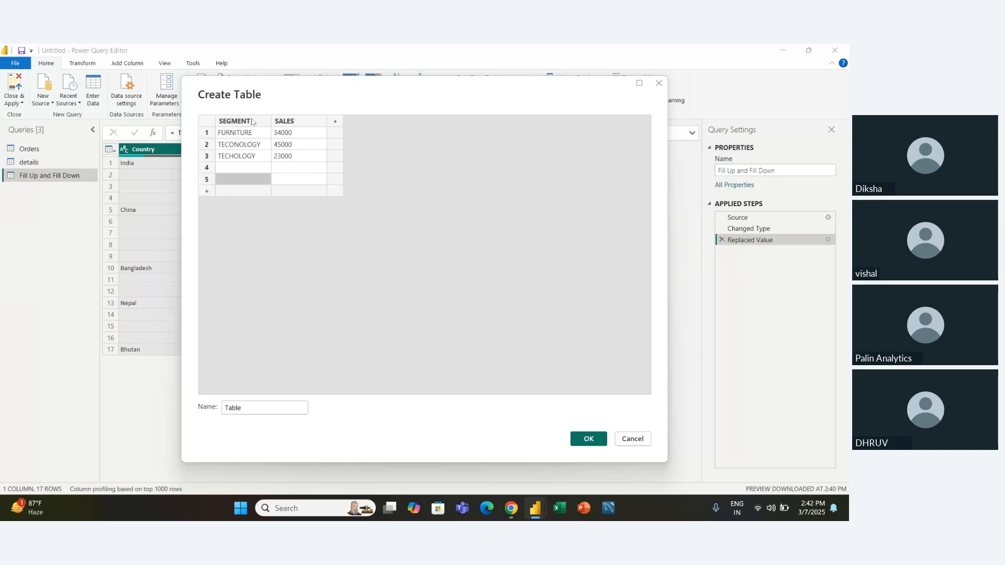
pyautogui.doubleClick(230, 157)
pyautogui.press('BackSpace')
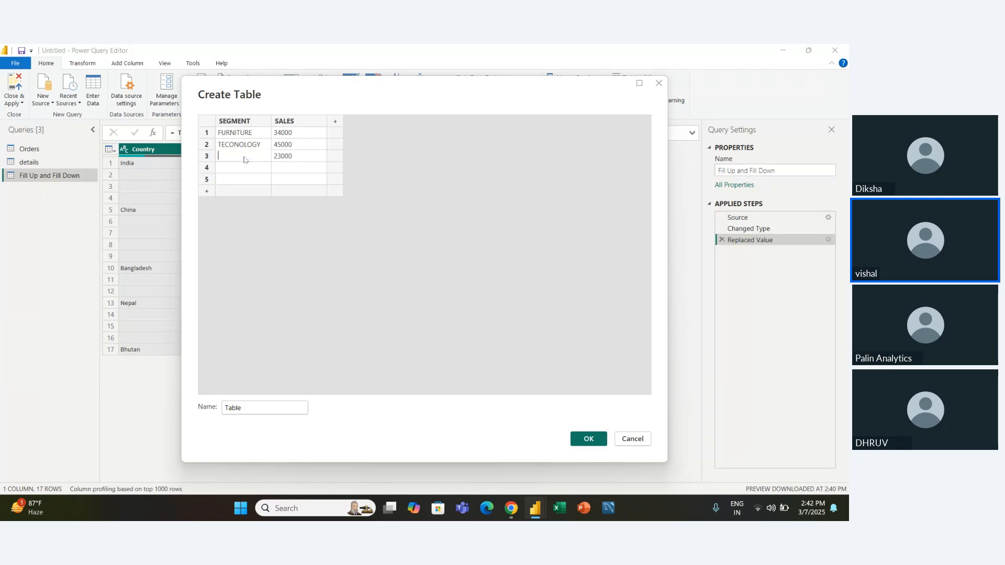
pyautogui.write('TECON')
pyautogui.write('Y')
pyautogui.press('Return')
# - Fill the fourth row of the table with segment CORPORATE and sales 67000
pyautogui.write('C')
pyautogui.press('BackSpace')
pyautogui.press('BackSpace')
pyautogui.press('BackSpace')
pyautogui.write('ORPORATE')
pyautogui.press('Tab')
pyautogui.write('45')
pyautogui.press('BackSpace')
pyautogui.press('BackSpace')
pyautogui.press('BackSpace')
pyautogui.press('BackSpace')
pyautogui.press('BackSpace')
pyautogui.press('Return')
# - Fill the fifth row of the table with segment FURNITURE and sales 32000
pyautogui.press('Left')
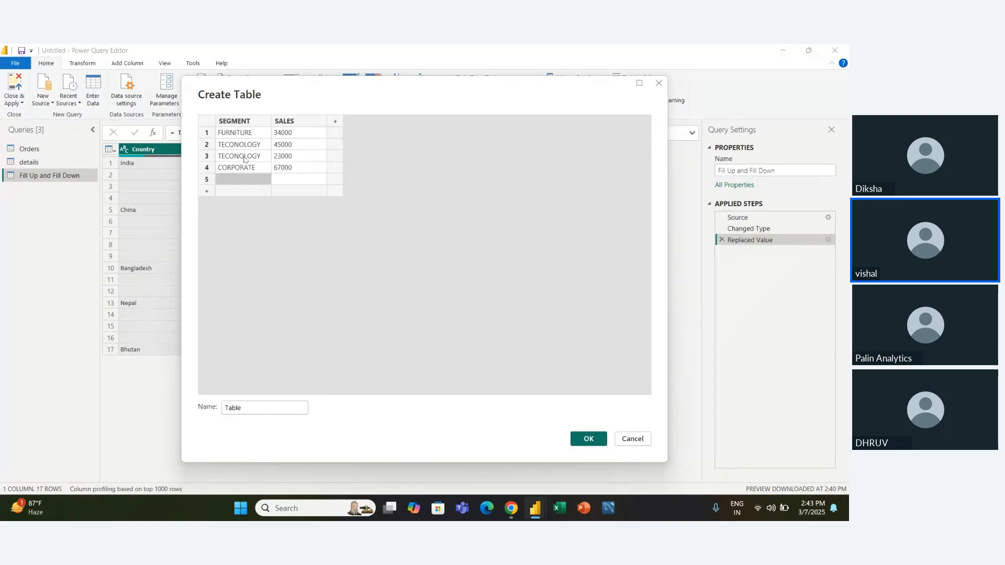
pyautogui.write('FURNIT')
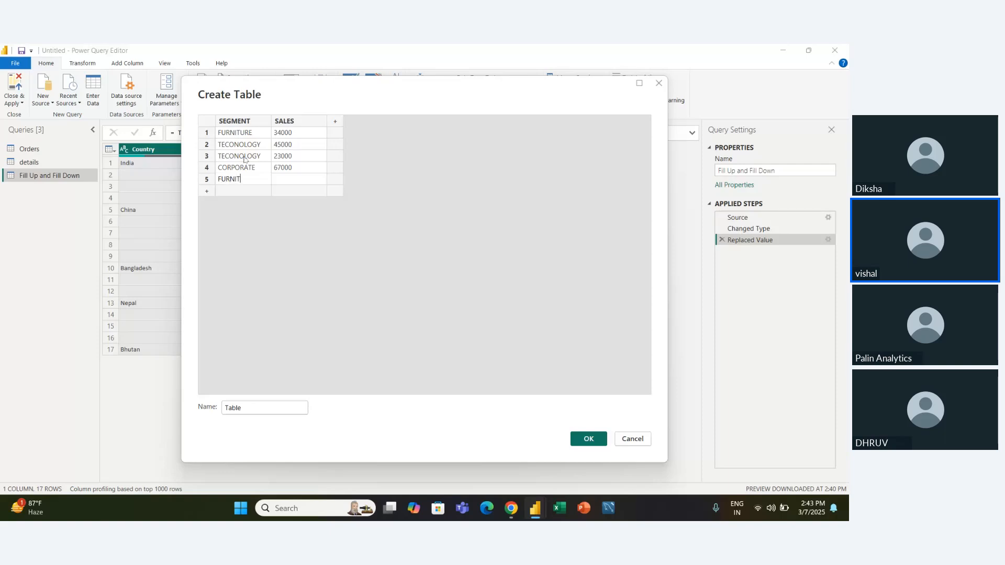
pyautogui.write('URE')
pyautogui.press('Tab')
pyautogui.write('3200')
# - Name the new table PIVOT and create it as a query
pyautogui.click(243, 415)
pyautogui.press('BackSpace')
pyautogui.press('BackSpace')
pyautogui.press('BackSpace')
pyautogui.press('BackSpace')
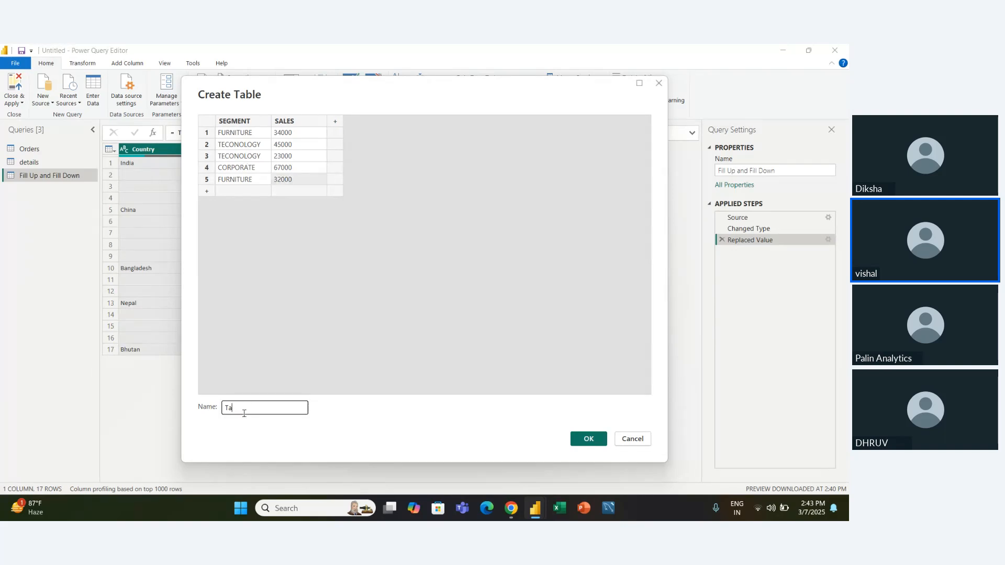
pyautogui.write('Product')
pyautogui.press('Return')
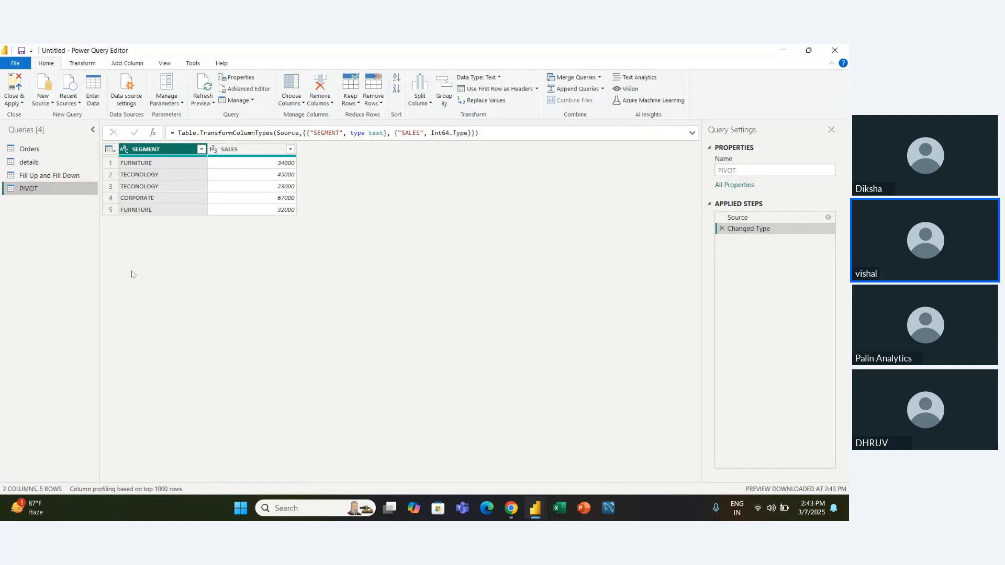
# - Pivot the SEGMENT column using SALES as the values column and Sum as the aggregate function
pyautogui.click(79, 62)
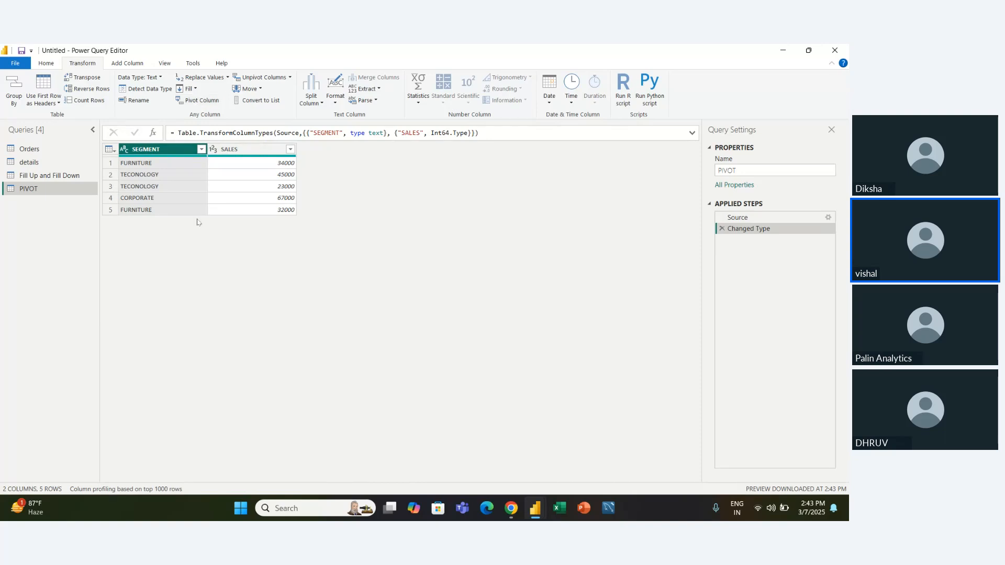
pyautogui.click(185, 185)
pyautogui.click(181, 149)
pyautogui.hotkey('ctrl', 'a')
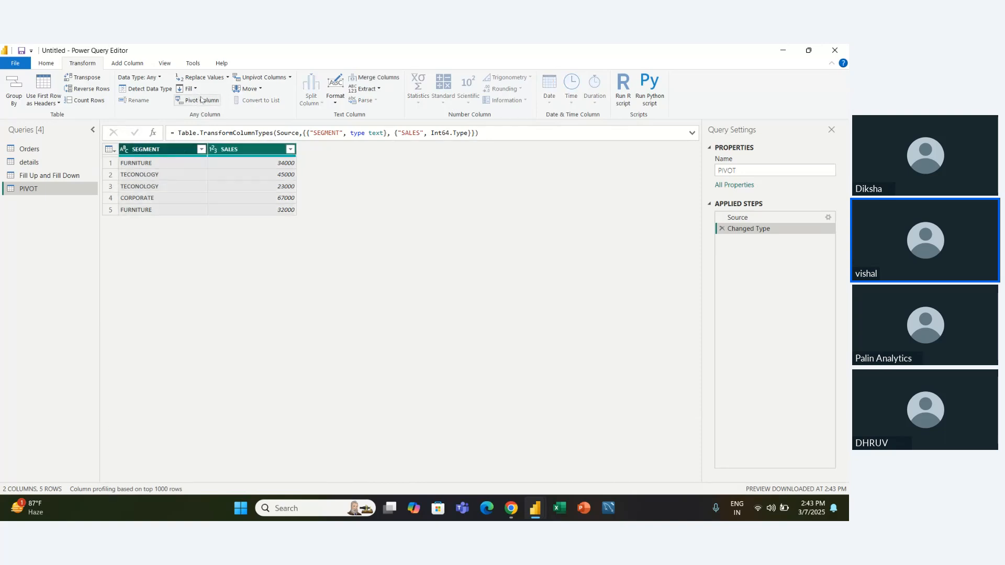
pyautogui.click(201, 100)
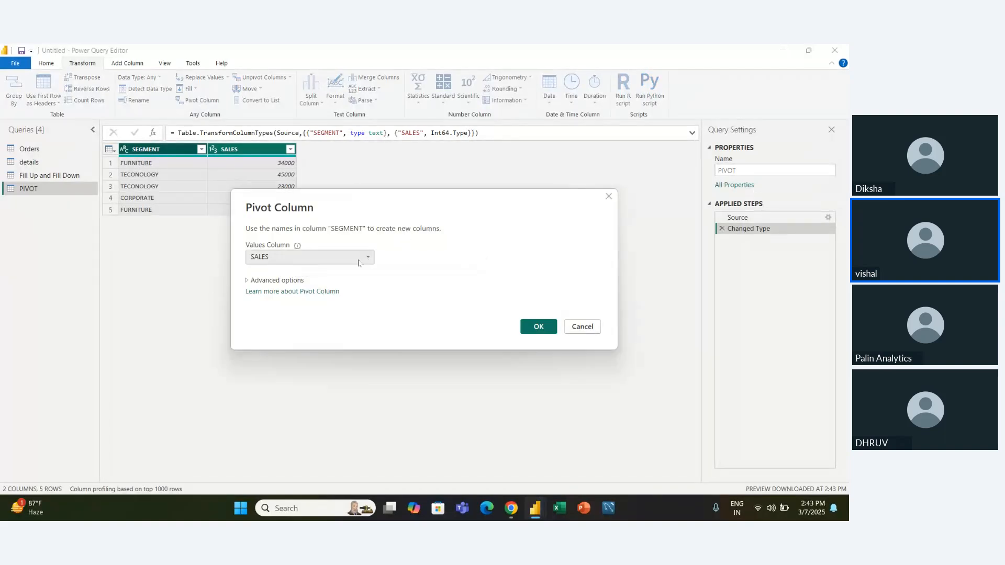
pyautogui.click(359, 262)
pyautogui.click(358, 262)
pyautogui.click(358, 262)
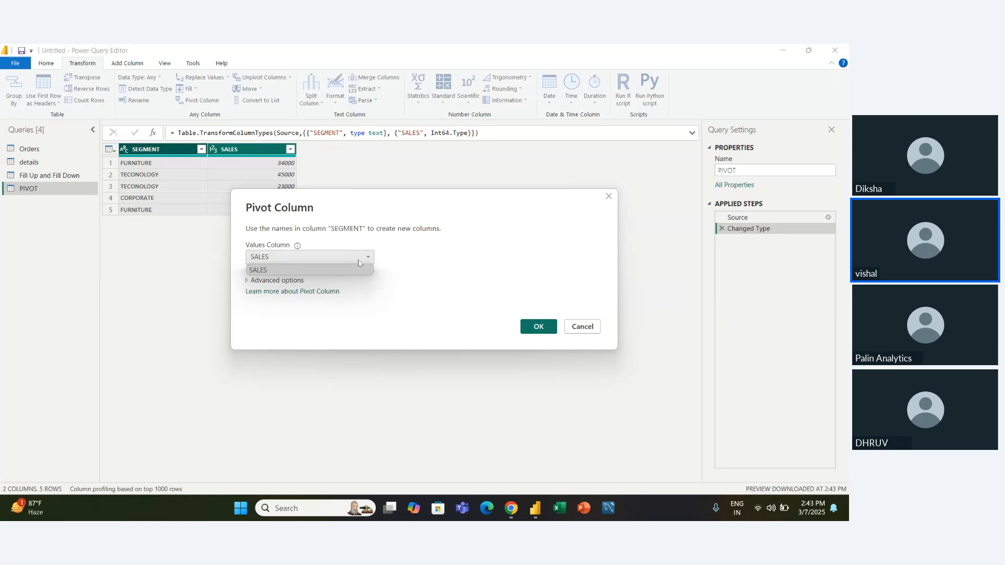
pyautogui.click(272, 281)
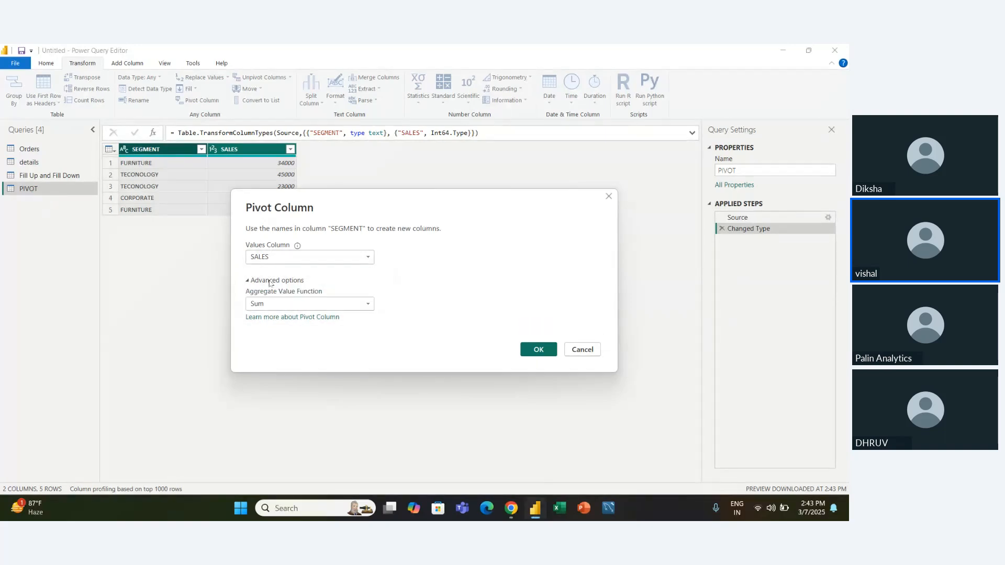
pyautogui.click(300, 308)
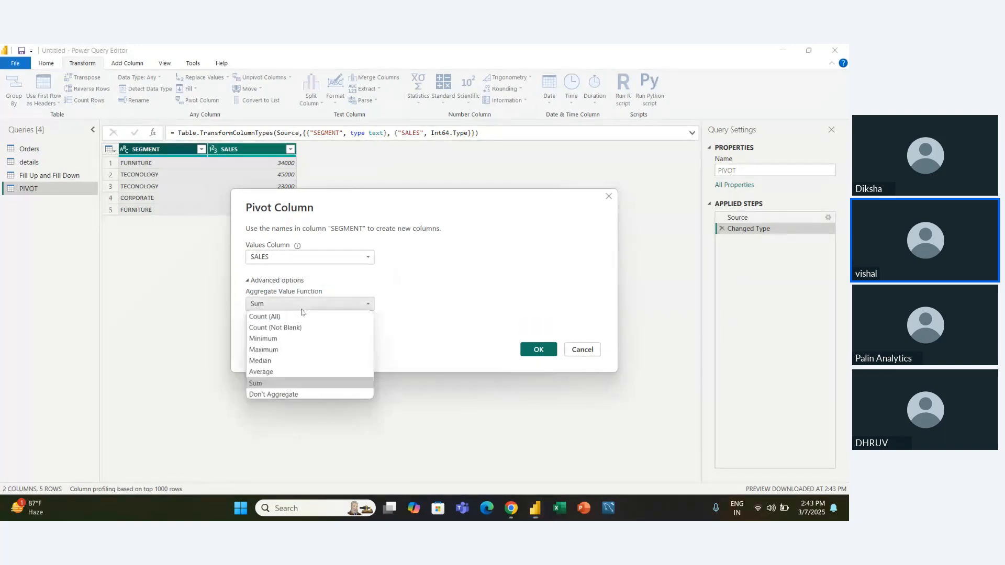
pyautogui.click(280, 383)
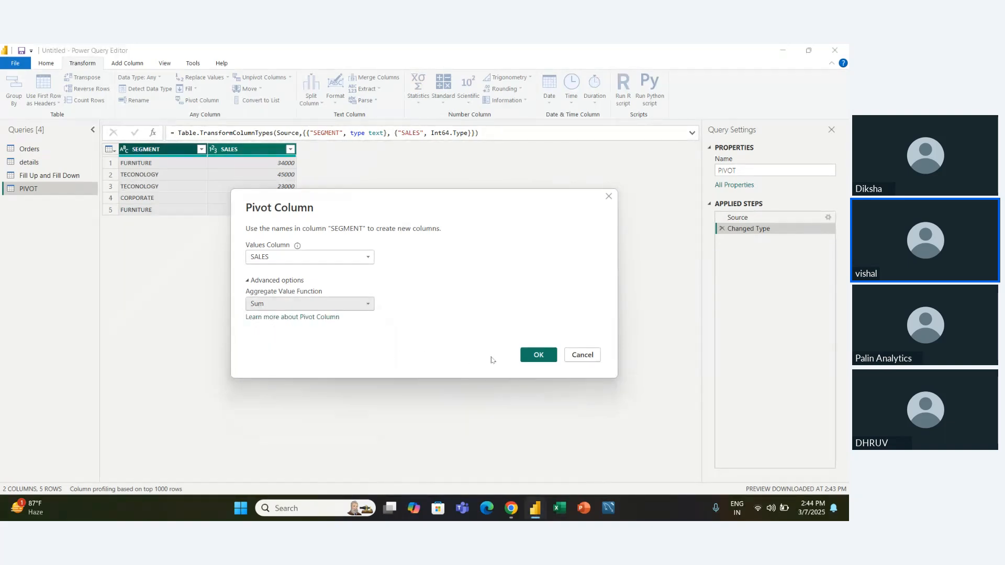
pyautogui.click(542, 355)
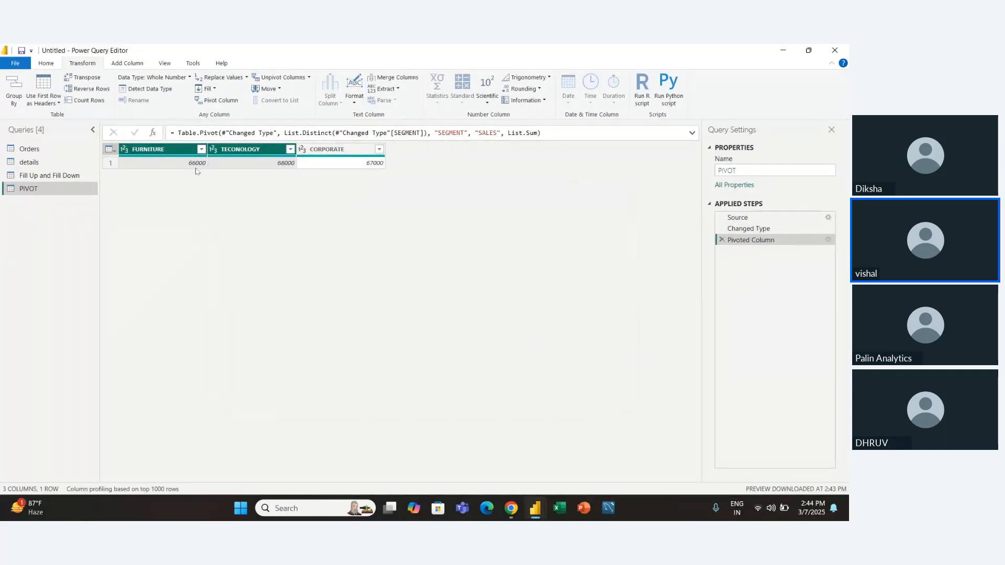
# - Compare the Changed Type and Pivoted Column steps, then try unpivoting all three segment columns and remove that unpivot step
pyautogui.click(748, 229)
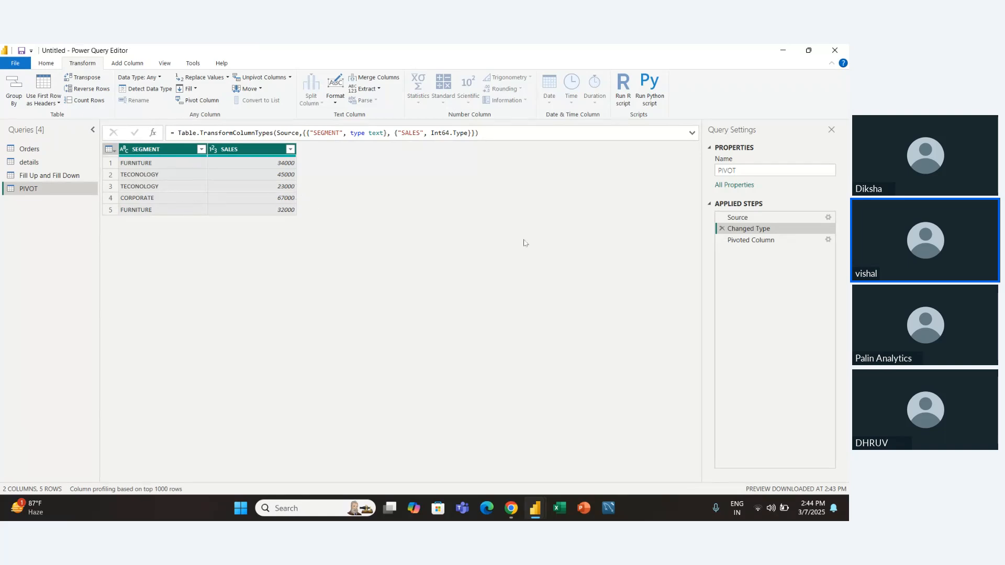
pyautogui.click(727, 239)
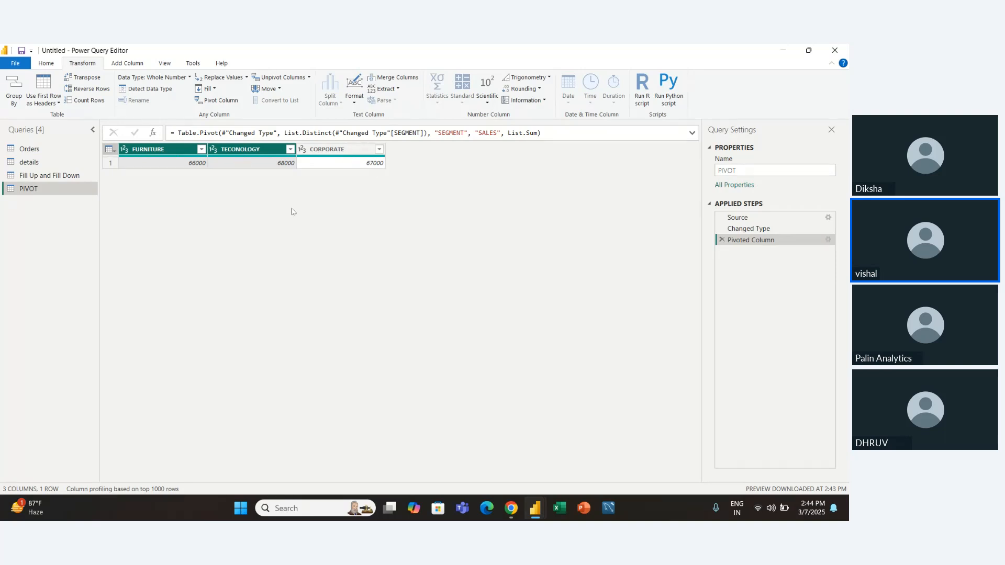
pyautogui.hotkey('ctrl', 'a')
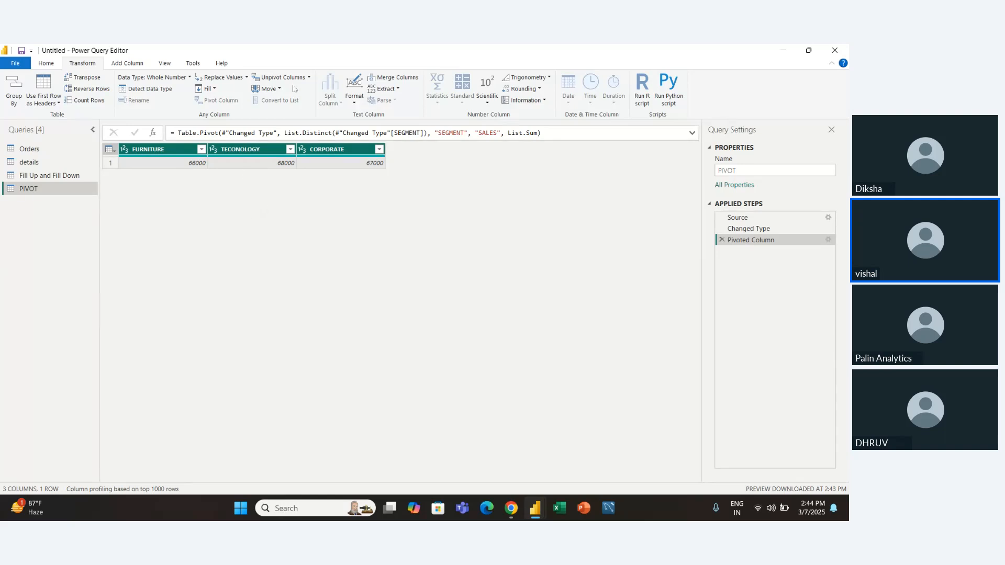
pyautogui.click(310, 78)
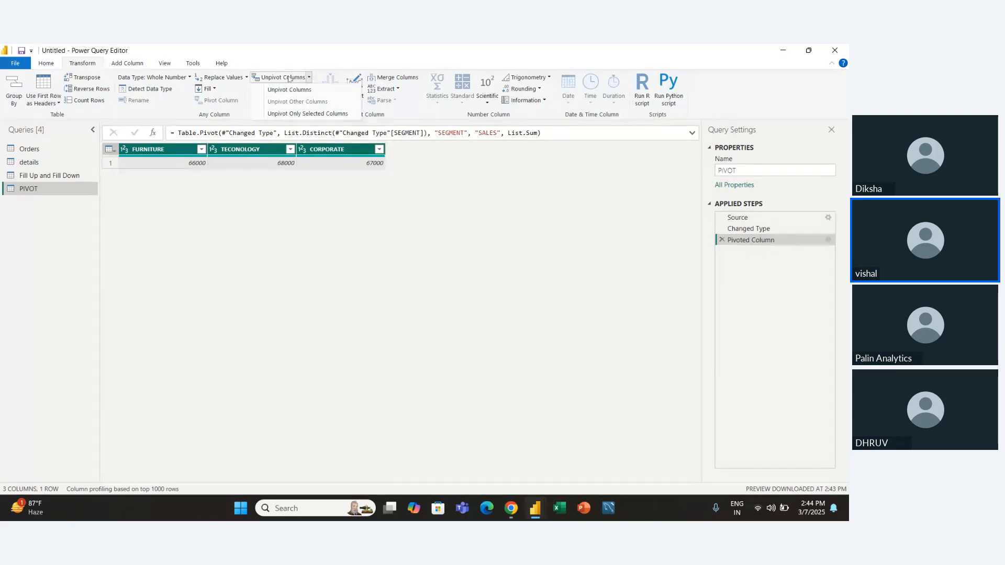
pyautogui.click(286, 79)
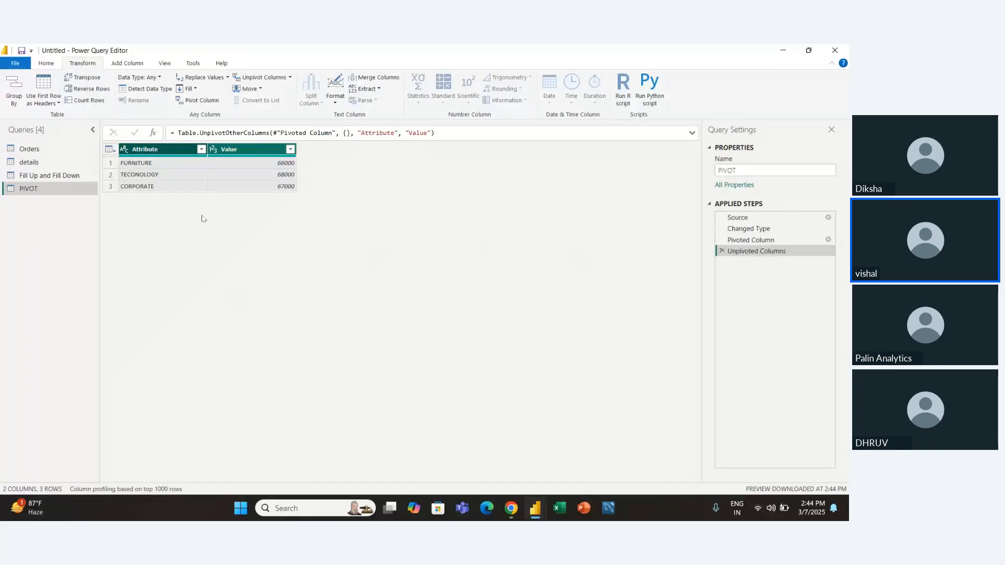
pyautogui.click(721, 251)
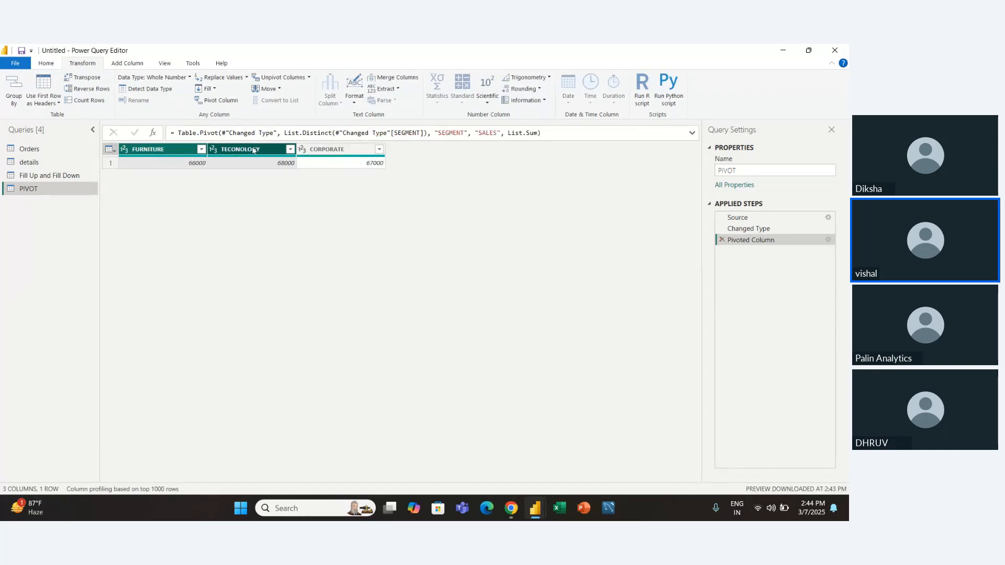
# - Try unpivoting just the TECONOLOGY column with Unpivot Columns, and remove that step
pyautogui.click(253, 150)
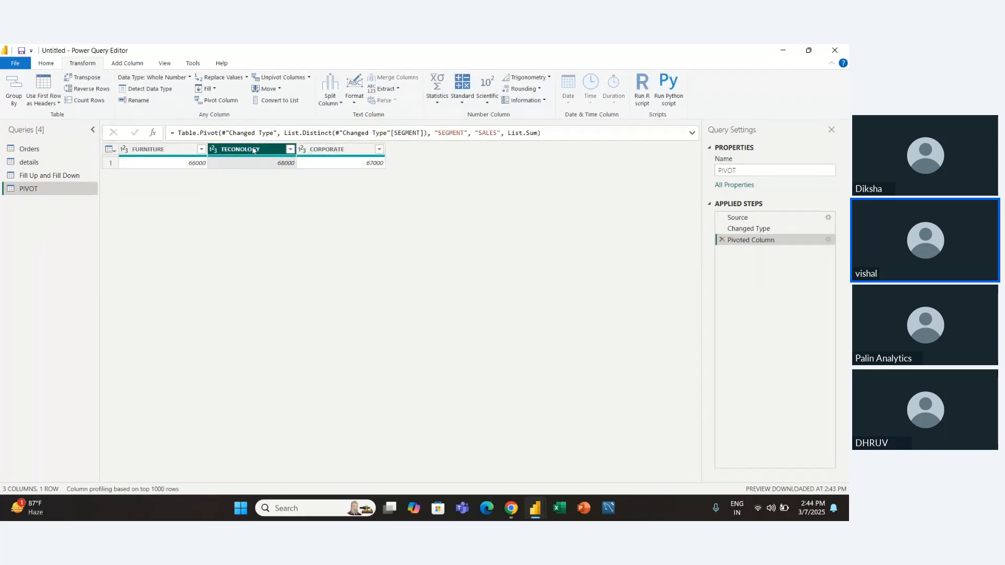
pyautogui.click(305, 81)
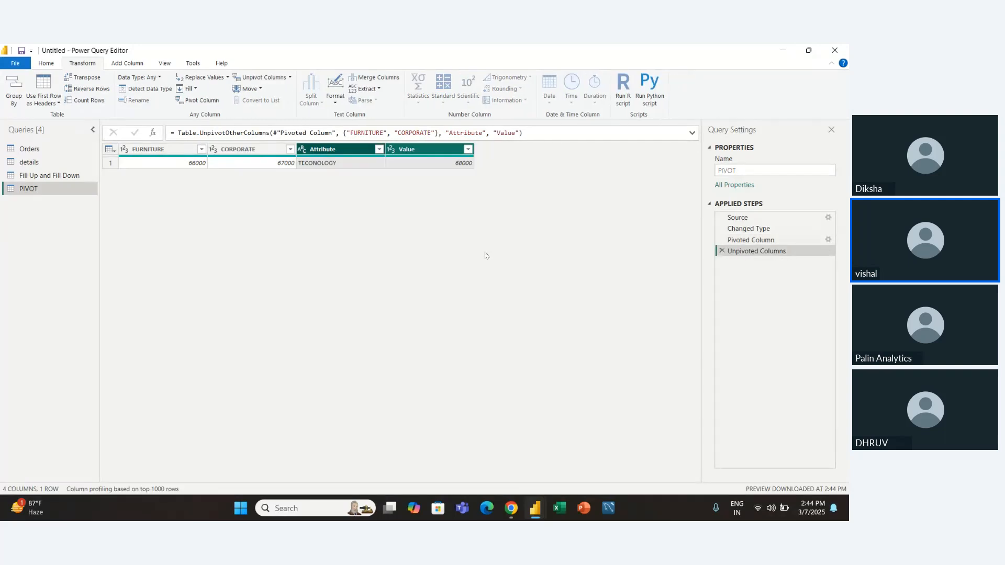
pyautogui.click(722, 251)
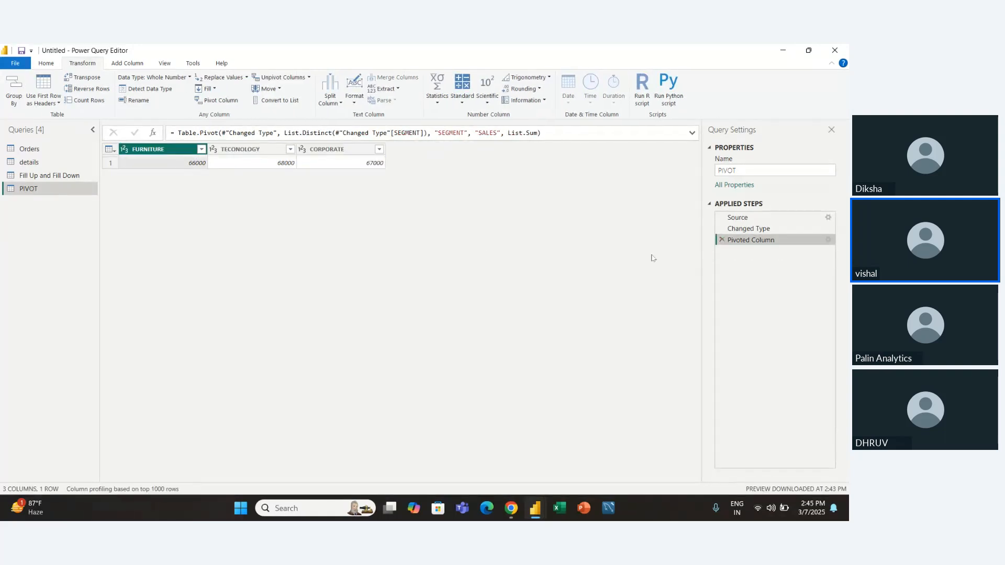
# - Unpivot the FURNITURE column with the Unpivot Only Selected Columns option
pyautogui.click(309, 78)
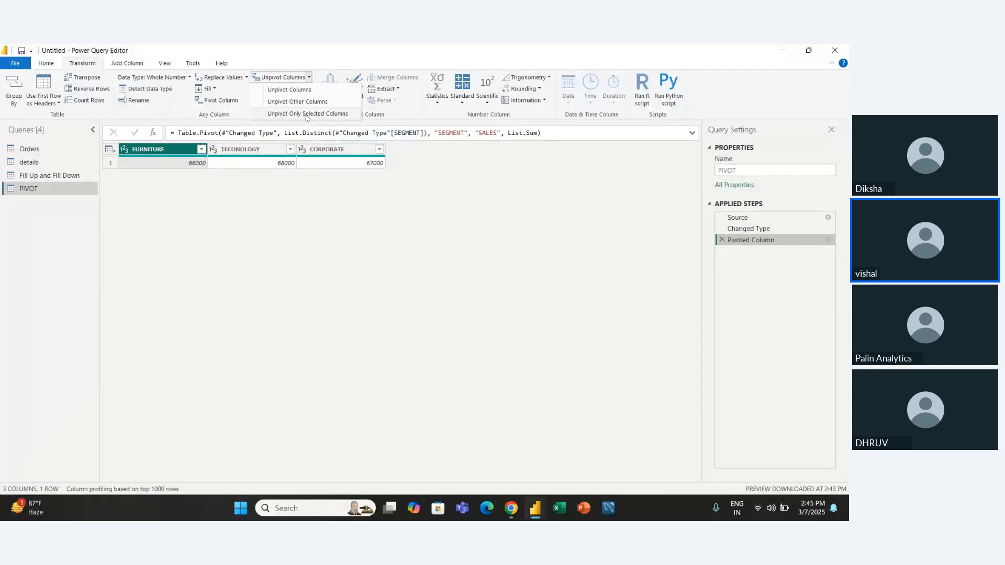
pyautogui.click(307, 114)
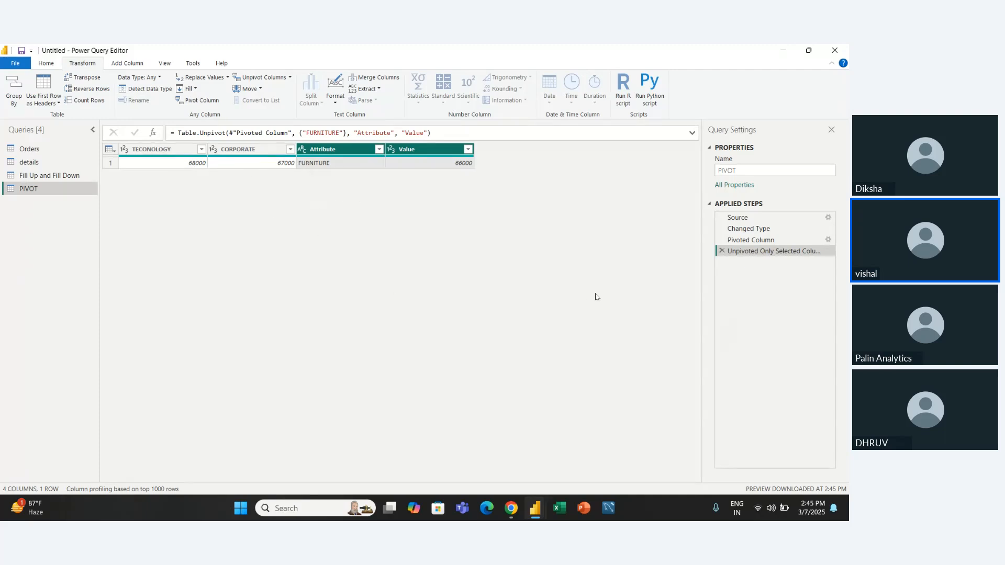
# - Replace the Unpivoted Only Selected Columns step in the PIVOT query with an unpivot of all columns other than FURNITURE
pyautogui.click(722, 251)
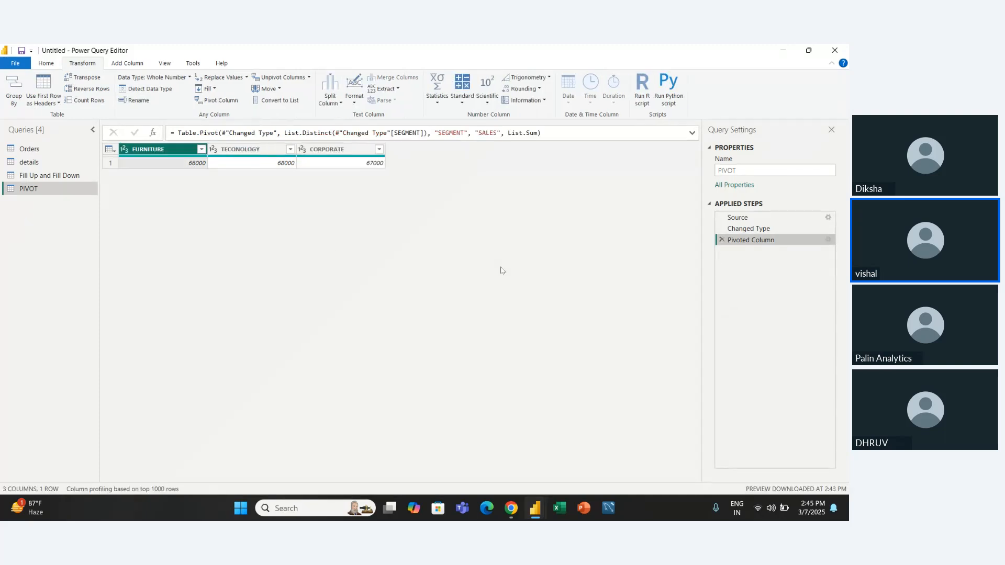
pyautogui.click(309, 77)
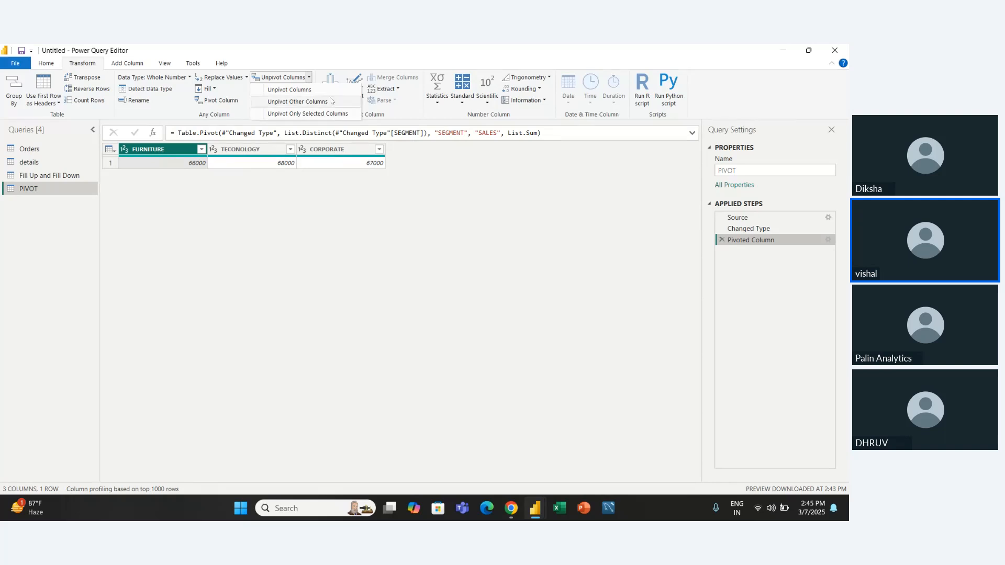
pyautogui.click(320, 101)
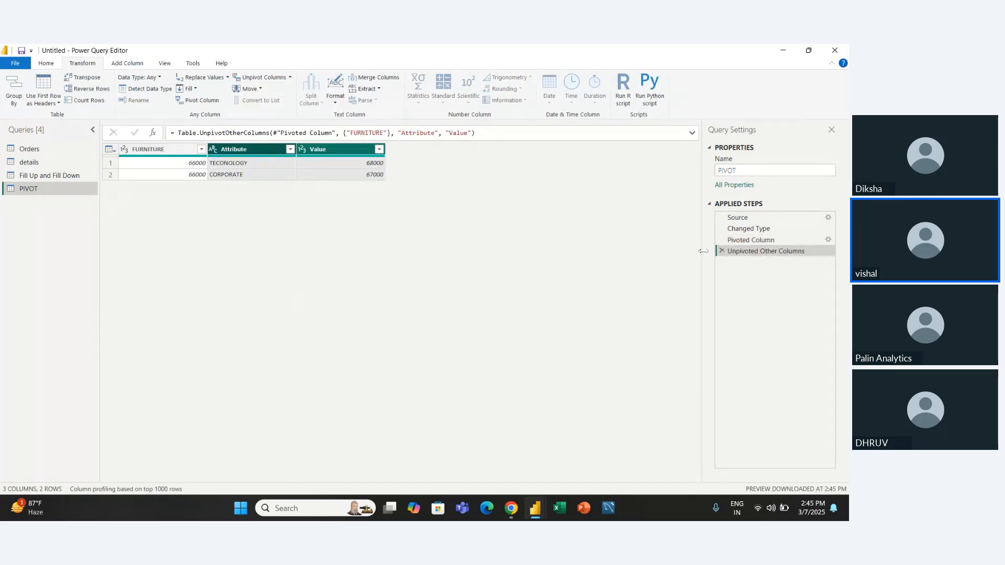
# - Delete the Unpivoted Other Columns and Pivoted Column steps from the PIVOT query
pyautogui.click(721, 251)
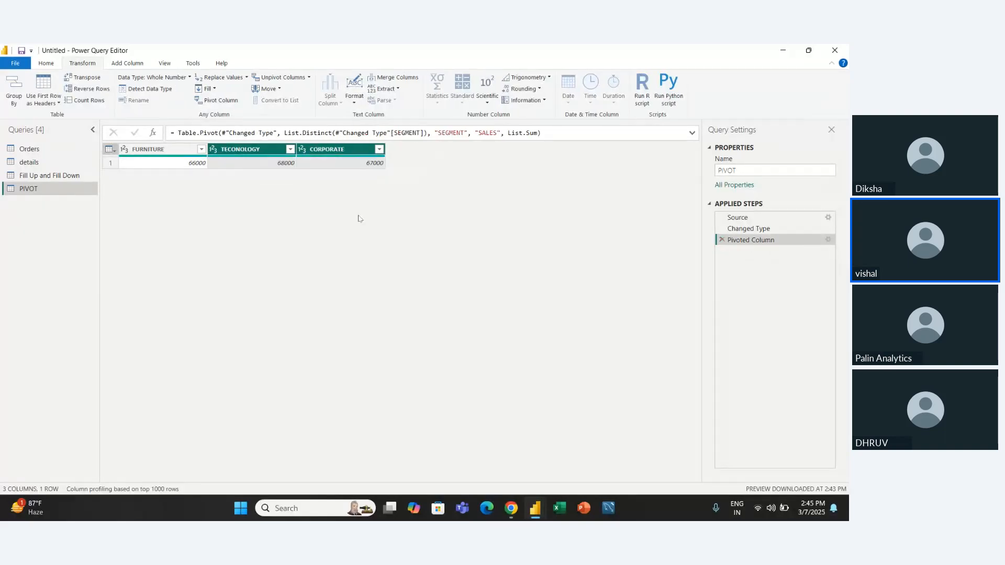
pyautogui.click(309, 77)
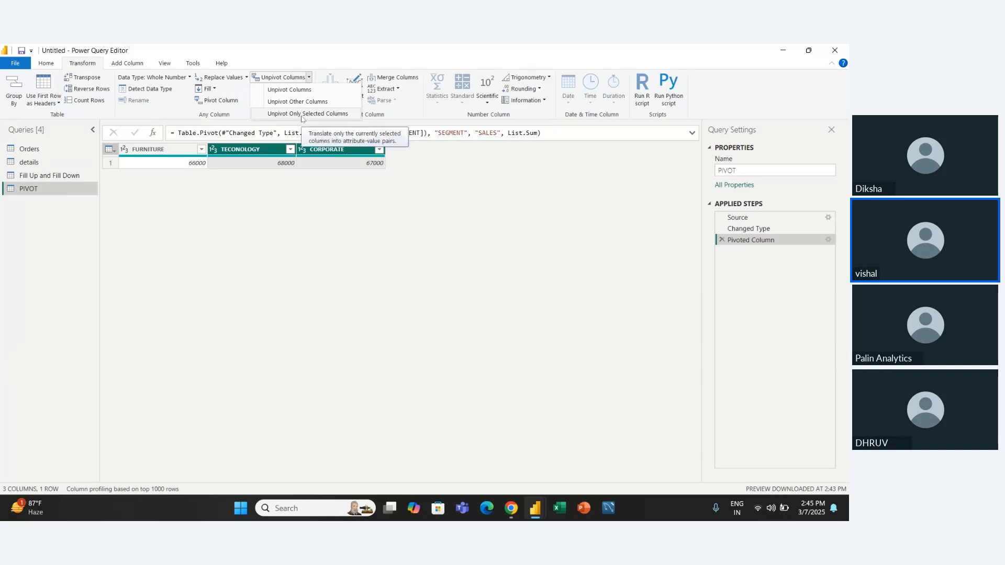
pyautogui.click(283, 204)
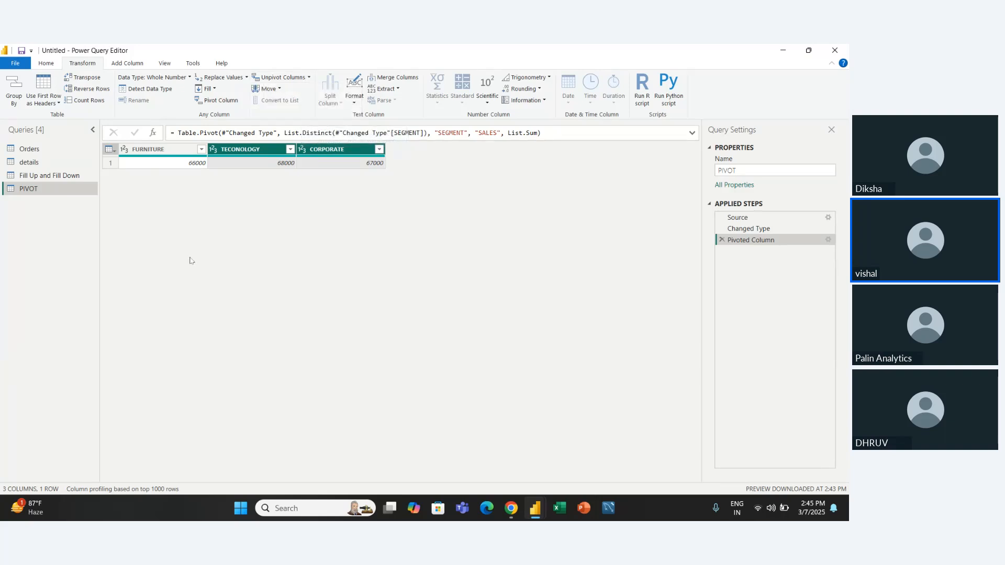
pyautogui.click(722, 241)
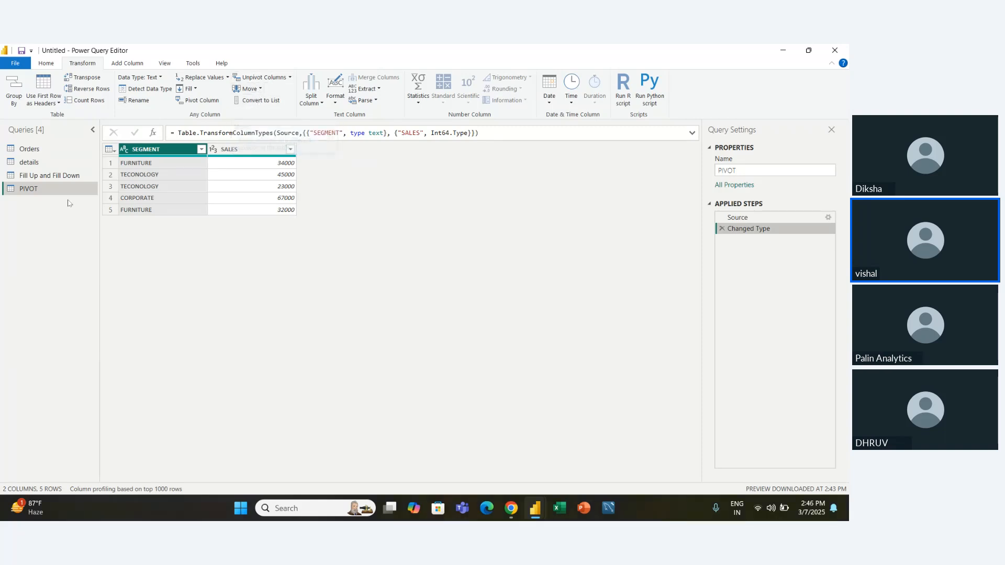
# - Open the Orders query and move the Order ID column one place to the right
pyautogui.click(39, 150)
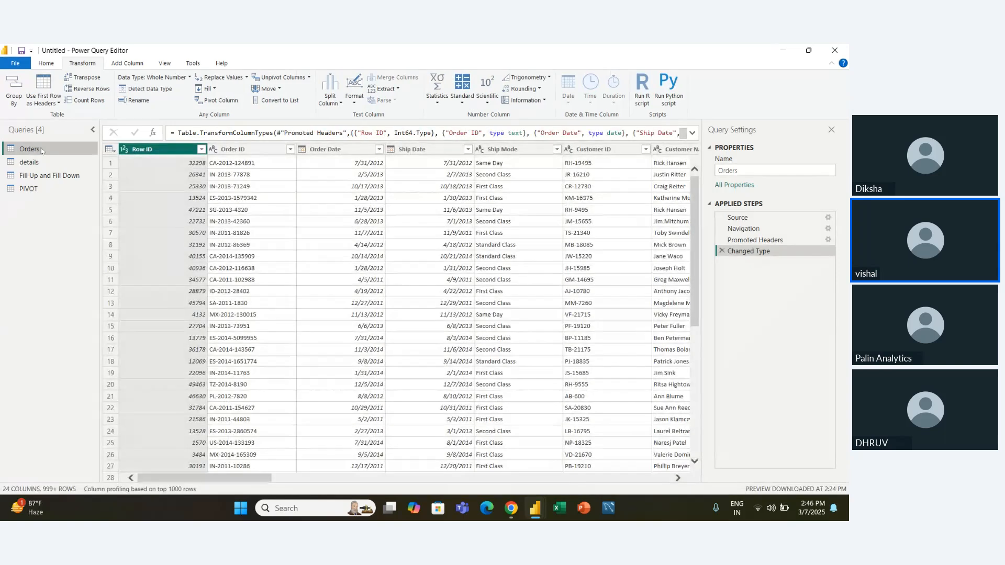
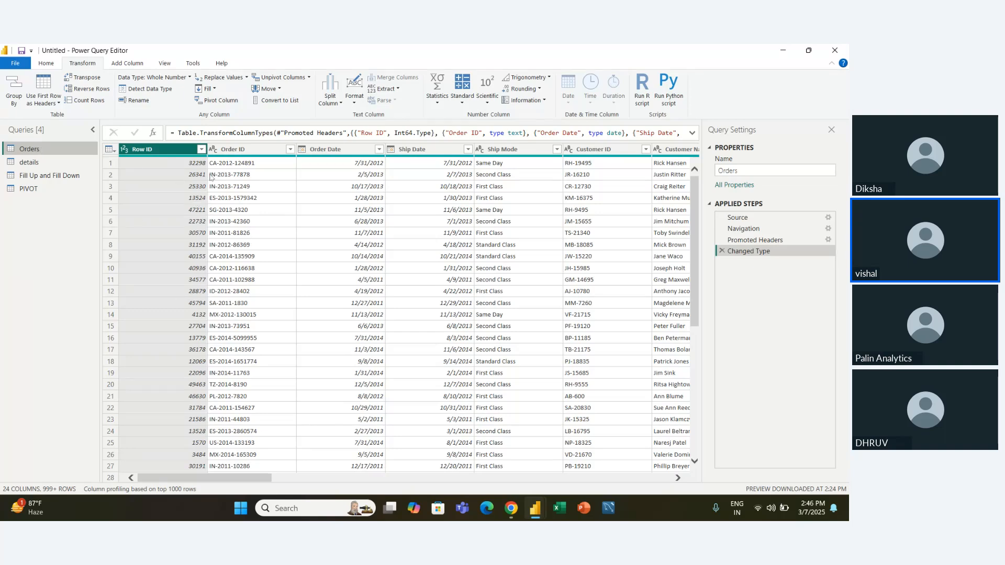
pyautogui.click(247, 153)
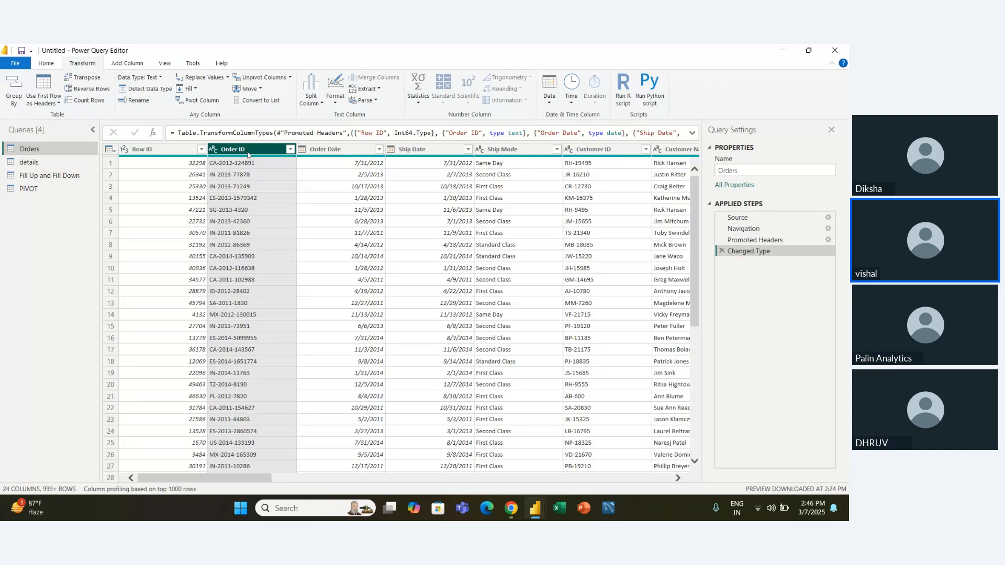
pyautogui.click(318, 152)
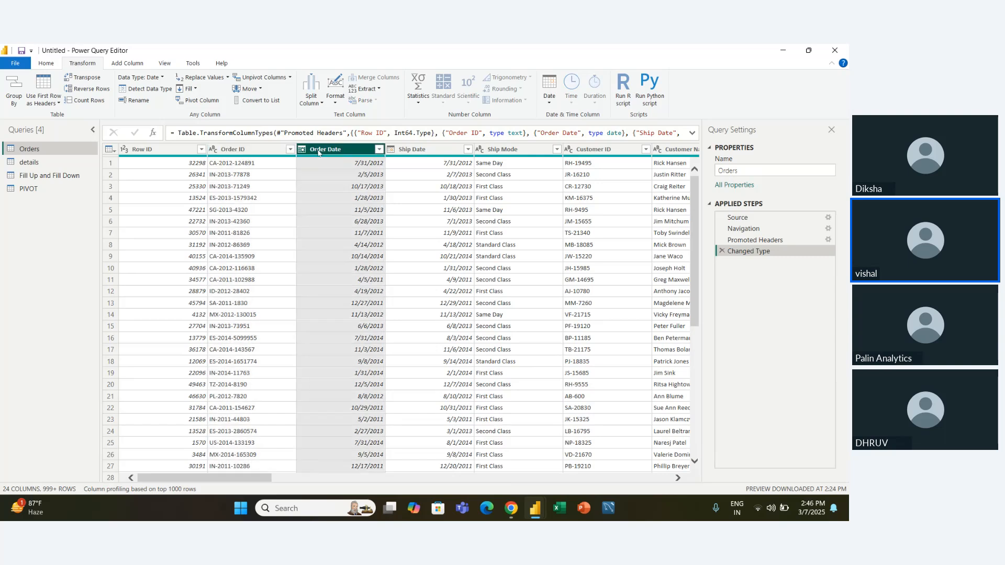
pyautogui.click(259, 153)
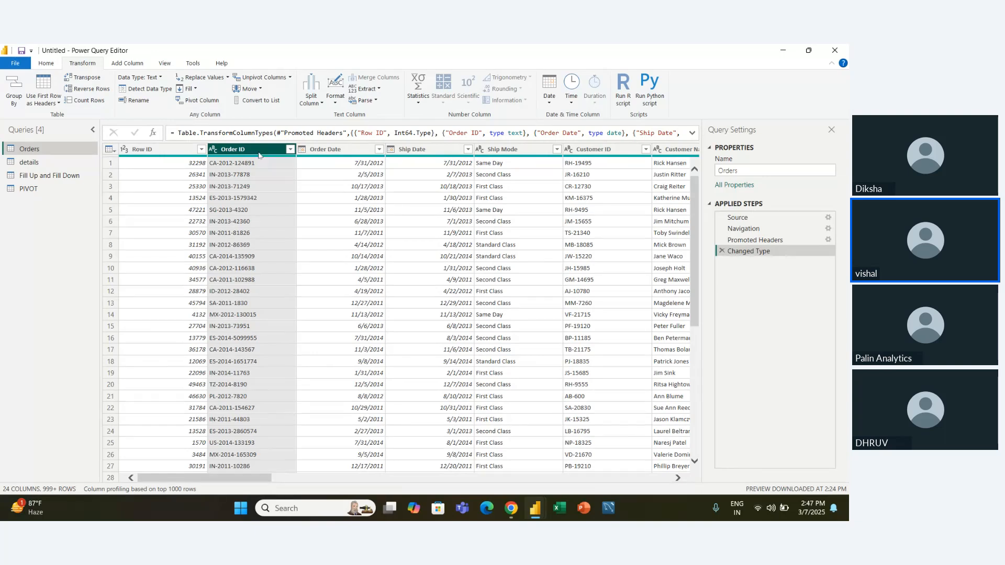
pyautogui.moveTo(259, 155); pyautogui.dragTo(278, 166)
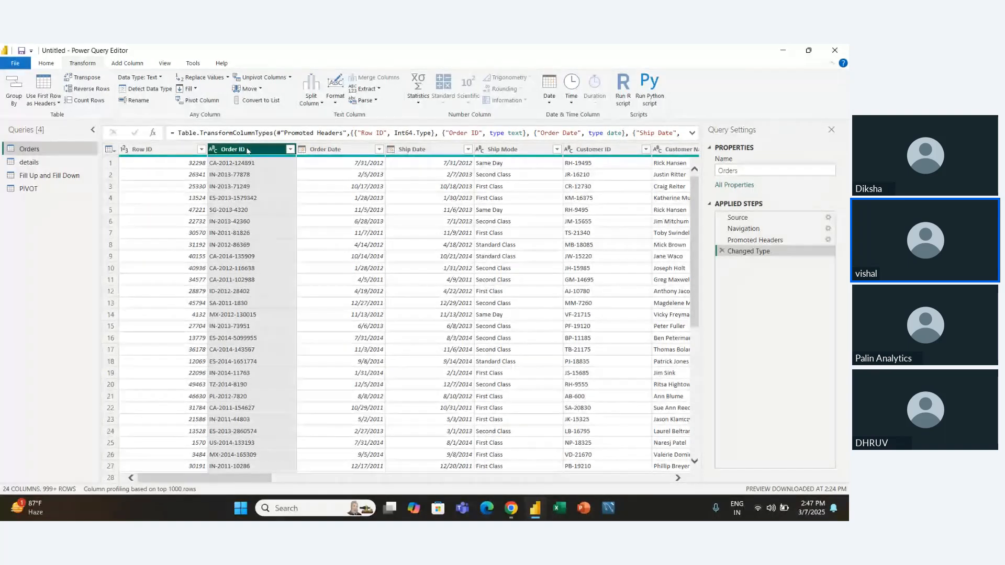
pyautogui.click(259, 90)
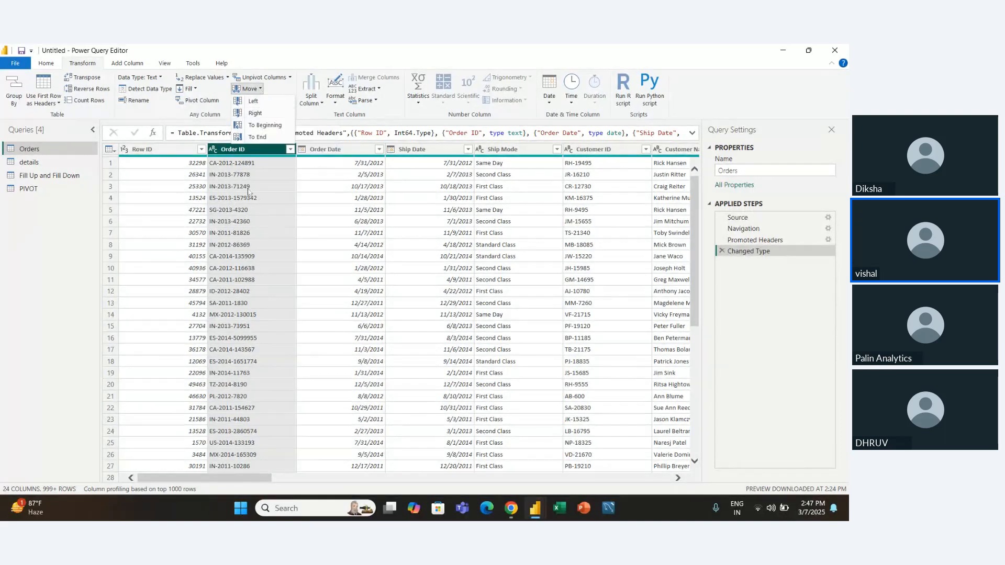
pyautogui.click(255, 113)
# - Move the Order ID column one place left, and then to the beginning of the Orders table
pyautogui.click(249, 89)
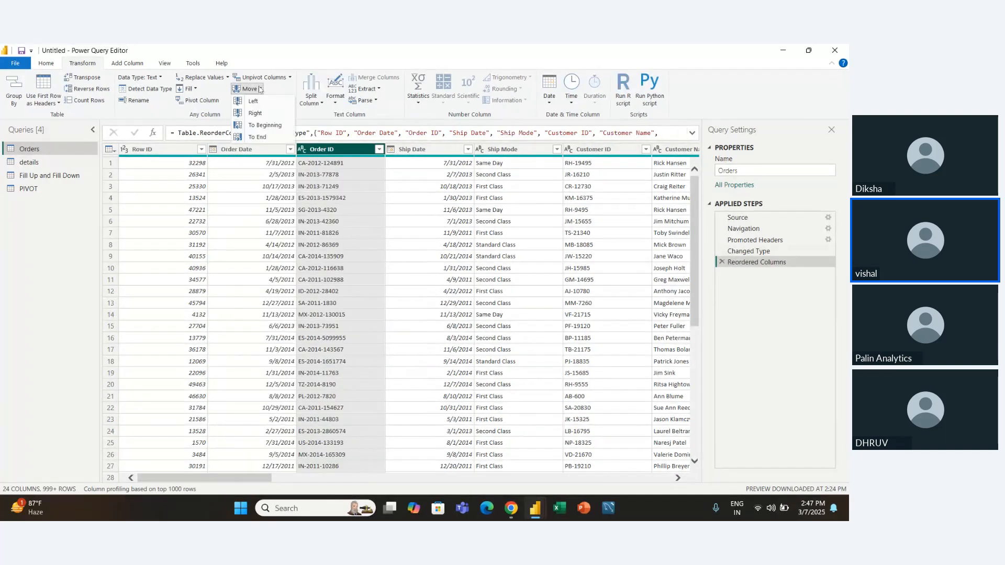
pyautogui.click(261, 100)
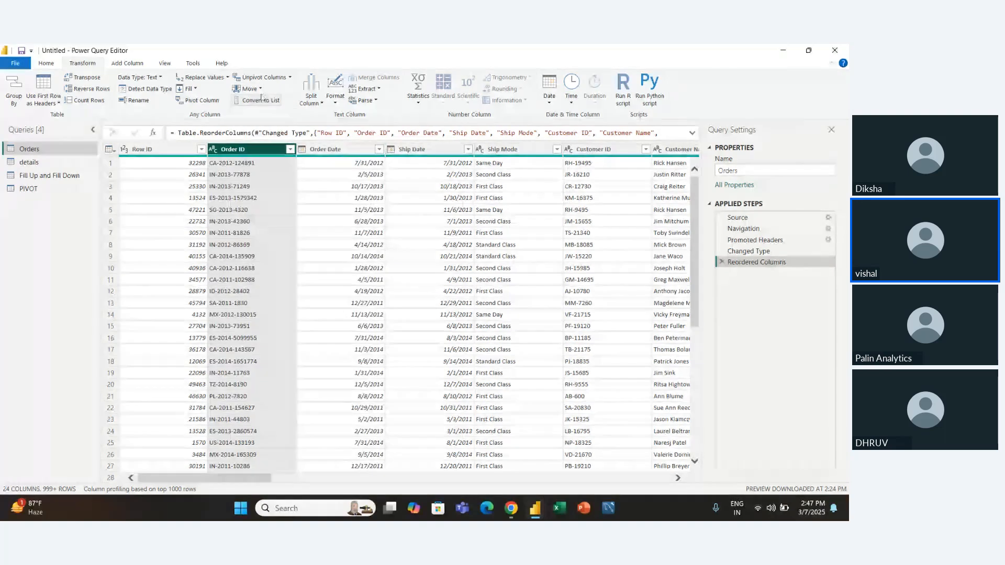
pyautogui.click(261, 89)
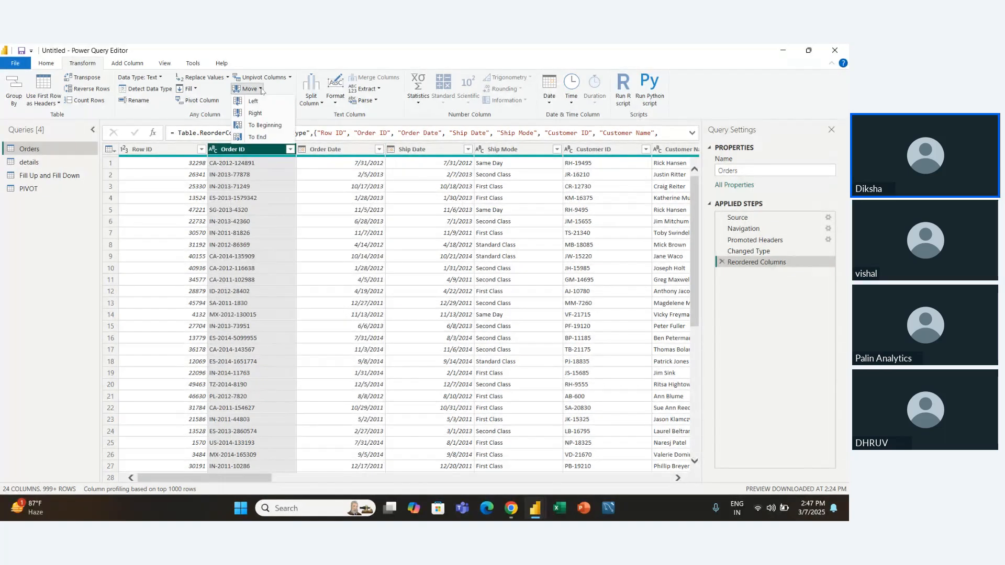
pyautogui.click(264, 127)
# - Move the Order ID column to the end of the Orders table and bring it back to the beginning
pyautogui.click(254, 90)
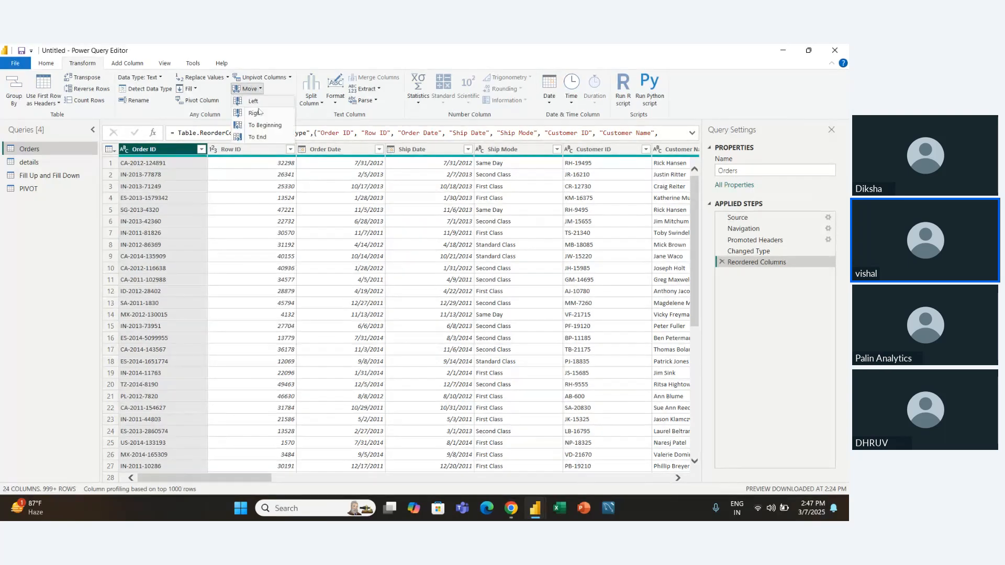
pyautogui.click(259, 137)
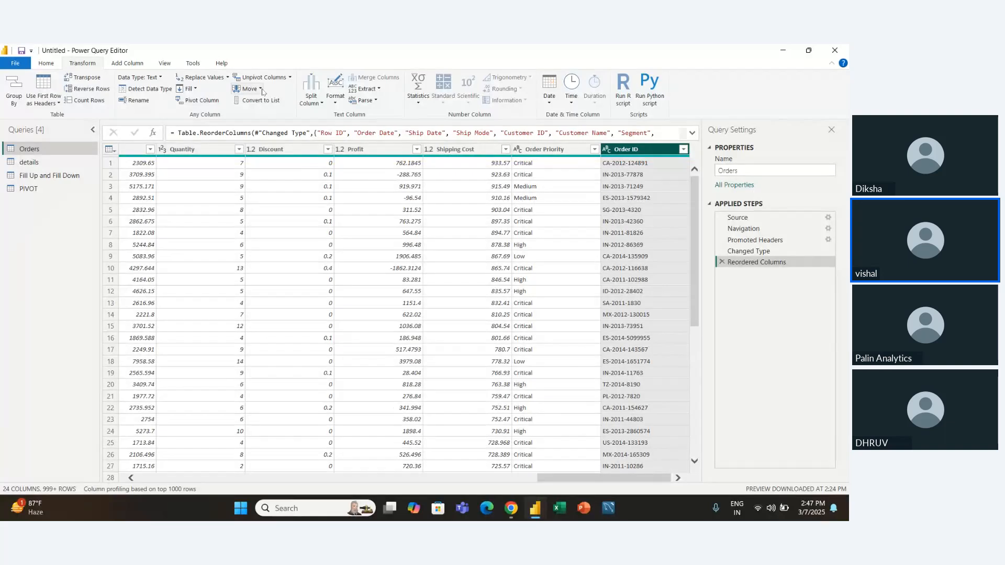
pyautogui.click(249, 89)
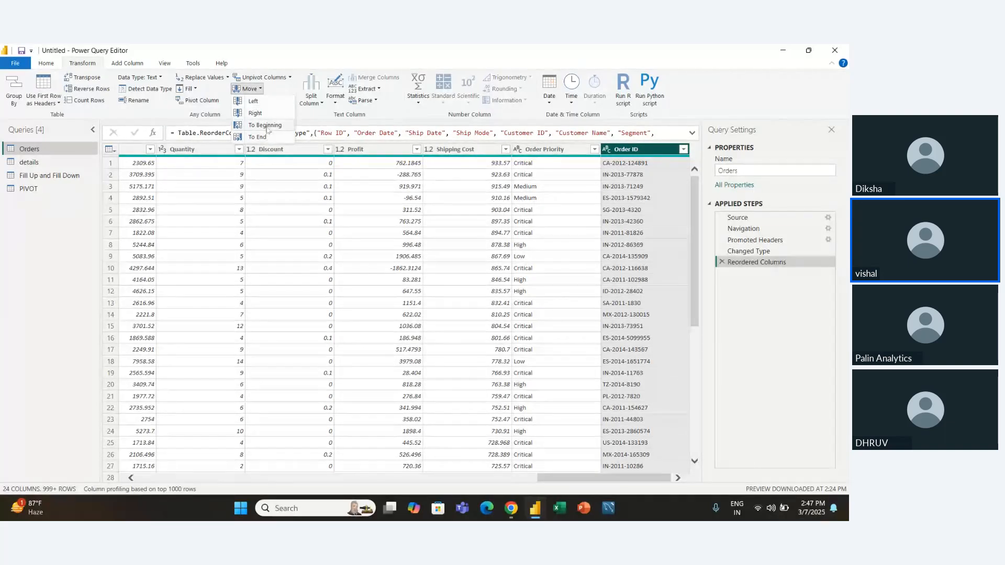
pyautogui.click(266, 126)
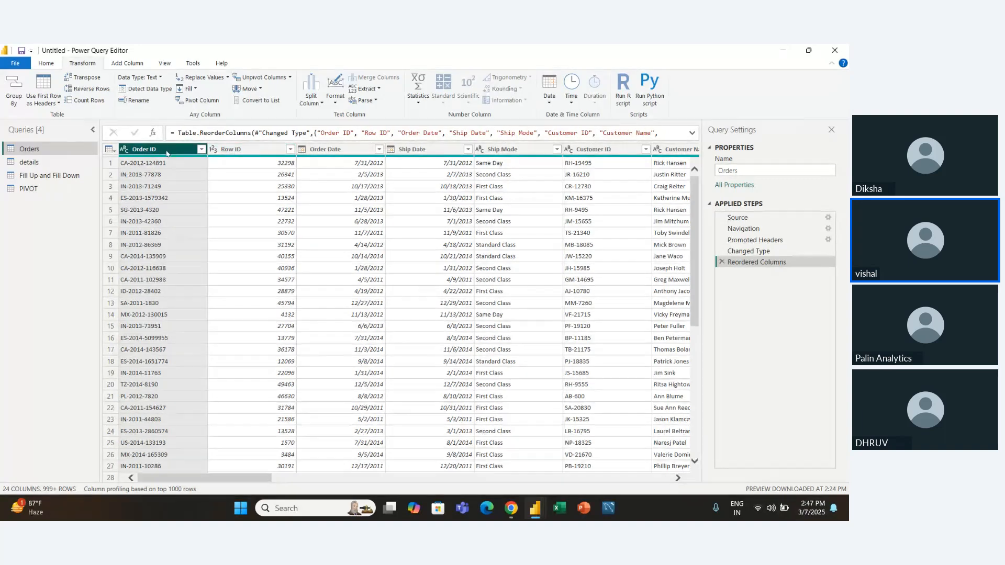
# - Reposition the Order ID column directly between the Row ID and Order Date columns
pyautogui.moveTo(180, 153); pyautogui.dragTo(338, 179)
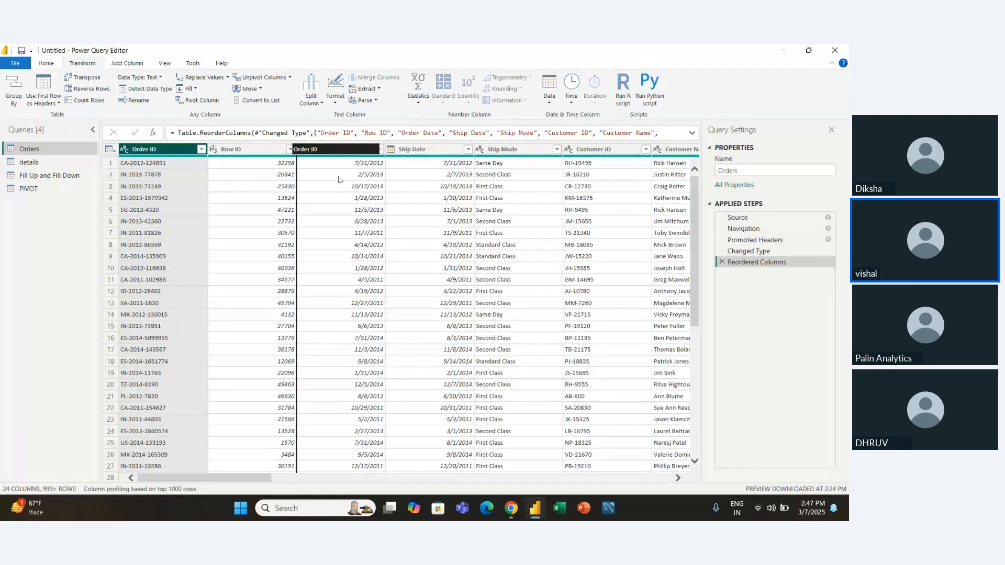
pyautogui.moveTo(338, 179); pyautogui.dragTo(338, 179)
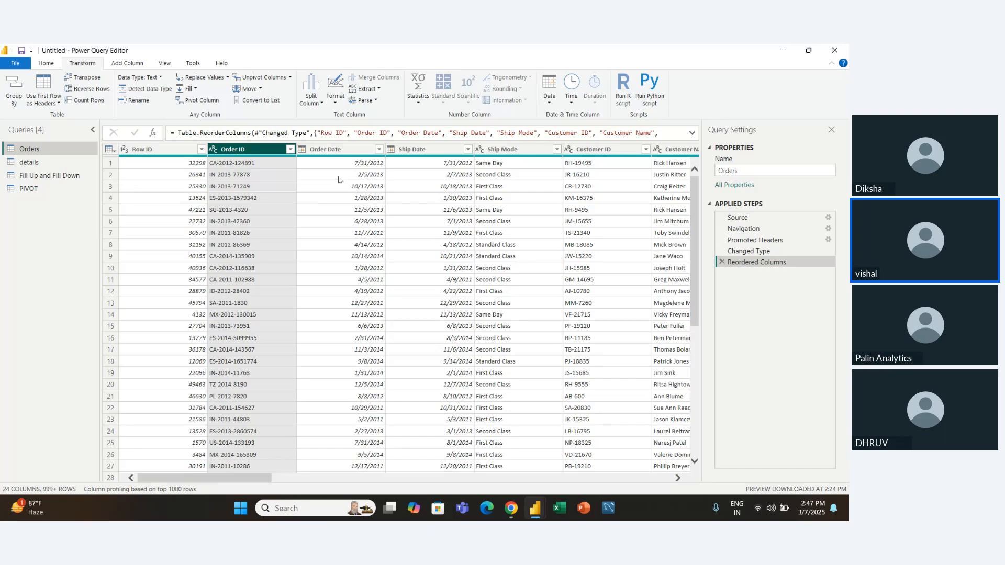
pyautogui.click(327, 232)
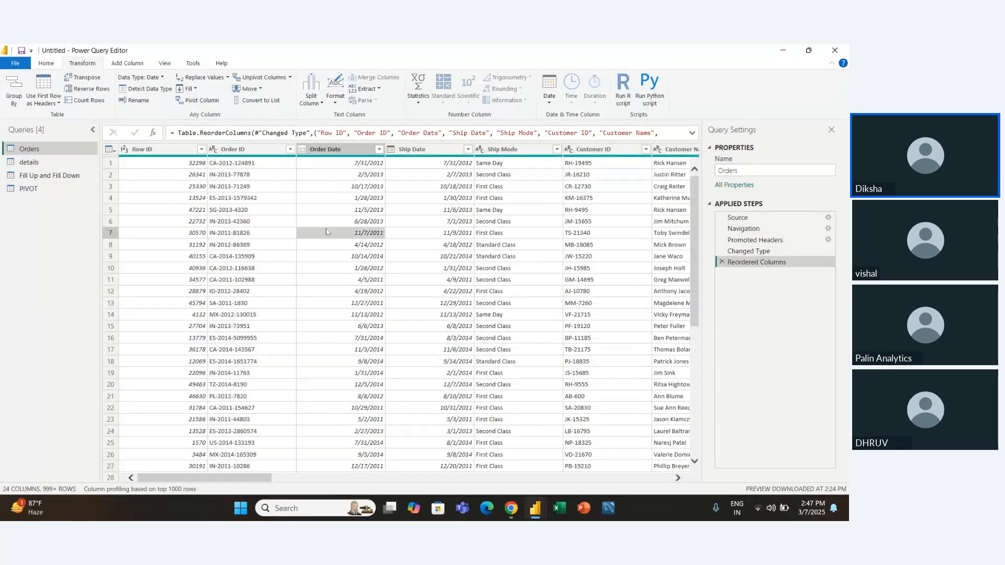
pyautogui.click(261, 186)
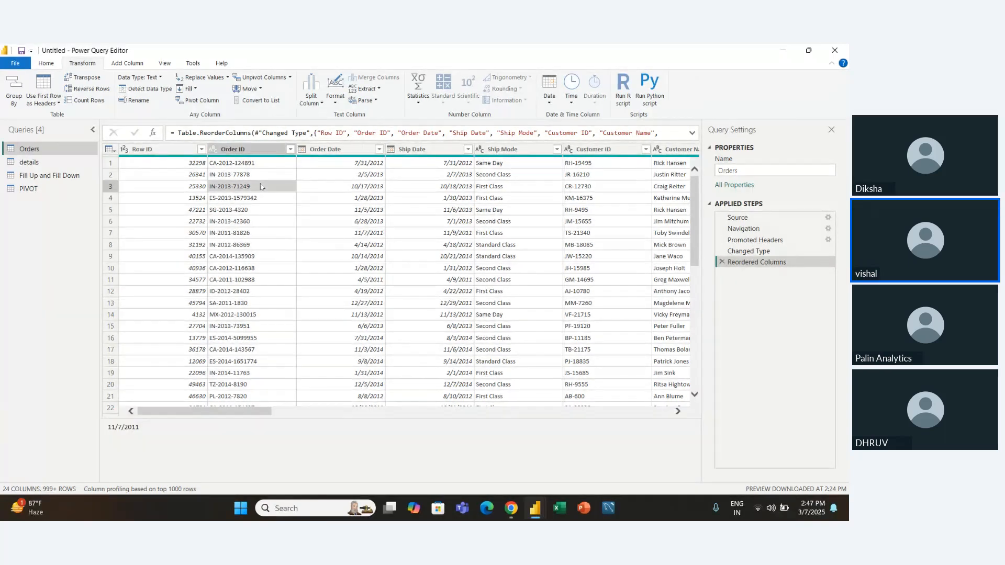
# - Convert the Row ID column of the Orders query to a list
pyautogui.click(262, 156)
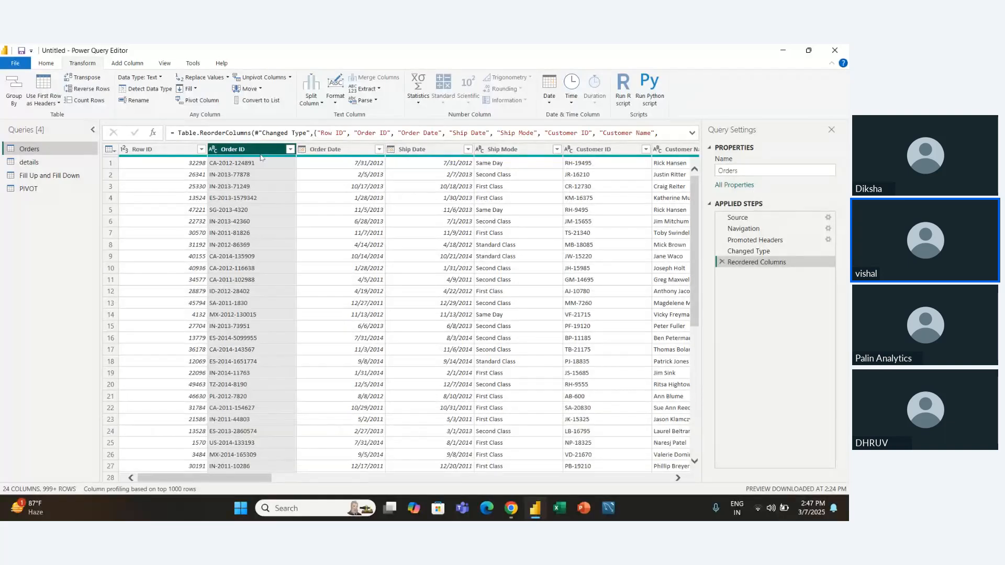
pyautogui.press('Left')
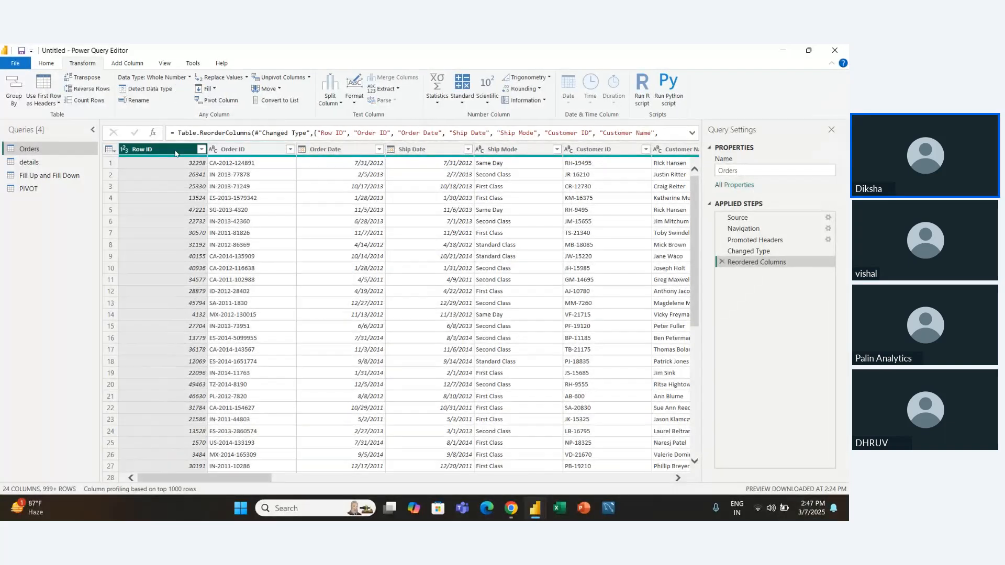
pyautogui.click(277, 100)
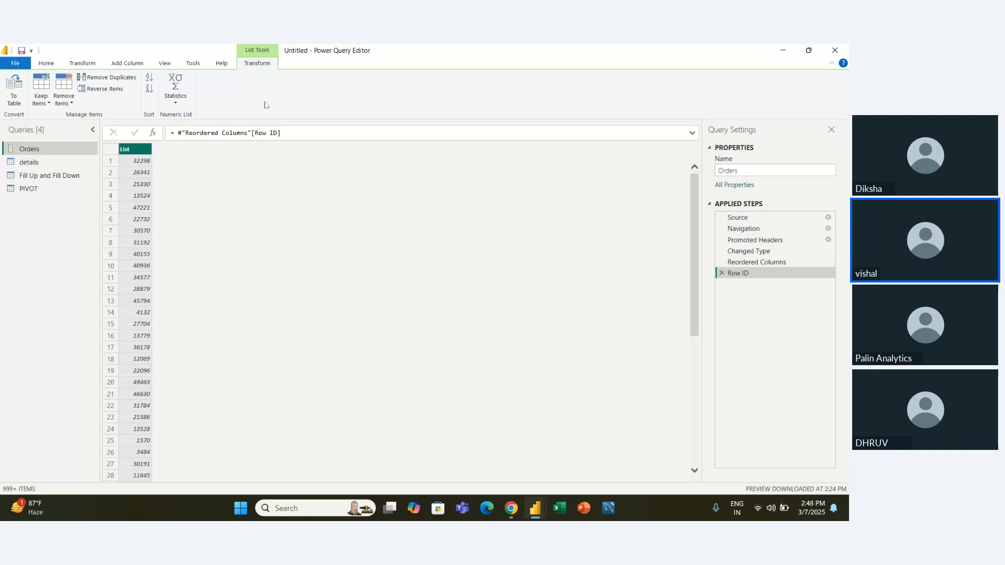
# - Delete the Row ID and Reordered Columns steps from the Orders query
pyautogui.click(722, 273)
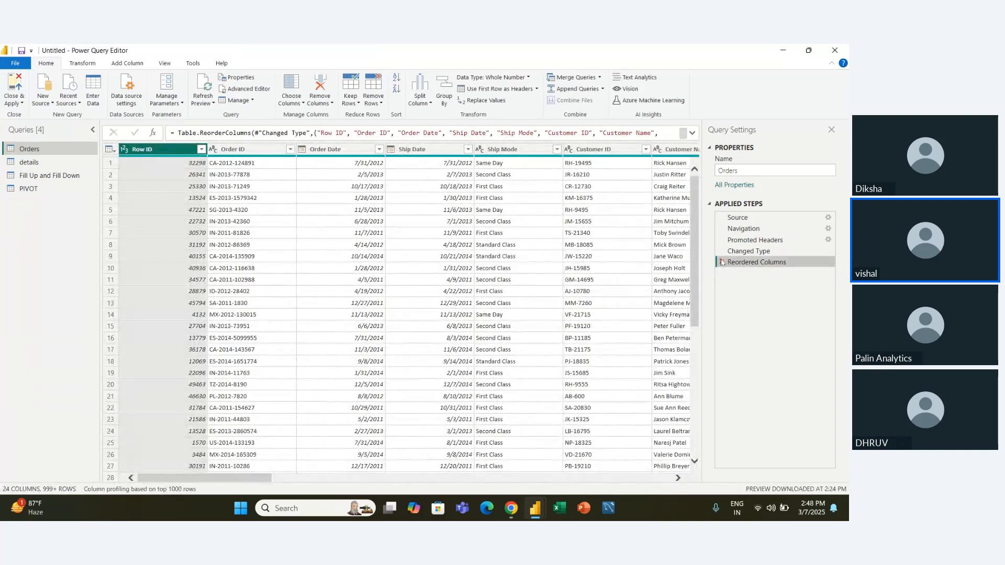
pyautogui.click(722, 262)
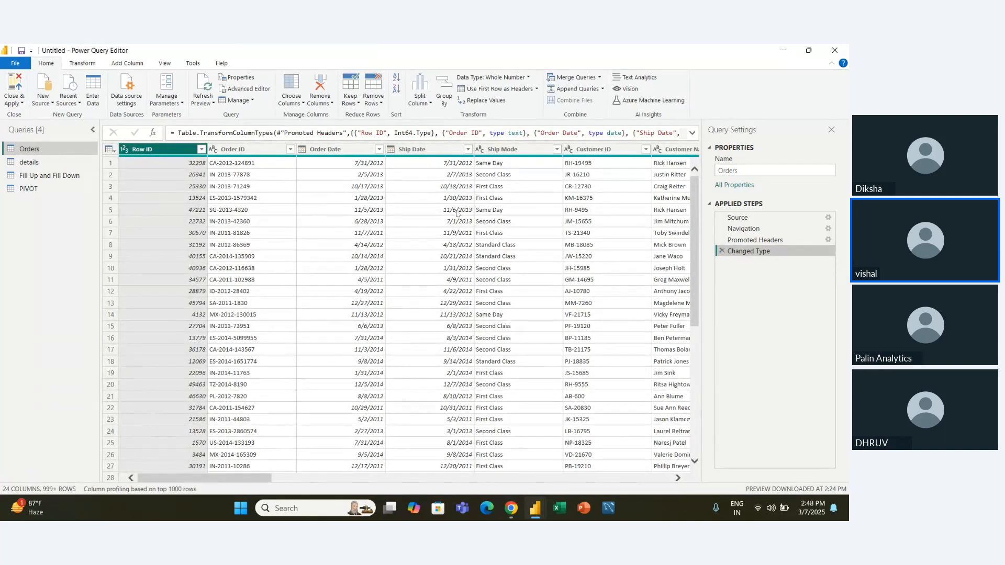
pyautogui.click(89, 65)
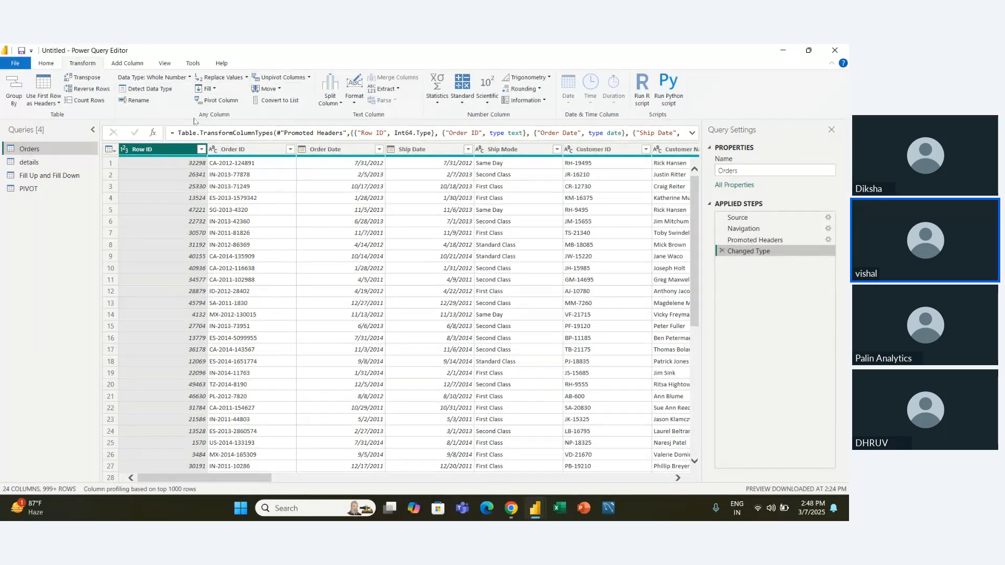
pyautogui.click(339, 104)
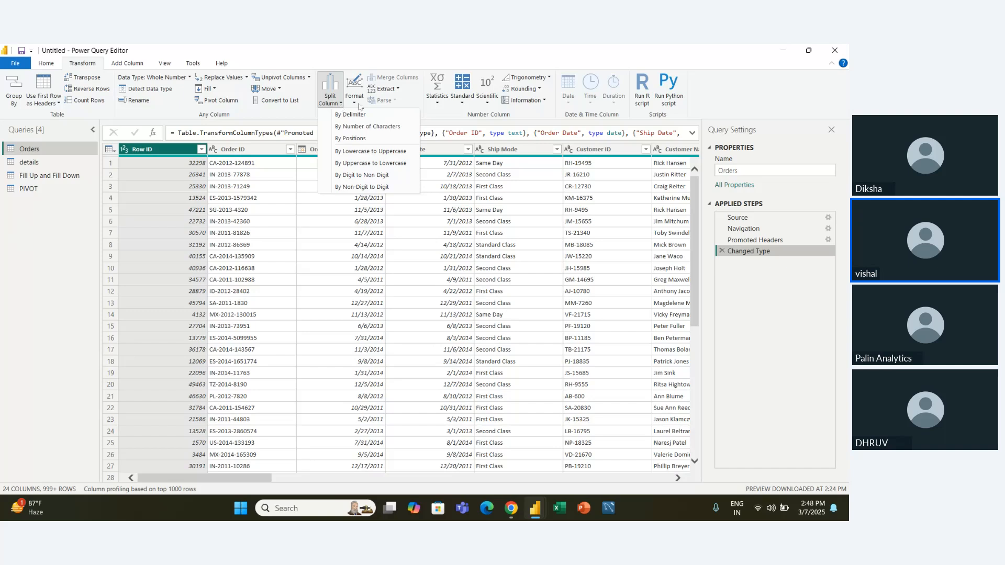
pyautogui.click(360, 107)
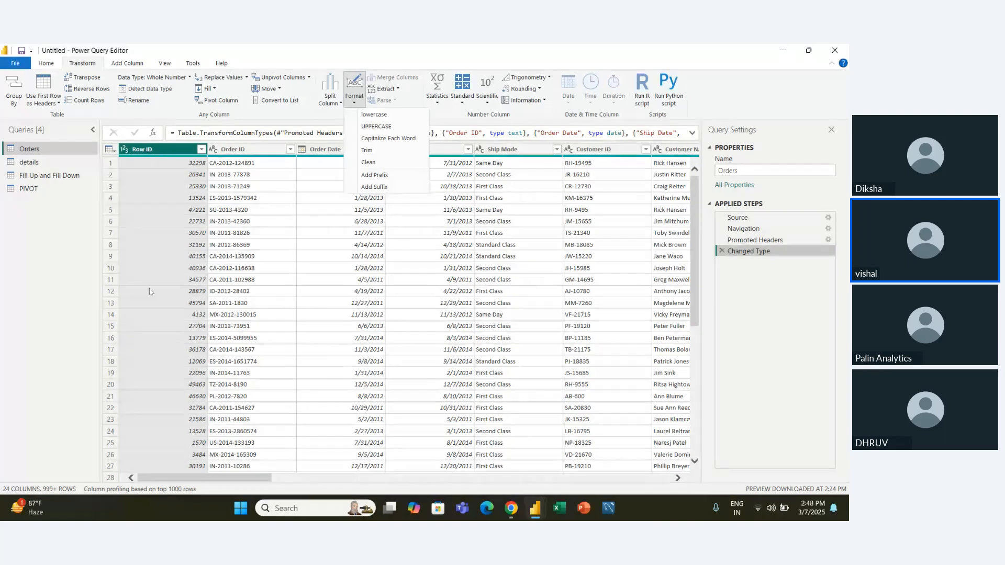
pyautogui.click(21, 240)
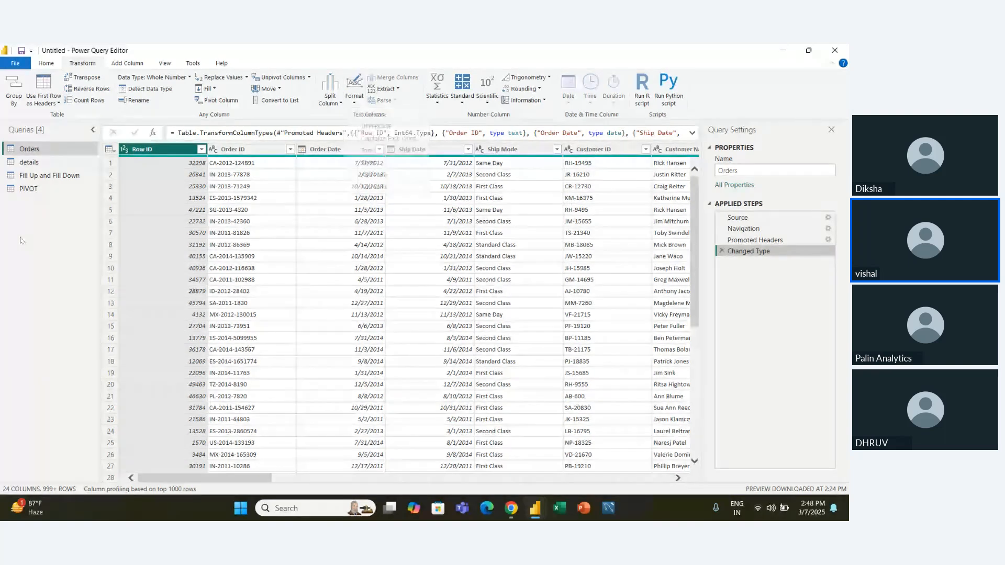
# - Start a new manually entered table and name its first column TEXT FORMAT
pyautogui.click(46, 63)
pyautogui.click(93, 89)
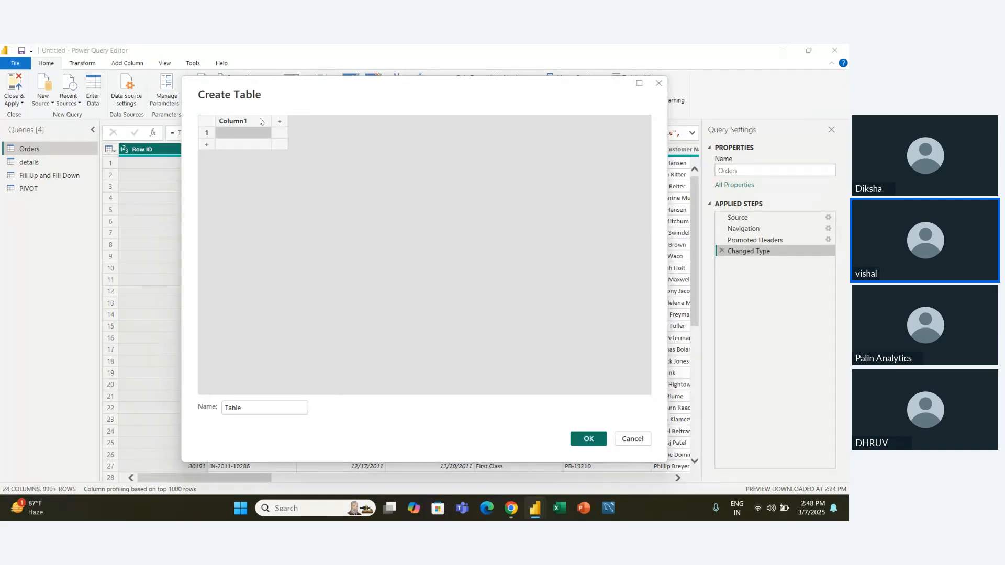
pyautogui.doubleClick(260, 121)
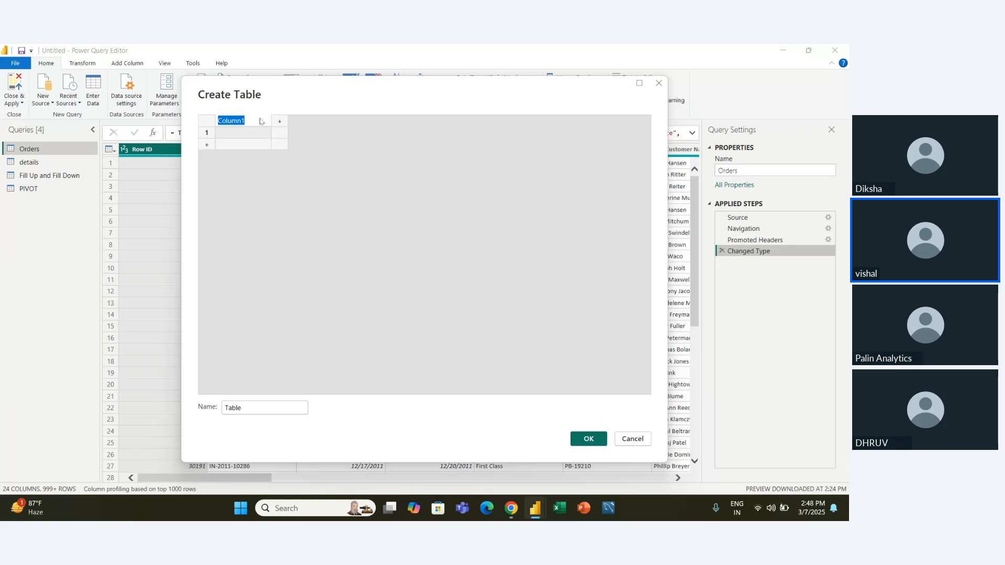
pyautogui.write('TEXT FORMAT')
pyautogui.press('Tab')
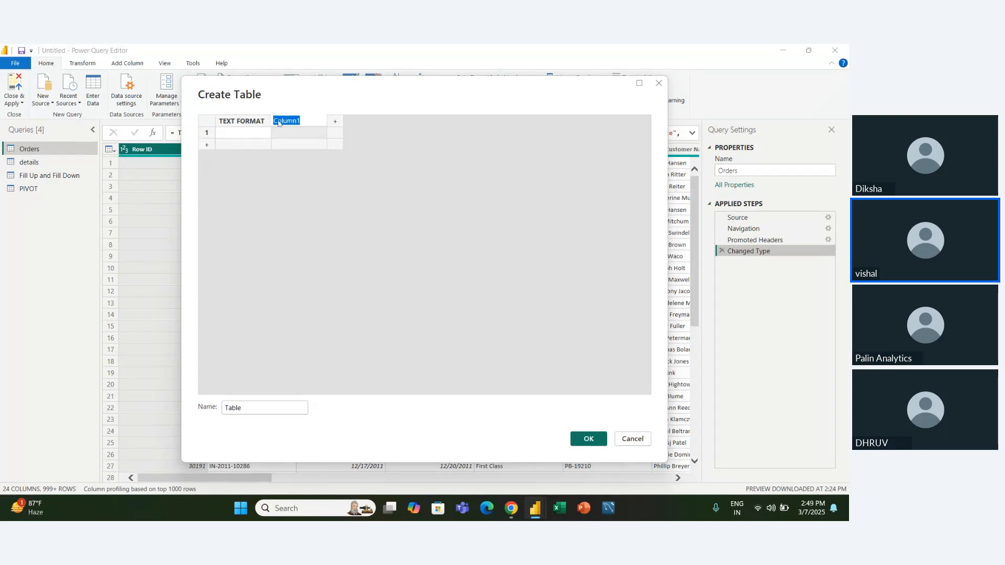
# - Remove the extra second column from the new table, giving it the valid name H before deleting it
pyautogui.rightClick(282, 122)
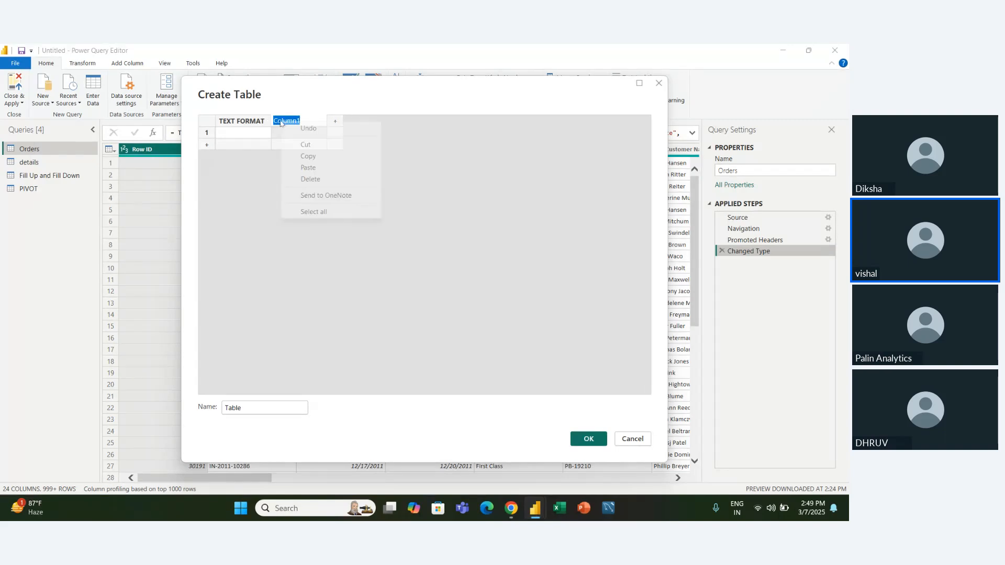
pyautogui.click(310, 180)
pyautogui.click(285, 137)
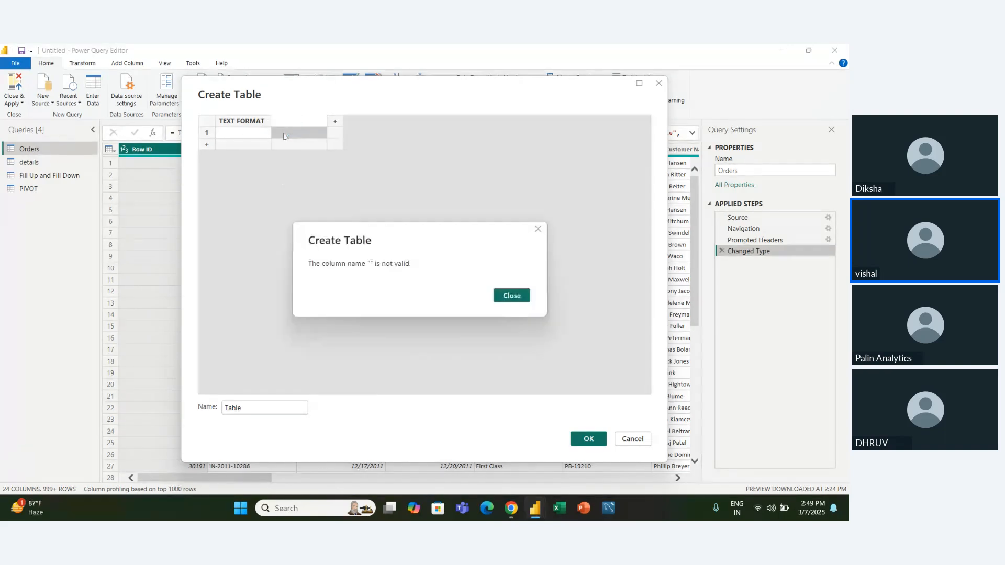
pyautogui.click(510, 295)
pyautogui.click(293, 126)
pyautogui.write('H')
pyautogui.press('Return')
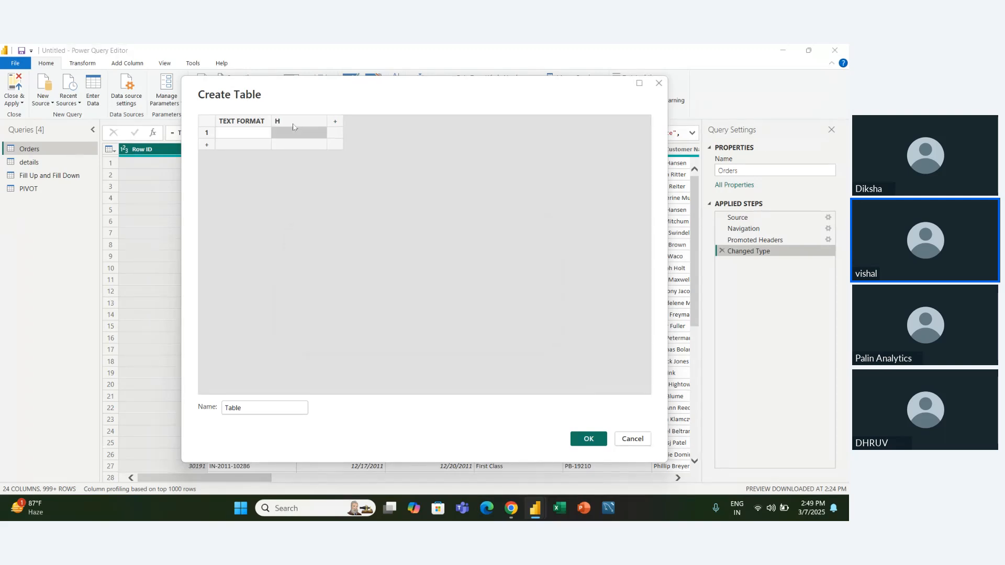
pyautogui.rightClick(293, 125)
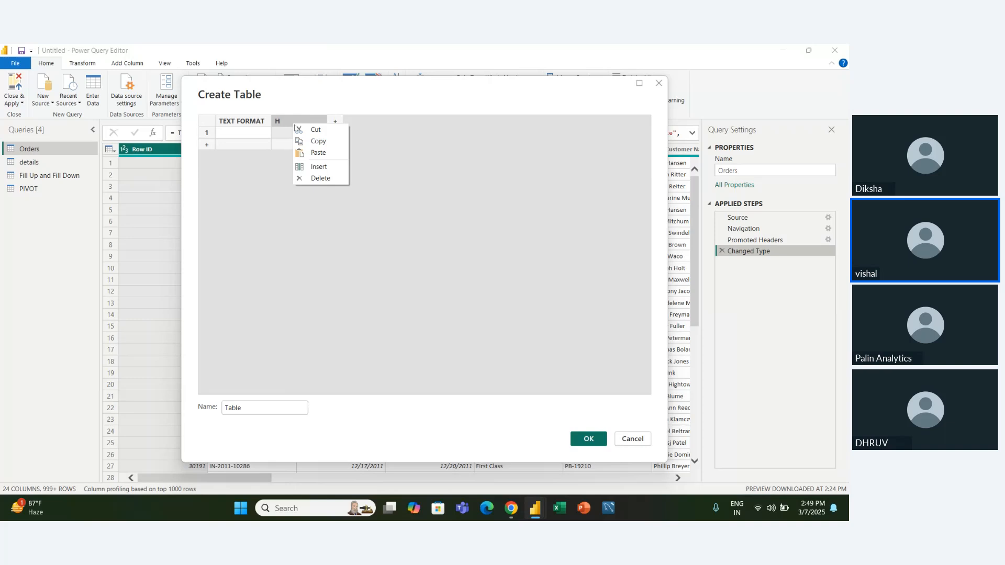
pyautogui.click(312, 178)
# - Enter three first names in uppercase in rows 1 to 3 of the TEXT FORMAT column
pyautogui.click(238, 133)
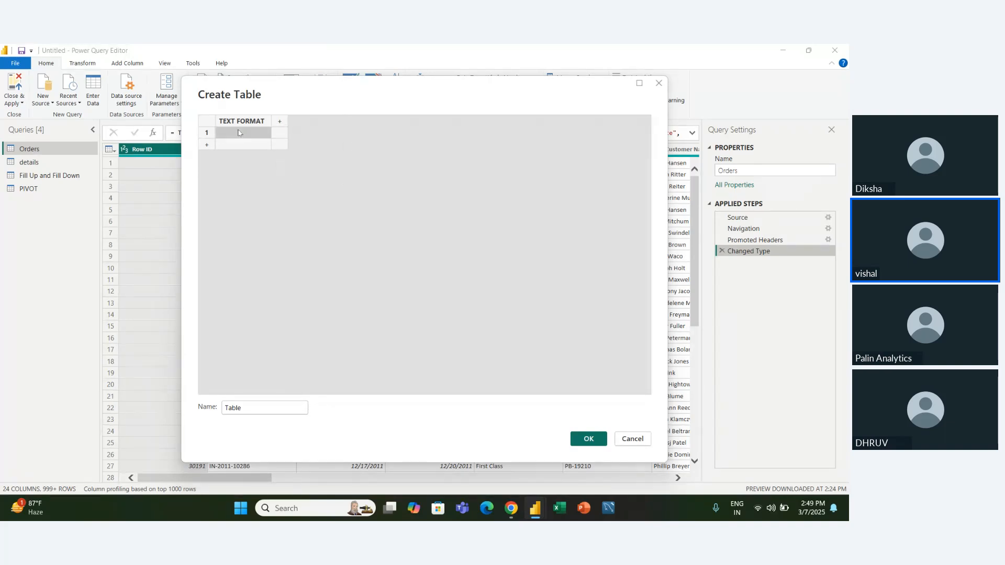
pyautogui.write('YU')
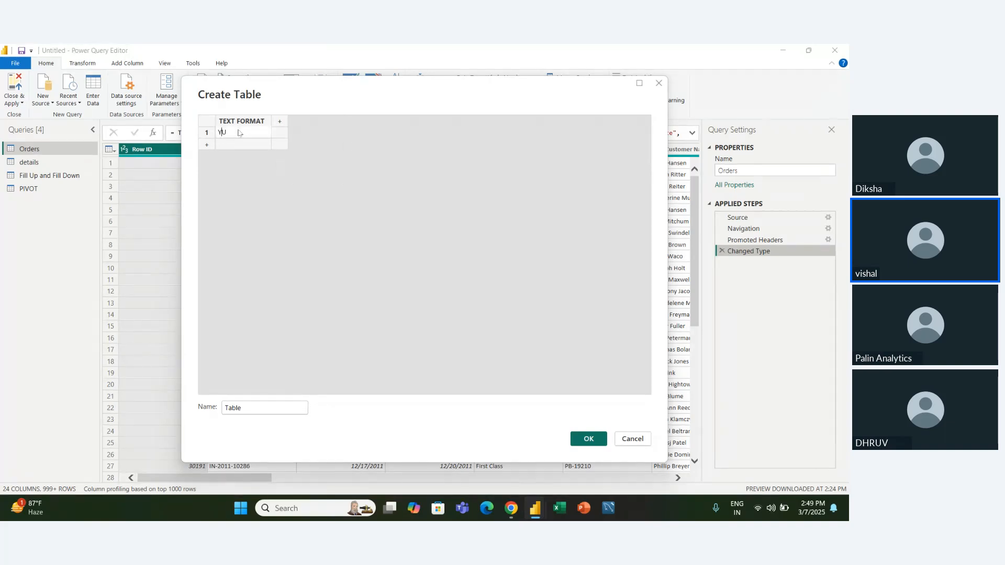
pyautogui.write('VI')
pyautogui.press('Return')
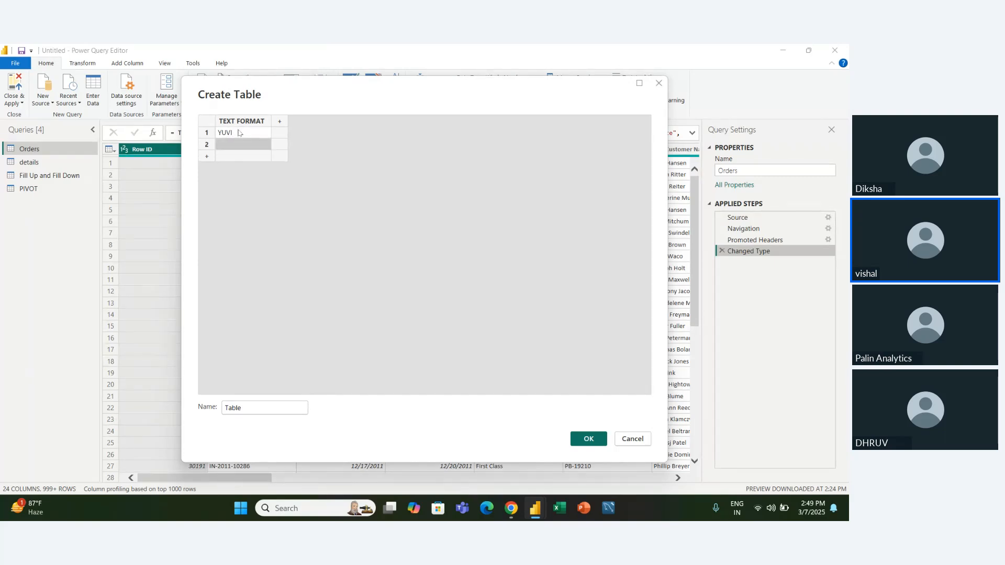
pyautogui.write('V')
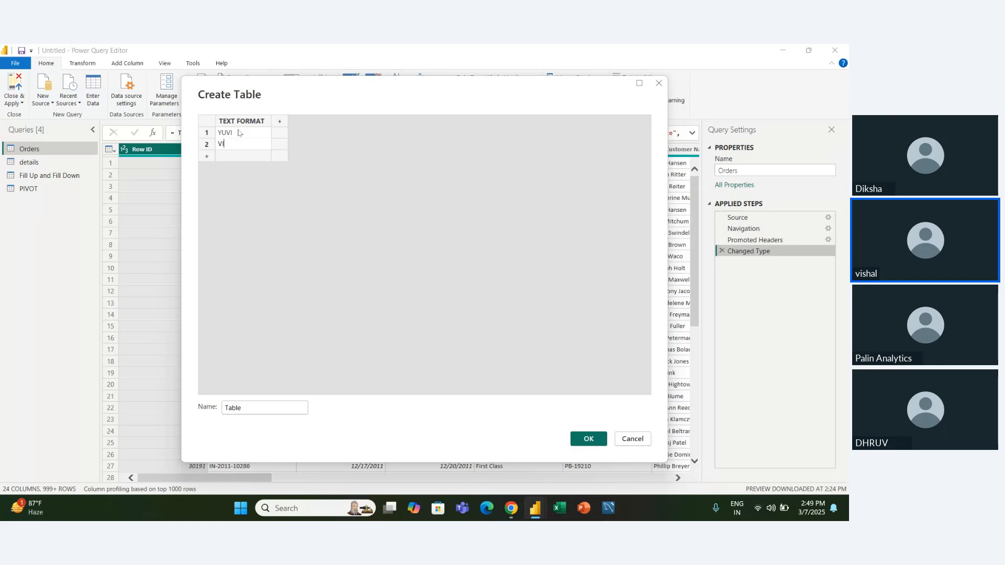
pyautogui.write('RITI')
pyautogui.press('Return')
pyautogui.write('S')
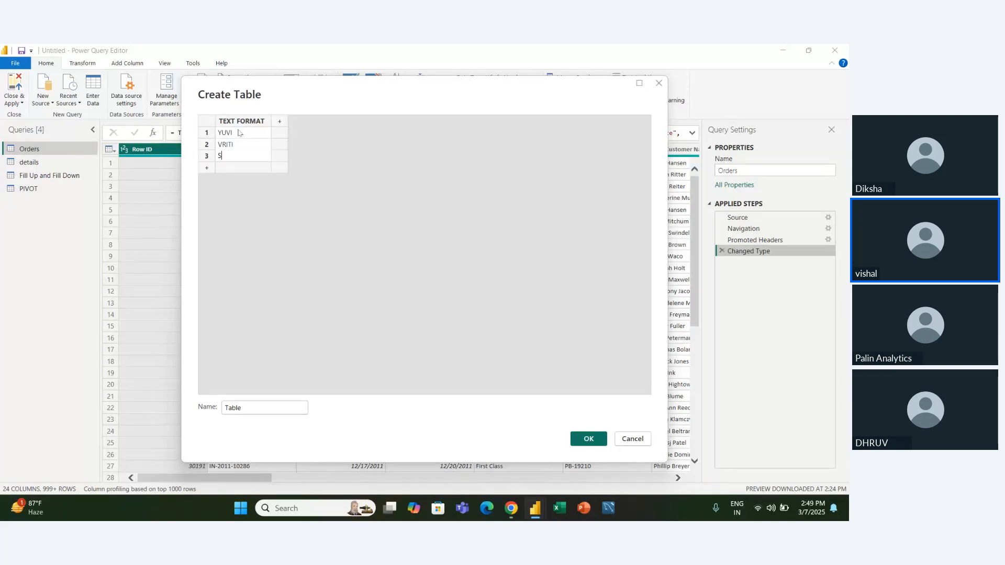
pyautogui.write('HA')
pyautogui.write('NU')
pyautogui.press('Return')
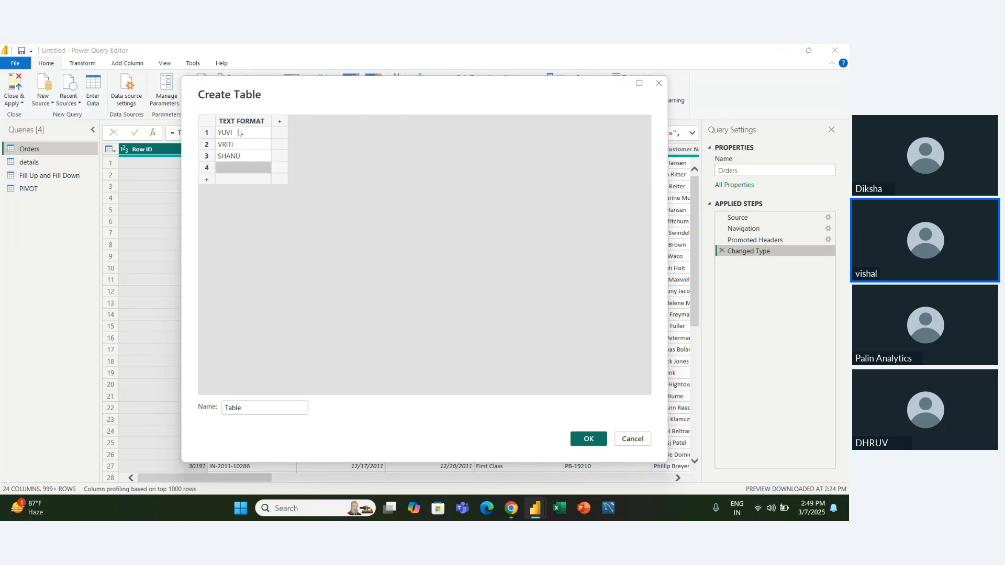
# - Enter a fourth first name in uppercase in row 4, with extra spaces before and after it
pyautogui.write('DIKSHA')
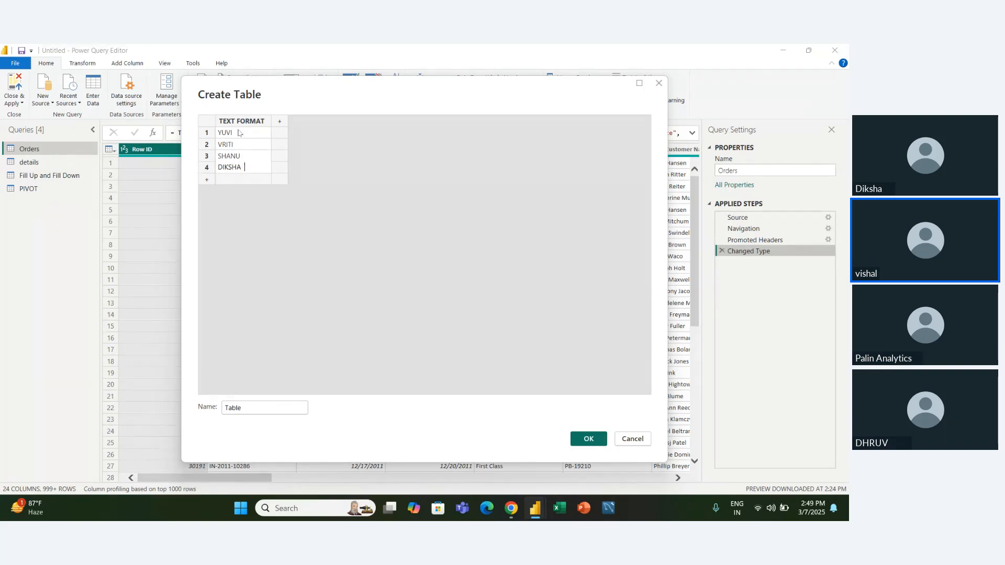
pyautogui.press('Return')
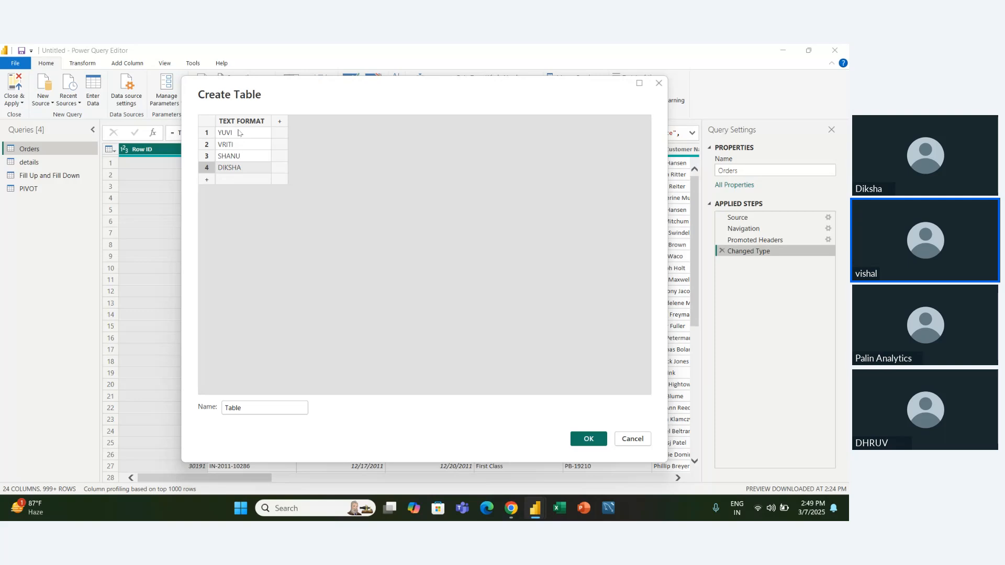
pyautogui.click(227, 168)
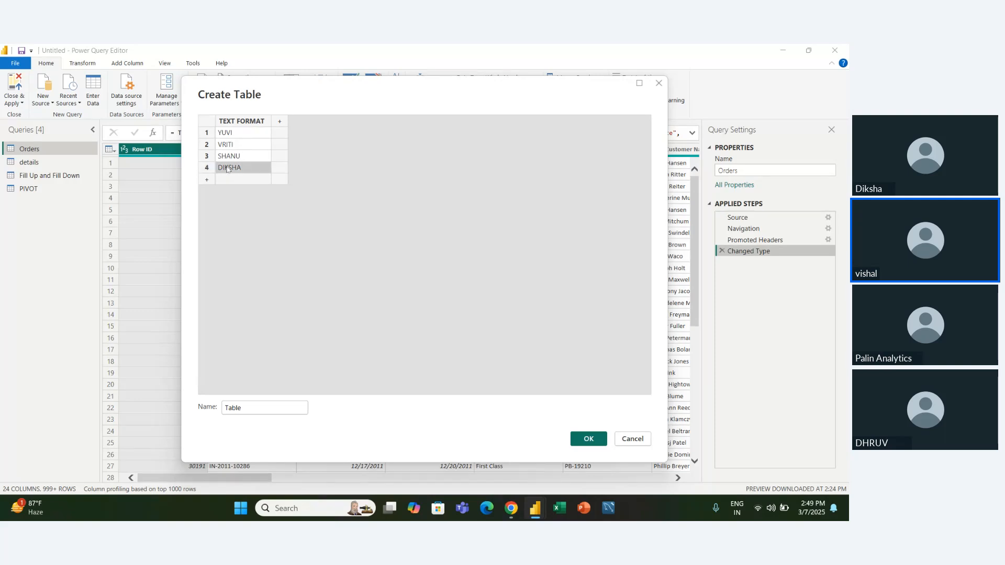
pyautogui.doubleClick(228, 169)
pyautogui.press('Left')
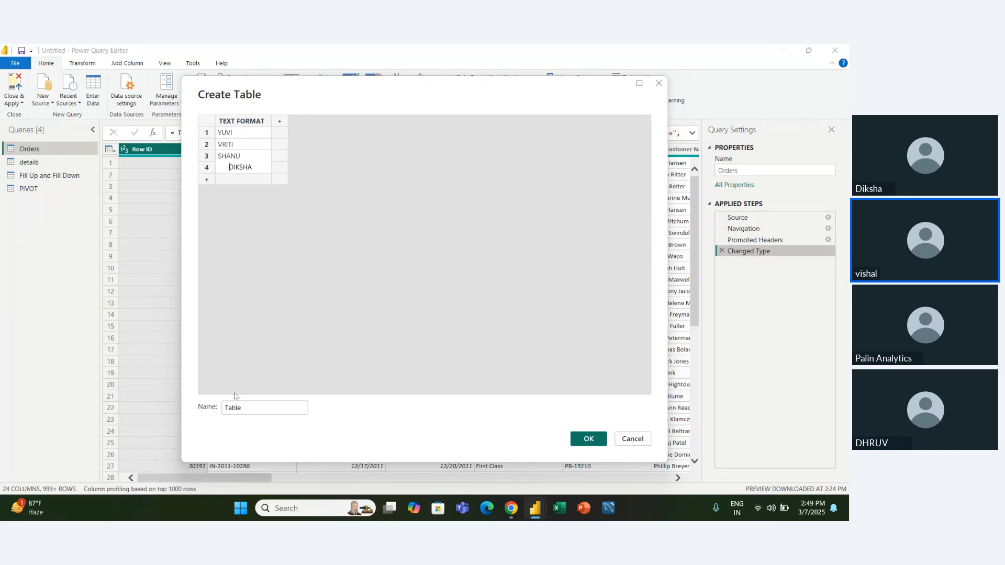
# - Name the new table TEXT FORMAT and create it
pyautogui.moveTo(244, 407); pyautogui.dragTo(210, 410)
pyautogui.write('TEX')
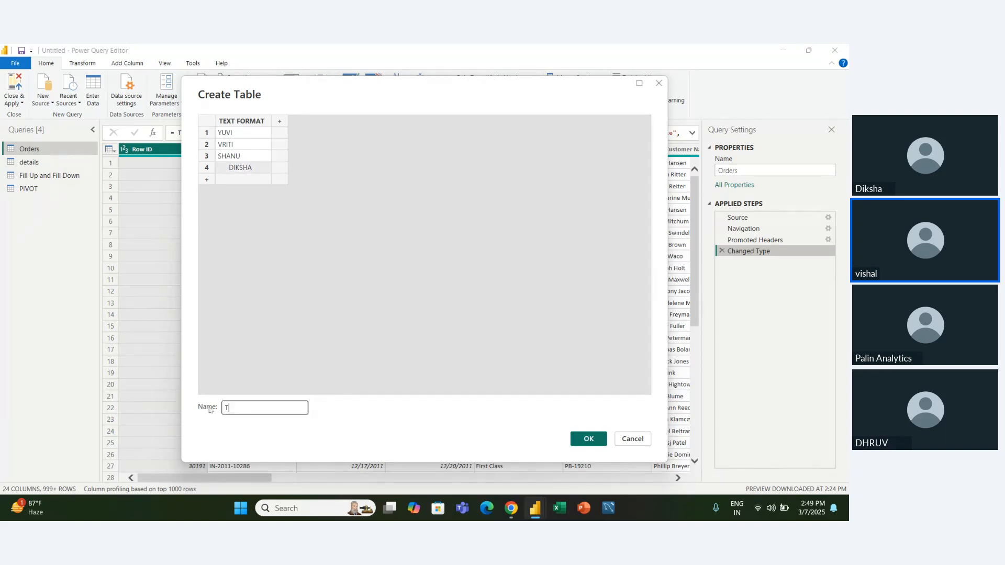
pyautogui.write('T FORMAT')
pyautogui.press('Return')
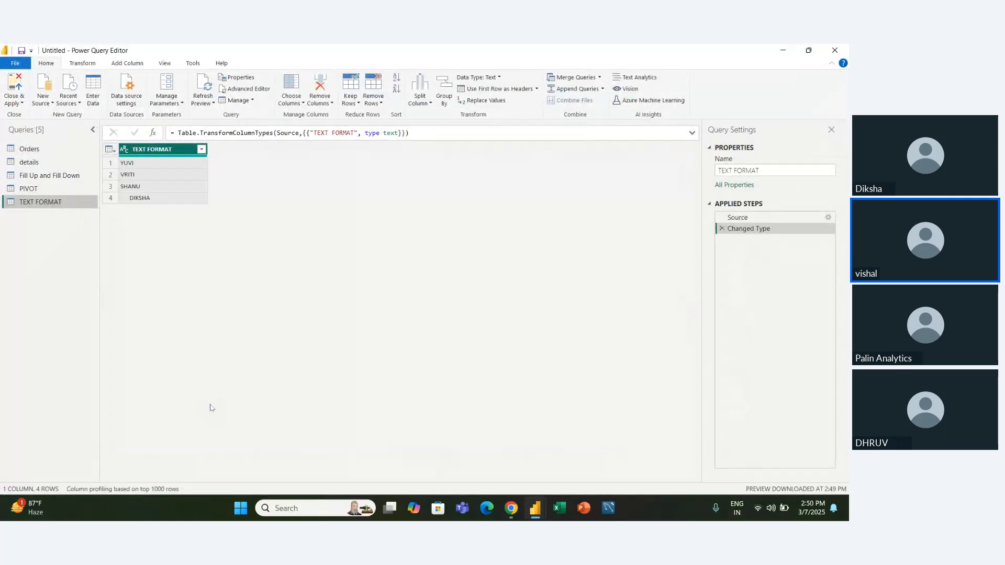
pyautogui.click(82, 63)
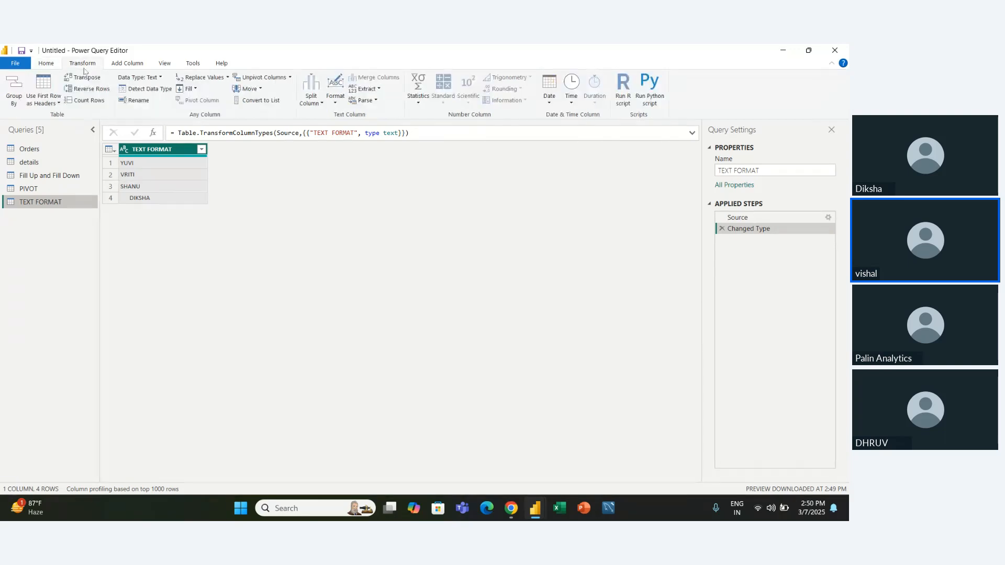
pyautogui.click(336, 104)
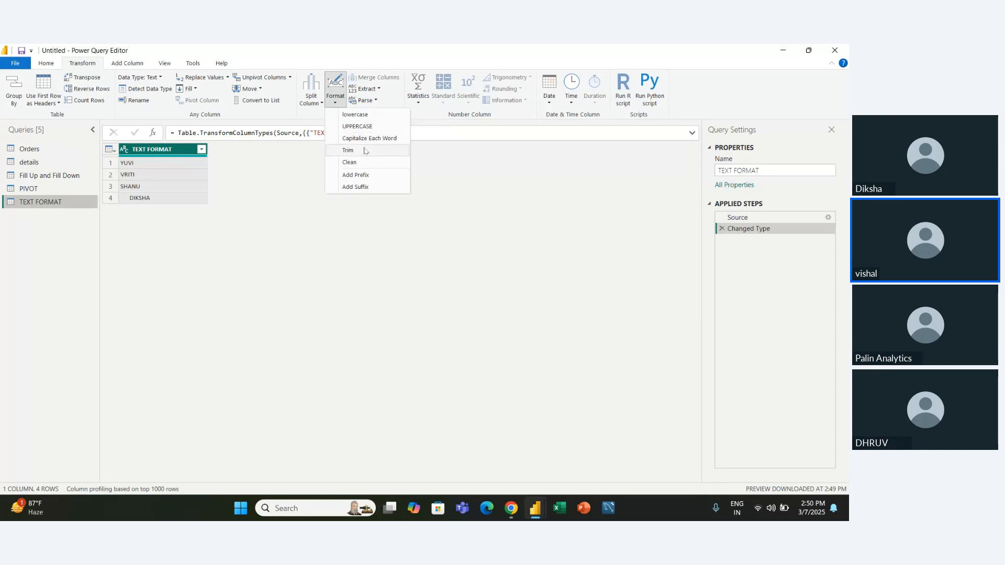
pyautogui.click(322, 260)
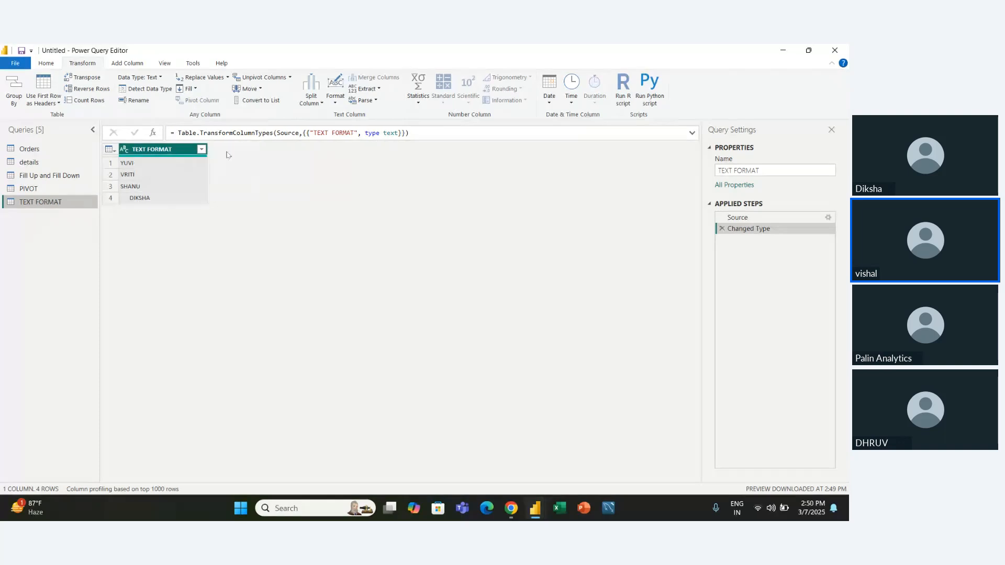
# - Start a custom column in the TEXT FORMAT query and name it LENGTH
pyautogui.click(128, 62)
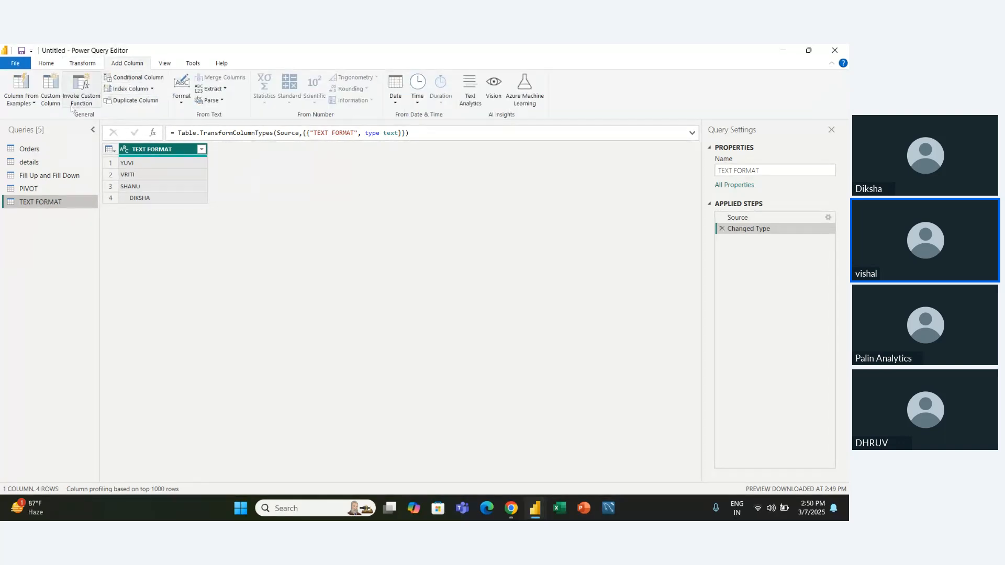
pyautogui.click(48, 99)
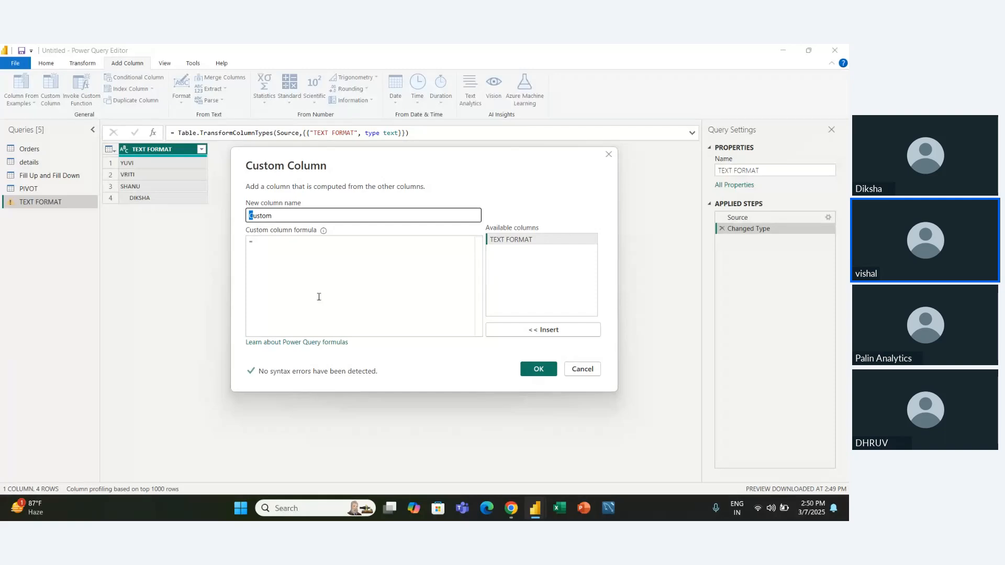
pyautogui.write('LENGTH')
pyautogui.press('Tab')
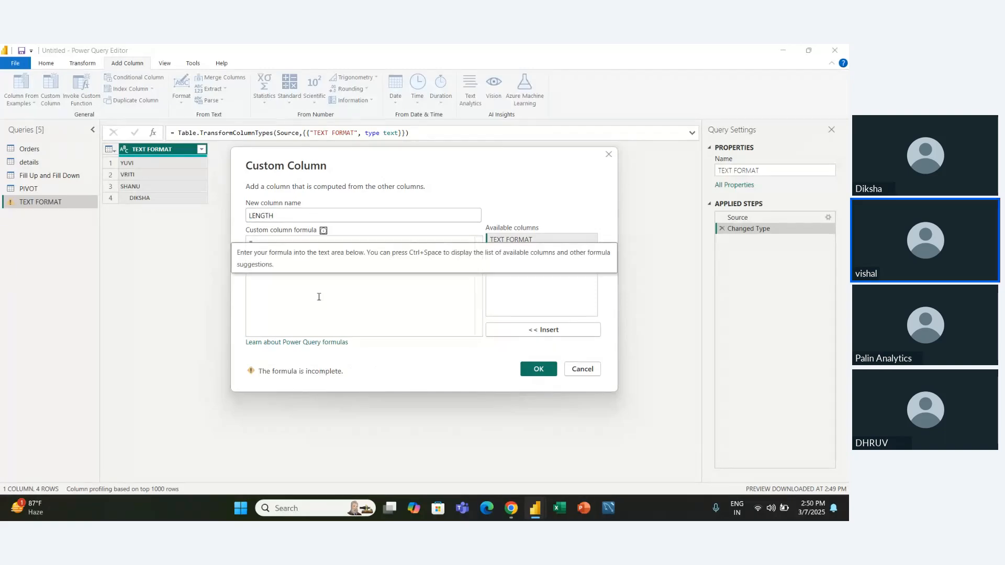
pyautogui.press('Tab')
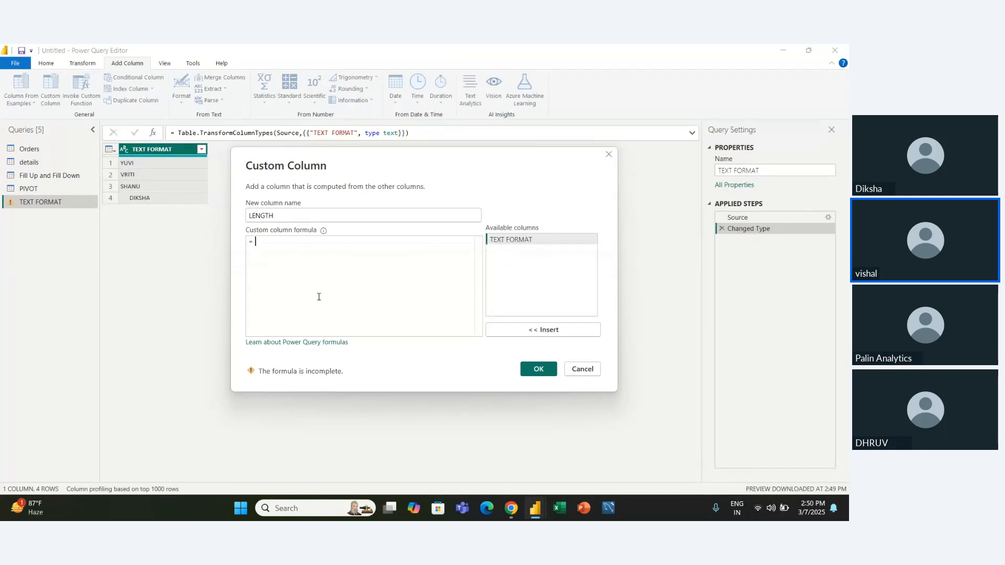
# - Set the custom column's formula to Text.Length[TEXT FORMAT] and add the column to the table
pyautogui.write('L')
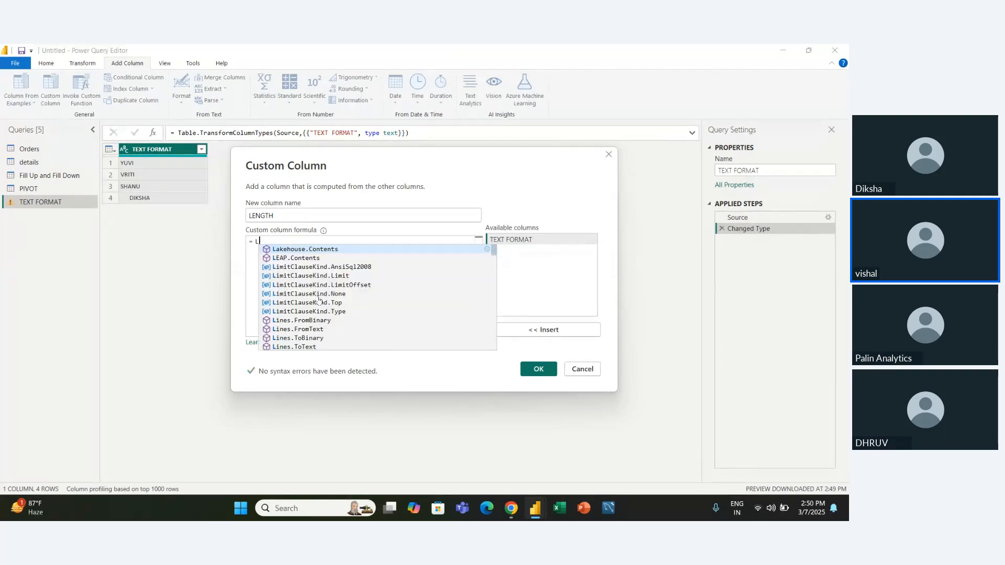
pyautogui.write('EN')
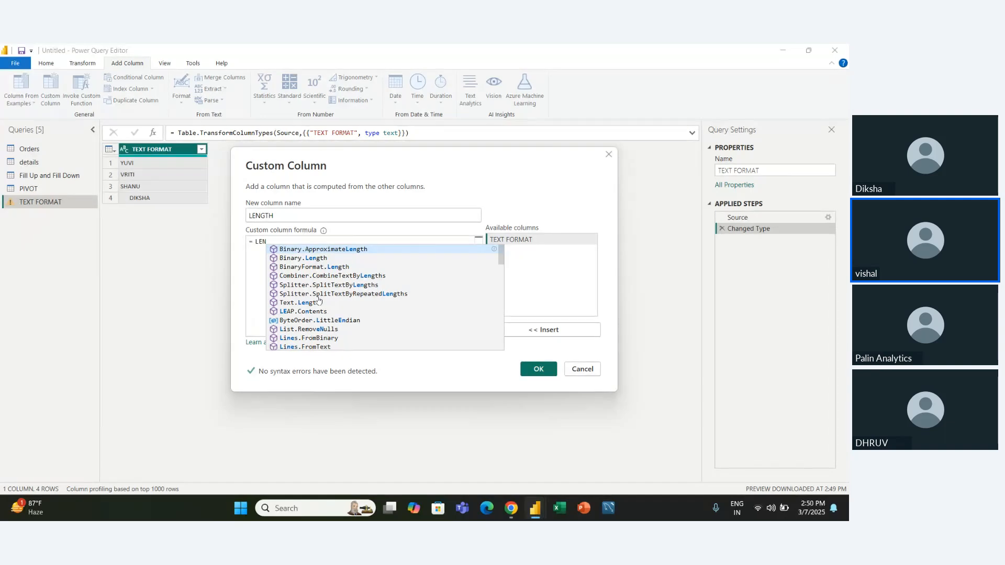
pyautogui.write('GHT')
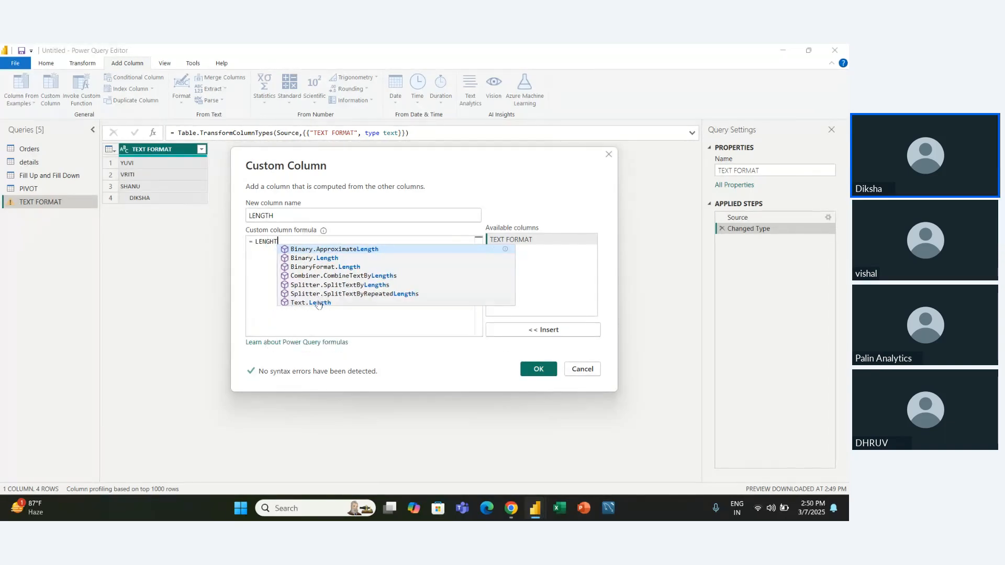
pyautogui.click(319, 302)
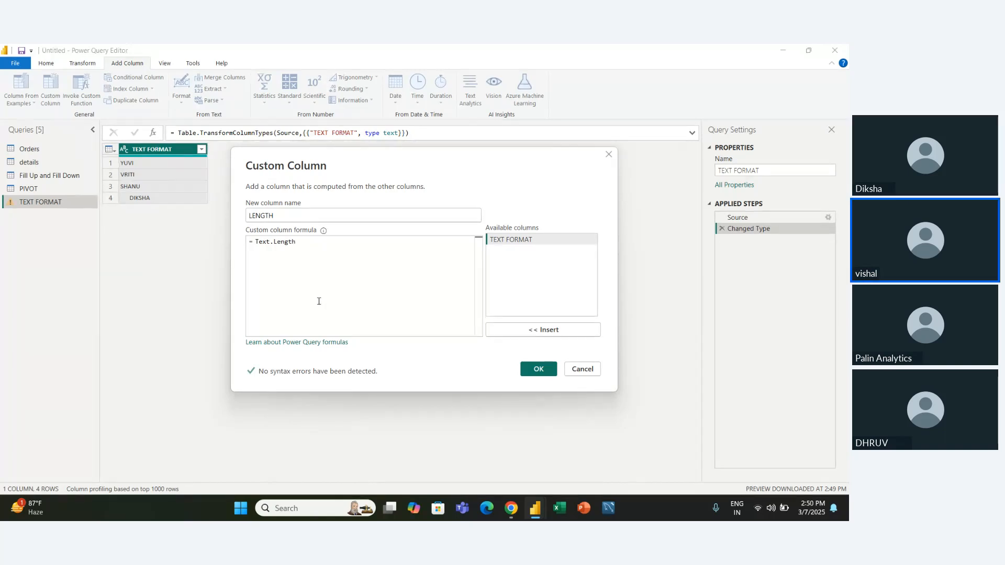
pyautogui.click(532, 241)
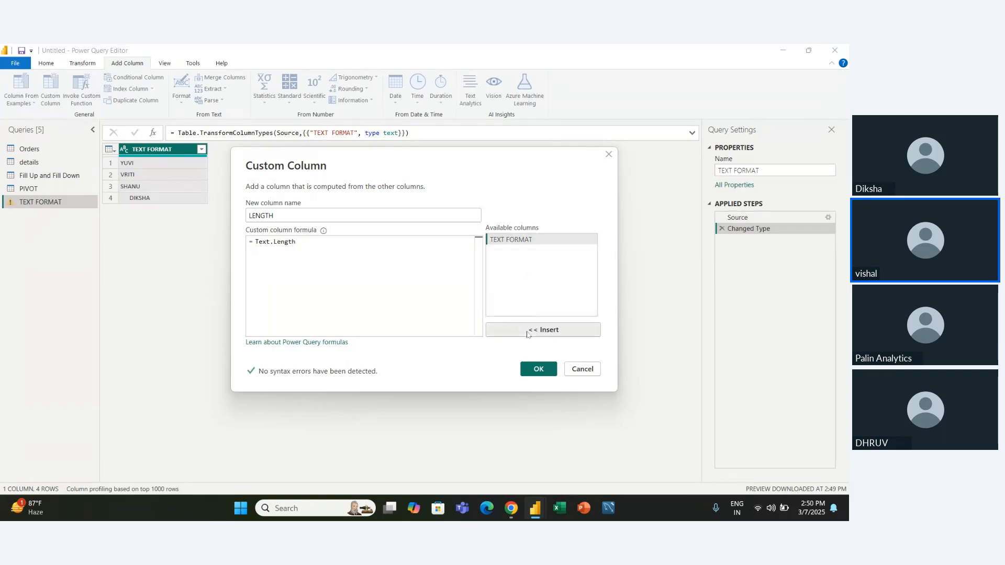
pyautogui.click(544, 330)
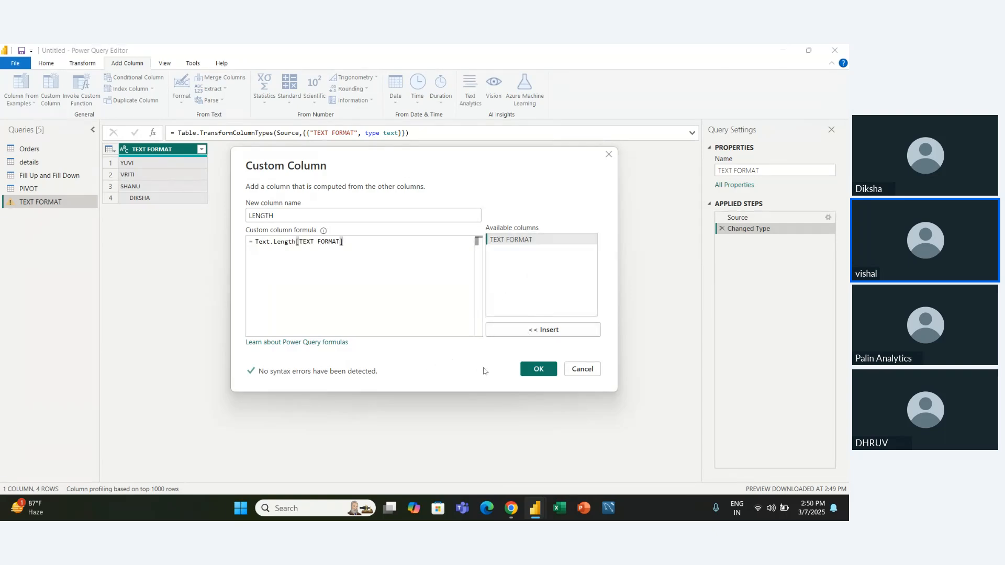
pyautogui.click(532, 367)
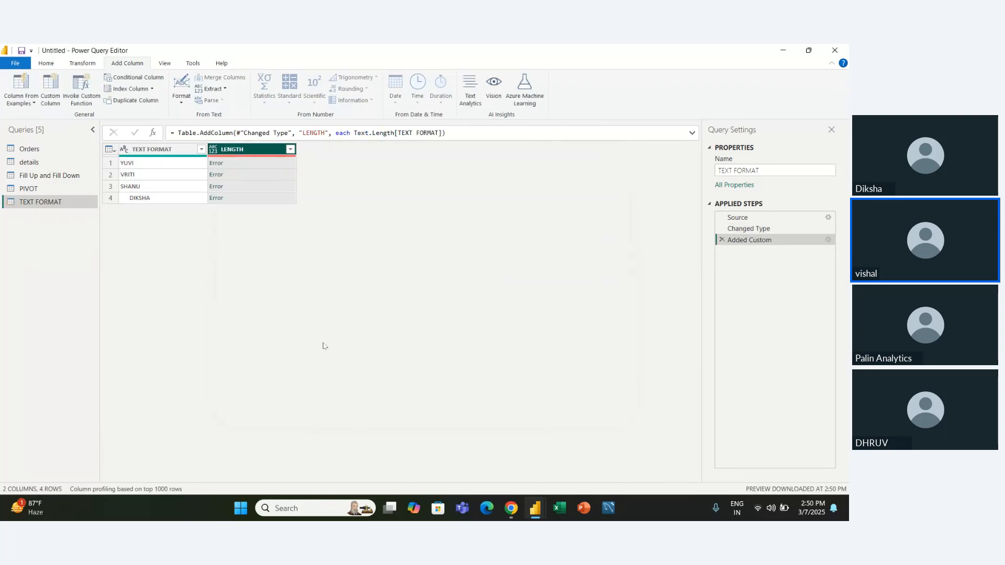
# - Correct the LENGTH custom column's formula to Text.Length([TEXT FORMAT]) by enclosing the column reference in parentheses
pyautogui.doubleClick(753, 241)
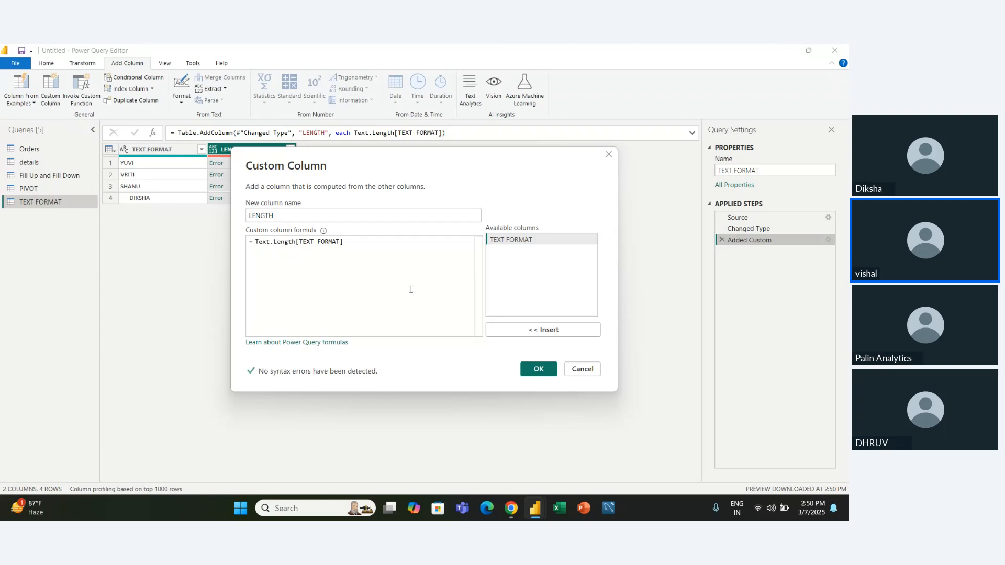
pyautogui.click(370, 254)
pyautogui.press('Left')
pyautogui.press('Left')
pyautogui.press('Left')
pyautogui.press('Left')
pyautogui.press('Left')
pyautogui.press('Left')
pyautogui.press('Left')
pyautogui.press('Left')
pyautogui.press('Left')
pyautogui.press('Left')
pyautogui.press('Left')
pyautogui.press('Left')
pyautogui.press('Left')
pyautogui.press('Left')
pyautogui.press('Right')
pyautogui.write('(')
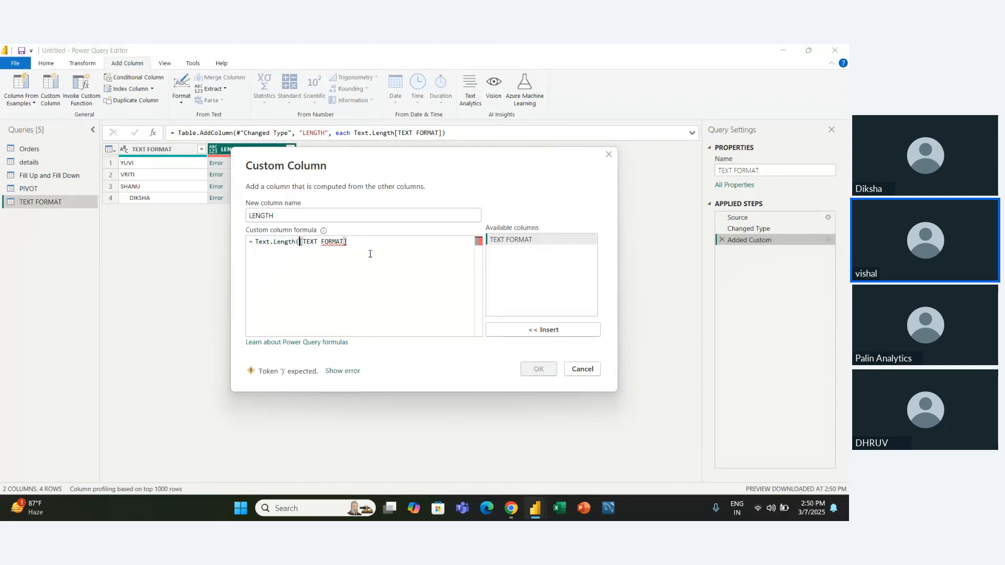
pyautogui.press('End')
pyautogui.write(')')
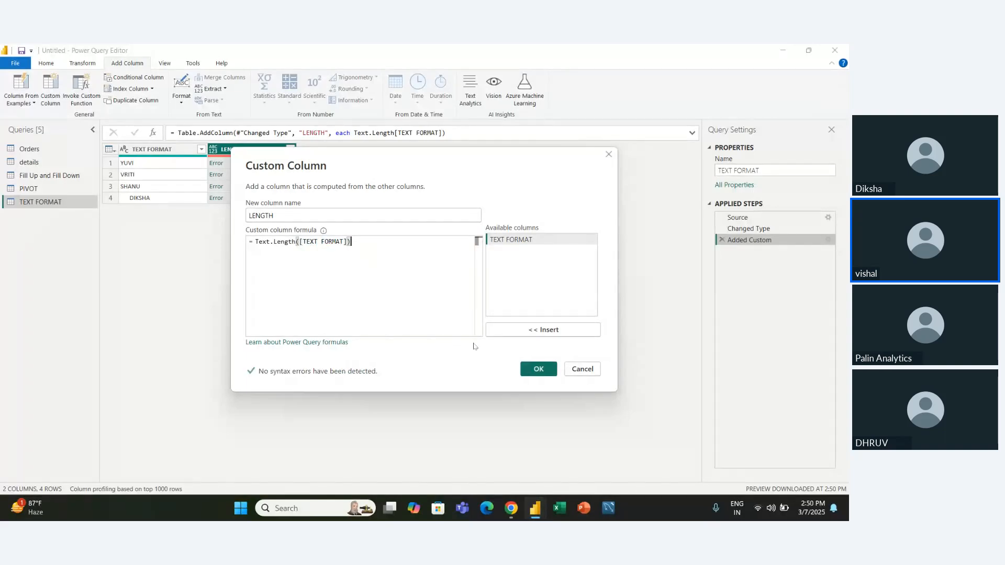
pyautogui.click(537, 369)
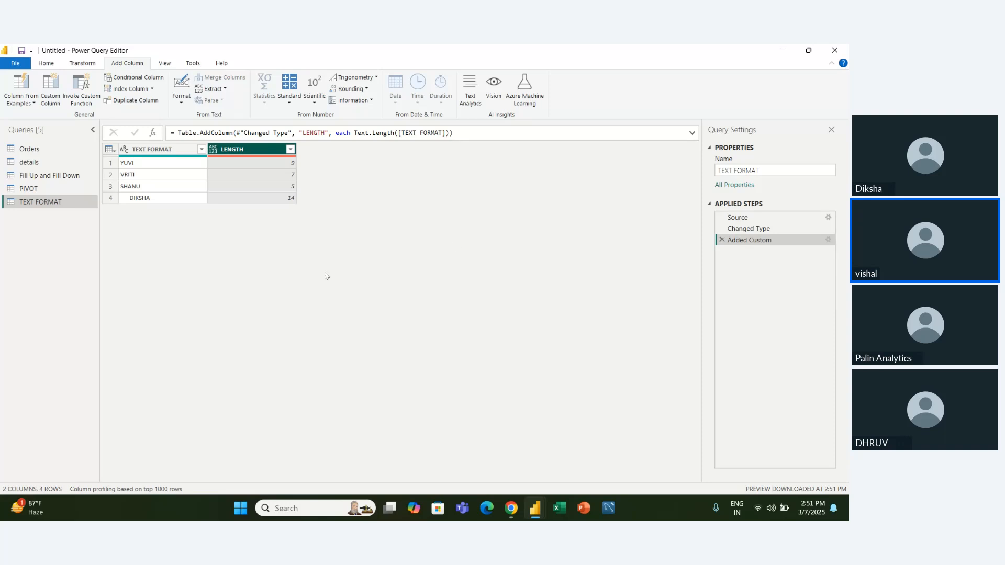
# - Set the LENGTH column's data type to Whole Number
pyautogui.click(213, 150)
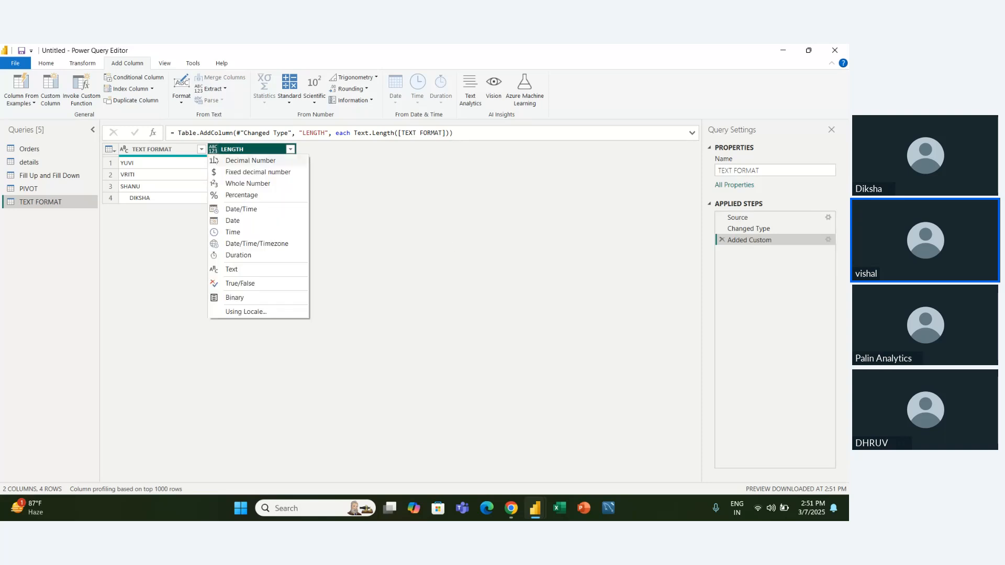
pyautogui.click(233, 184)
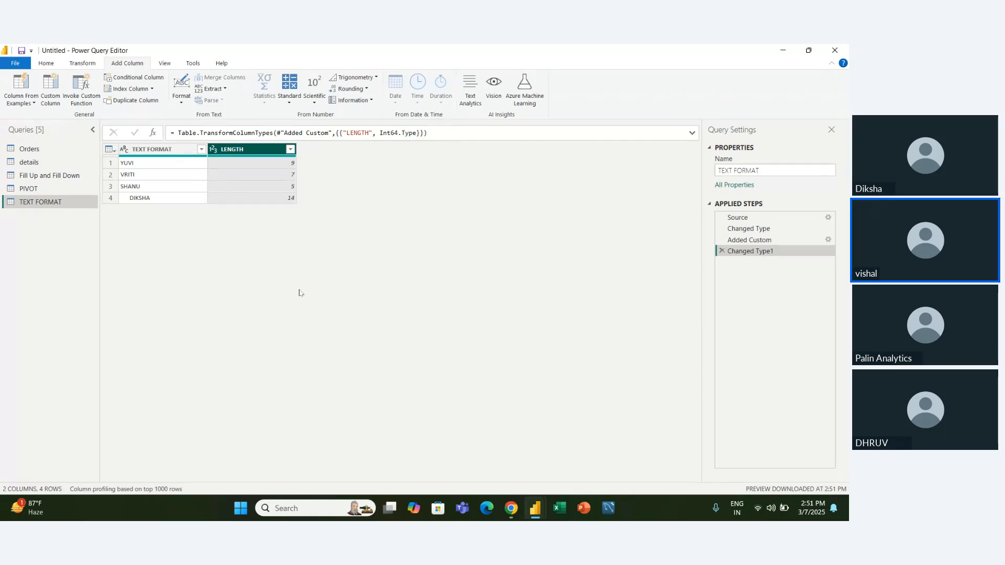
# - Apply the Trim format to the TEXT FORMAT column after the LENGTH type change
pyautogui.click(173, 150)
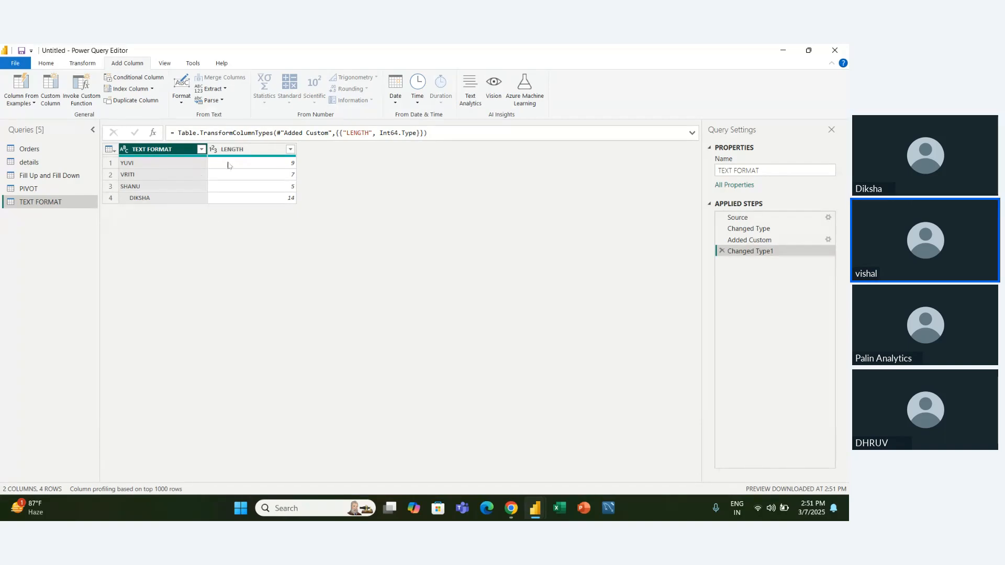
pyautogui.click(82, 63)
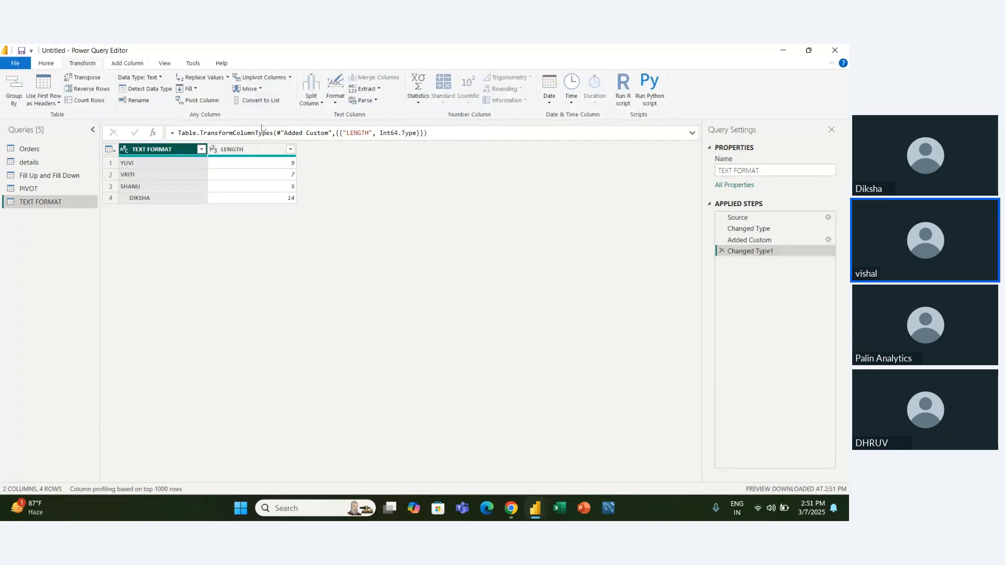
pyautogui.click(339, 104)
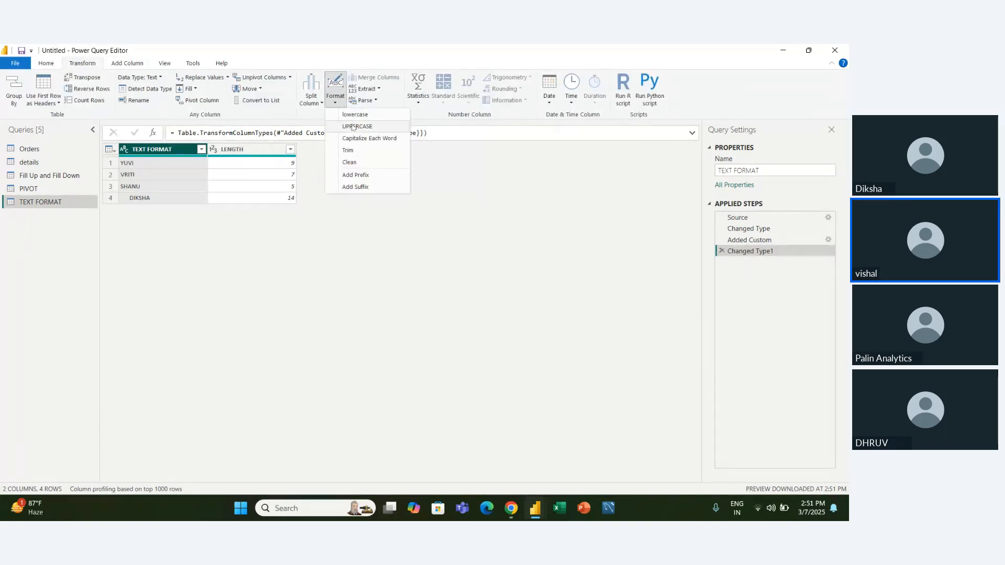
pyautogui.click(349, 150)
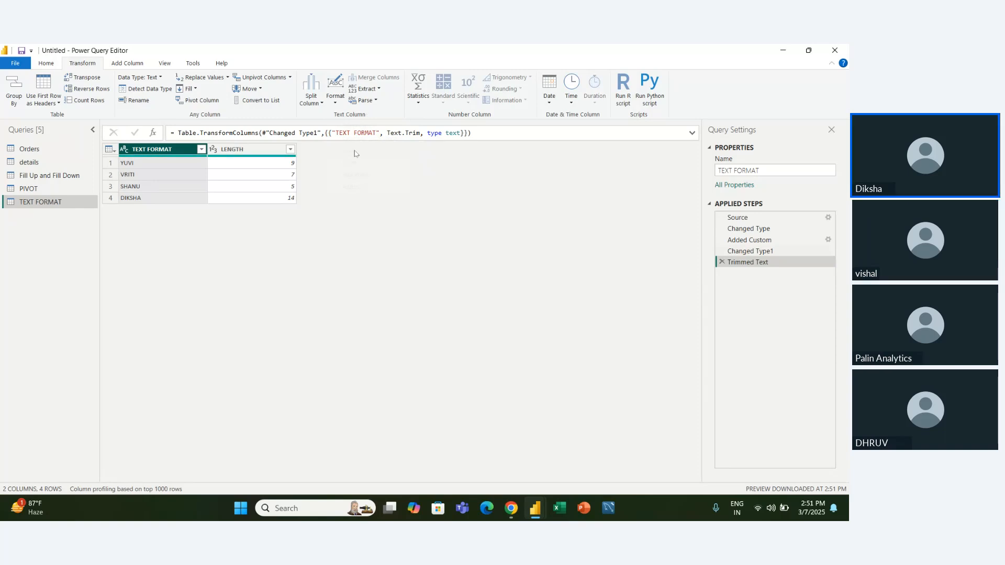
# - Review the LENGTH column and the formula behind its Added Custom step
pyautogui.click(269, 163)
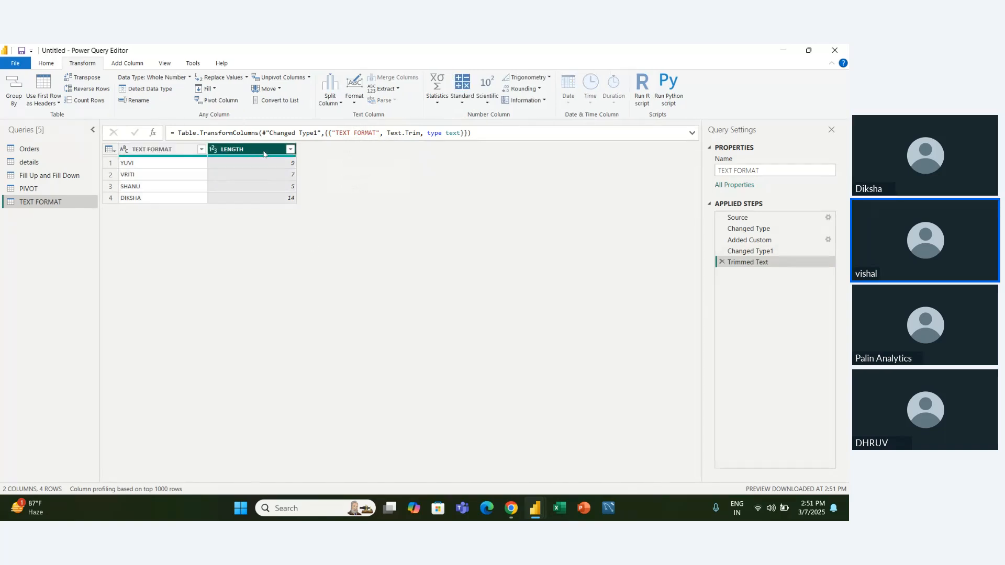
pyautogui.click(749, 252)
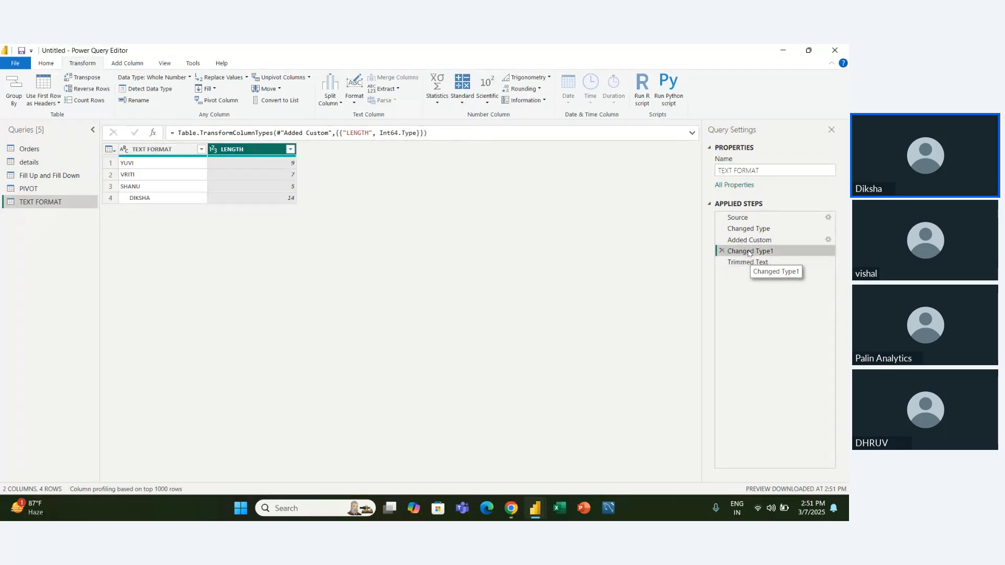
pyautogui.doubleClick(749, 242)
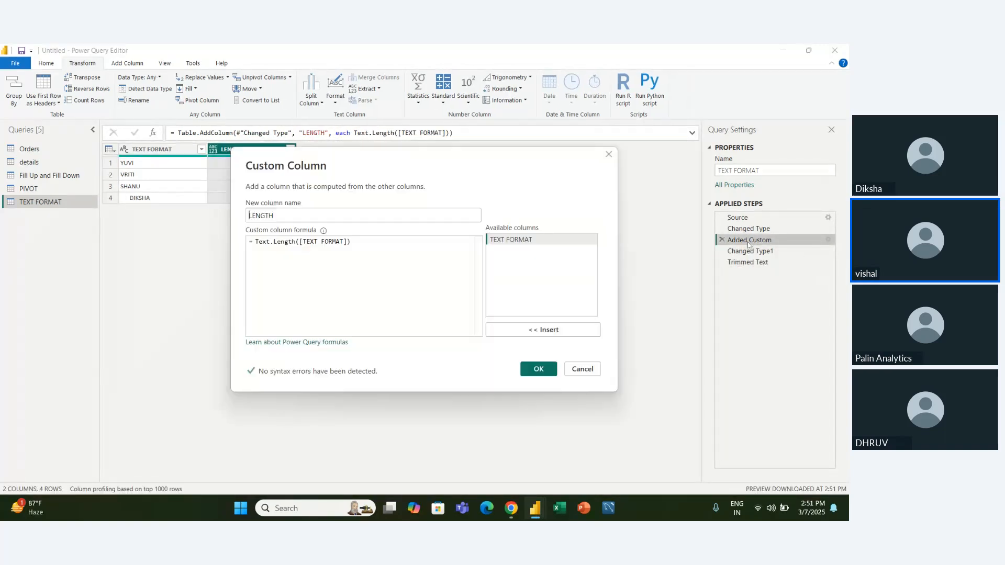
pyautogui.click(538, 369)
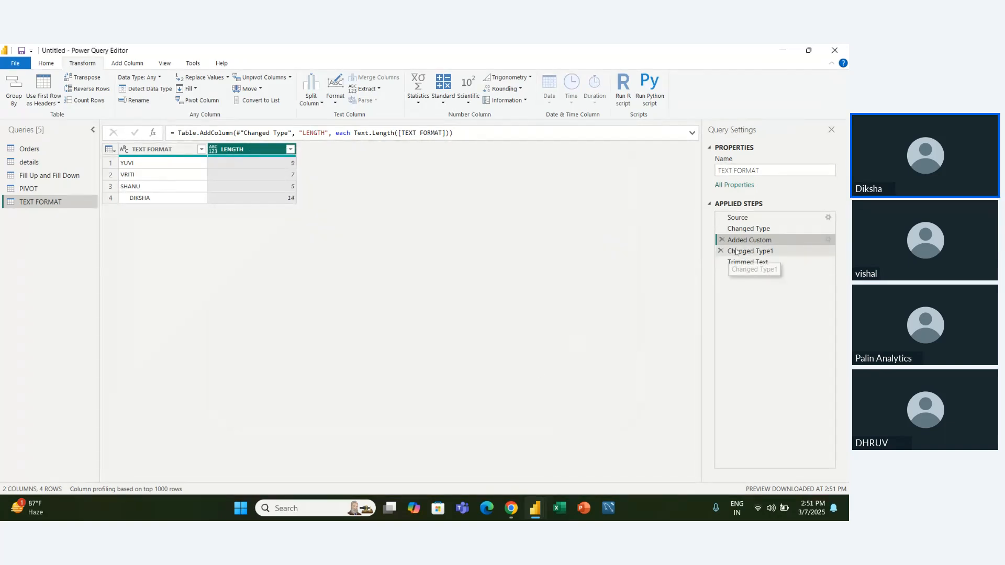
# - Re-enter the [TEXT FORMAT] column reference inside Text.Length in the Added Custom step and accept the formula
pyautogui.click(829, 239)
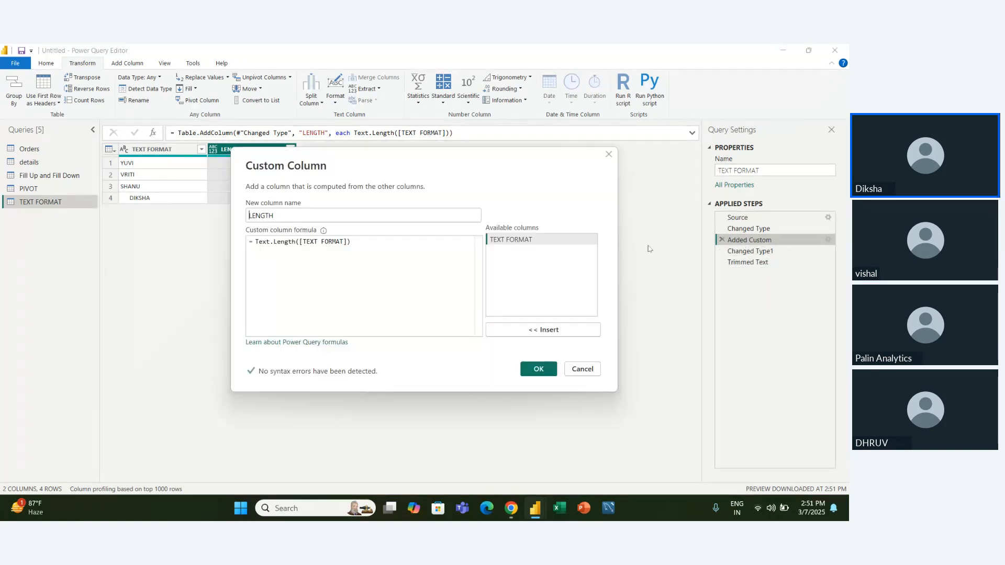
pyautogui.press('BackSpace')
pyautogui.press('BackSpace')
pyautogui.press('BackSpace')
pyautogui.press('BackSpace')
pyautogui.press('BackSpace')
pyautogui.press('BackSpace')
pyautogui.press('BackSpace')
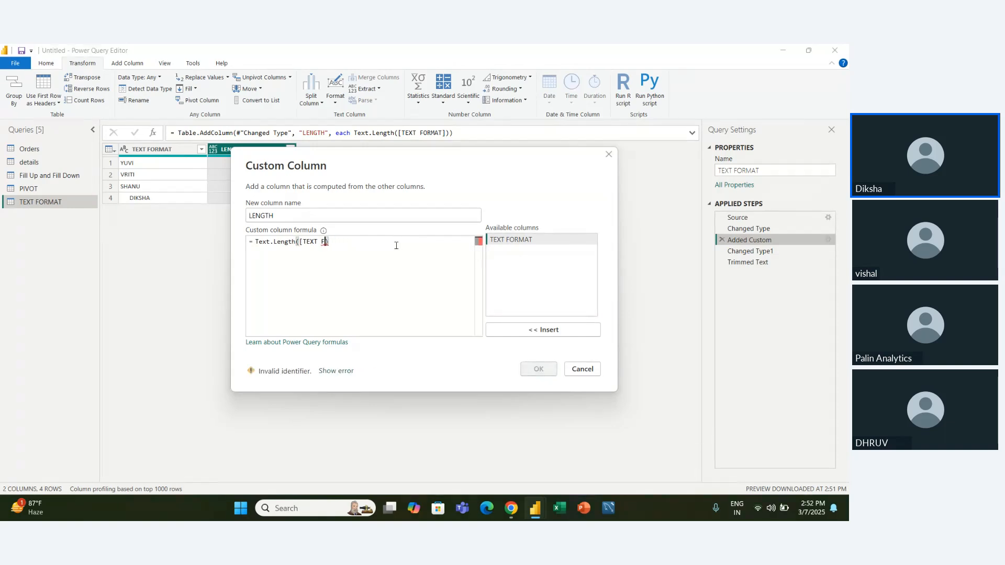
pyautogui.click(516, 331)
pyautogui.moveTo(321, 244); pyautogui.dragTo(301, 244)
pyautogui.press('BackSpace')
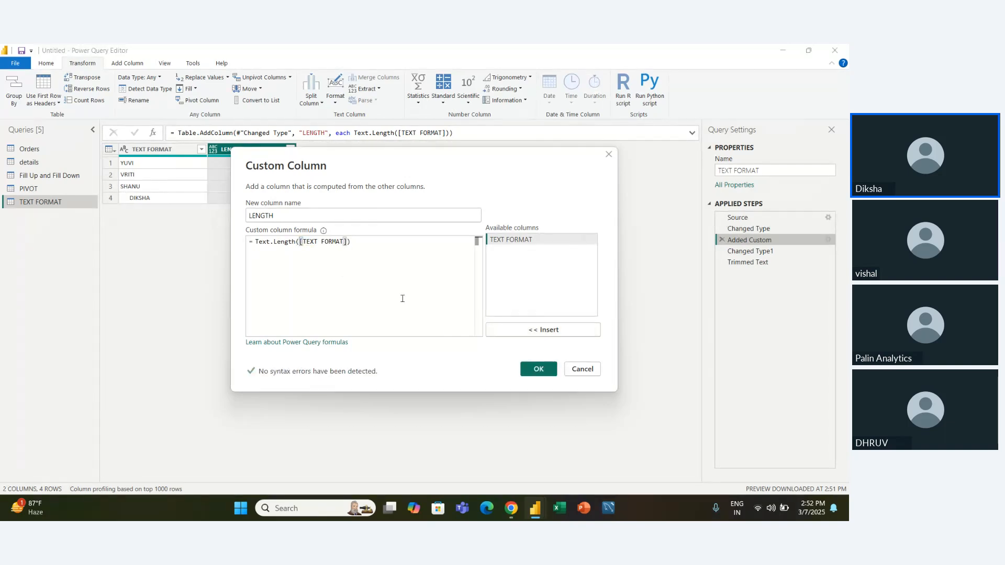
pyautogui.click(539, 369)
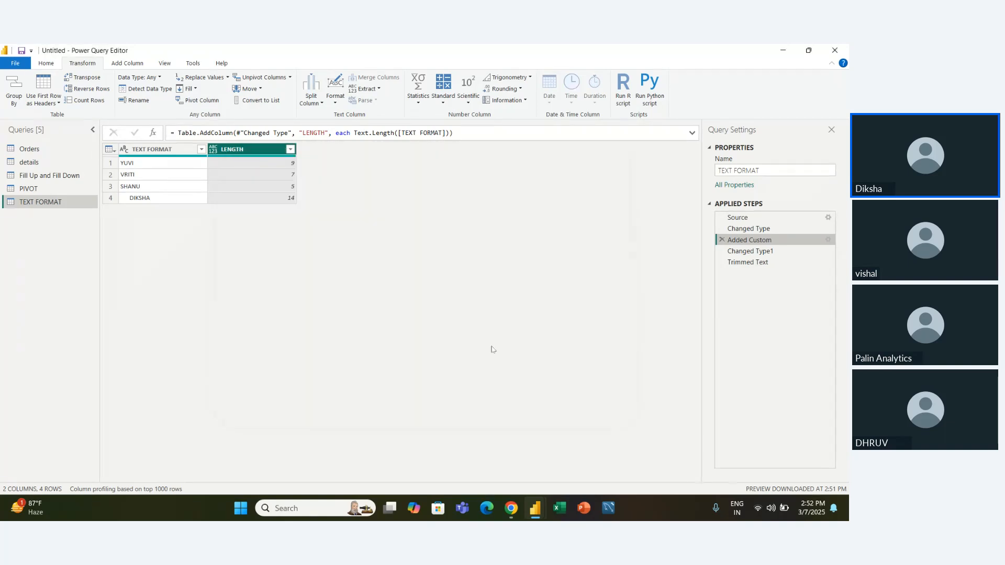
# - Refresh the preview of the TEXT FORMAT query at the Added Custom step
pyautogui.click(47, 63)
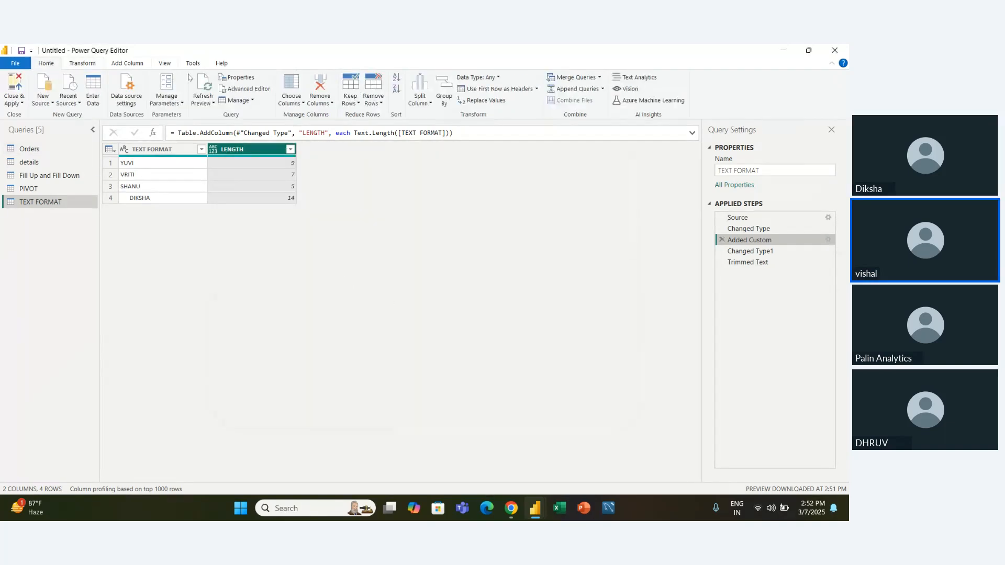
pyautogui.click(205, 90)
pyautogui.click(204, 103)
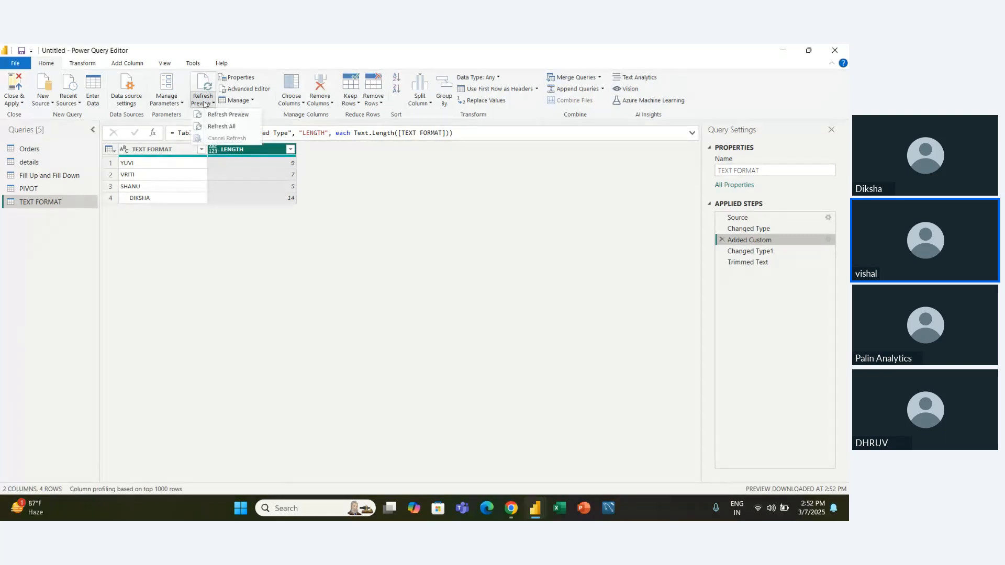
pyautogui.click(213, 120)
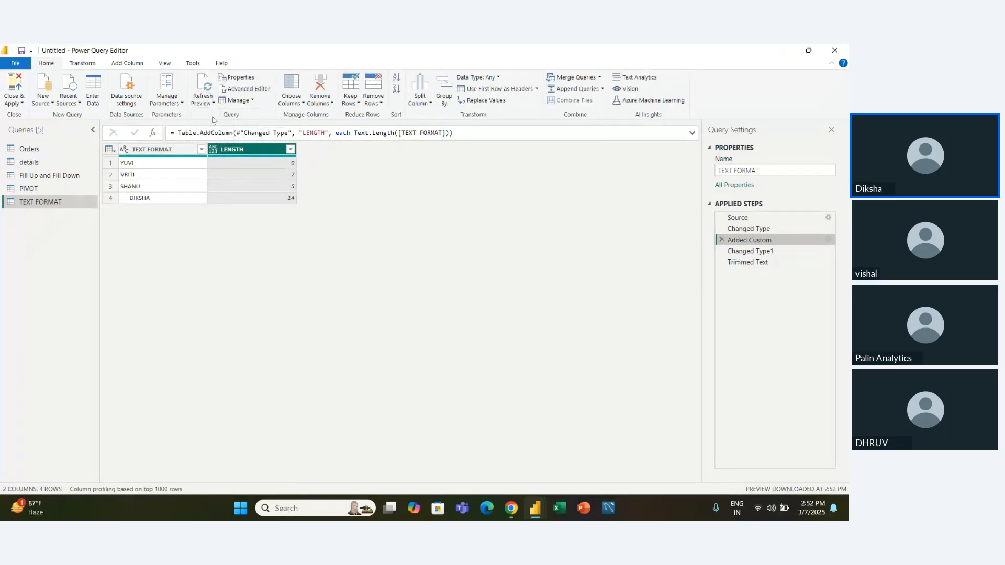
pyautogui.click(181, 155)
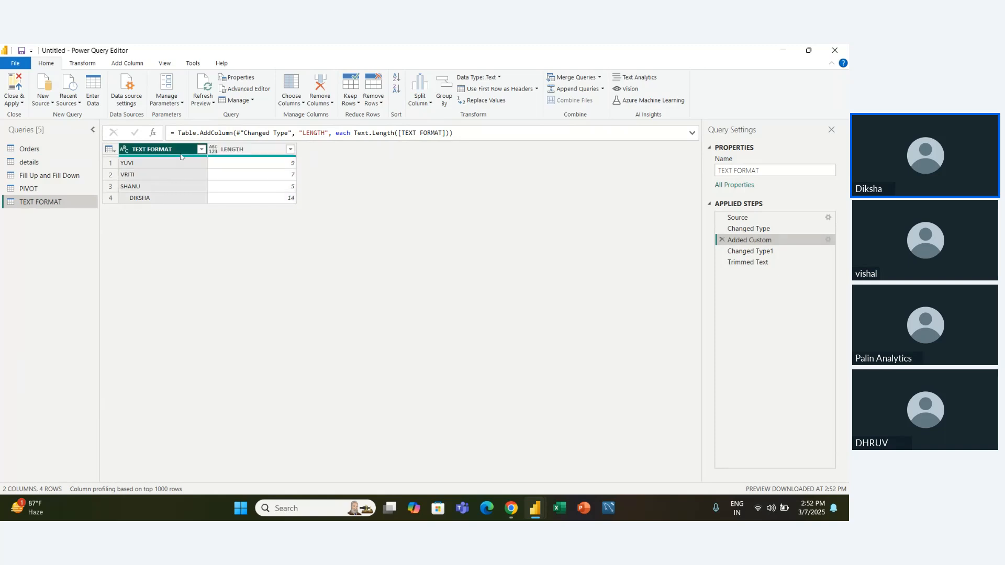
# - Remove the LENGTH column, inserting the removal right after the Added Custom step
pyautogui.rightClick(270, 153)
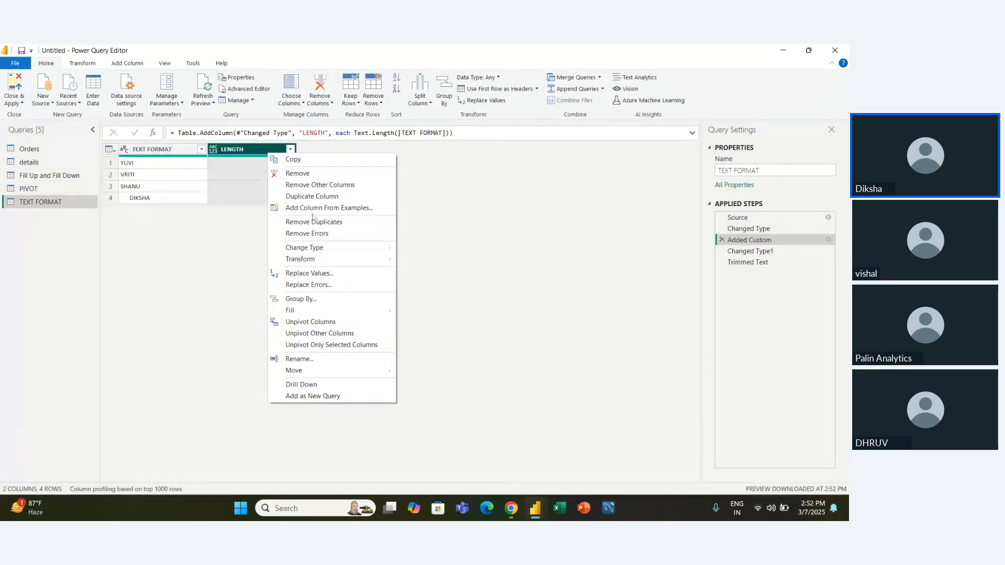
pyautogui.click(306, 174)
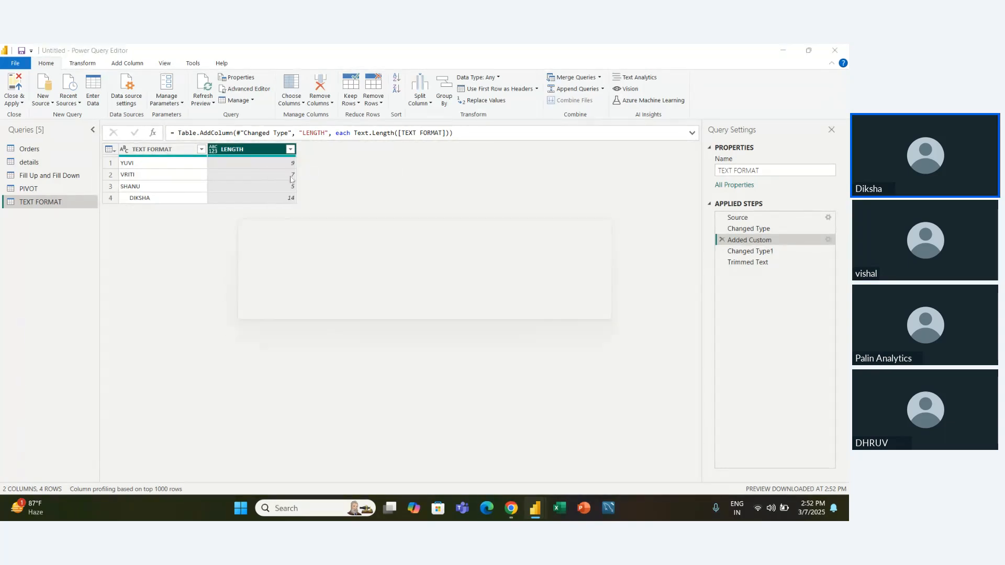
pyautogui.click(523, 297)
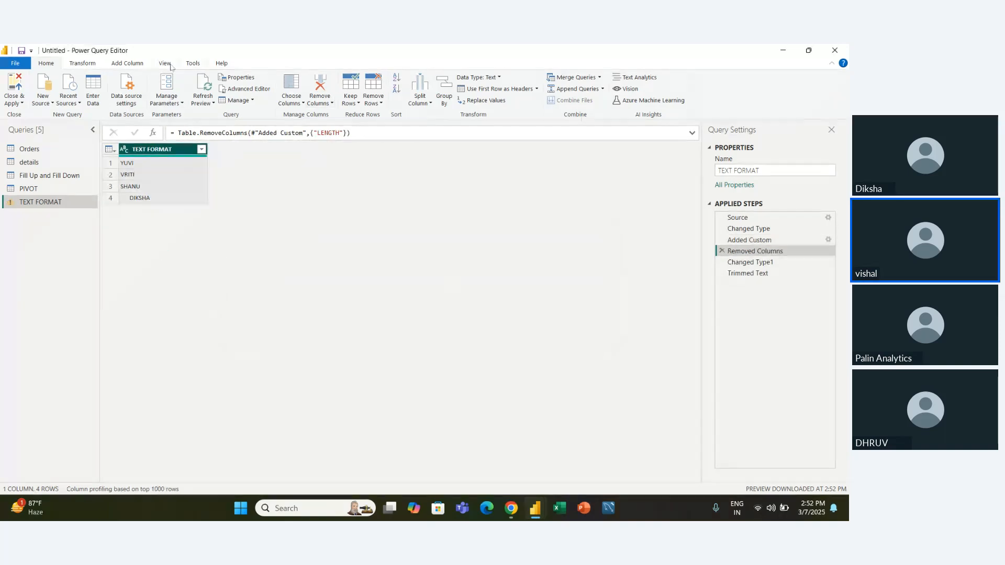
# - Delete the Trimmed Text and Changed Type1 steps from the TEXT FORMAT query
pyautogui.click(78, 63)
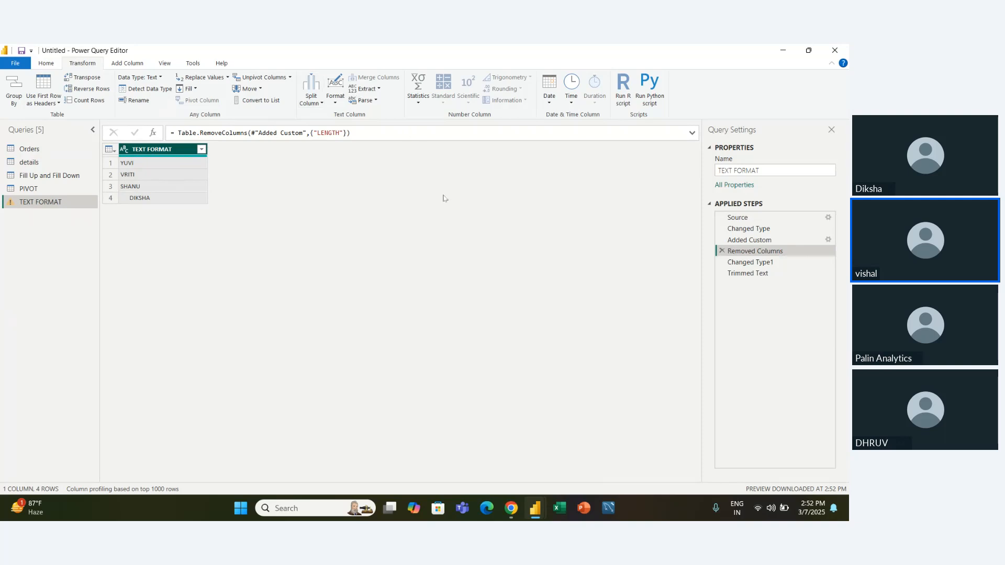
pyautogui.click(743, 263)
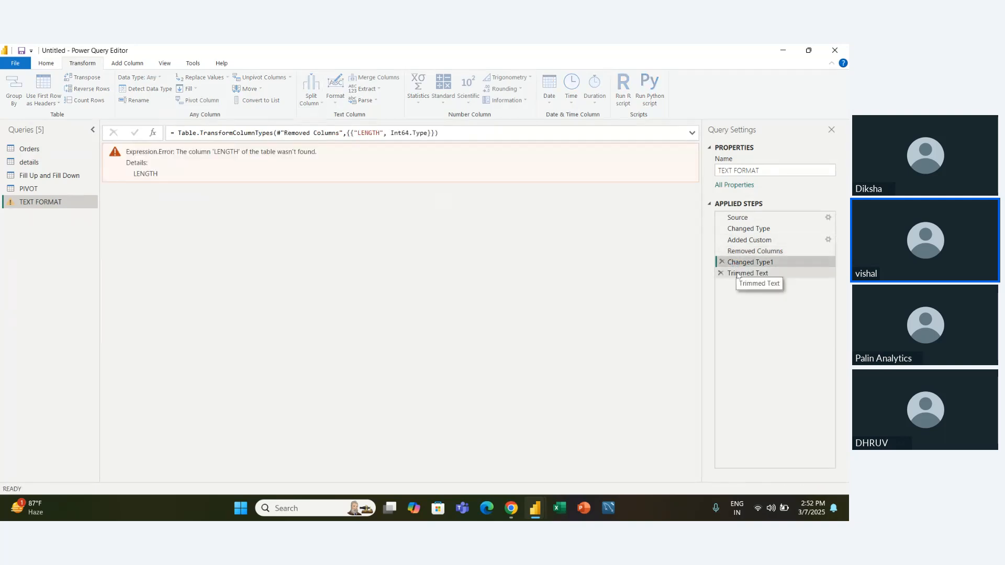
pyautogui.click(738, 273)
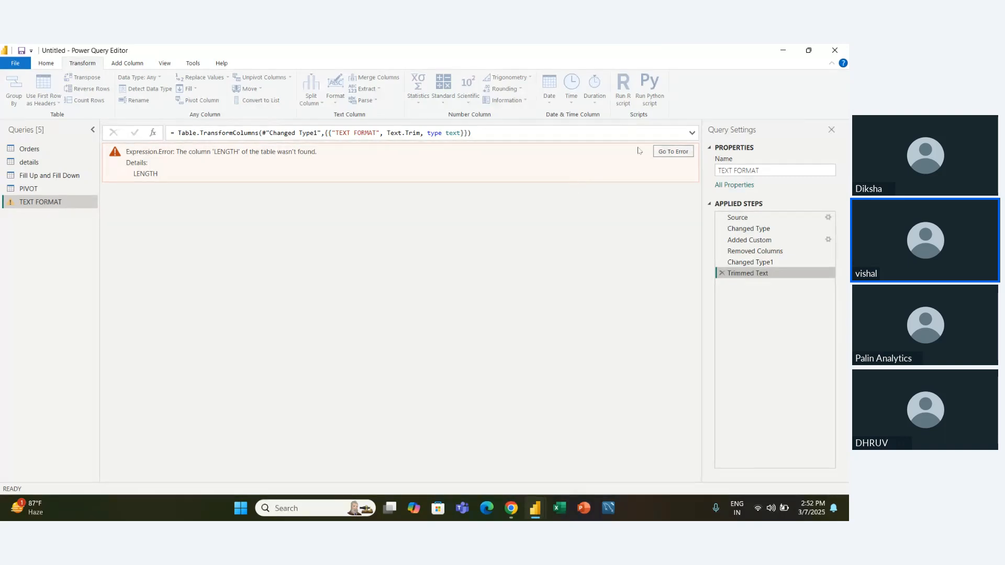
pyautogui.click(720, 273)
pyautogui.click(721, 262)
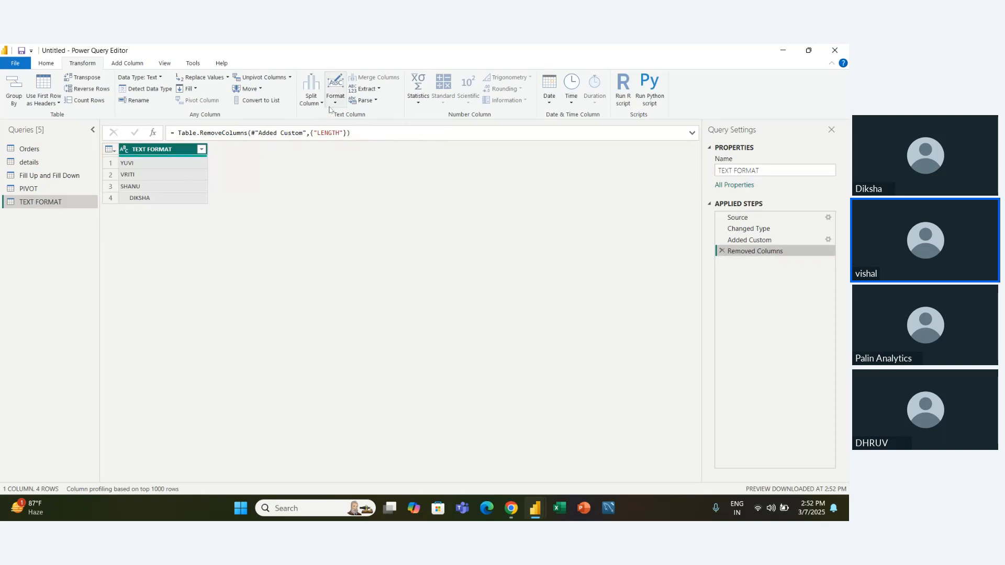
# - Trim the TEXT FORMAT column as the step following Removed Columns
pyautogui.click(335, 89)
pyautogui.click(348, 150)
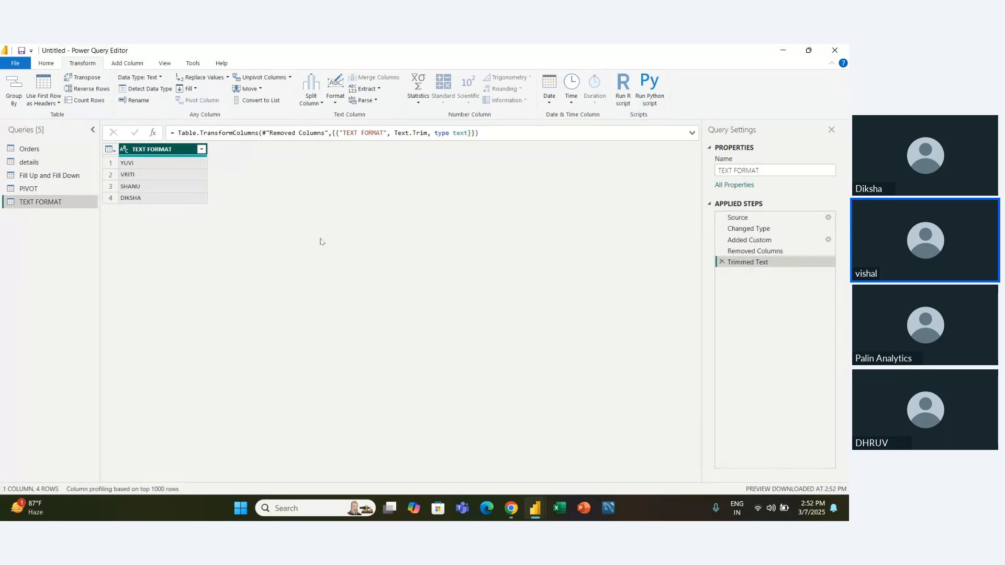
# - Add a custom column named Custom to the TEXT FORMAT query with the formula Text.Length([TEXT FORMAT])
pyautogui.click(138, 64)
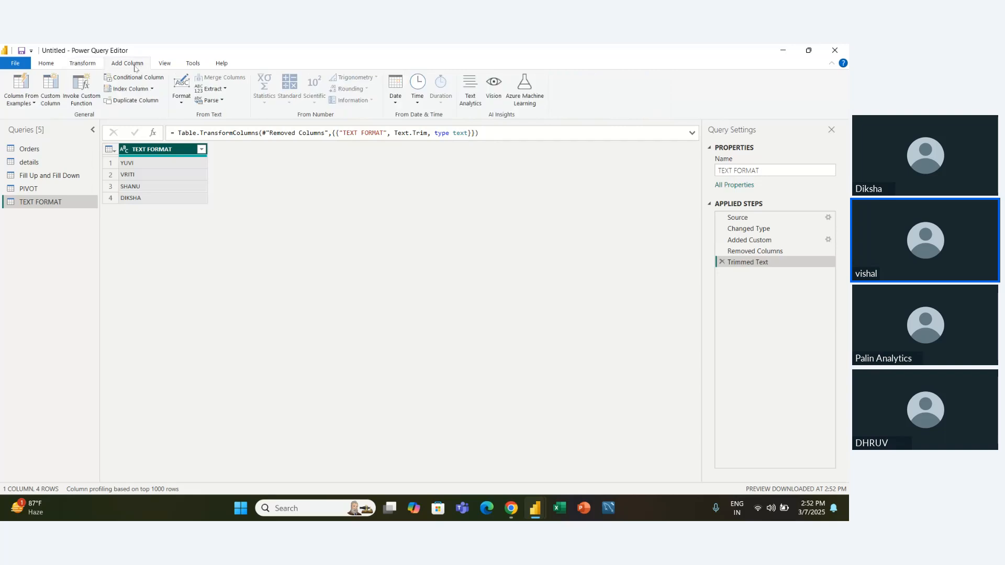
pyautogui.click(50, 94)
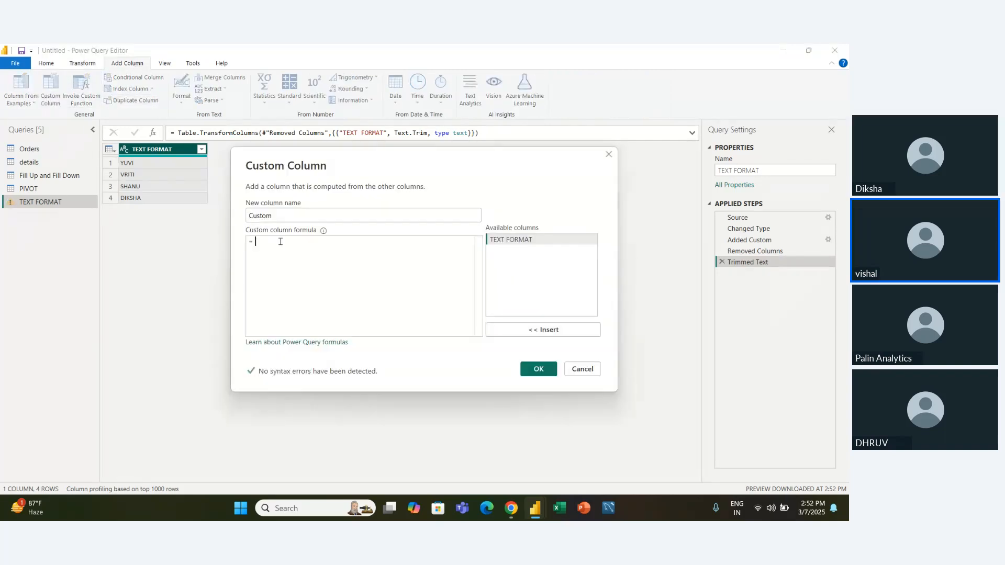
pyautogui.write('LENGTH')
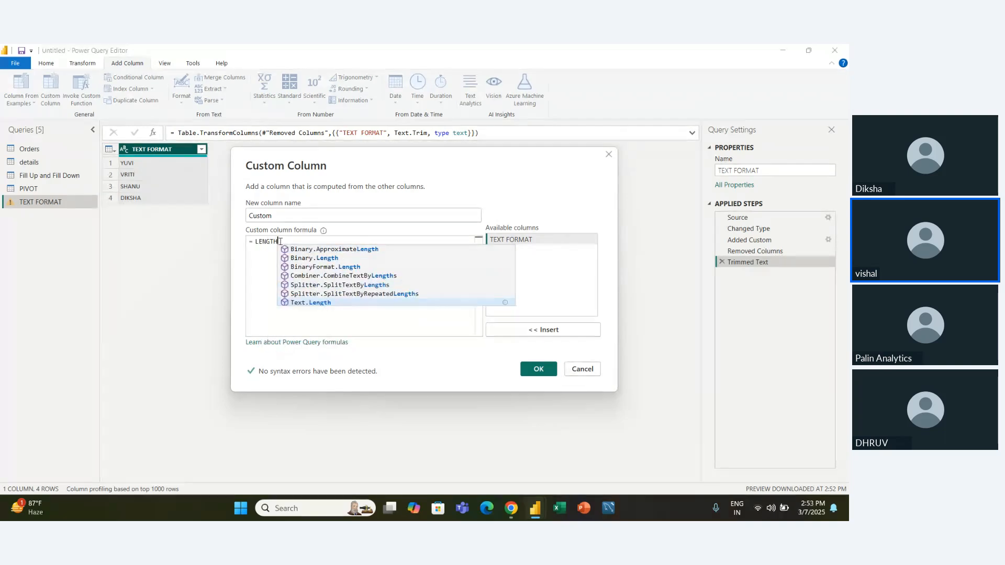
pyautogui.press('Tab')
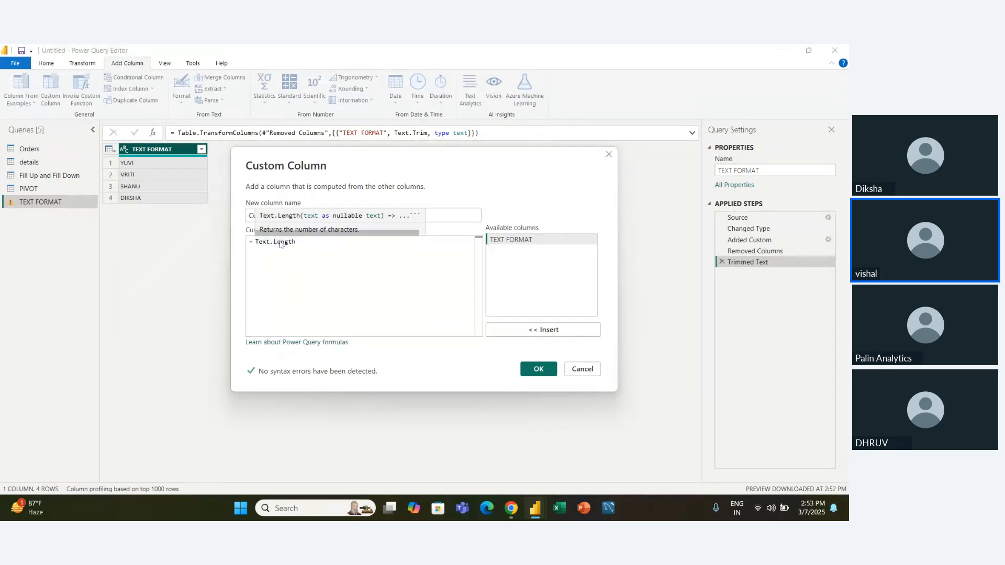
pyautogui.write('(')
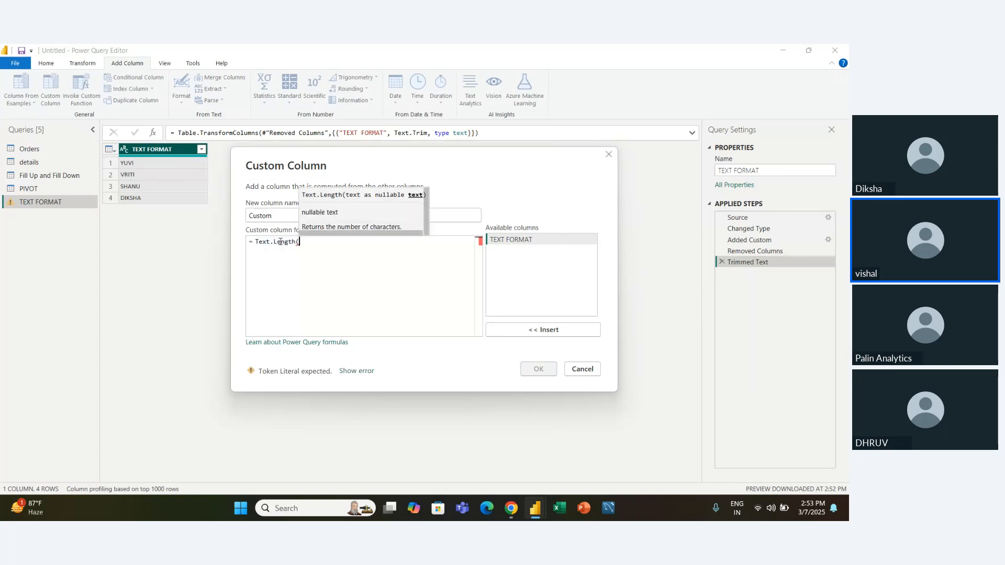
pyautogui.click(562, 329)
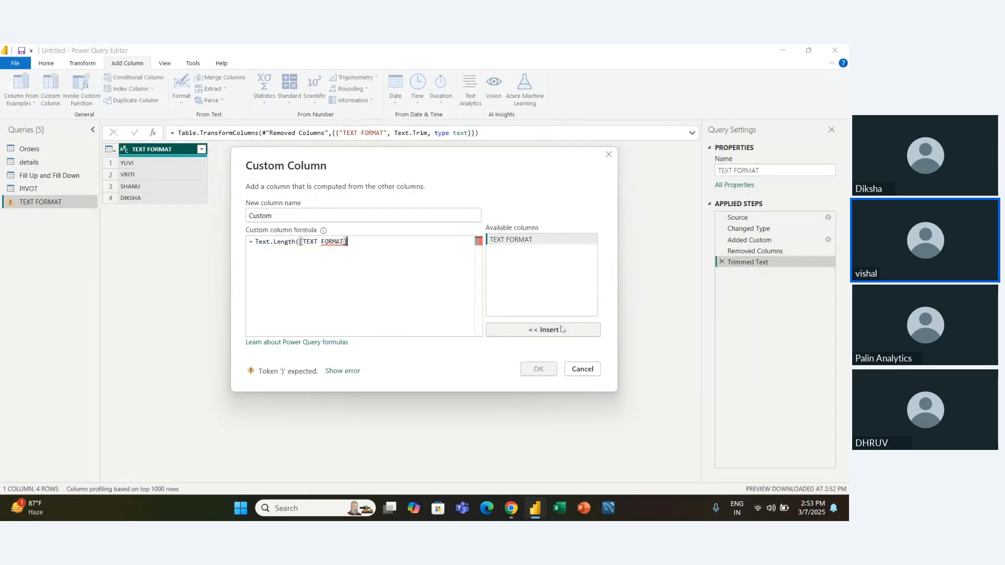
pyautogui.write(')')
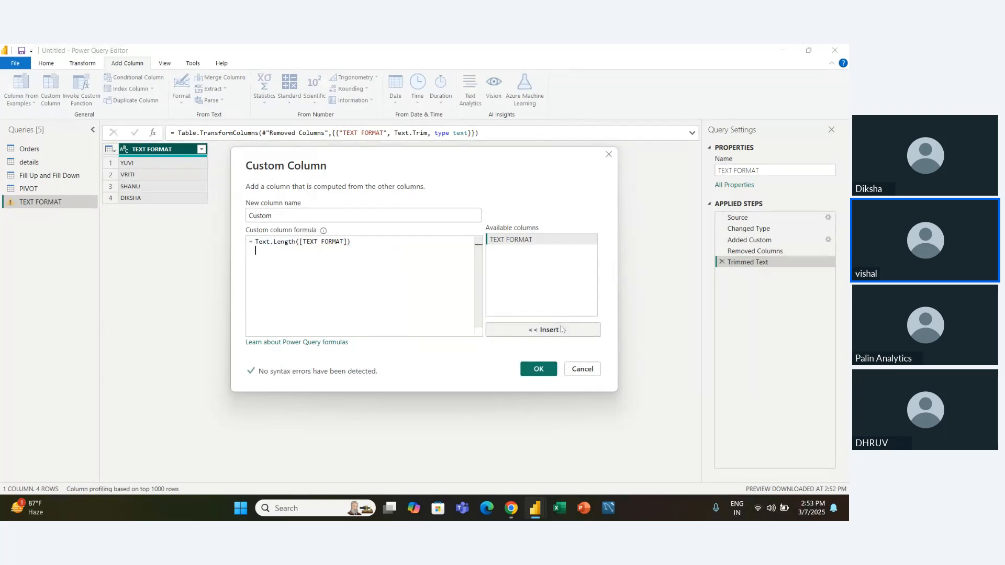
pyautogui.click(537, 369)
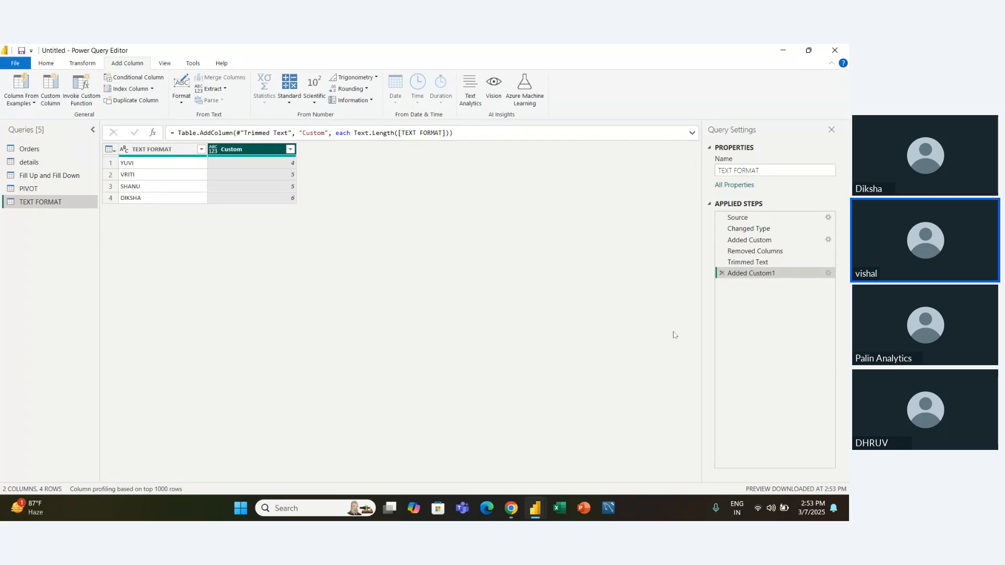
# - Delete the Added Custom1 and Trimmed Text steps from the TEXT FORMAT query
pyautogui.click(722, 273)
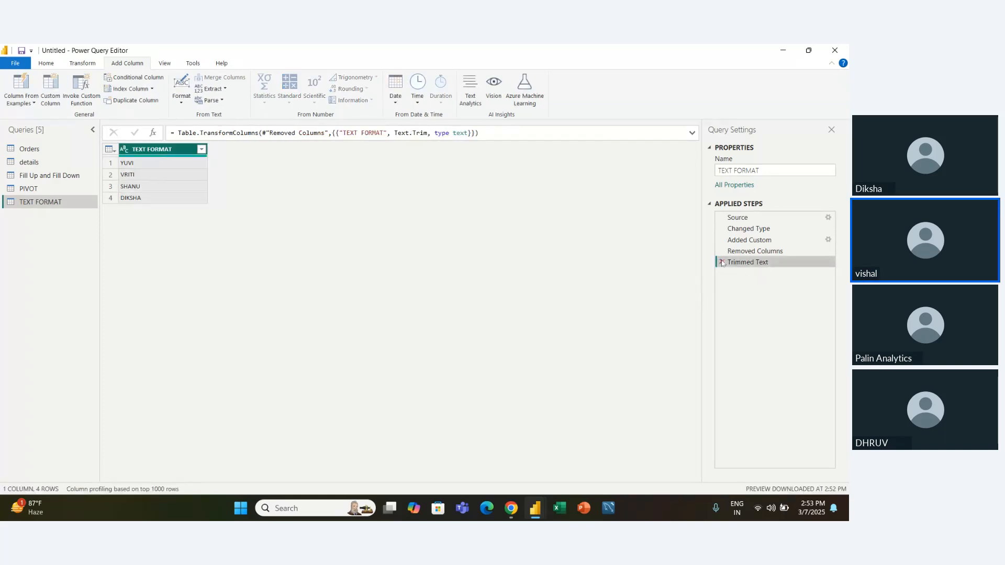
pyautogui.click(722, 262)
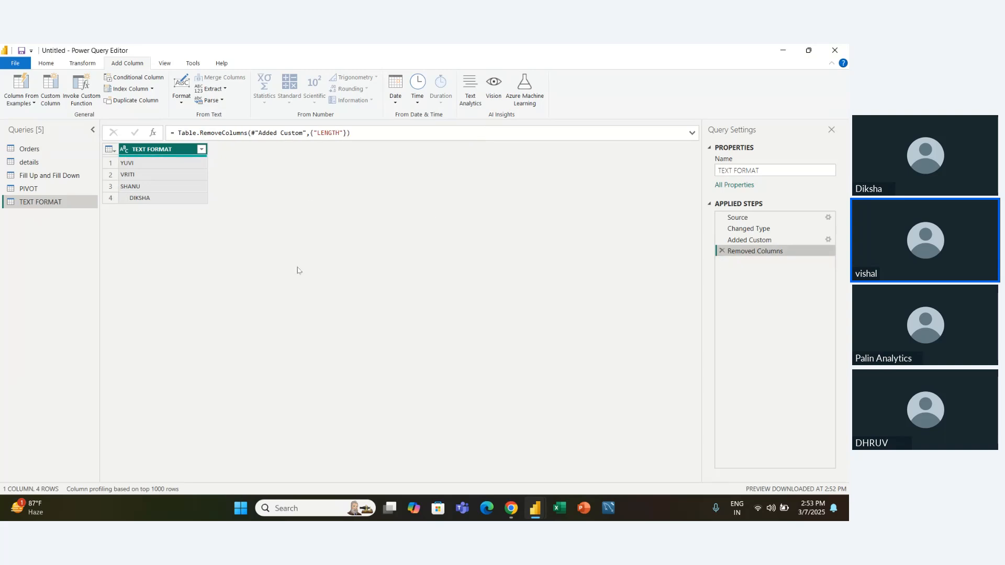
# - Add the prefix "st-" to every value in the TEXT FORMAT column
pyautogui.click(85, 62)
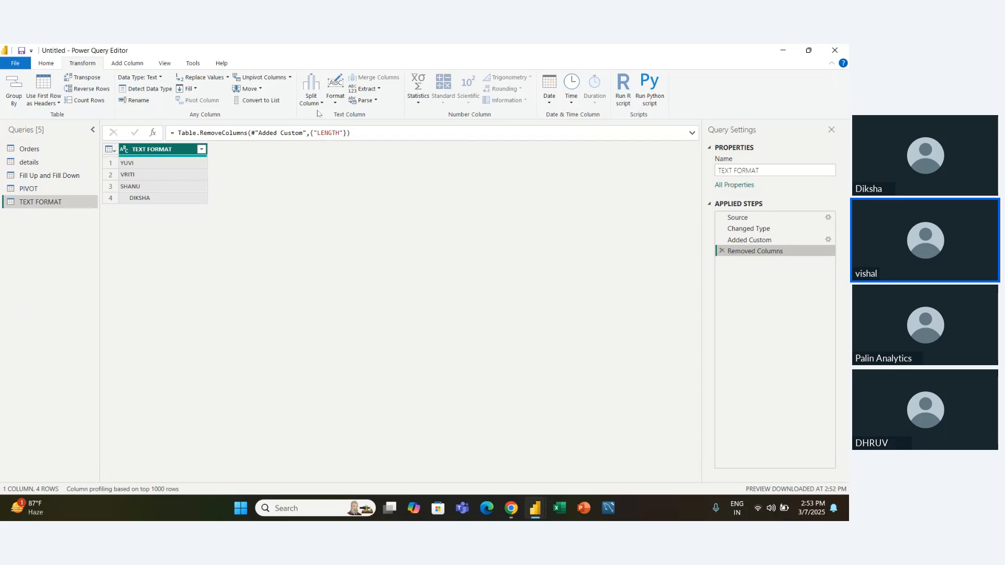
pyautogui.click(311, 101)
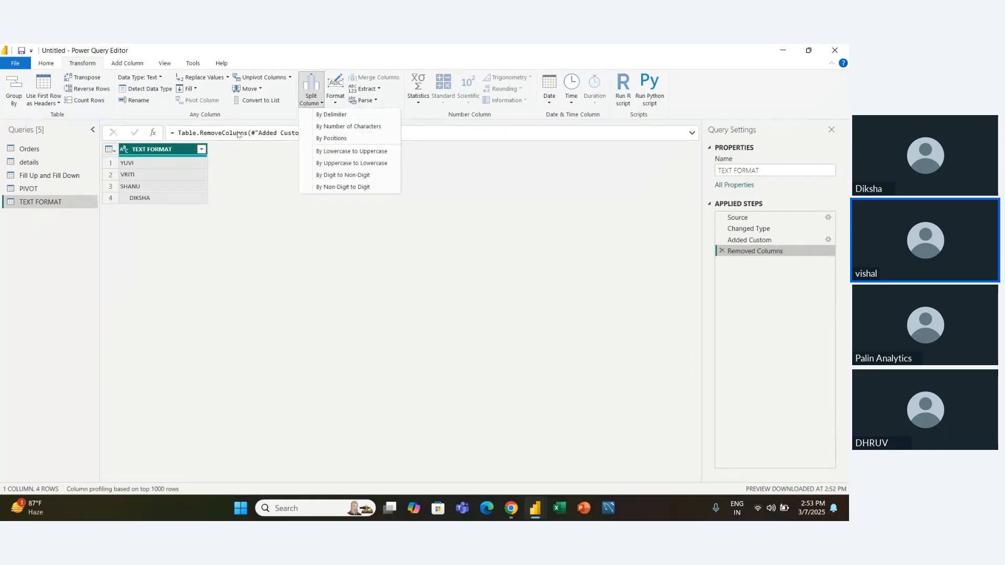
pyautogui.click(284, 104)
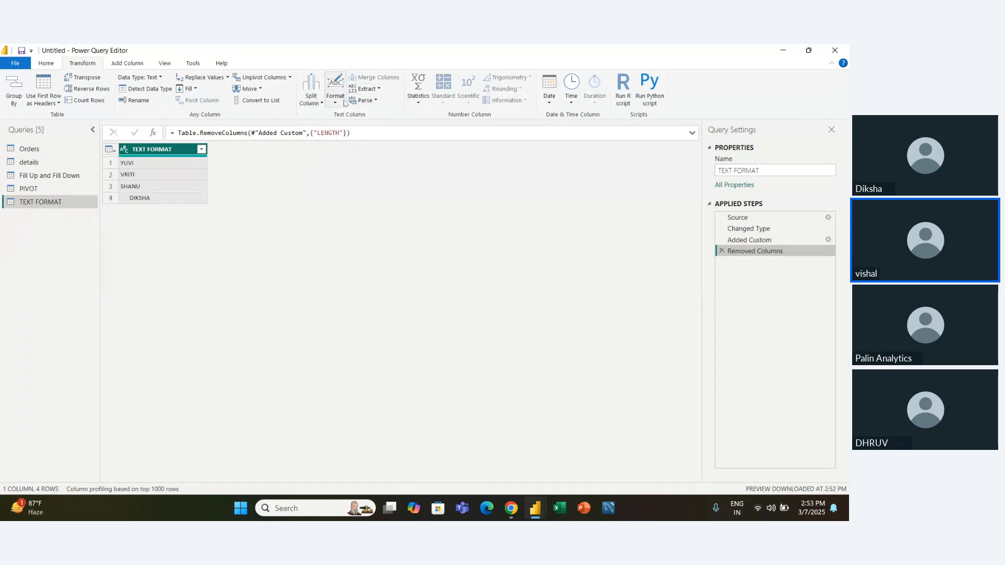
pyautogui.click(337, 102)
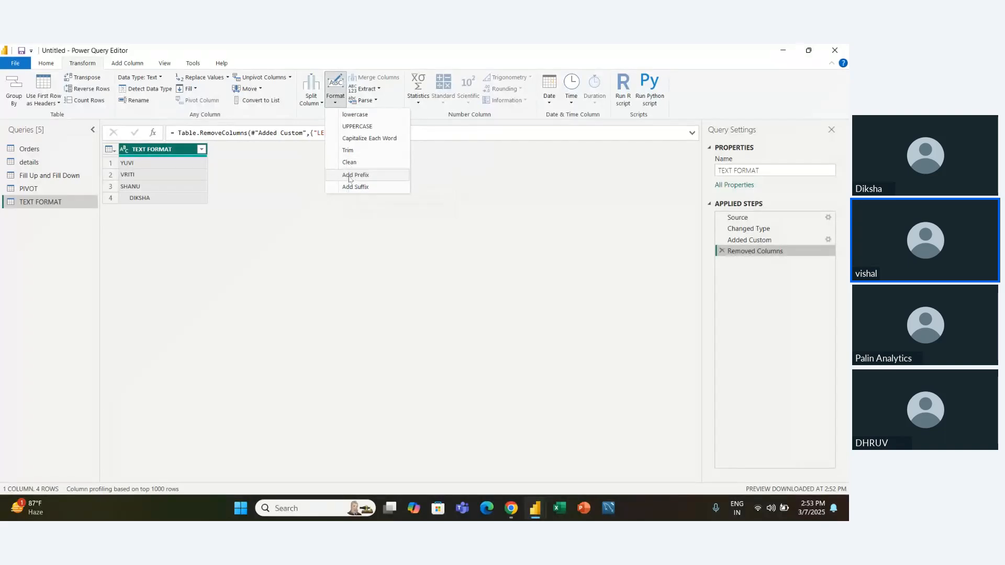
pyautogui.click(349, 179)
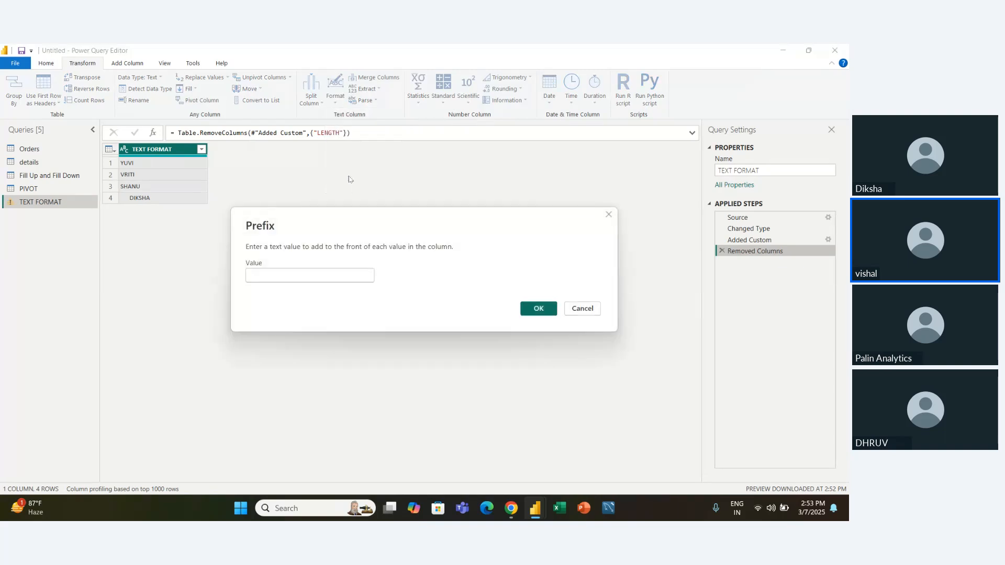
pyautogui.write('s')
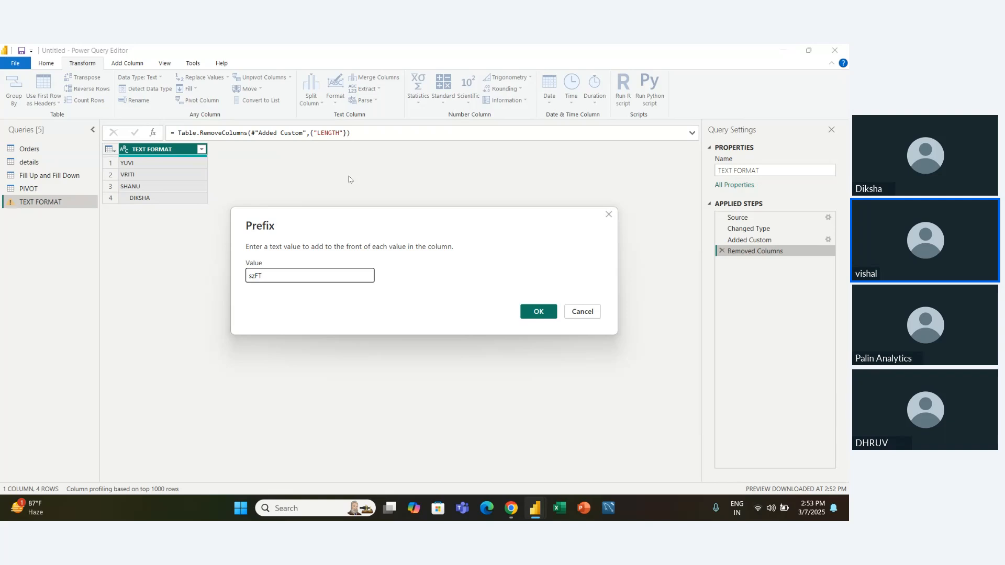
pyautogui.write('zF')
pyautogui.press('BackSpace')
pyautogui.press('BackSpace')
pyautogui.press('BackSpace')
pyautogui.write('st')
pyautogui.press('Return')
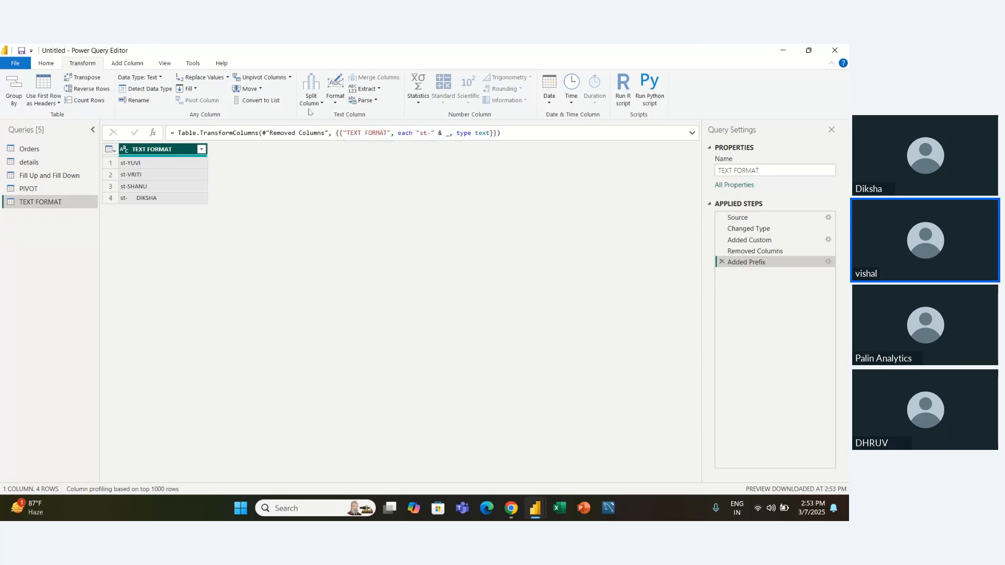
# - Add the suffix "-80" to every value in the TEXT FORMAT column
pyautogui.click(335, 92)
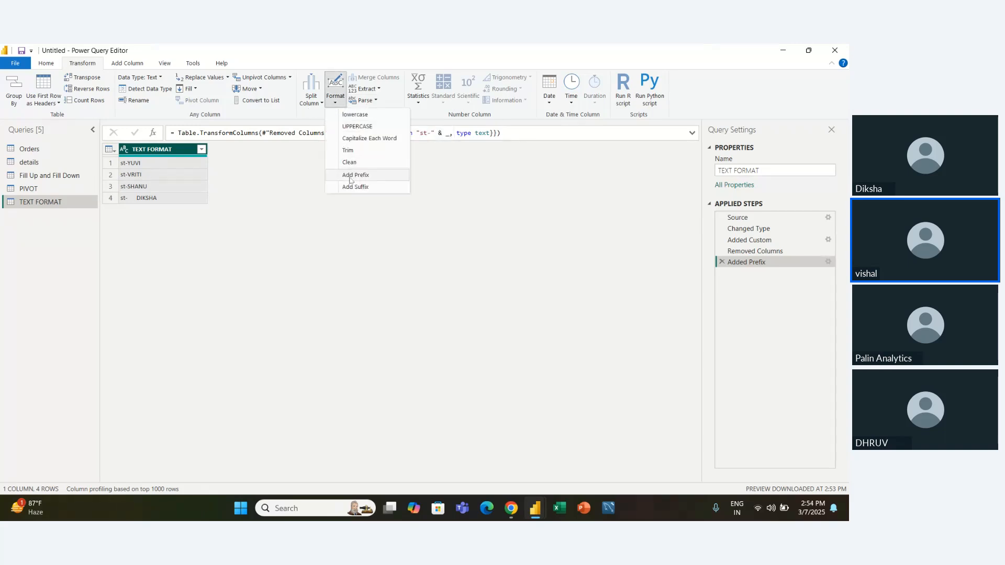
pyautogui.click(351, 187)
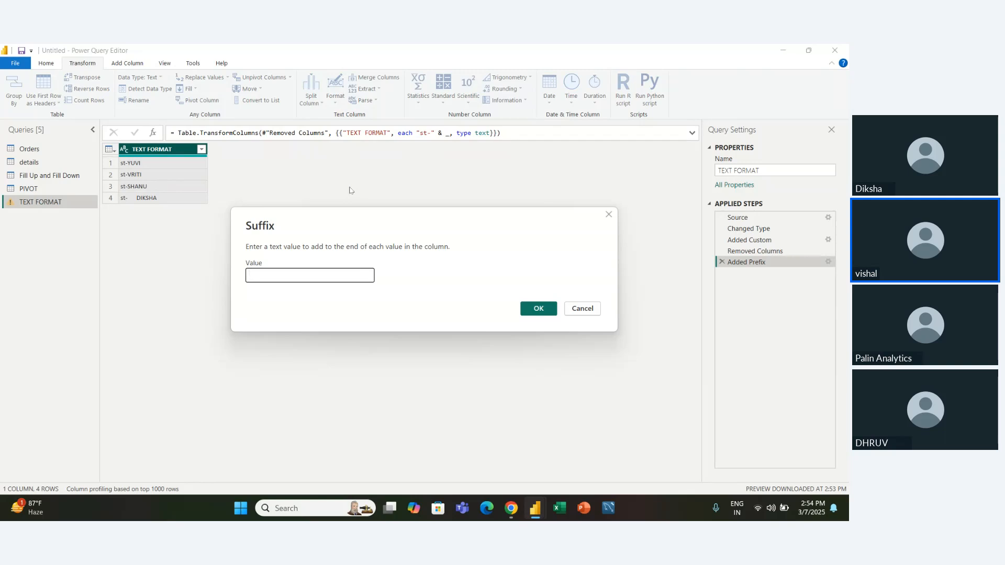
pyautogui.write('-')
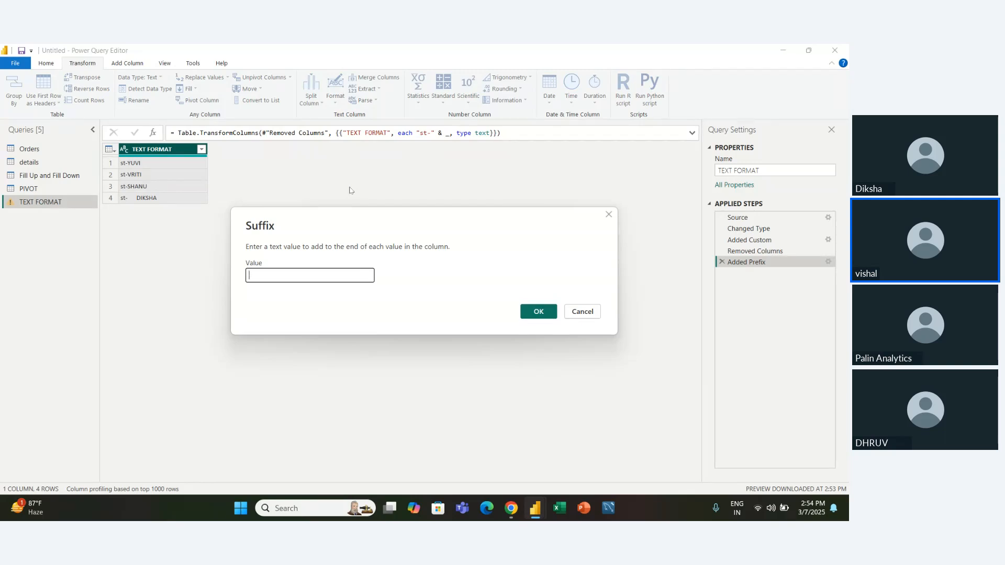
pyautogui.write('-80')
pyautogui.press('Return')
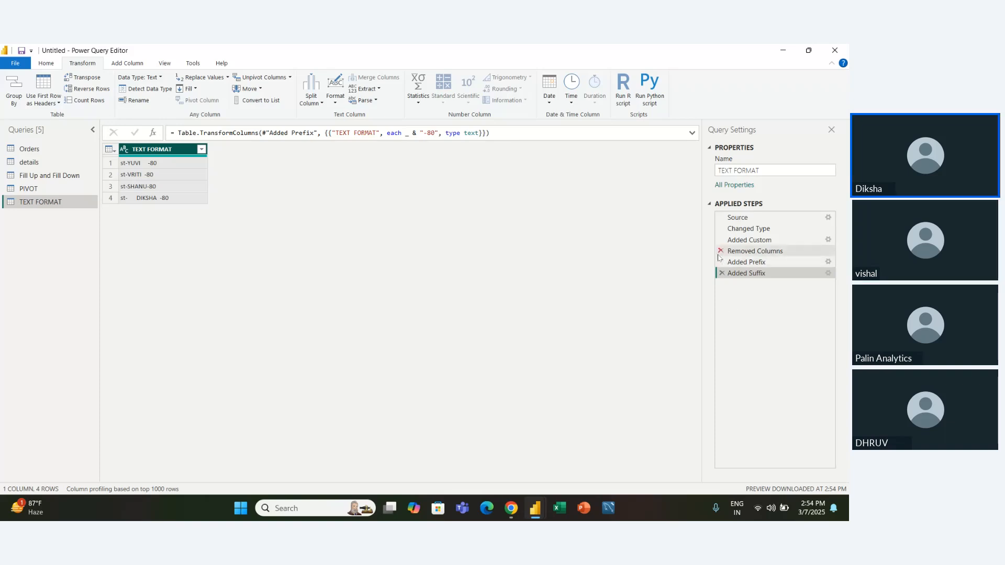
# - Delete the Added Suffix, Added Prefix, Removed Columns and Added Custom steps from the TEXT FORMAT query
pyautogui.click(722, 273)
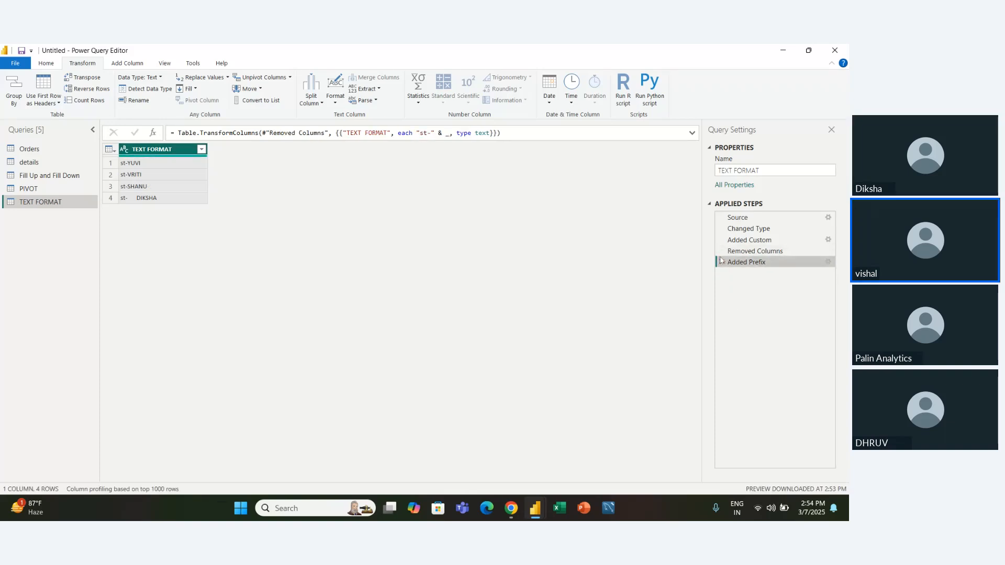
pyautogui.click(721, 261)
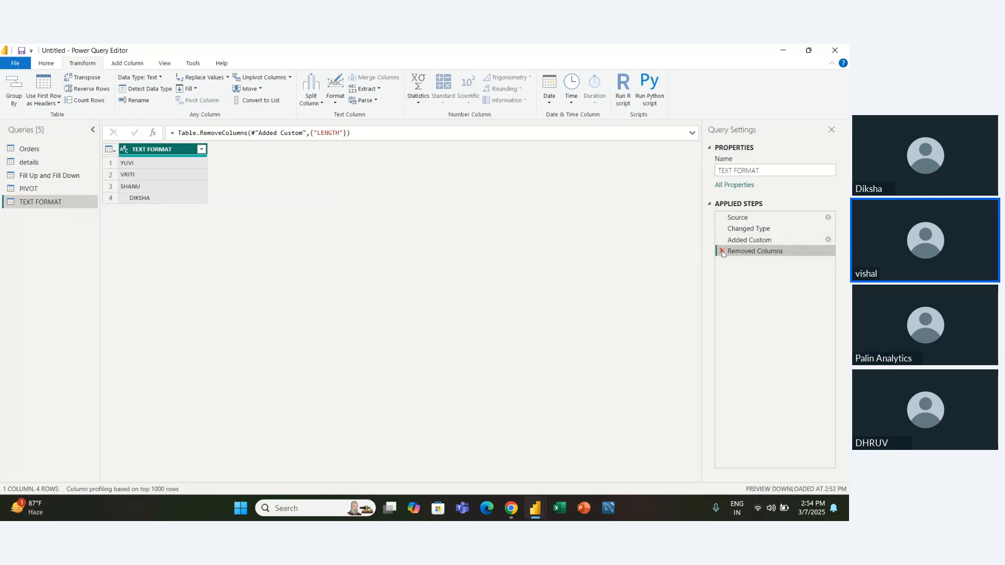
pyautogui.click(722, 251)
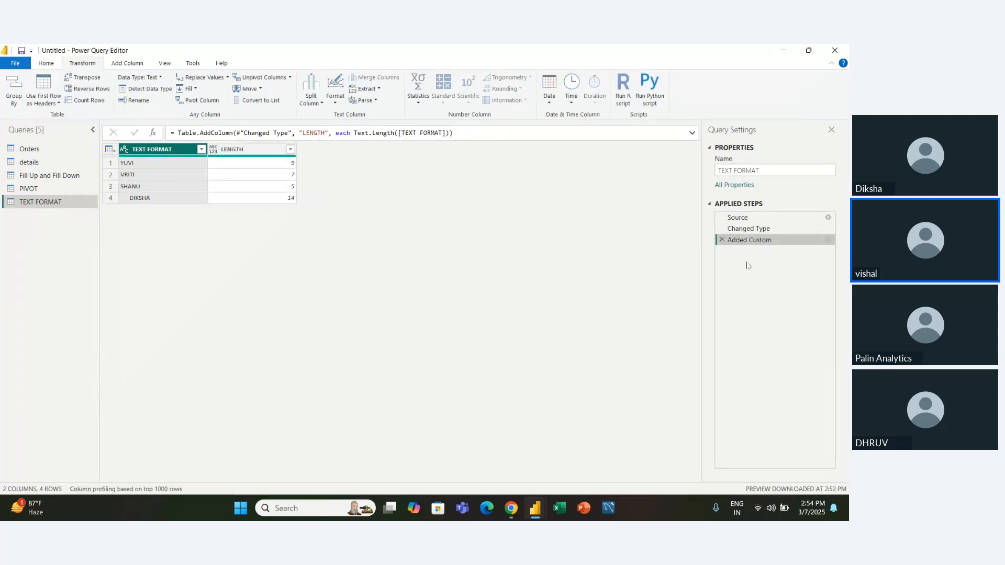
pyautogui.click(722, 240)
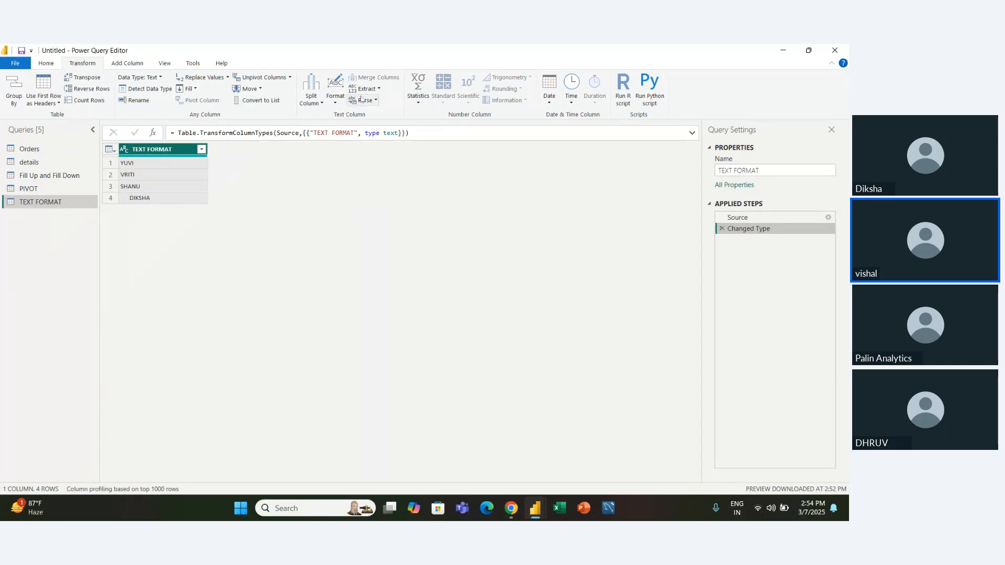
# - Extract the text length of the SEGMENT column in the PIVOT query, and view the preceding Changed Type step for comparison
pyautogui.click(376, 90)
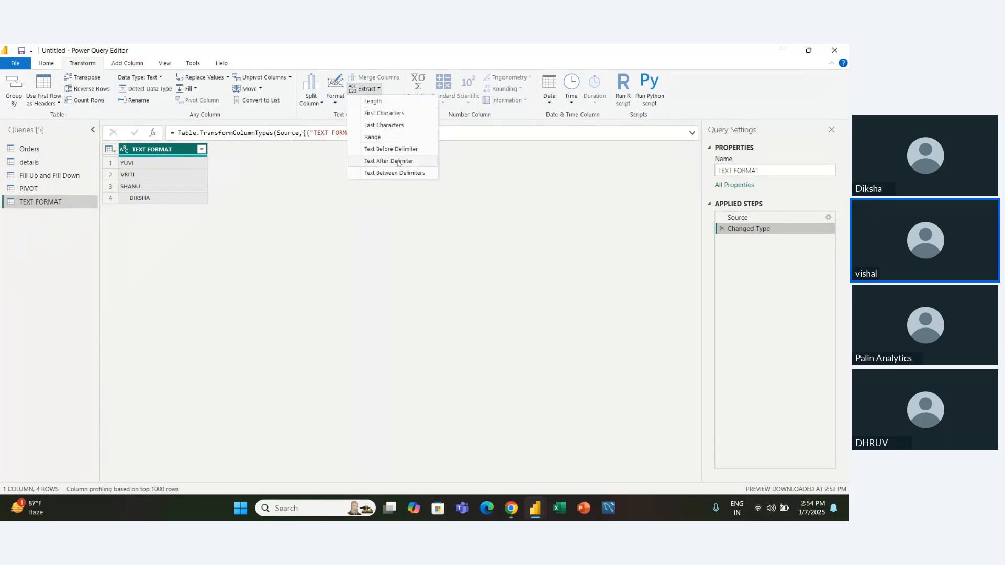
pyautogui.click(336, 171)
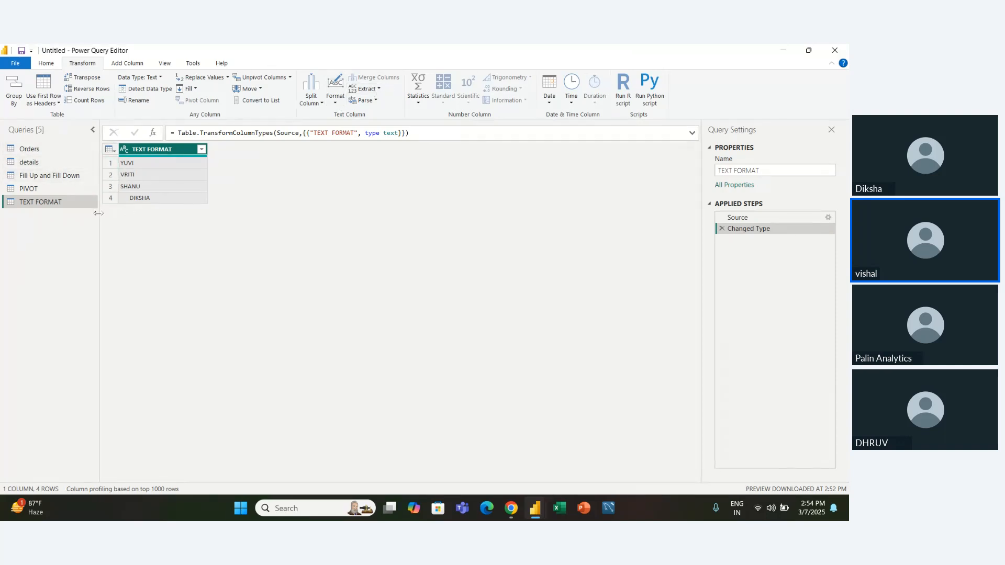
pyautogui.click(52, 189)
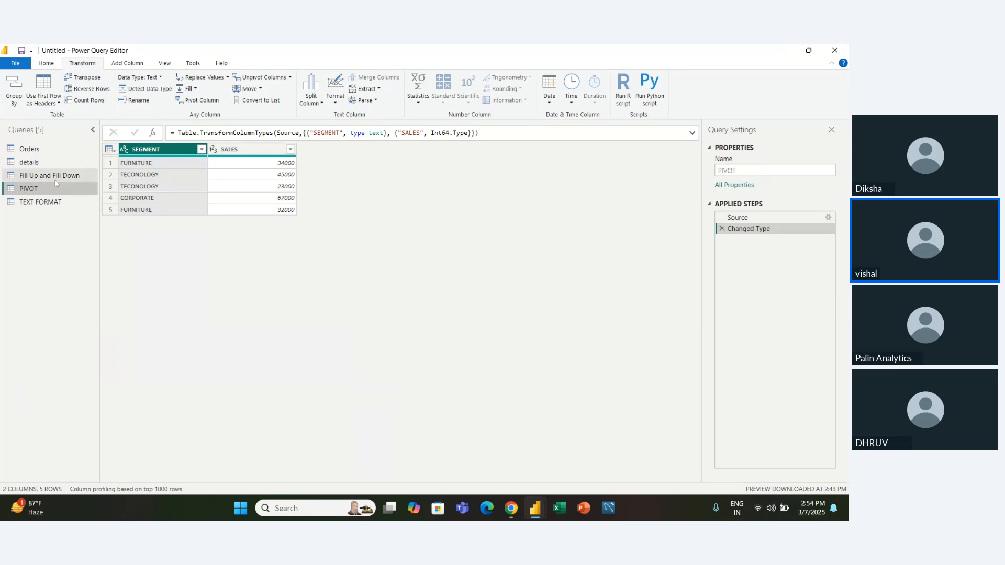
pyautogui.click(55, 178)
pyautogui.click(52, 189)
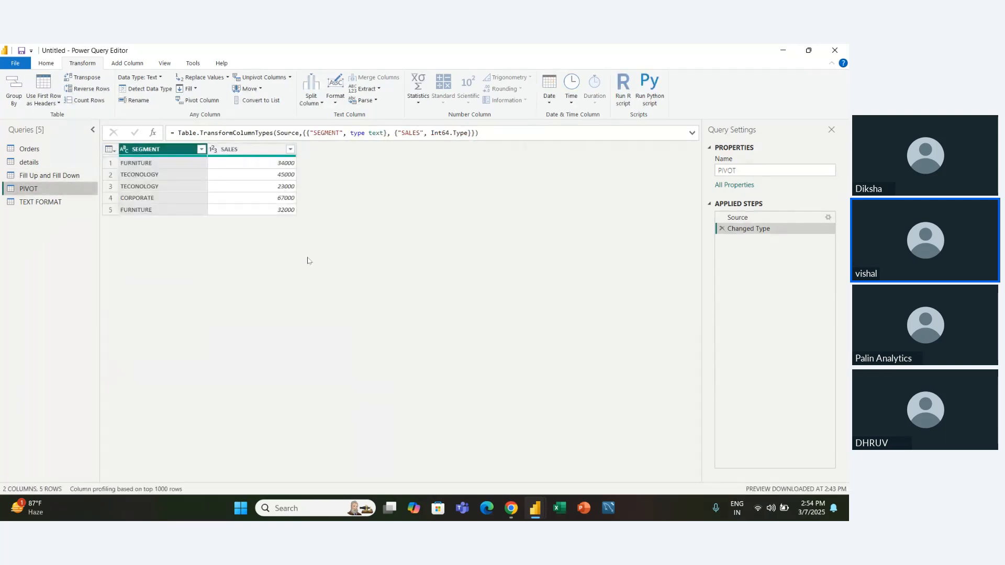
pyautogui.click(380, 89)
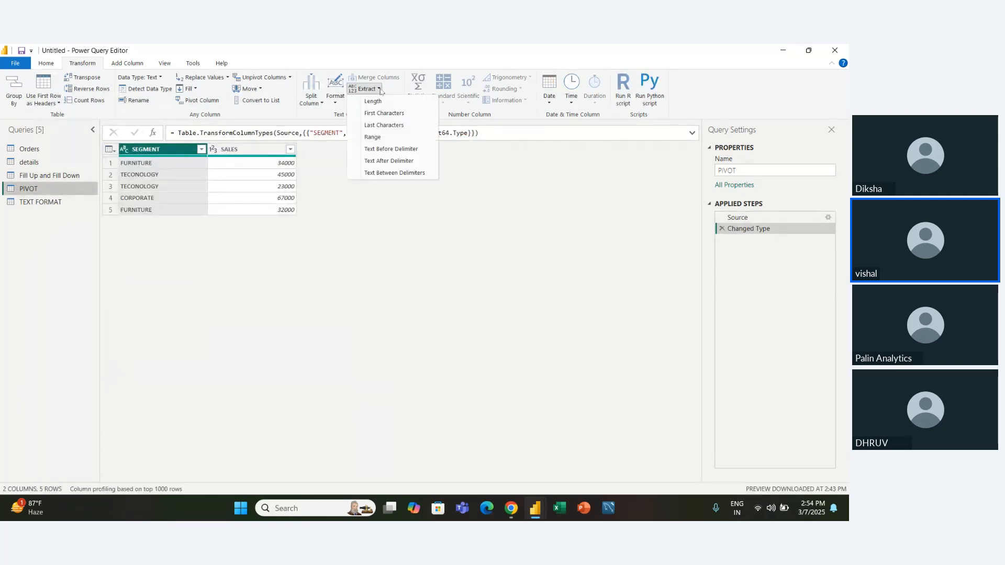
pyautogui.click(381, 103)
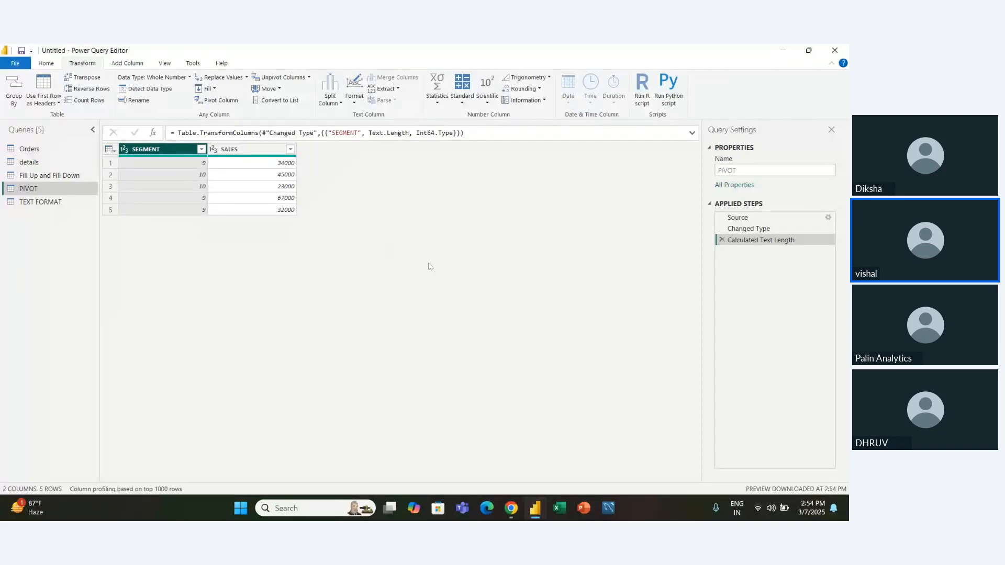
pyautogui.click(756, 228)
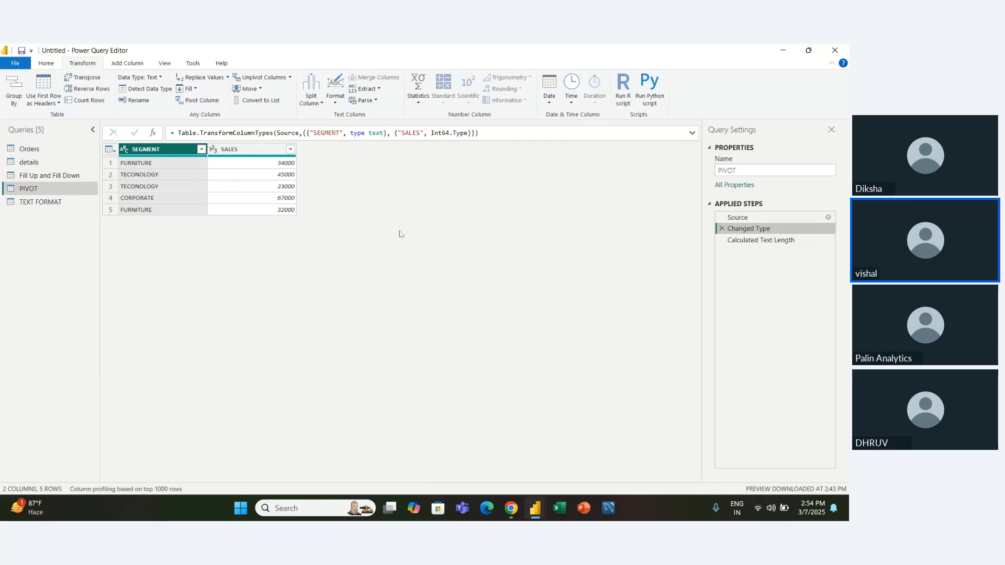
# - Extract the text length of the TEXT FORMAT column in the TEXT FORMAT query
pyautogui.click(53, 202)
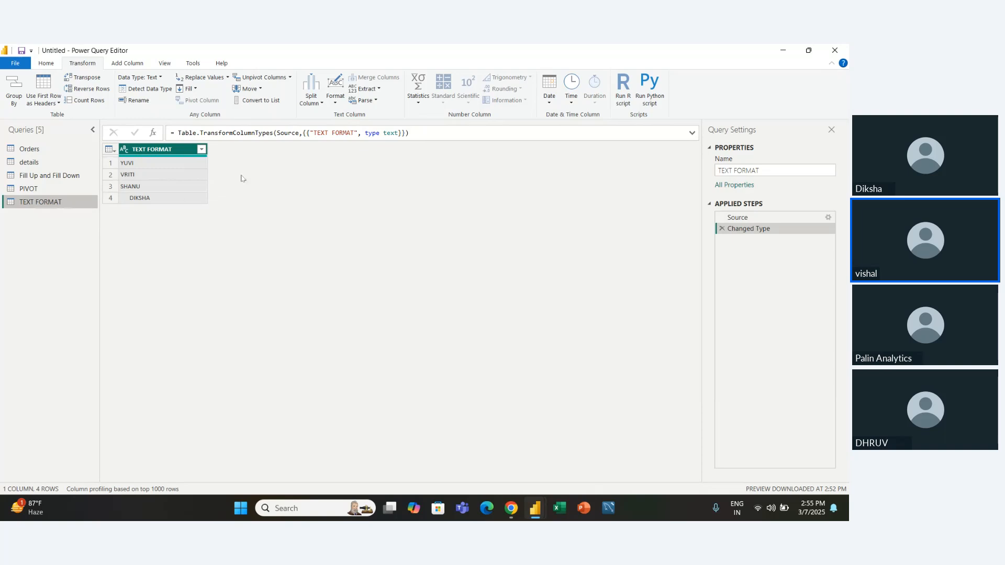
pyautogui.click(378, 88)
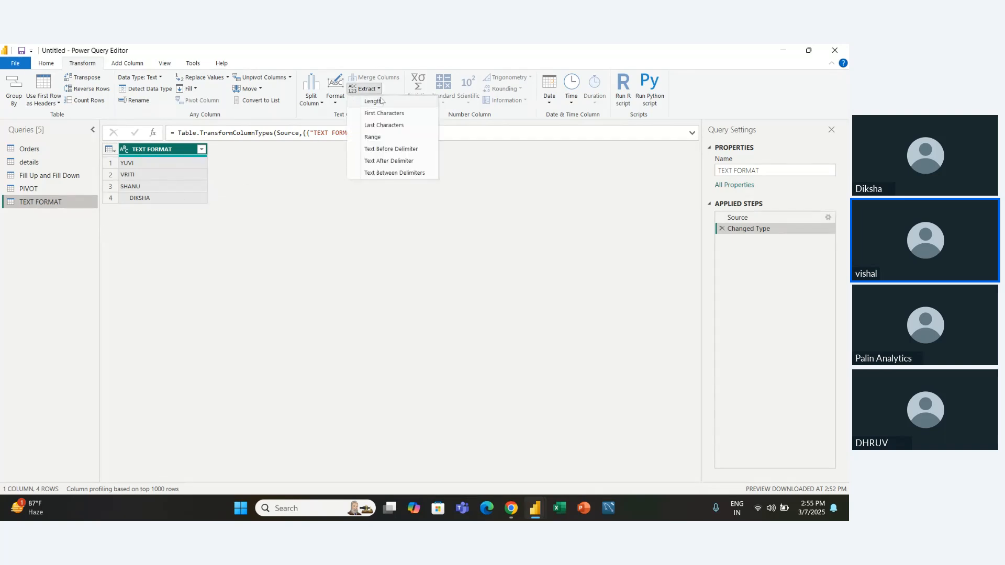
pyautogui.click(380, 101)
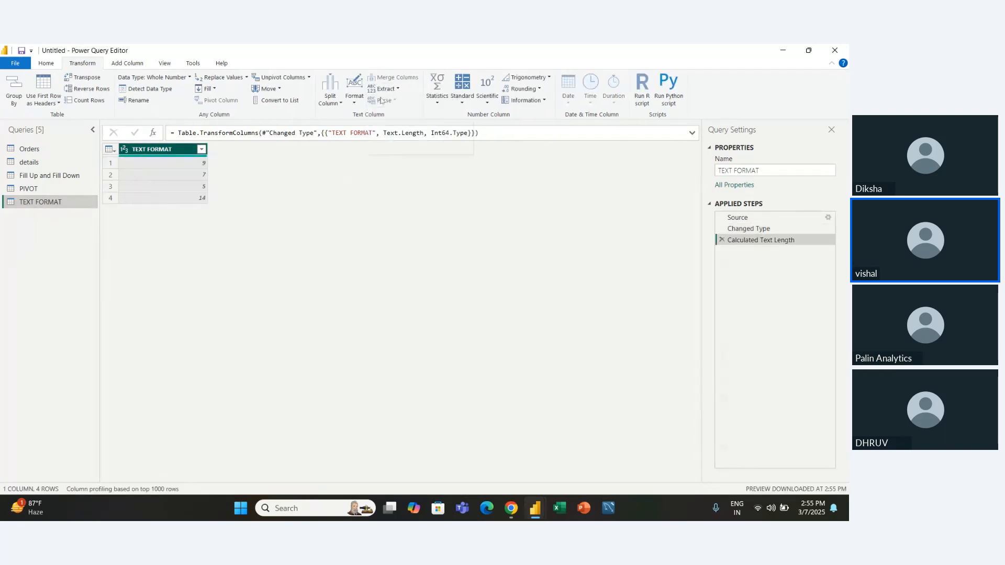
# - Delete the Calculated Text Length step from the TEXT FORMAT query
pyautogui.click(390, 90)
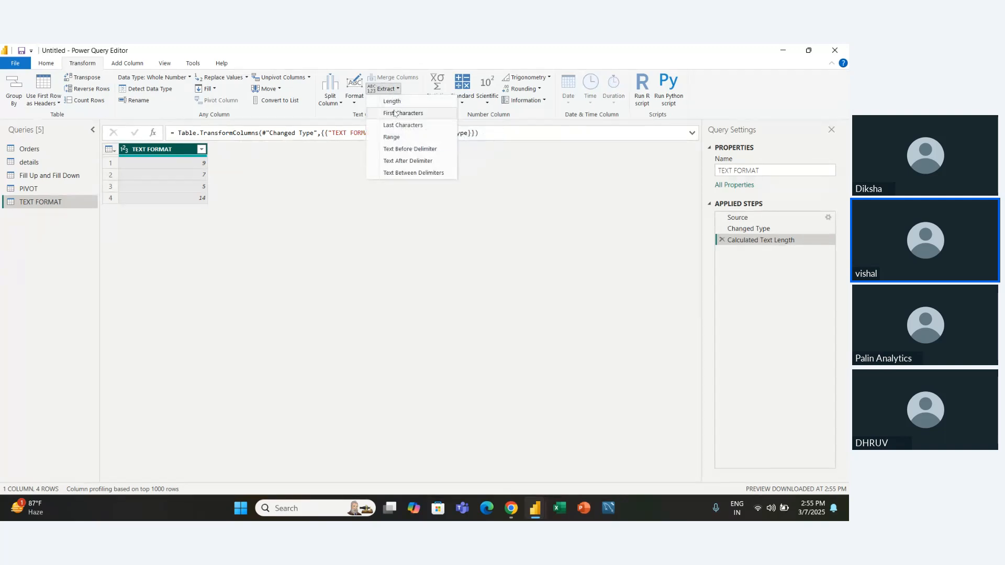
pyautogui.click(303, 210)
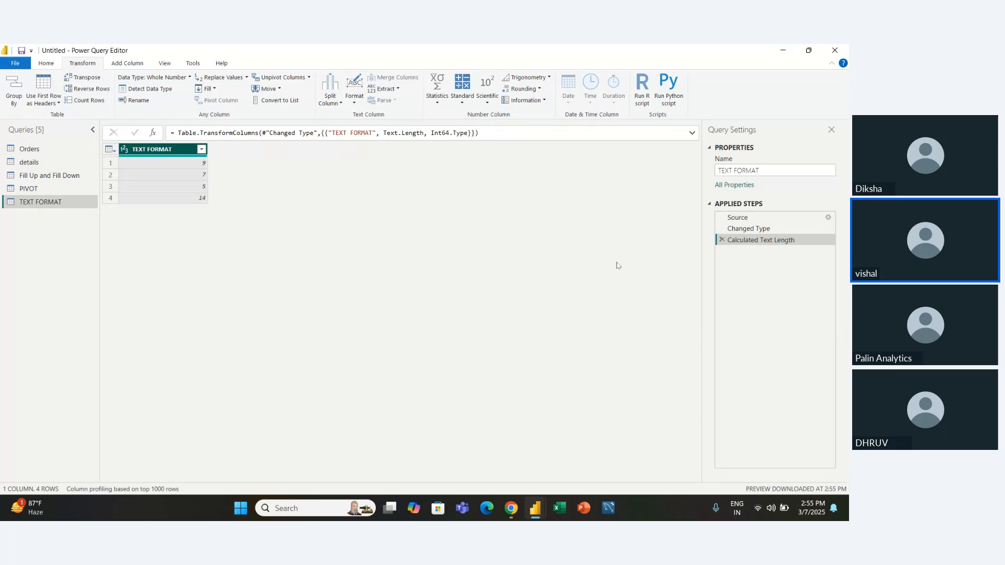
pyautogui.click(721, 240)
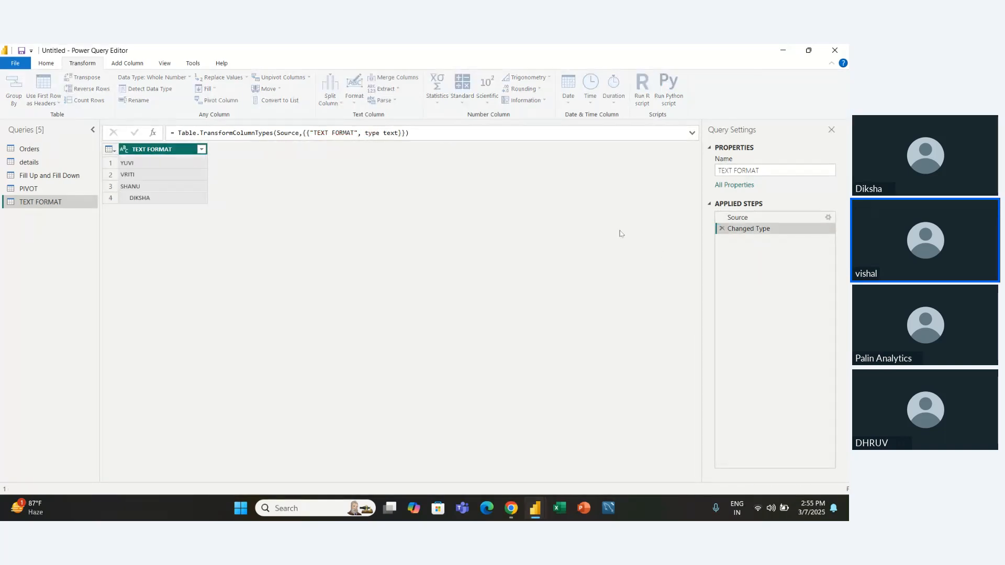
# - Extract the first 2 characters of the untrimmed TEXT FORMAT column, and delete that extraction step
pyautogui.click(366, 89)
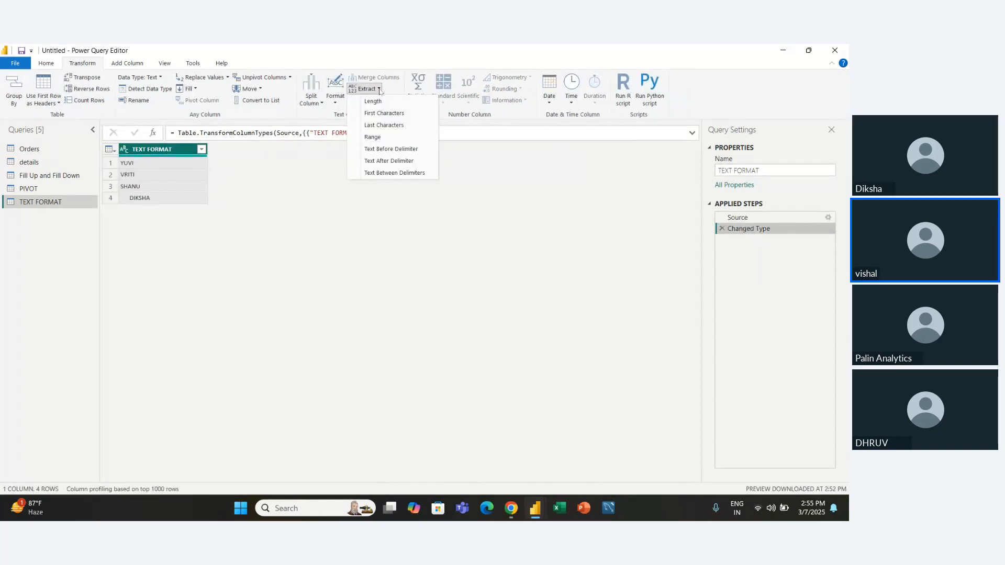
pyautogui.click(382, 113)
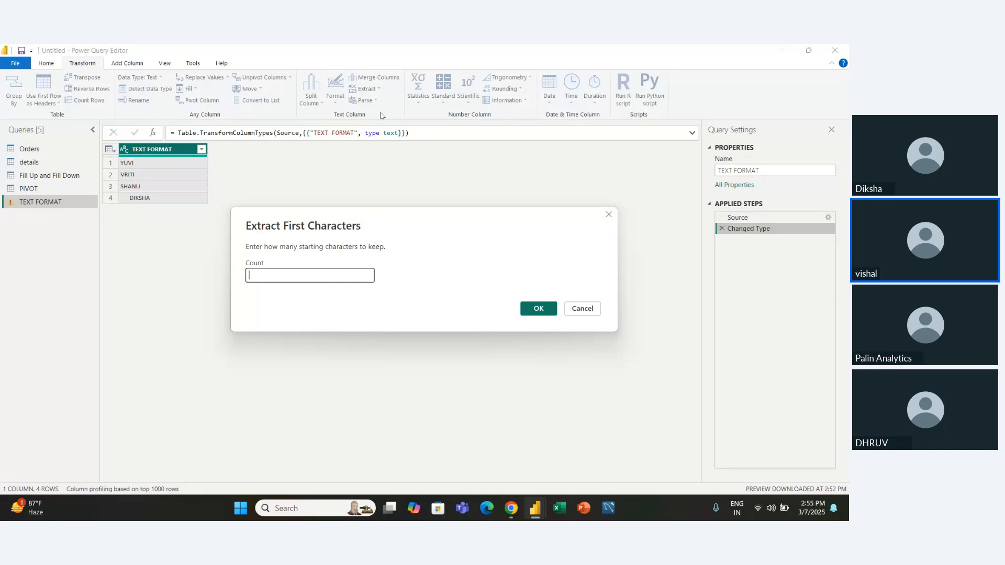
pyautogui.write('2')
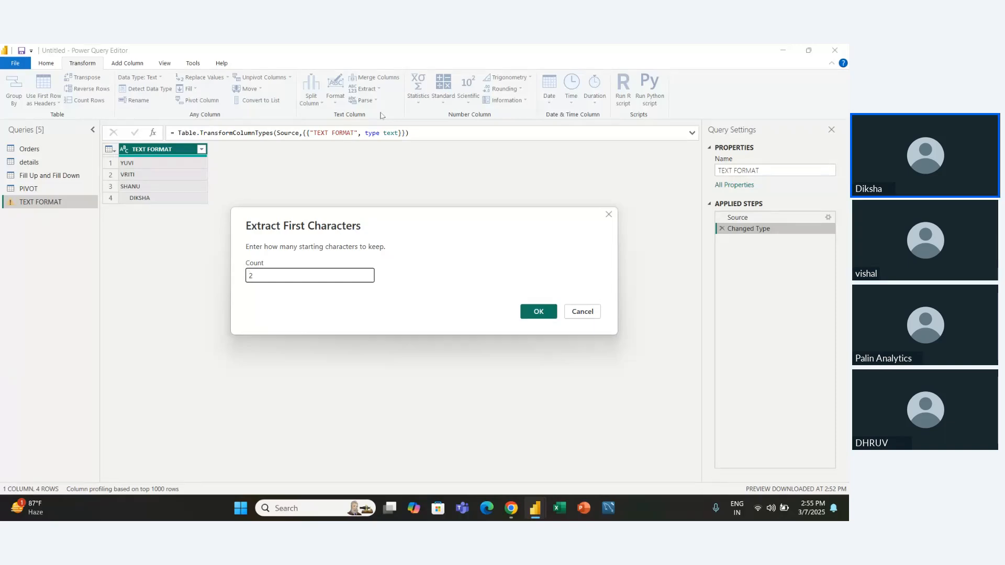
pyautogui.press('Return')
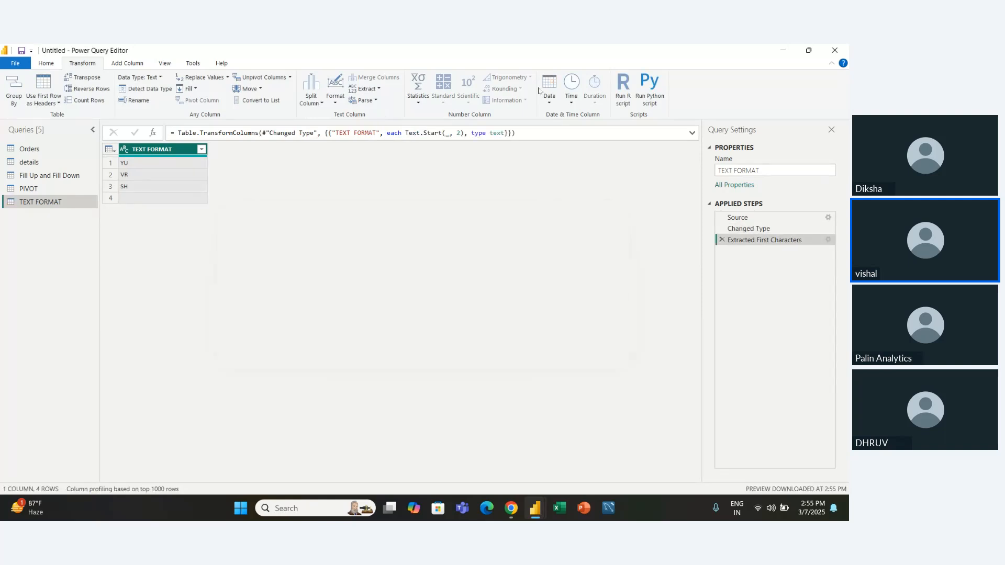
pyautogui.click(721, 241)
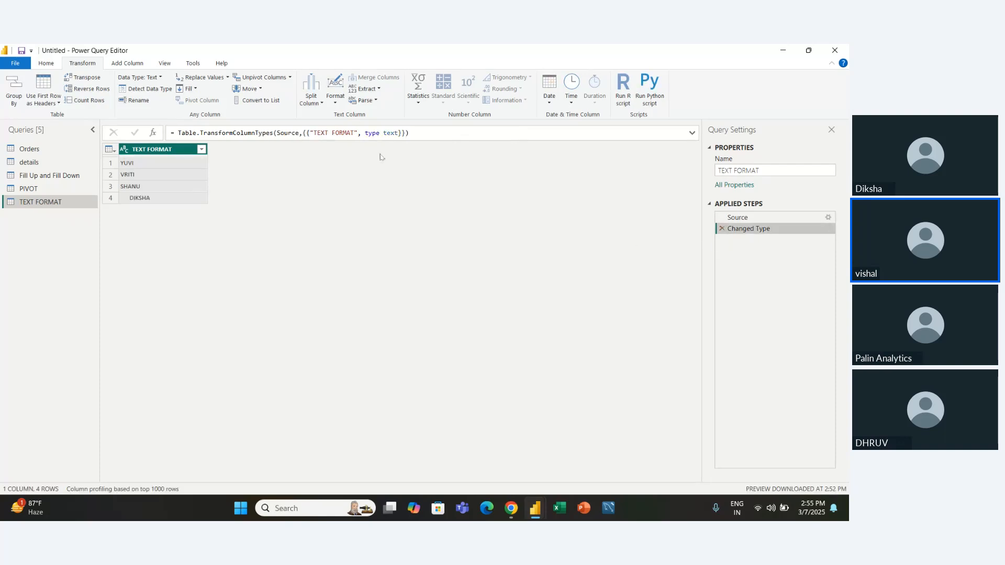
# - Trim the values in the TEXT FORMAT column
pyautogui.click(336, 96)
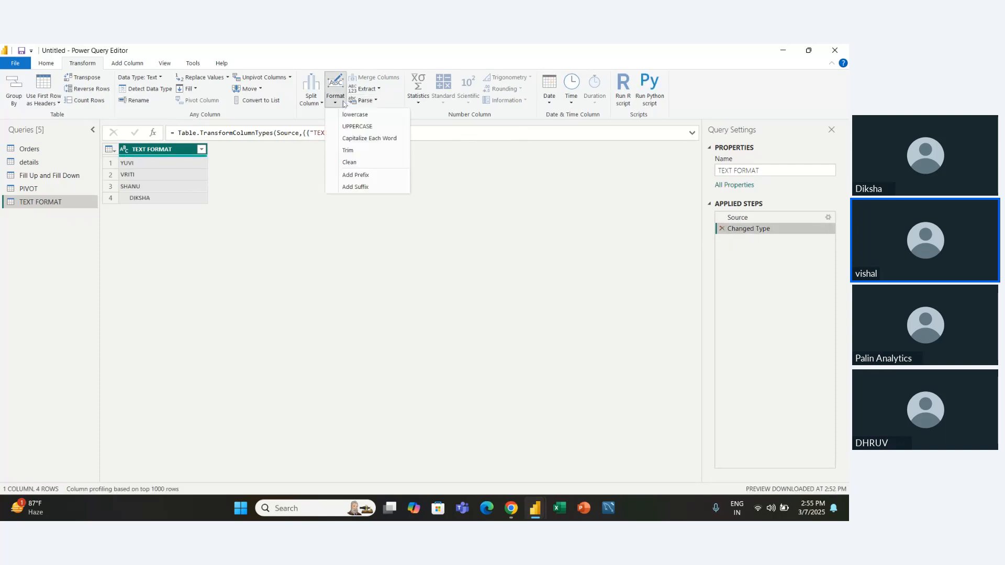
pyautogui.click(347, 150)
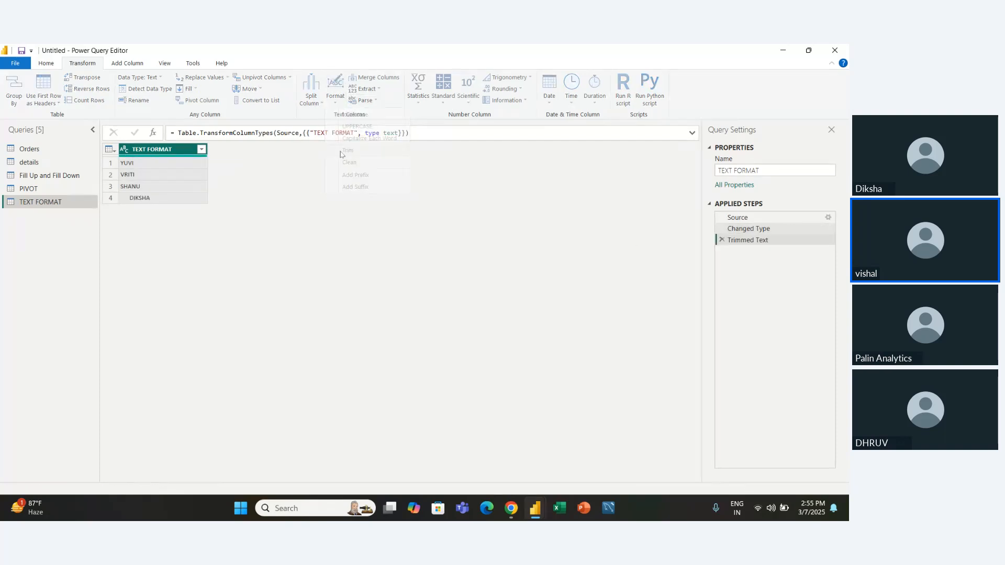
# - Extract the first 2 characters of the trimmed TEXT FORMAT column, and remove the Extracted First Characters step
pyautogui.click(366, 90)
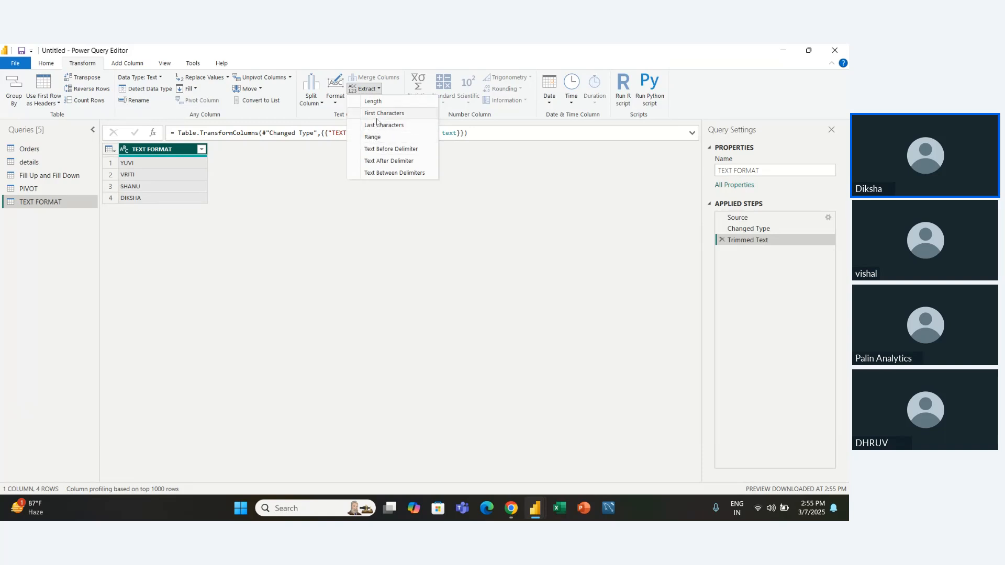
pyautogui.click(378, 114)
pyautogui.write('2')
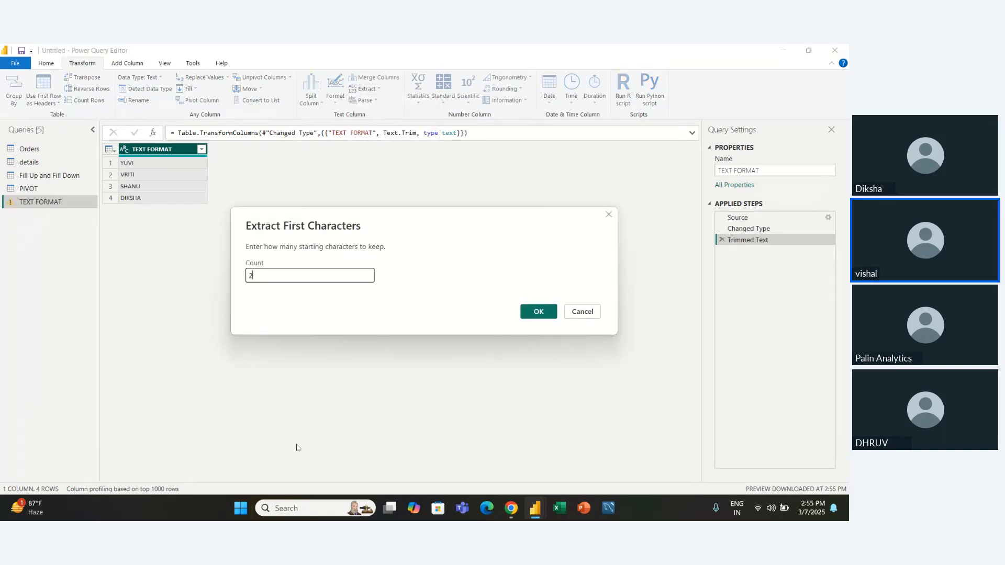
pyautogui.press('Return')
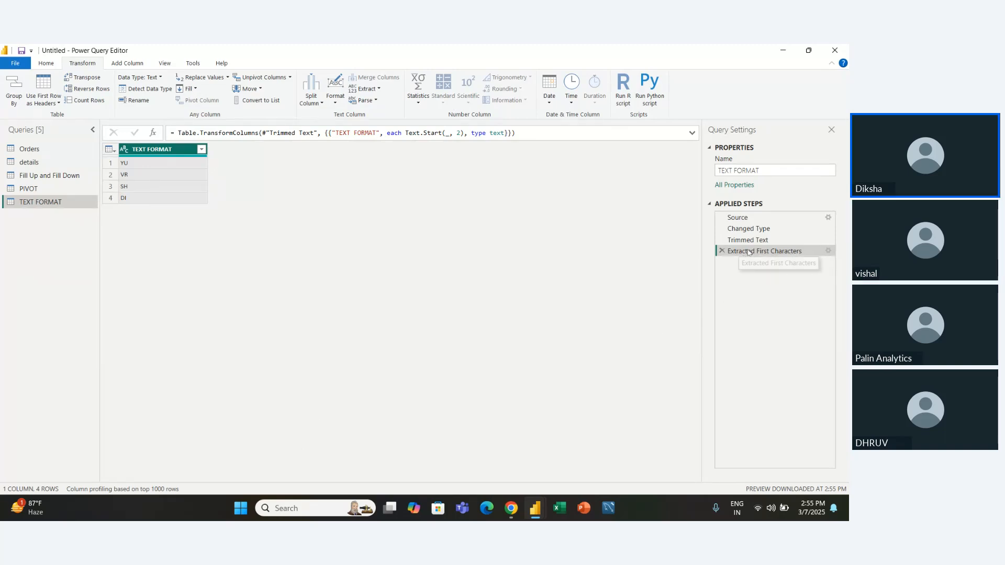
pyautogui.click(722, 251)
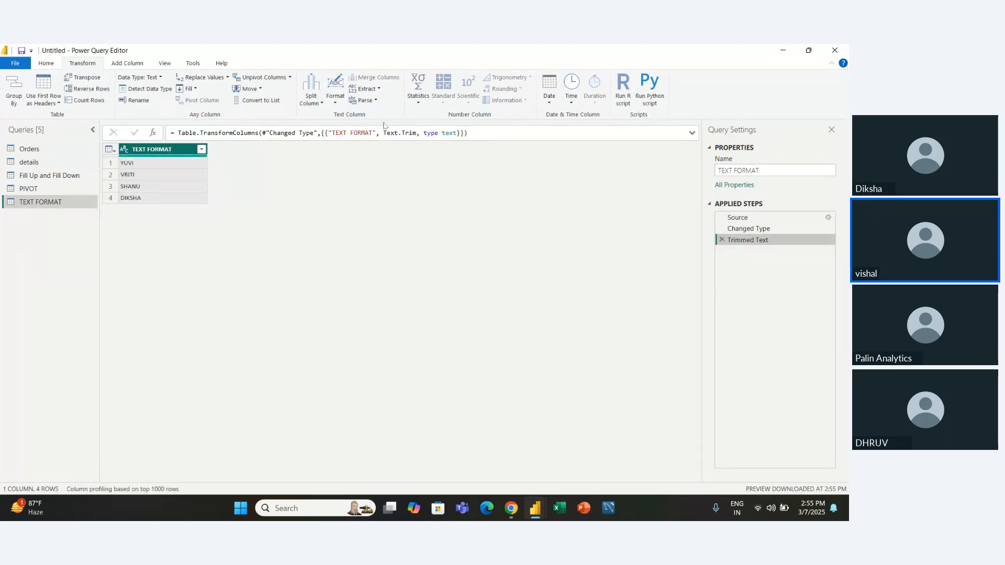
# - Extract the last 2 characters of the TEXT FORMAT column, and remove the Extracted Last Characters step
pyautogui.click(379, 89)
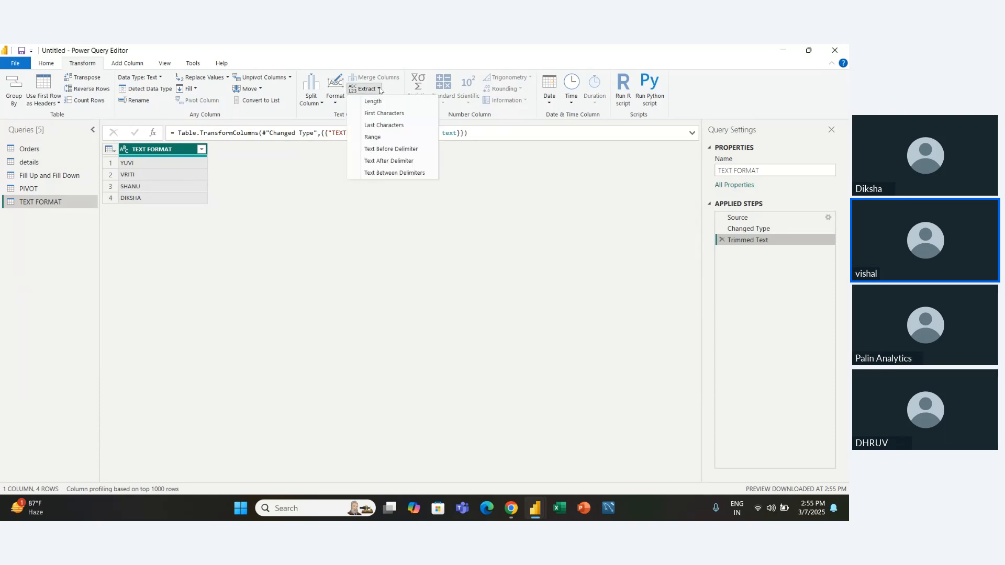
pyautogui.click(377, 126)
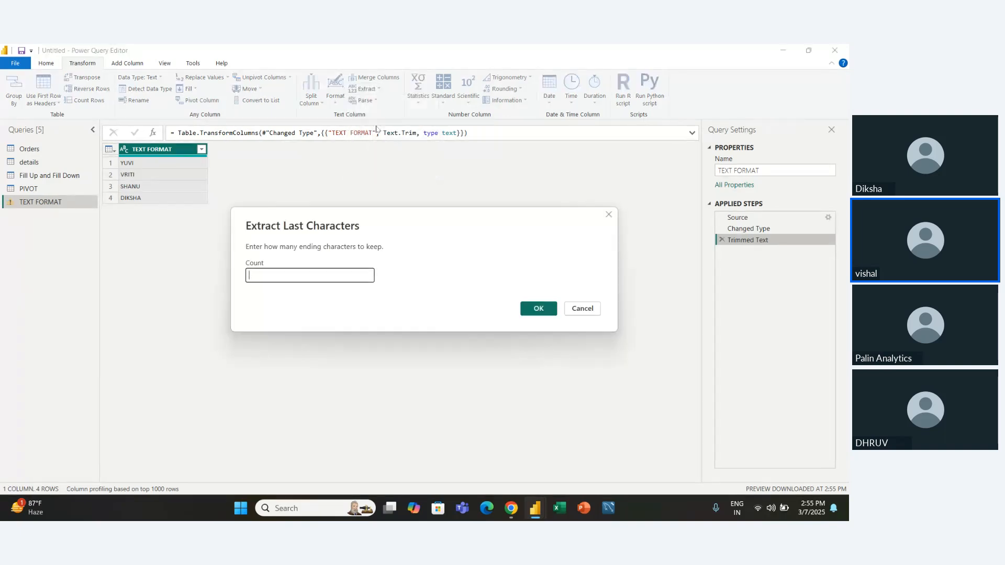
pyautogui.write('2')
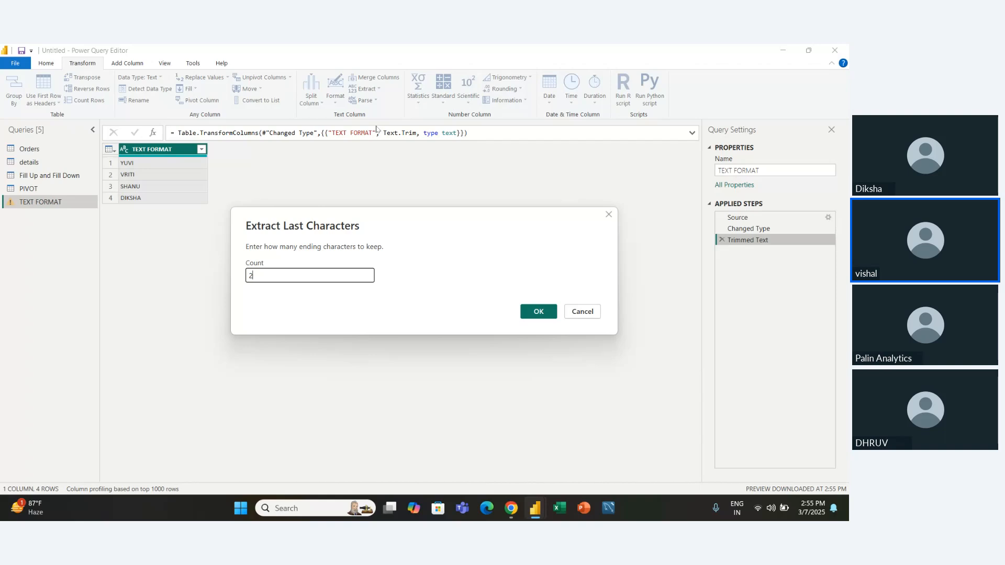
pyautogui.press('Return')
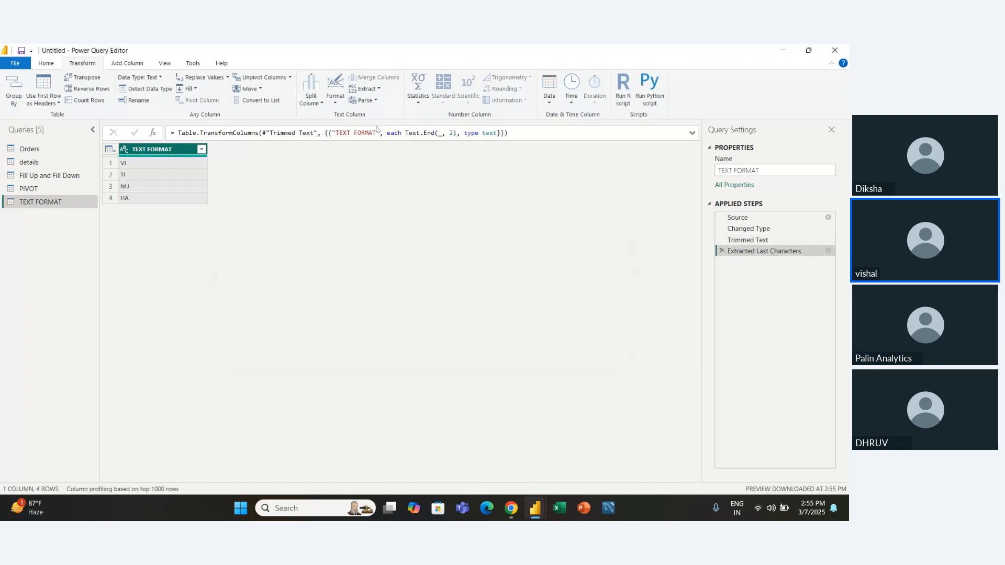
pyautogui.click(722, 251)
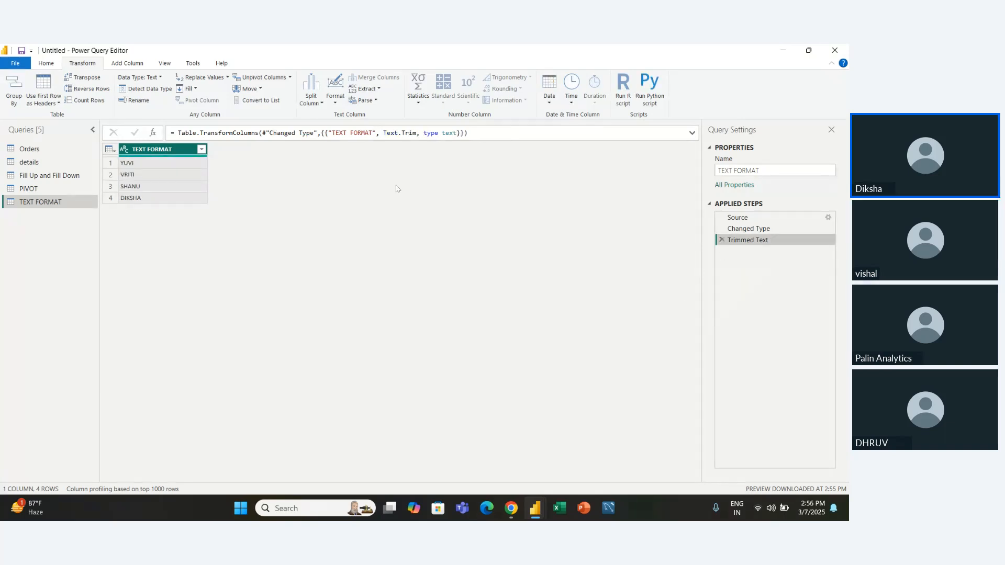
# - Extract a text range from the TEXT FORMAT column with starting index 3 and 2 characters, and remove the Extracted Text Range step
pyautogui.click(381, 89)
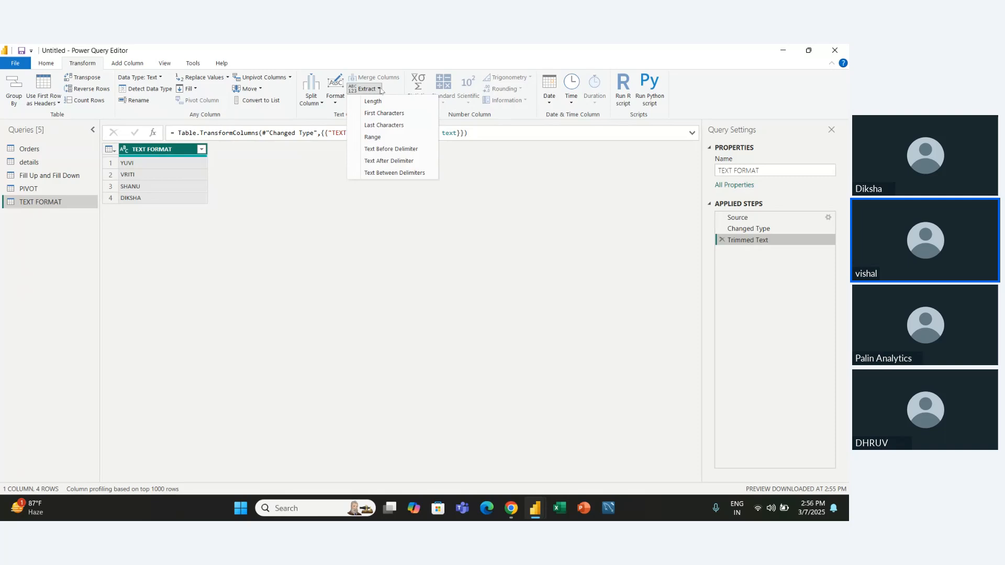
pyautogui.click(373, 137)
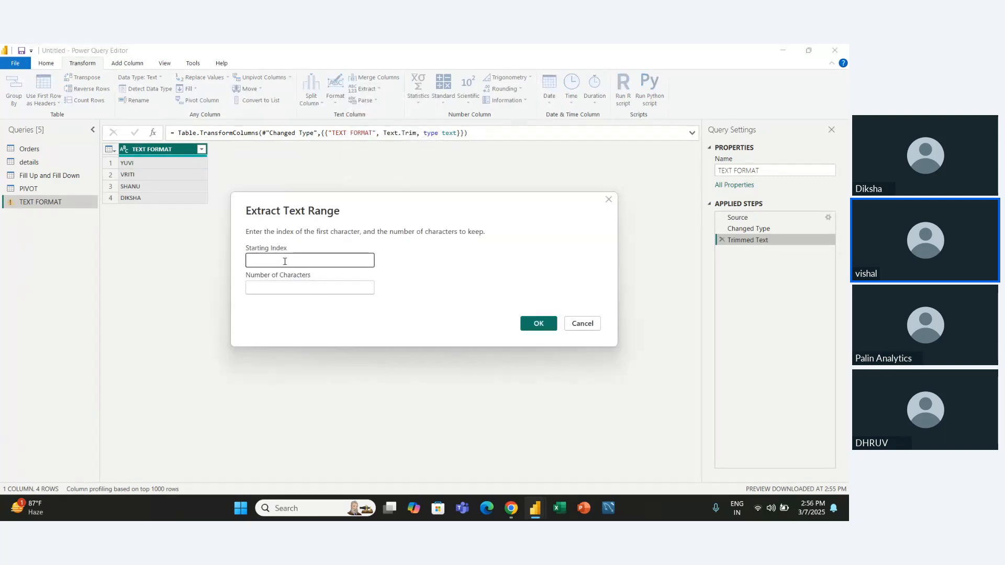
pyautogui.write('3')
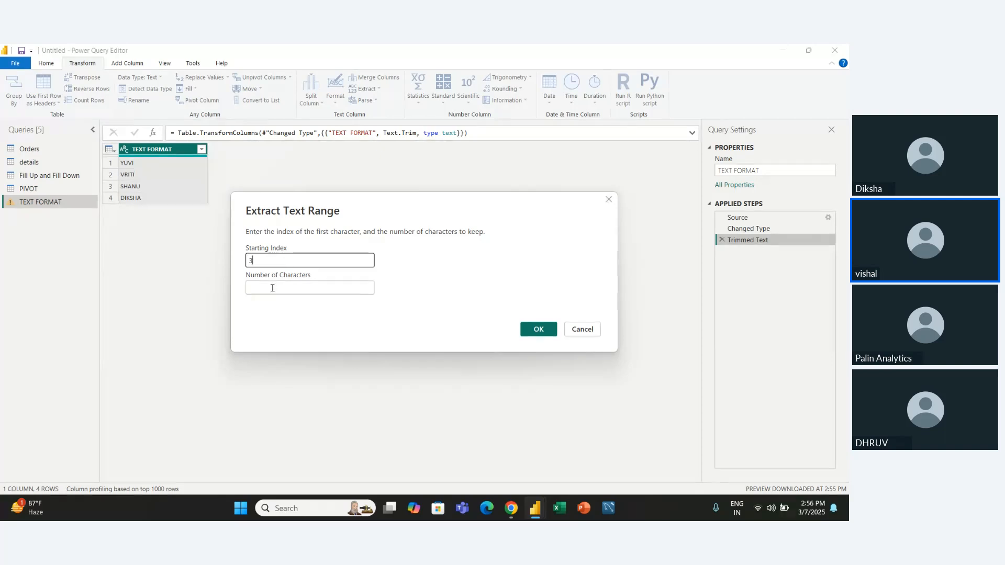
pyautogui.write('2')
pyautogui.press('BackSpace')
pyautogui.click(272, 288)
pyautogui.write('2')
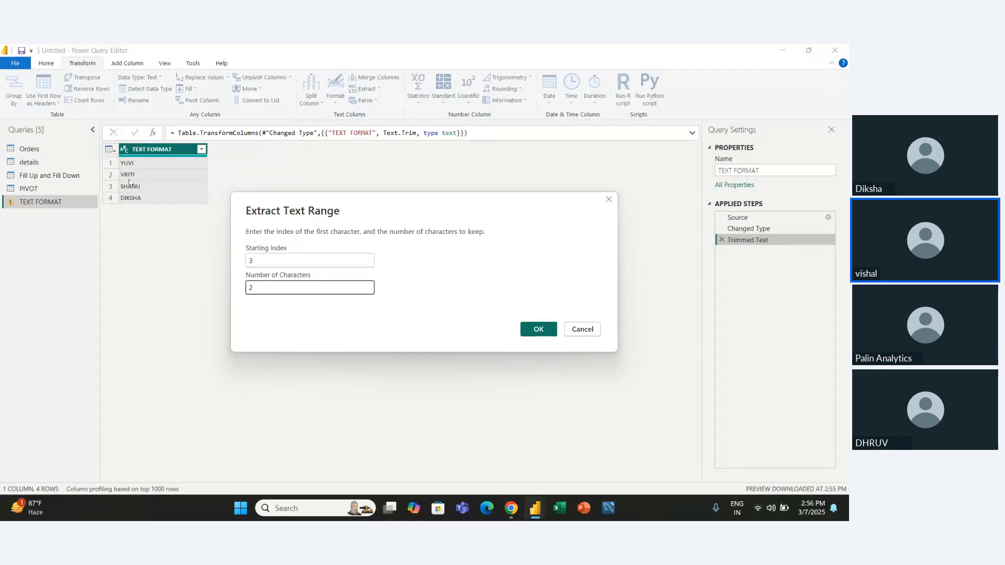
pyautogui.click(538, 330)
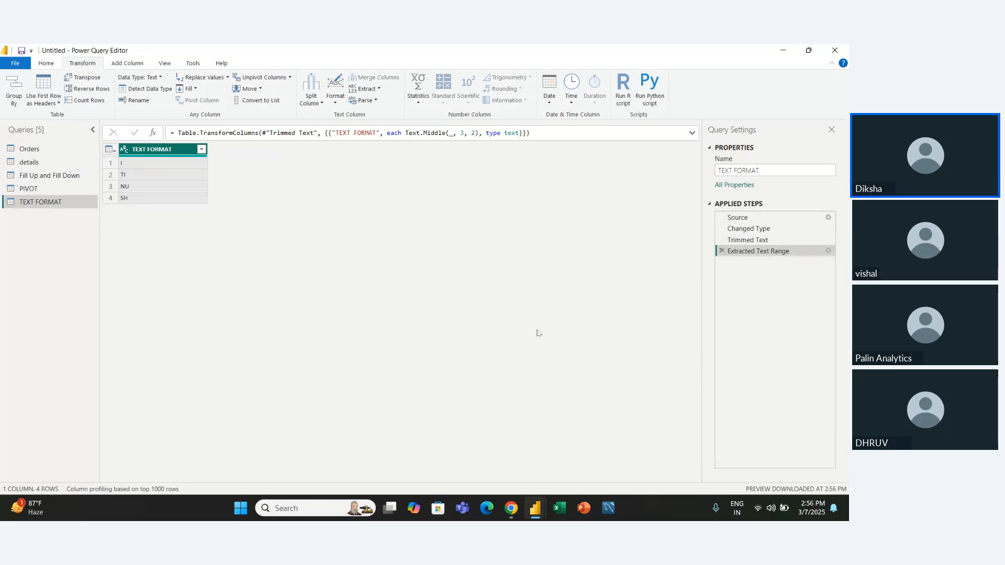
pyautogui.click(722, 251)
# - Look through the PIVOT and Fill Up and Fill Down queries, and open the details query
pyautogui.click(366, 89)
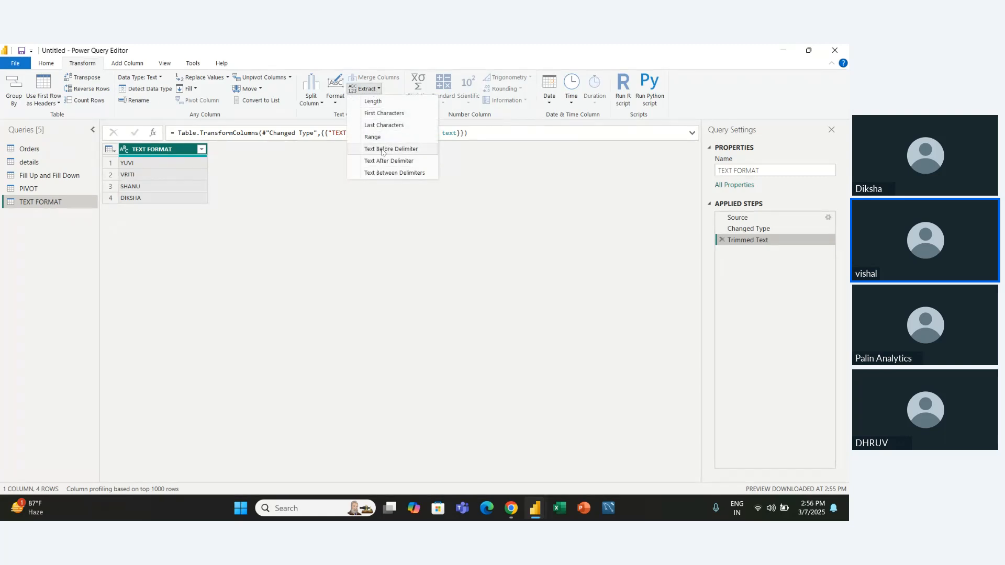
pyautogui.click(275, 254)
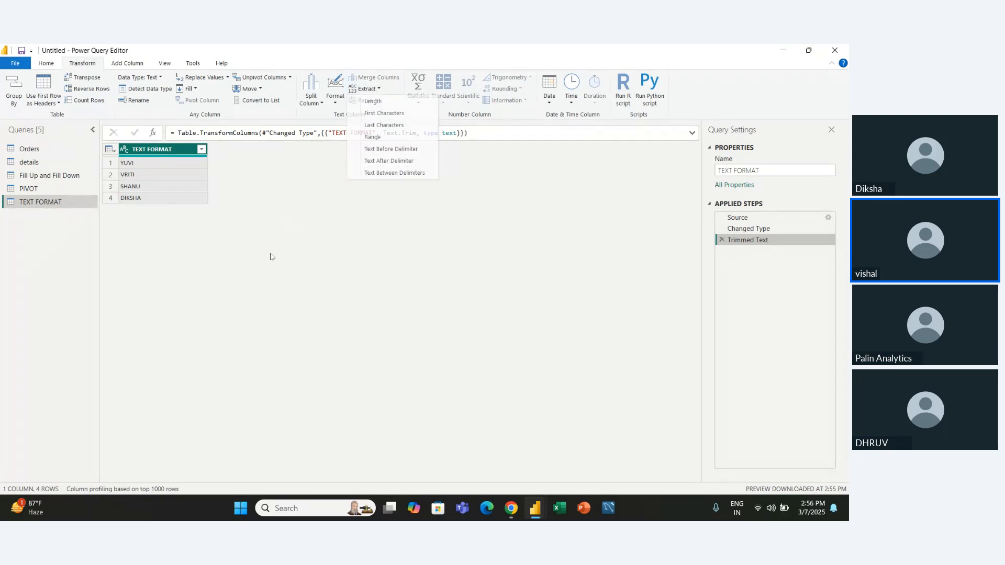
pyautogui.click(61, 190)
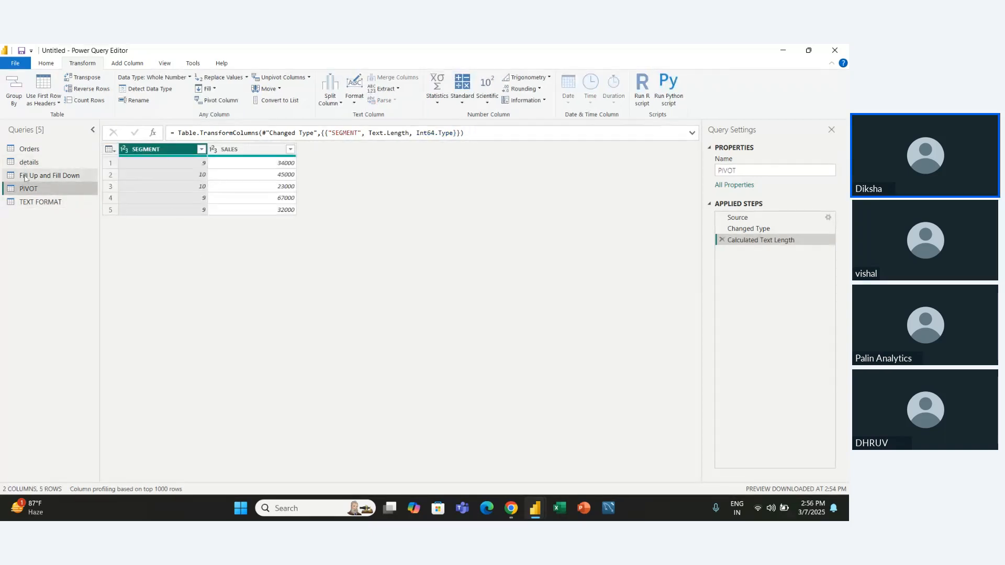
pyautogui.click(25, 178)
pyautogui.click(29, 161)
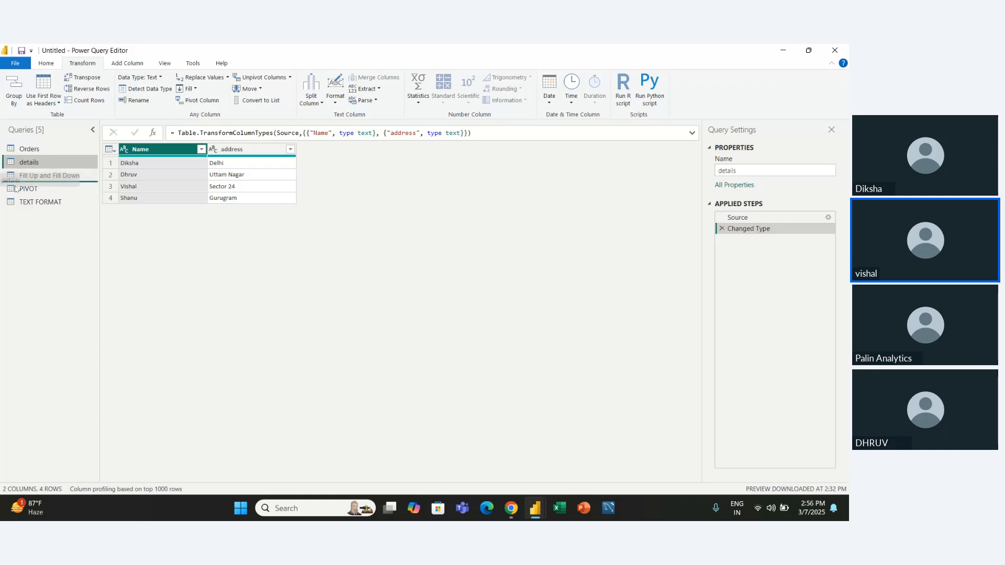
# - Extract the text before the space delimiter in the address column, and remove the Extracted Text Before Delimiter step
pyautogui.click(232, 151)
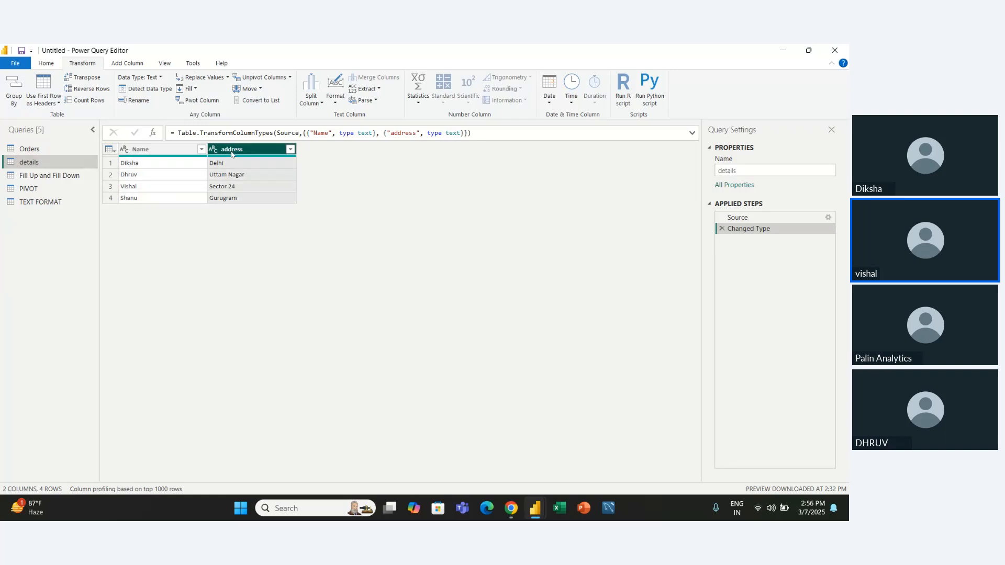
pyautogui.click(370, 89)
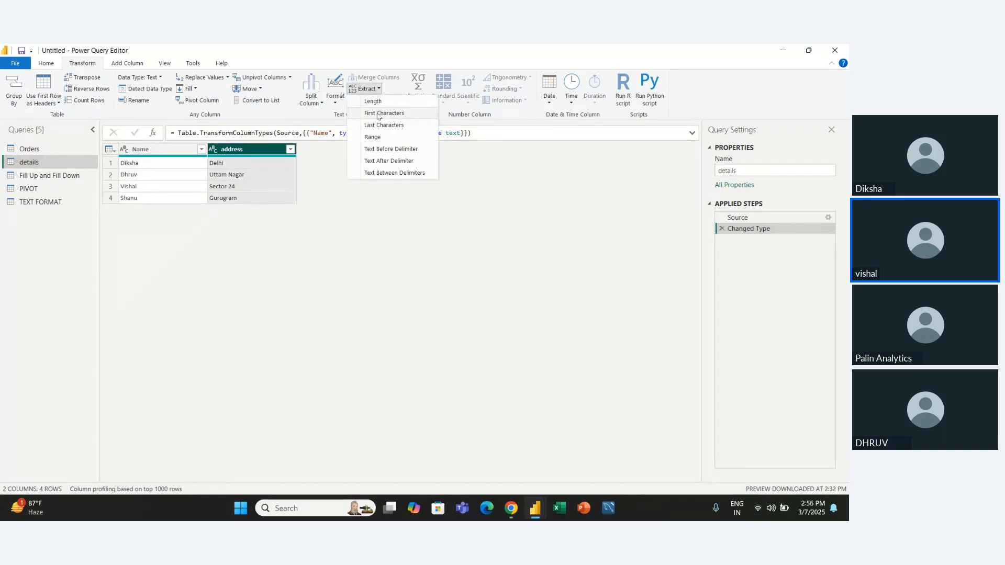
pyautogui.click(376, 151)
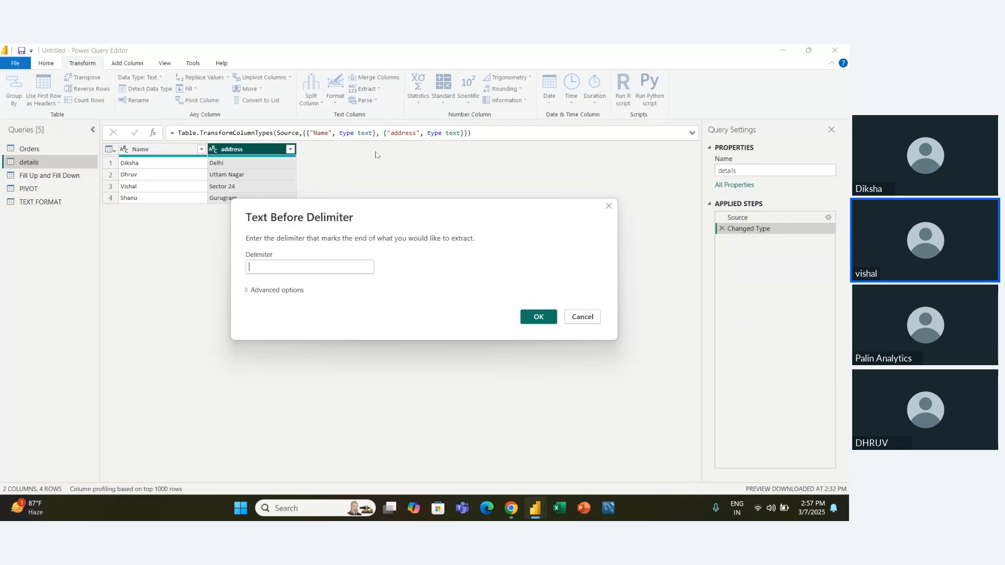
pyautogui.click(545, 323)
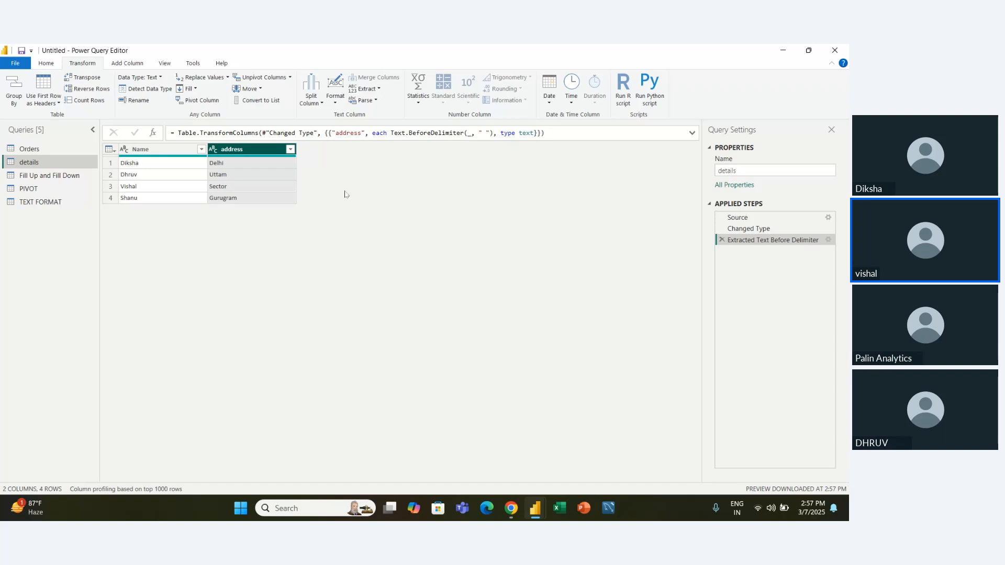
pyautogui.click(721, 240)
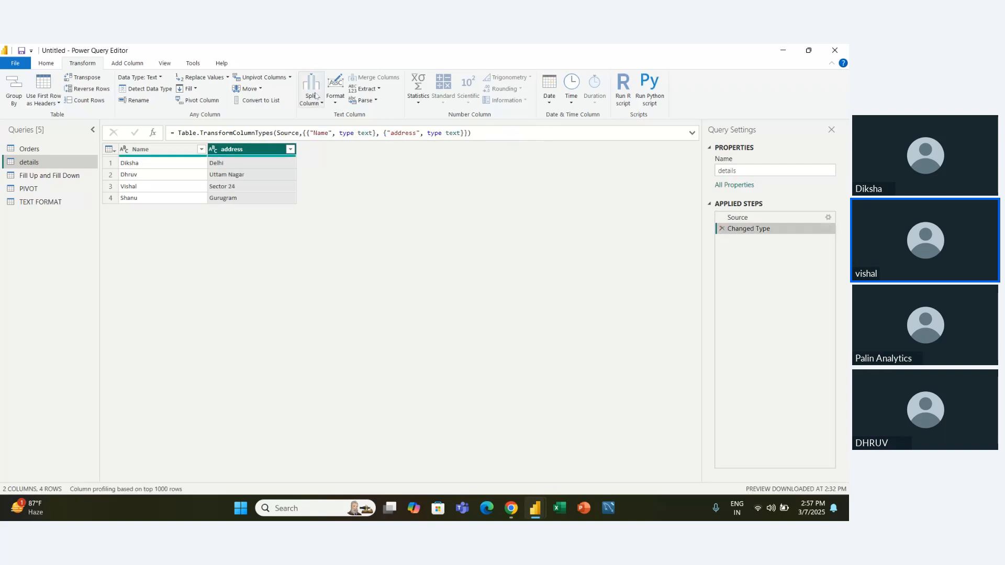
# - Extract the text after the space delimiter in the address column, and remove the Extracted Text After Delimiter step
pyautogui.click(379, 89)
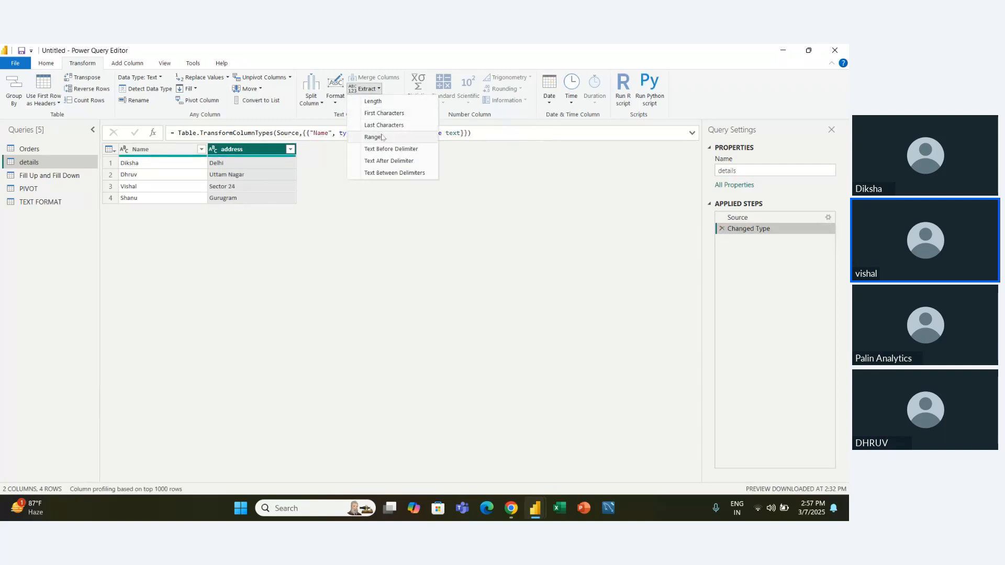
pyautogui.click(393, 166)
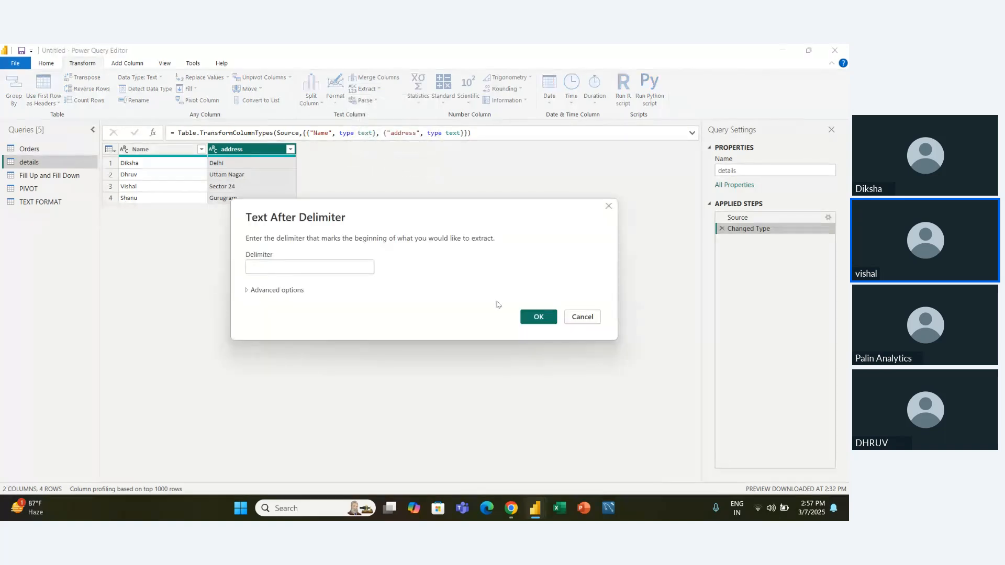
pyautogui.click(531, 320)
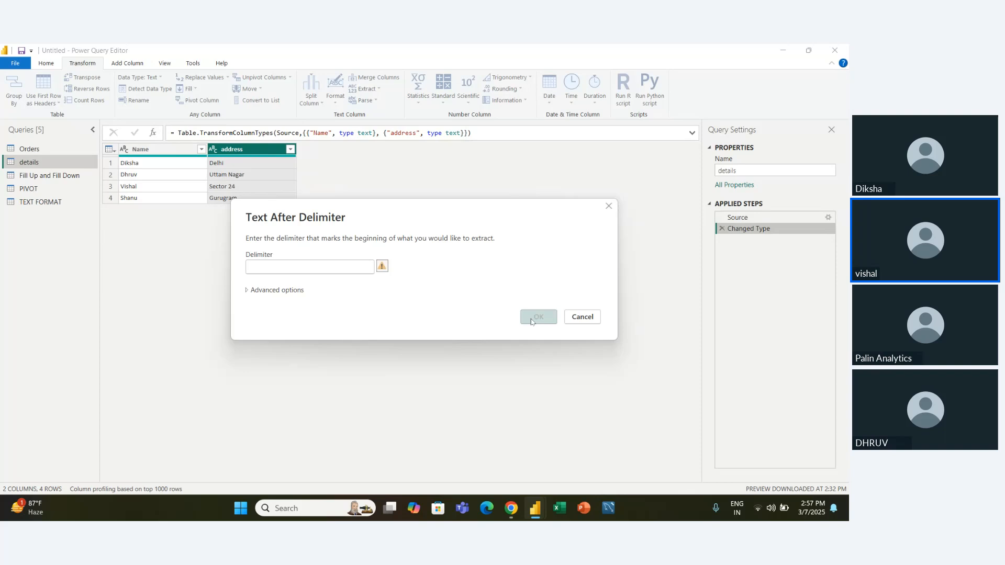
pyautogui.click(255, 268)
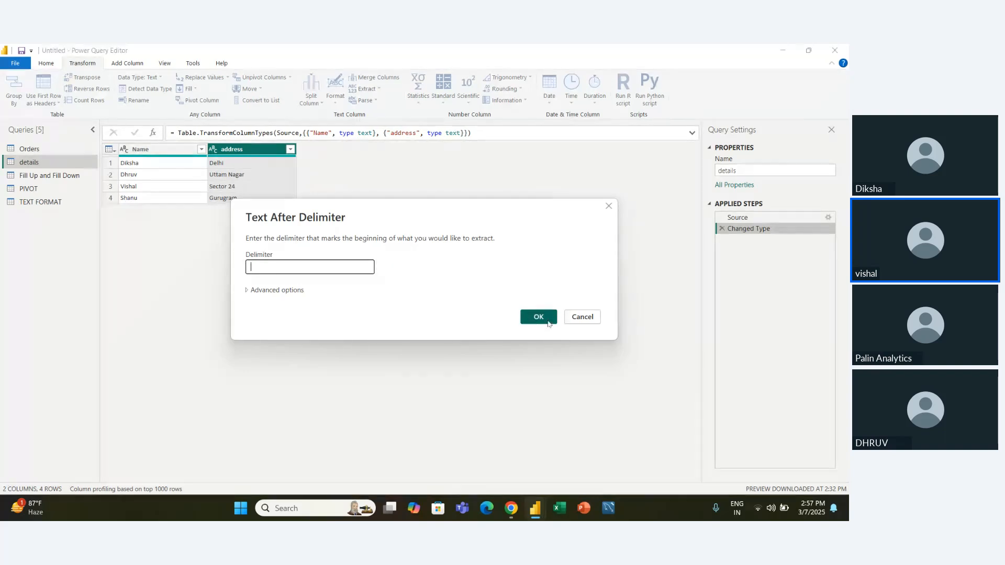
pyautogui.click(549, 321)
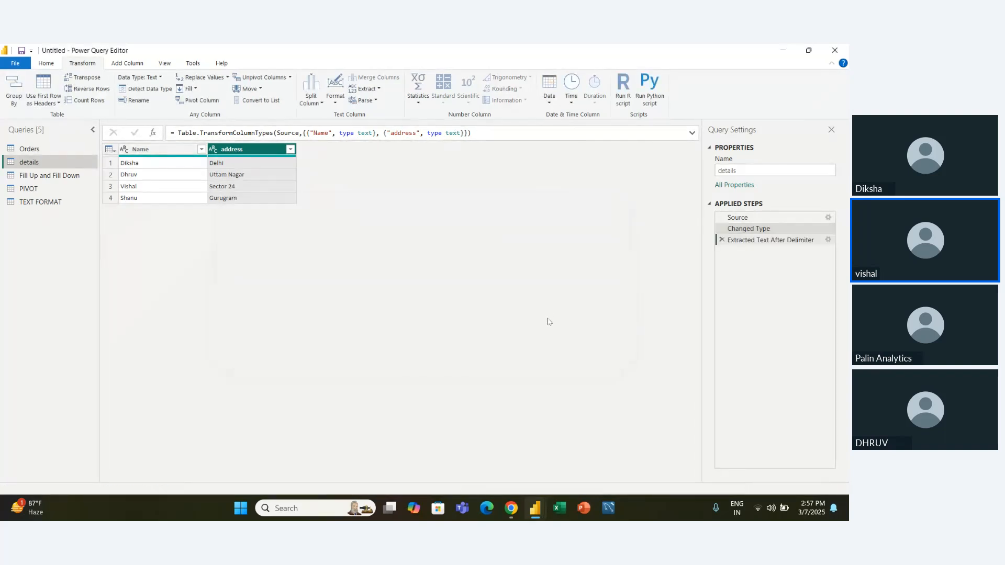
pyautogui.click(722, 241)
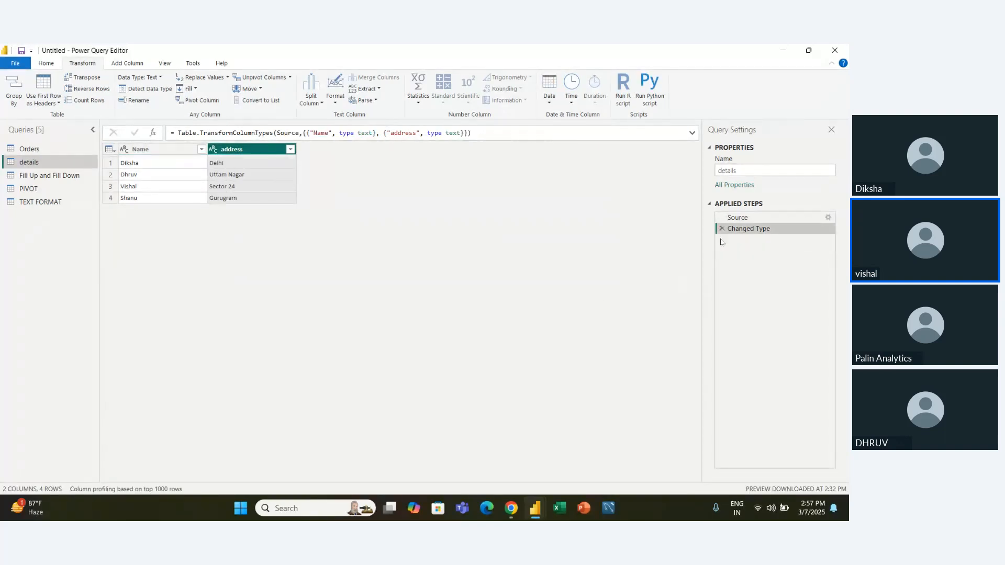
# - Look through the TEXT FORMAT, Fill Up and Fill Down, and PIVOT queries
pyautogui.click(380, 89)
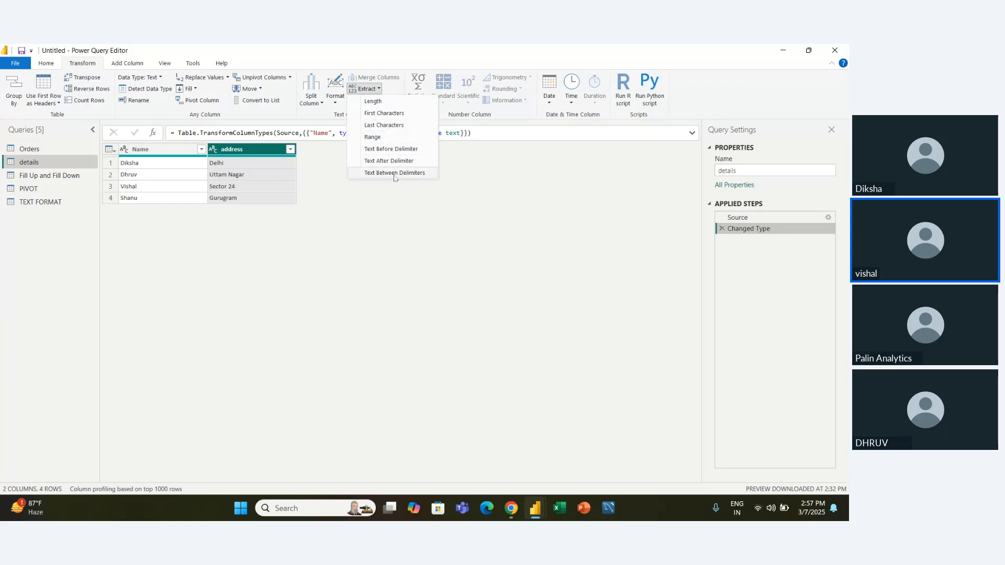
pyautogui.click(359, 249)
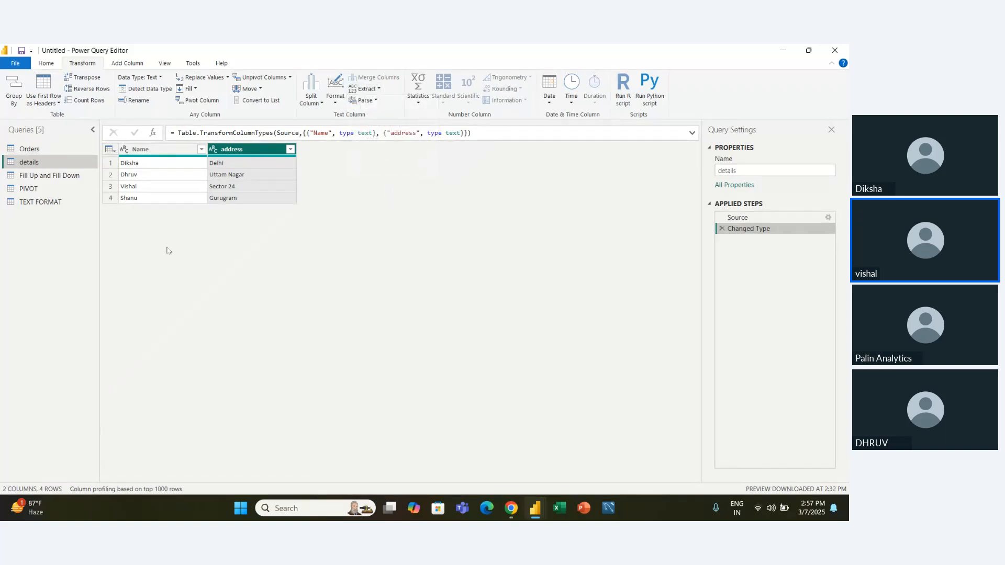
pyautogui.doubleClick(43, 203)
pyautogui.press('Return')
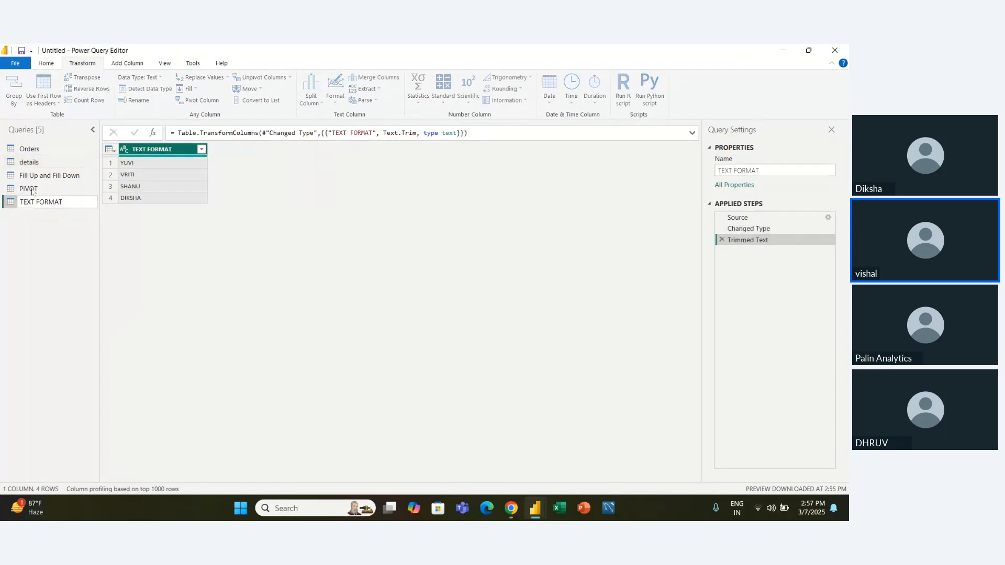
pyautogui.click(42, 177)
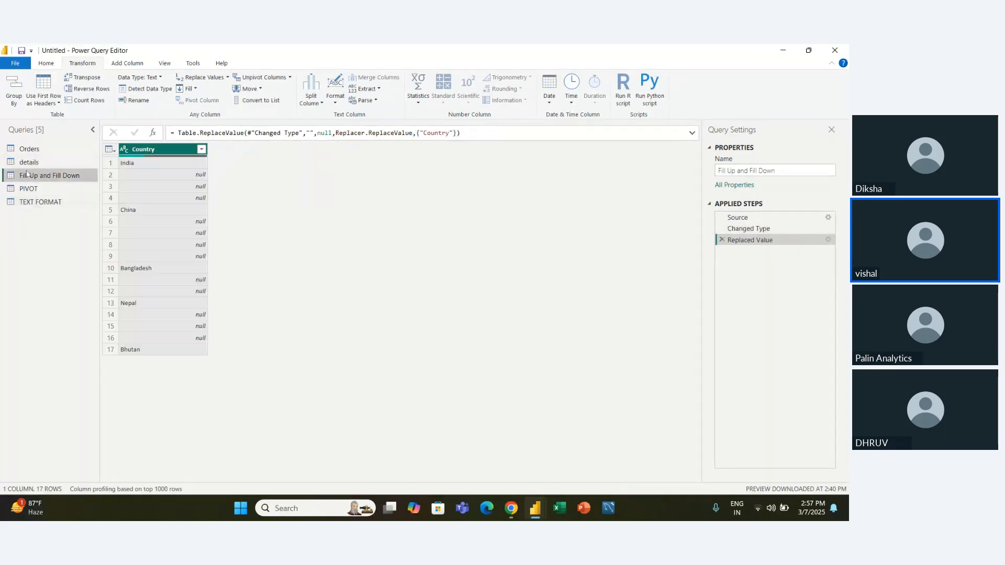
pyautogui.click(29, 189)
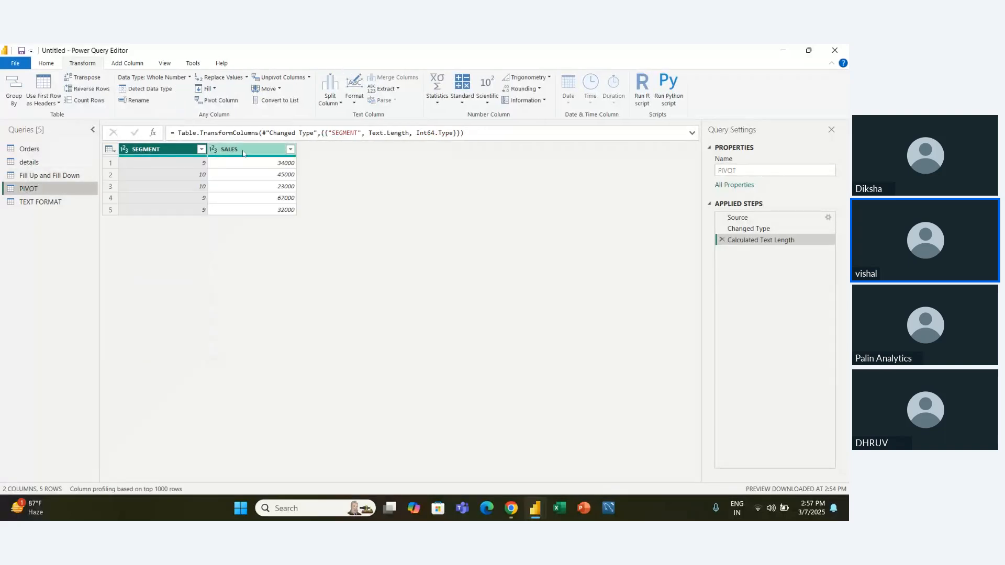
# - Add the TEXT FORMAT column as a new query, and remove the new query's TEXT FORMAT1 and Trimmed Text steps
pyautogui.click(58, 202)
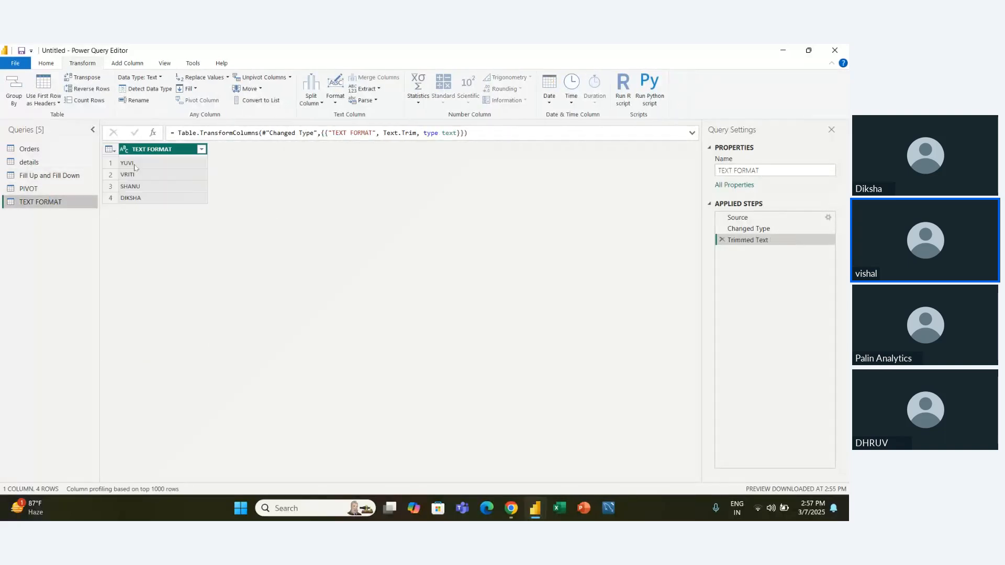
pyautogui.rightClick(161, 151)
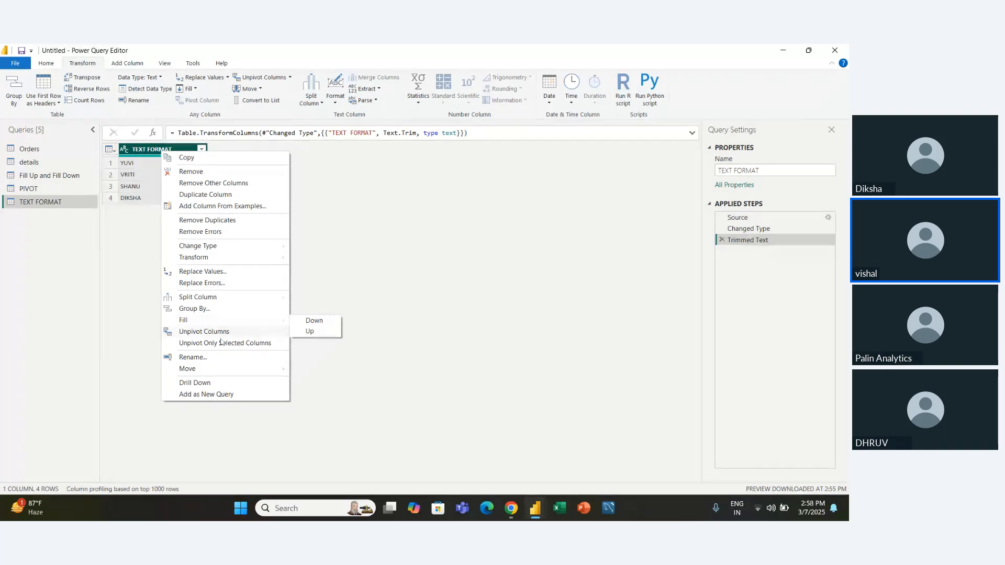
pyautogui.moveTo(224, 372)
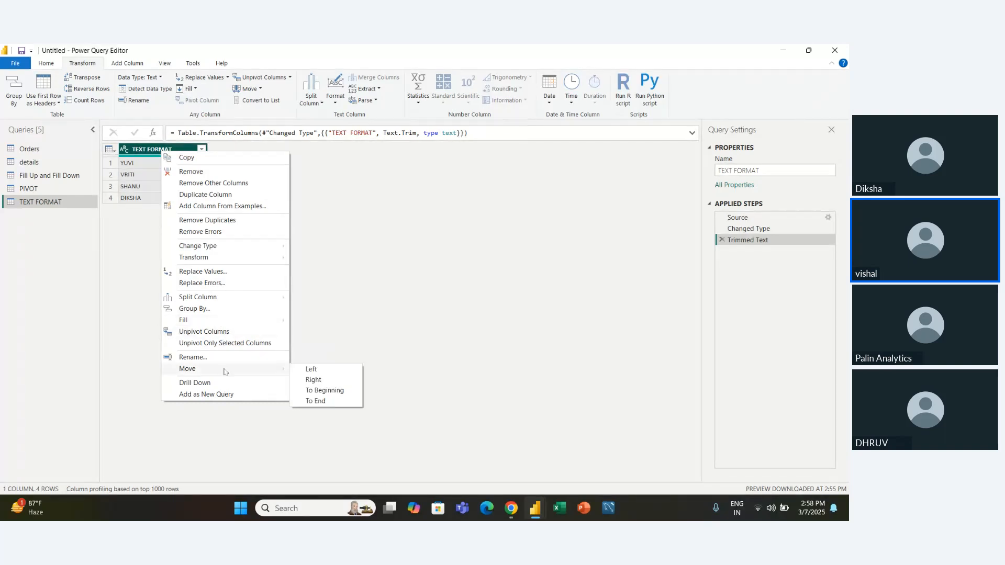
pyautogui.click(234, 396)
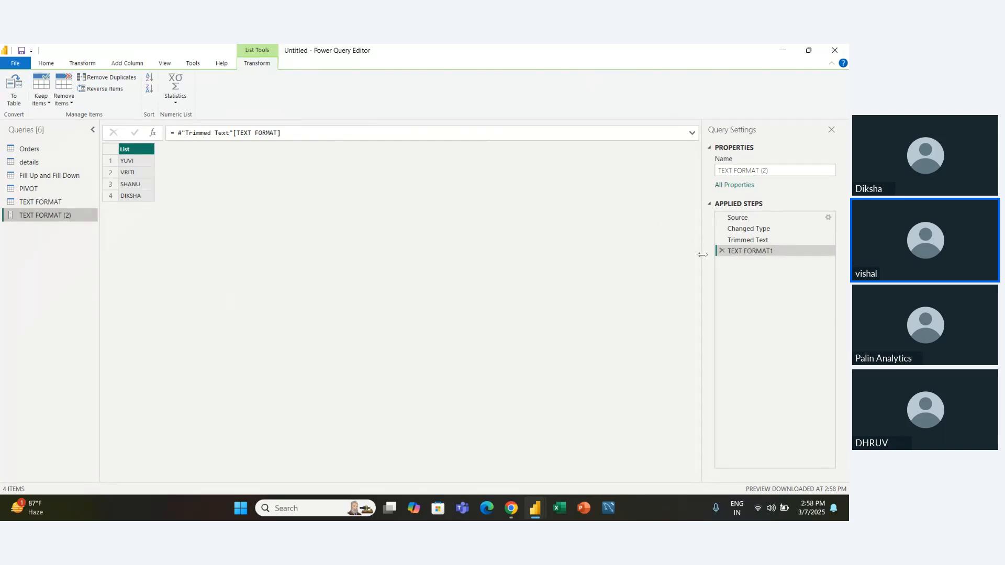
pyautogui.click(722, 252)
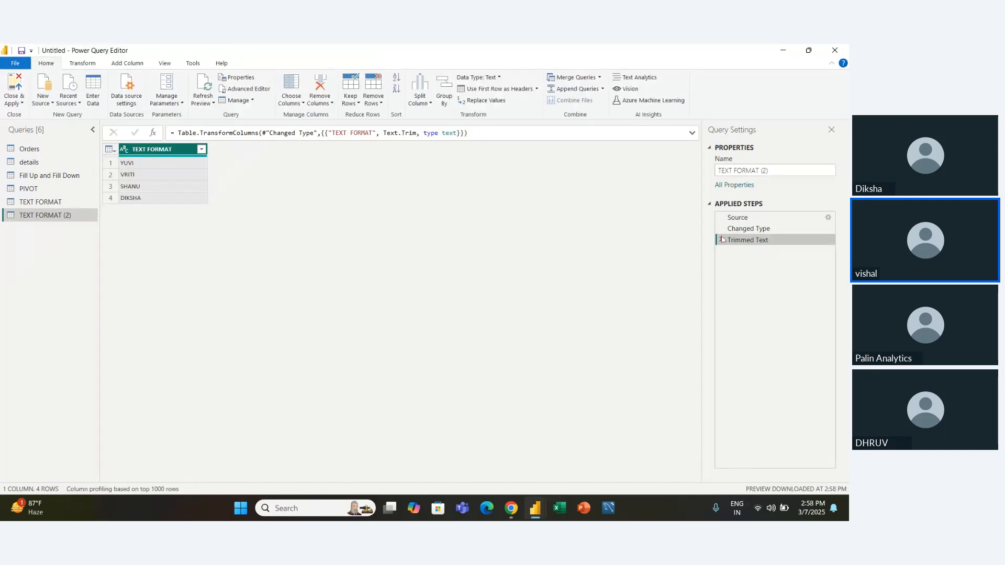
pyautogui.click(723, 240)
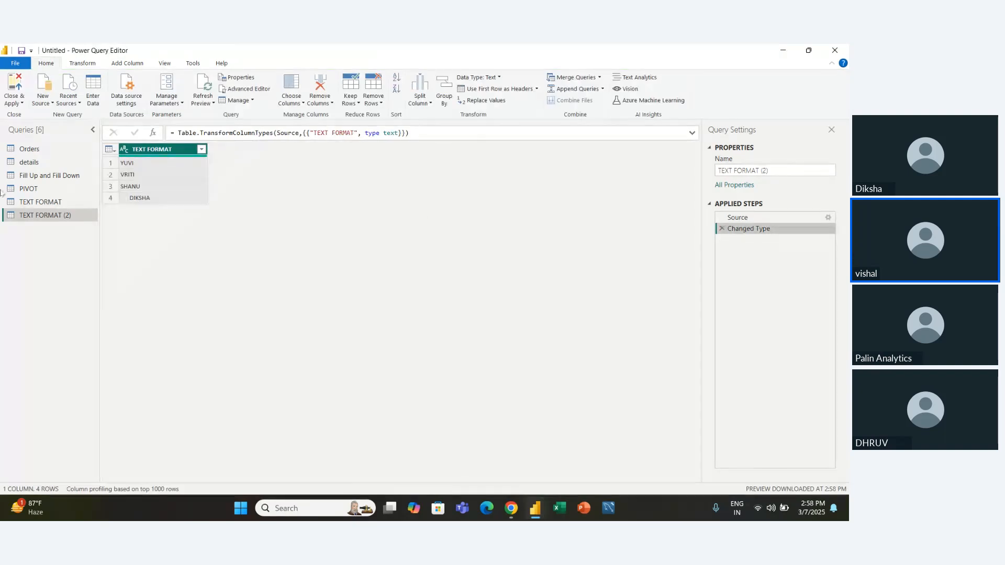
# - Open the Orders query and remove all columns other than Product Name
pyautogui.click(32, 152)
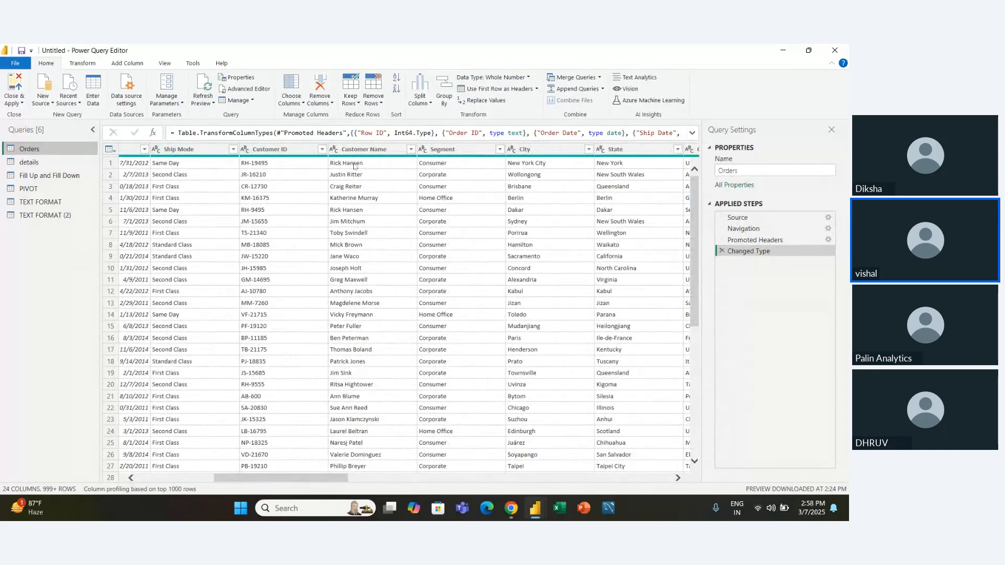
pyautogui.hscroll(4, 356, 168)
pyautogui.hscroll(6, 355, 167)
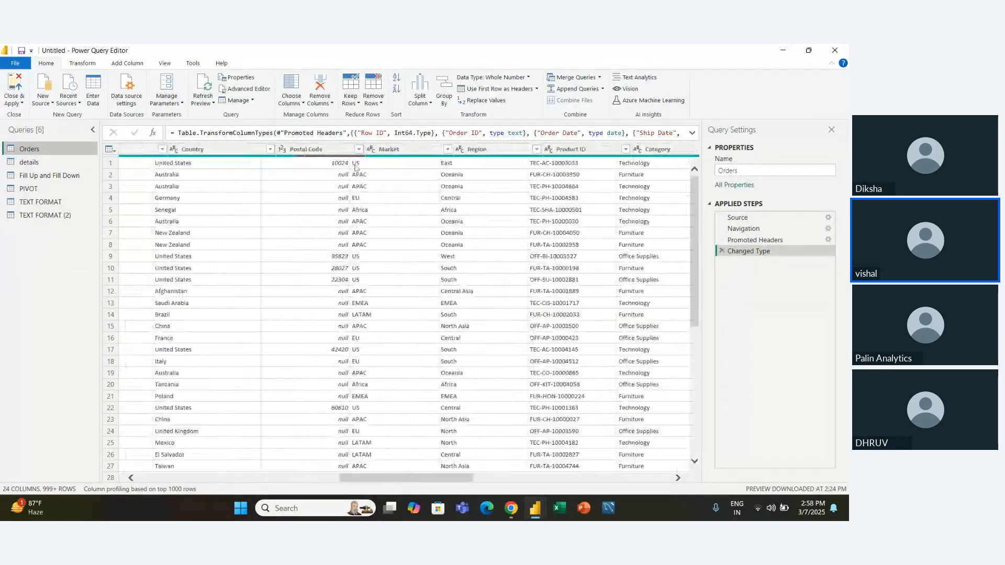
pyautogui.hscroll(2, 356, 167)
pyautogui.click(333, 150)
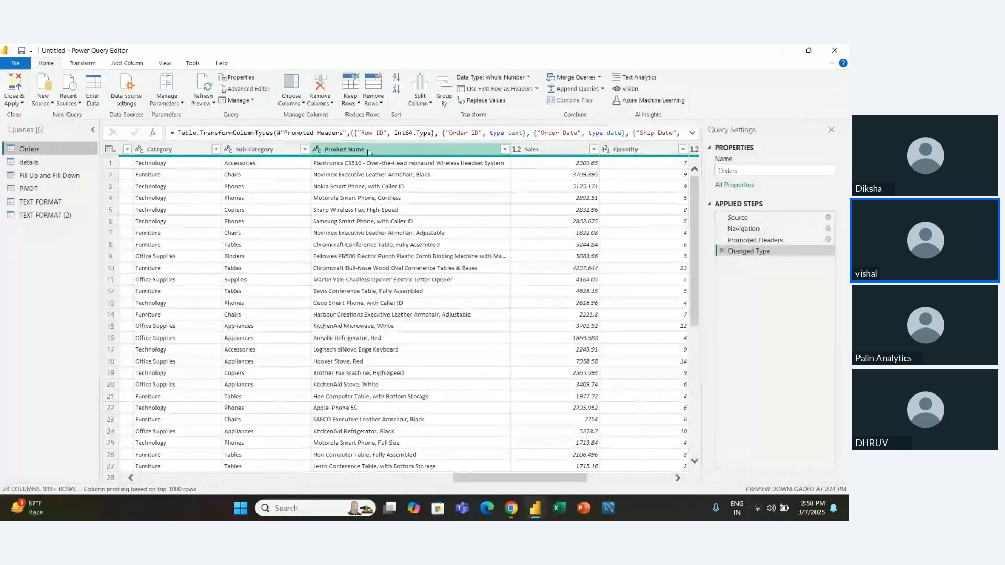
pyautogui.click(290, 99)
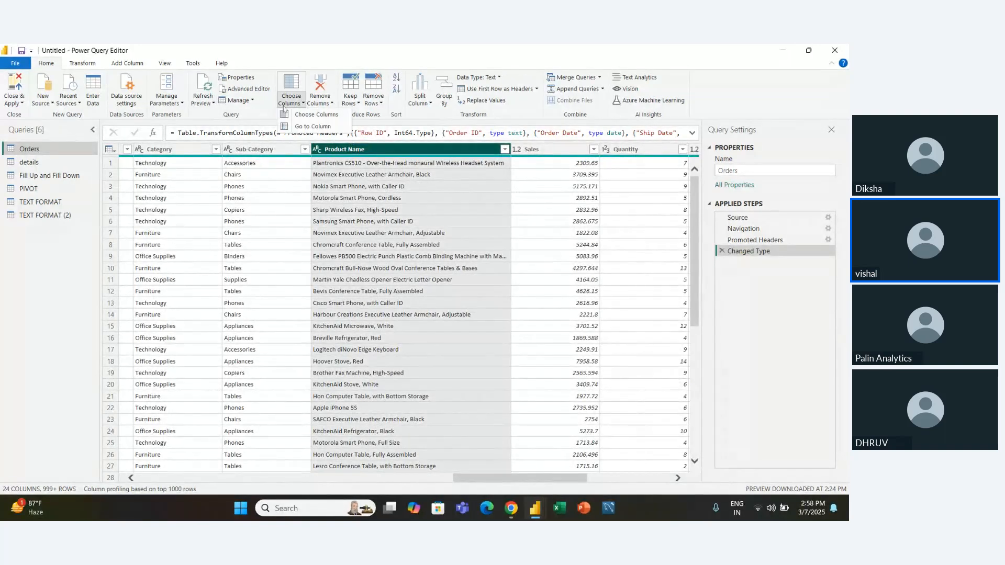
pyautogui.click(323, 103)
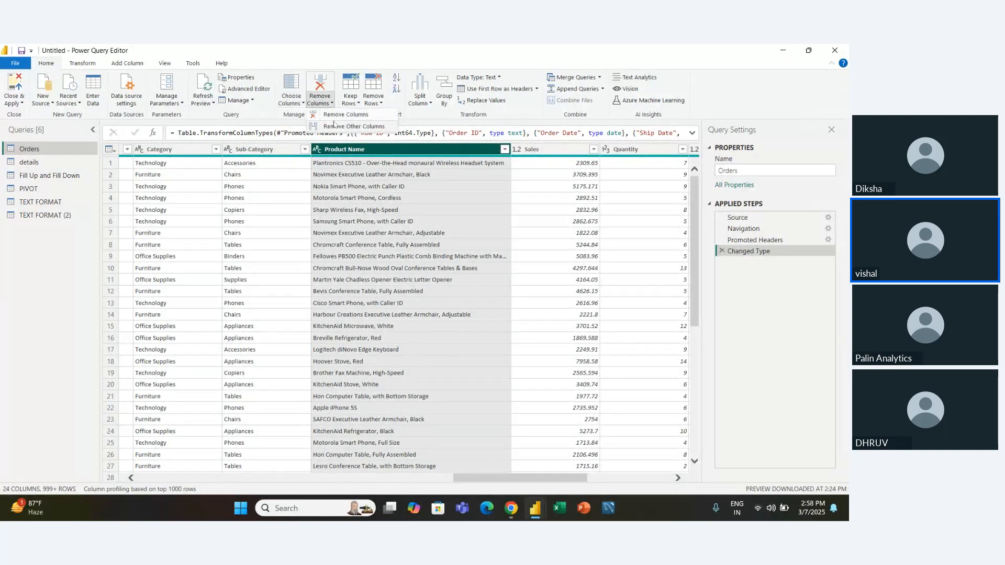
pyautogui.click(334, 125)
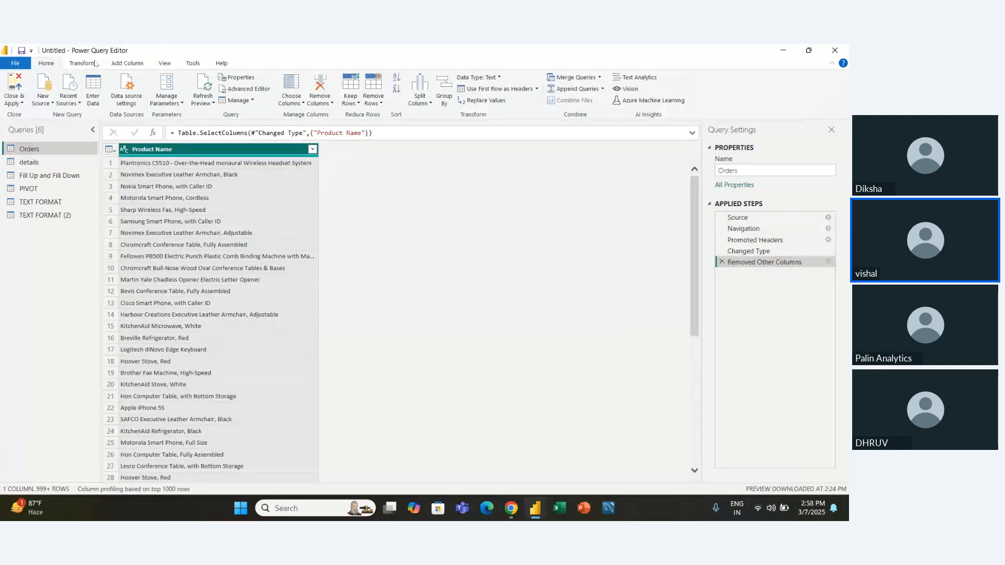
# - Extract the text between delimiters 8 and 4 from the Product Name column, and remove that extraction step
pyautogui.click(80, 65)
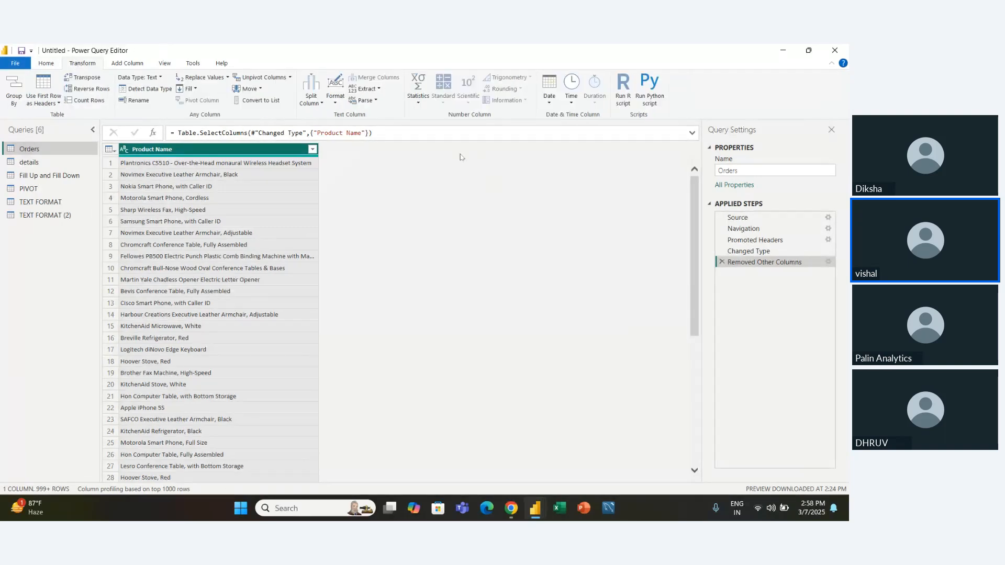
pyautogui.click(368, 89)
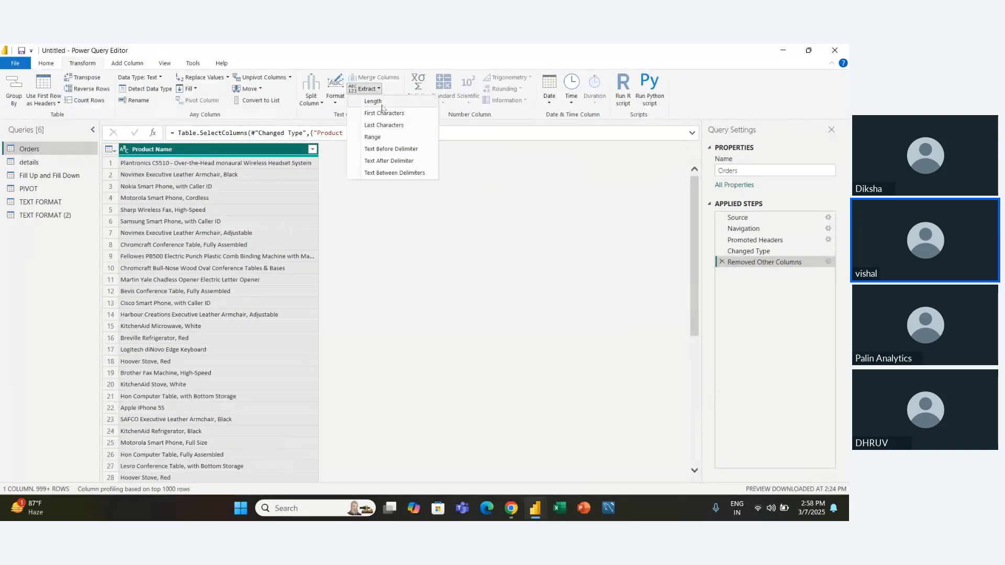
pyautogui.click(383, 173)
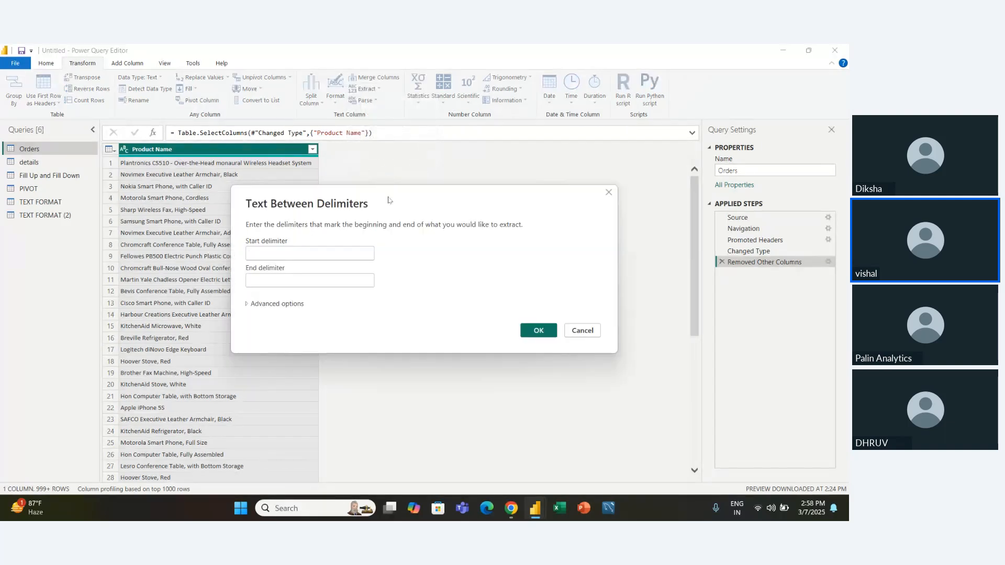
pyautogui.moveTo(430, 184); pyautogui.dragTo(518, 175)
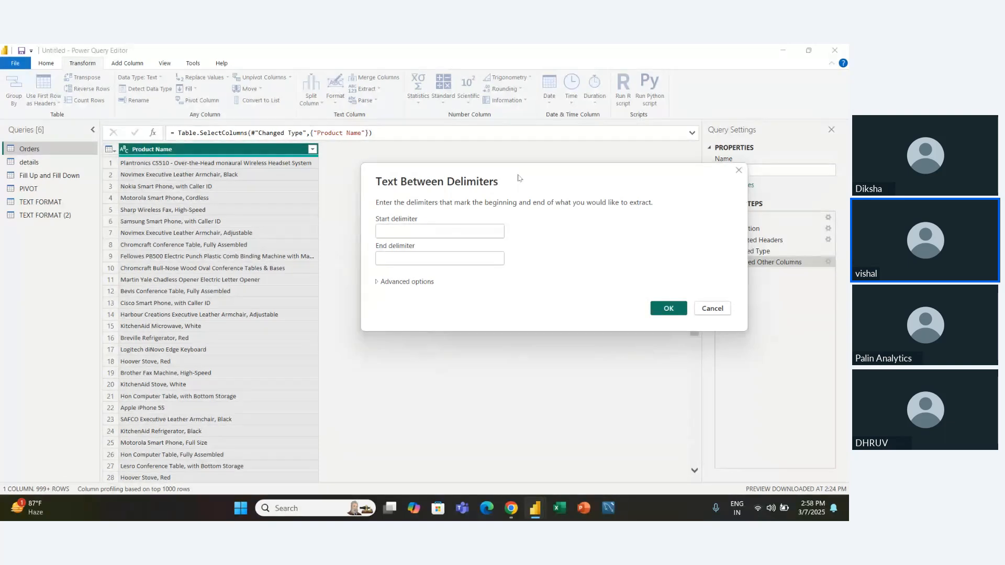
pyautogui.click(433, 234)
pyautogui.write('8')
pyautogui.press('Tab')
pyautogui.write('4')
pyautogui.click(668, 309)
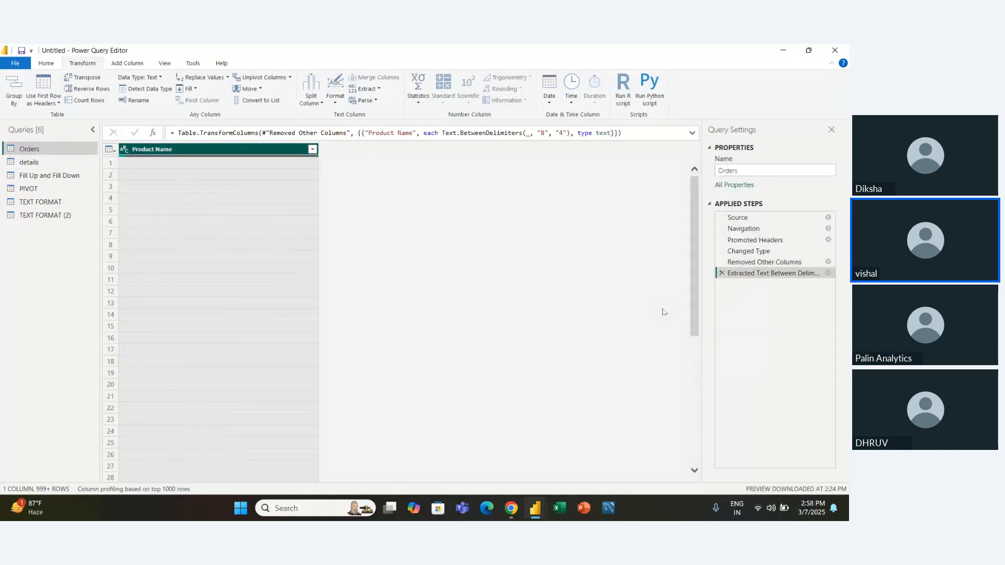
pyautogui.click(722, 272)
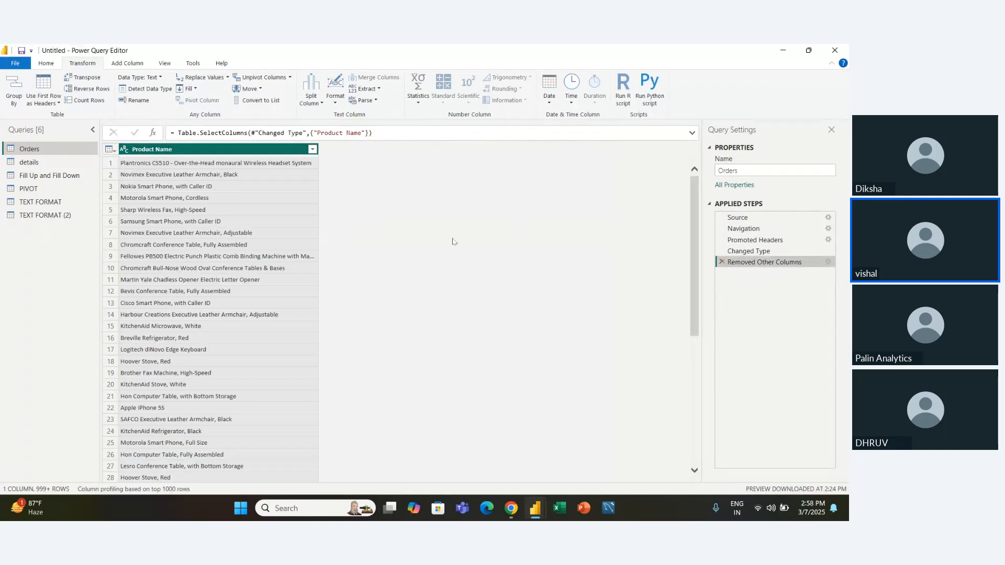
# - Extract the text between delimiters 2 and 5 from the Product Name column, and remove that extraction step
pyautogui.click(366, 88)
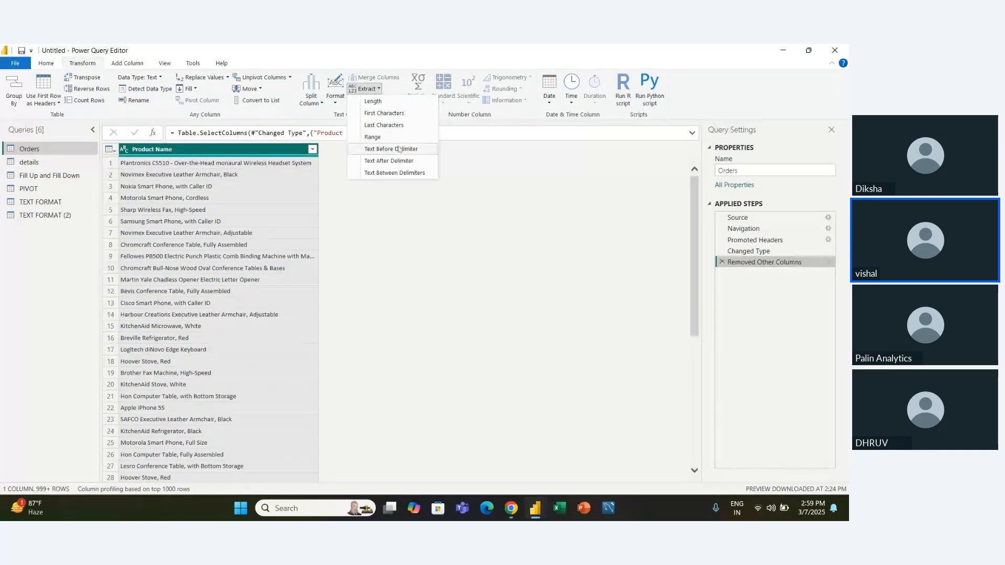
pyautogui.click(393, 172)
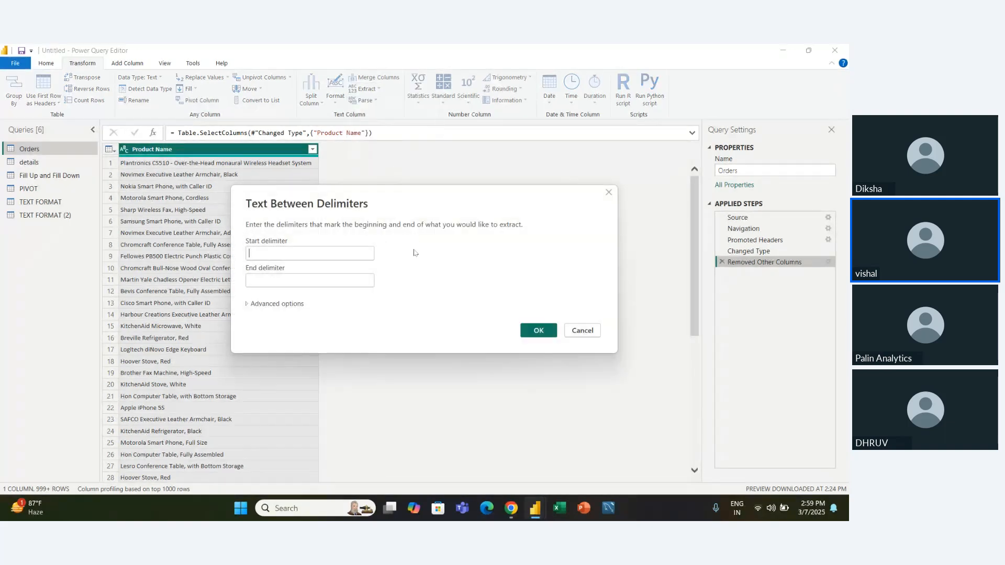
pyautogui.write('2')
pyautogui.press('Tab')
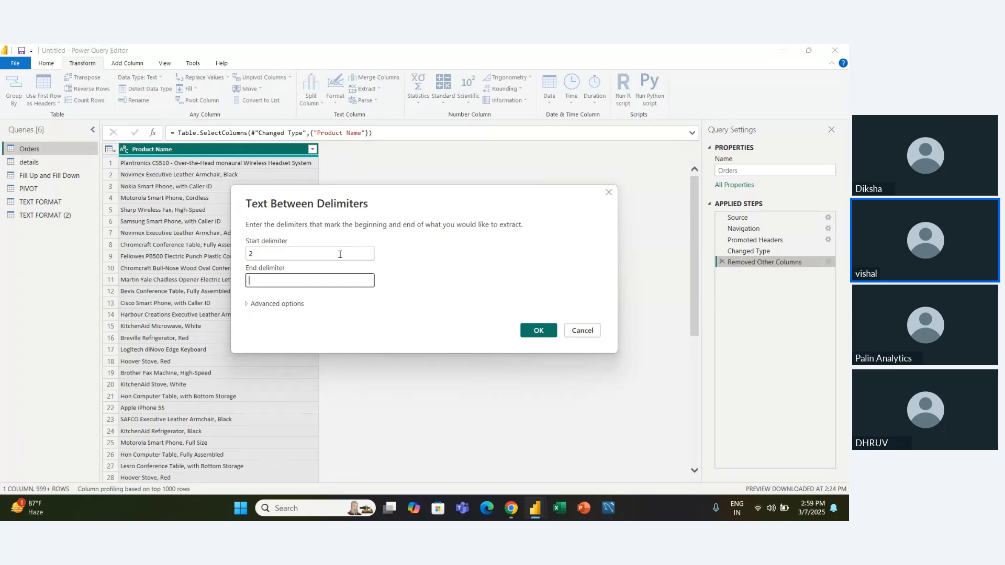
pyautogui.write('6')
pyautogui.press('BackSpace')
pyautogui.write('5')
pyautogui.click(553, 332)
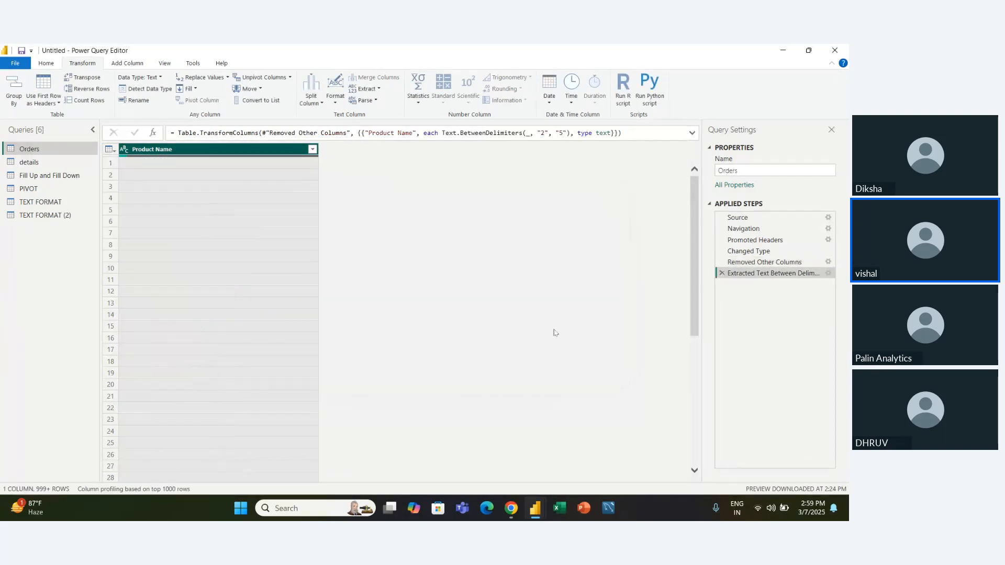
pyautogui.click(722, 272)
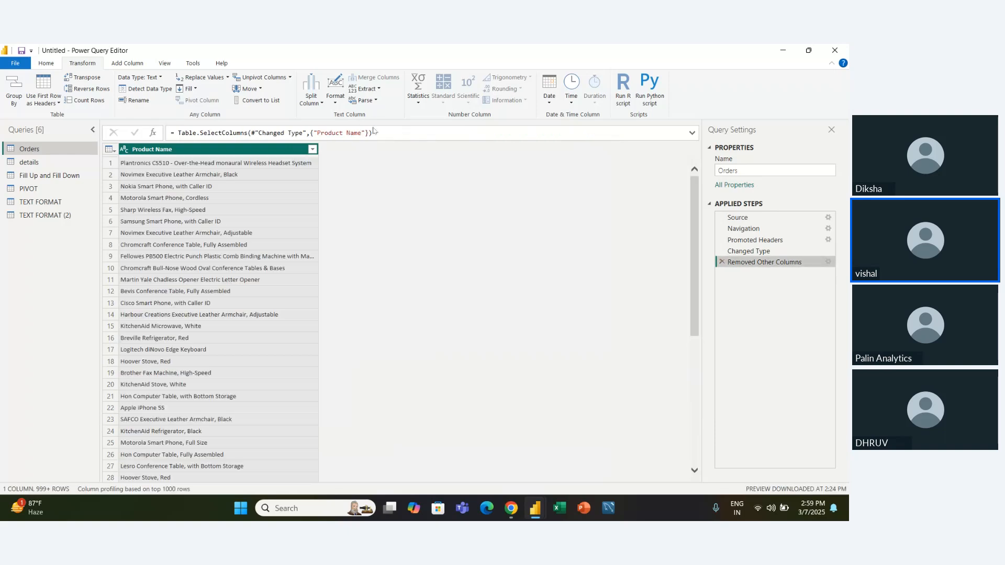
# - Set up a Text Between Delimiters extraction on the Product Name column, with advanced options expanded and "producat name" as the start delimiter
pyautogui.click(379, 89)
pyautogui.click(379, 173)
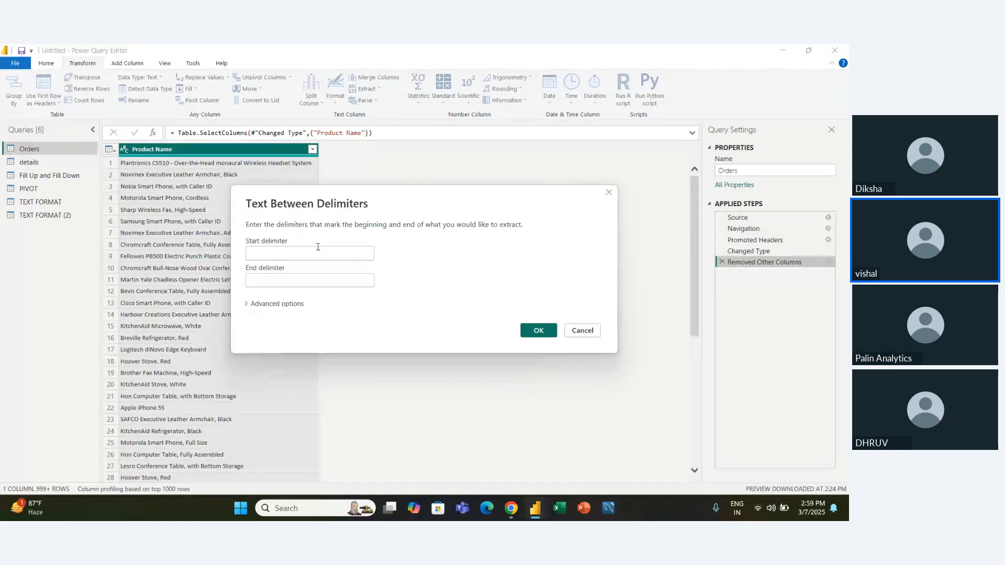
pyautogui.click(306, 256)
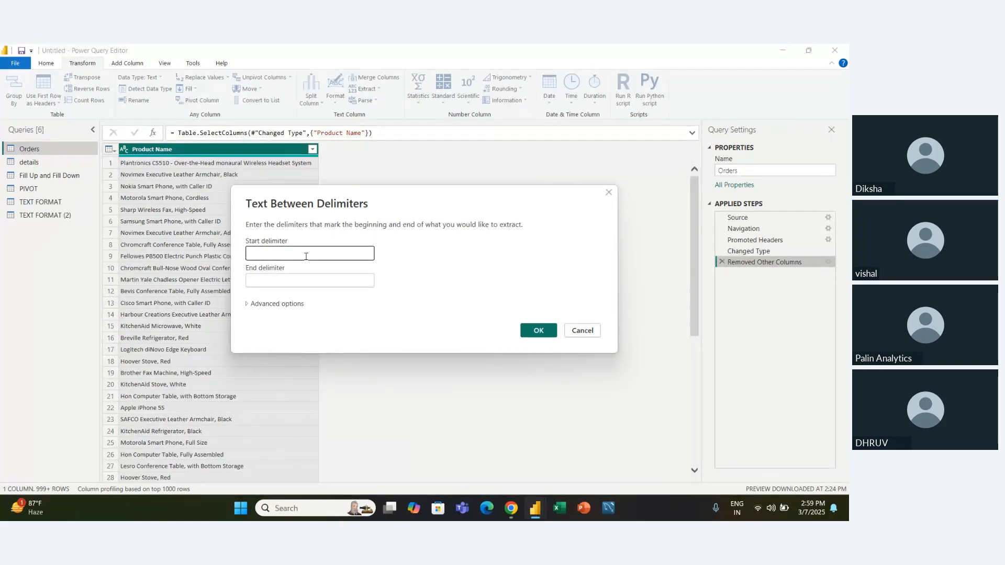
pyautogui.press('BackSpace')
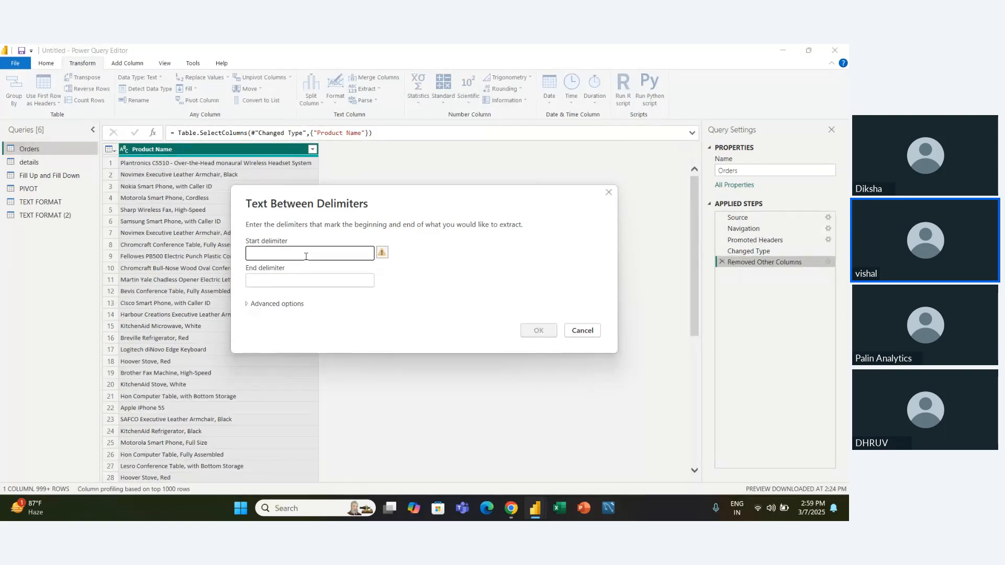
pyautogui.click(255, 304)
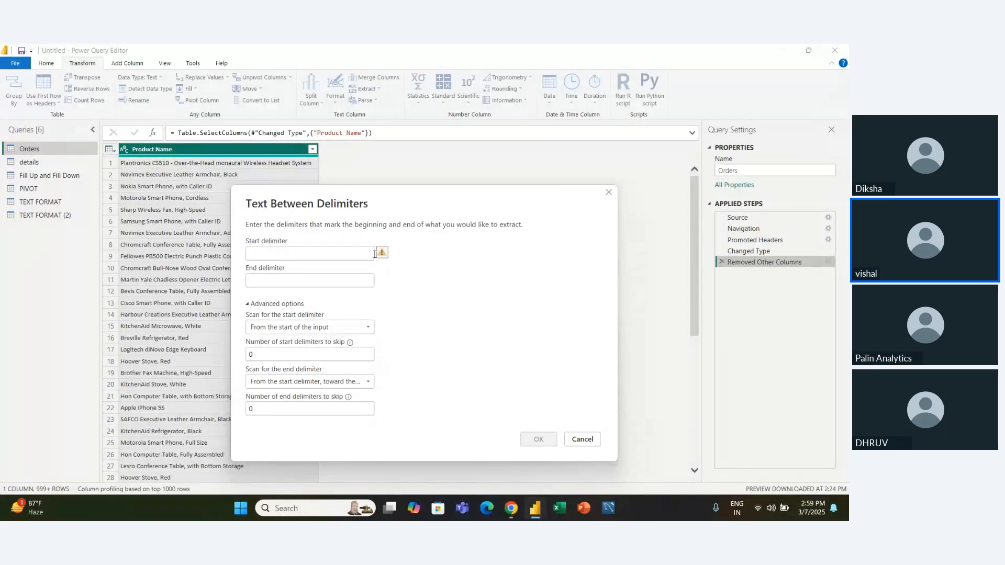
pyautogui.click(329, 253)
pyautogui.write('produ')
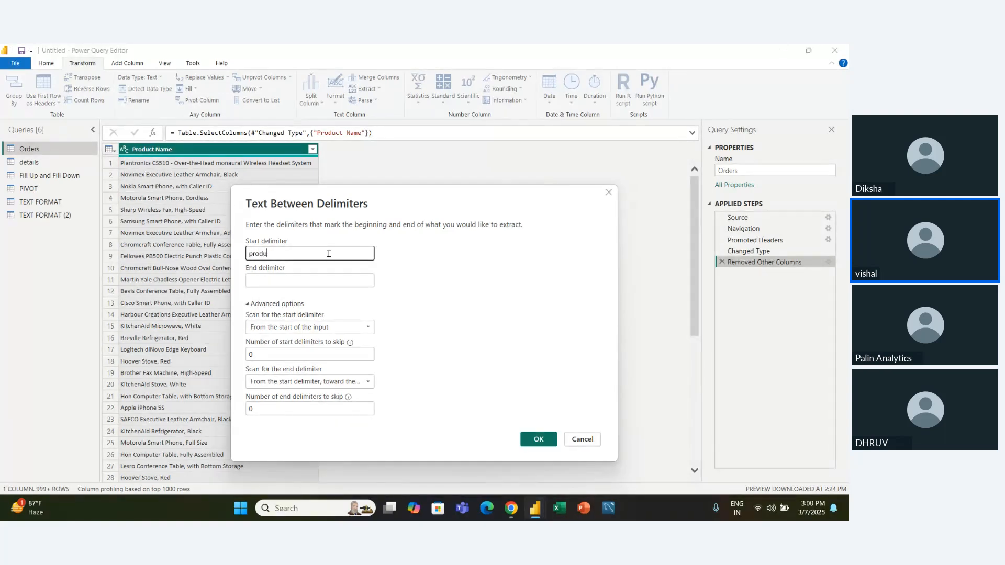
pyautogui.write('cat name')
pyautogui.click(285, 282)
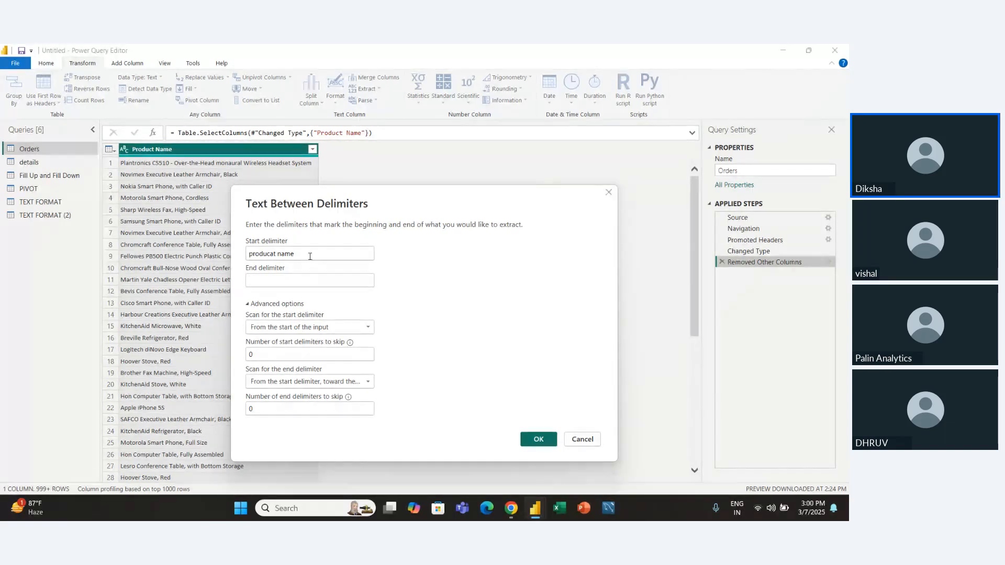
# - Extract the text between delimiters 3 and 5 from the Product Name column, and remove that extraction step
pyautogui.moveTo(311, 254); pyautogui.dragTo(175, 253)
pyautogui.write('3')
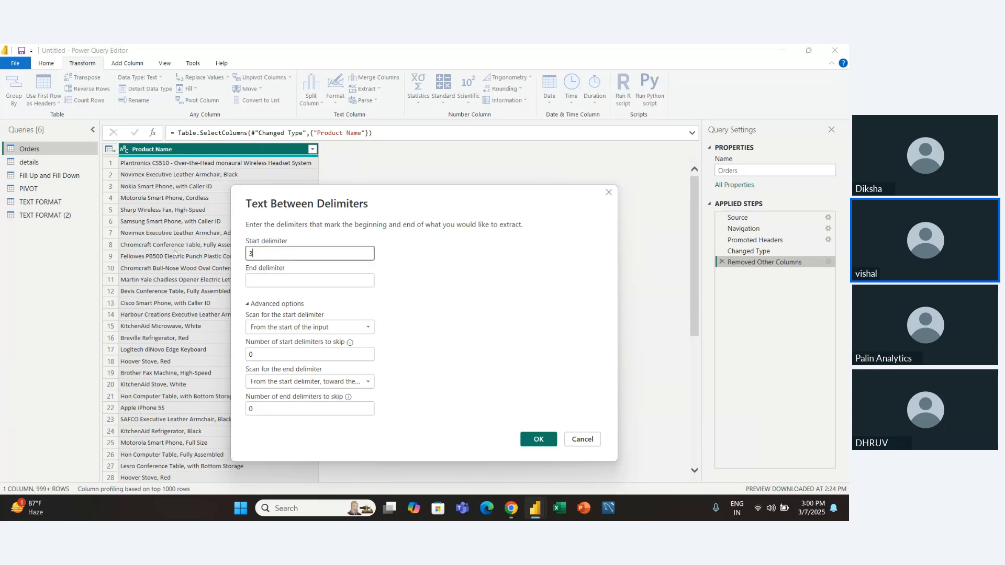
pyautogui.click(269, 281)
pyautogui.write('5')
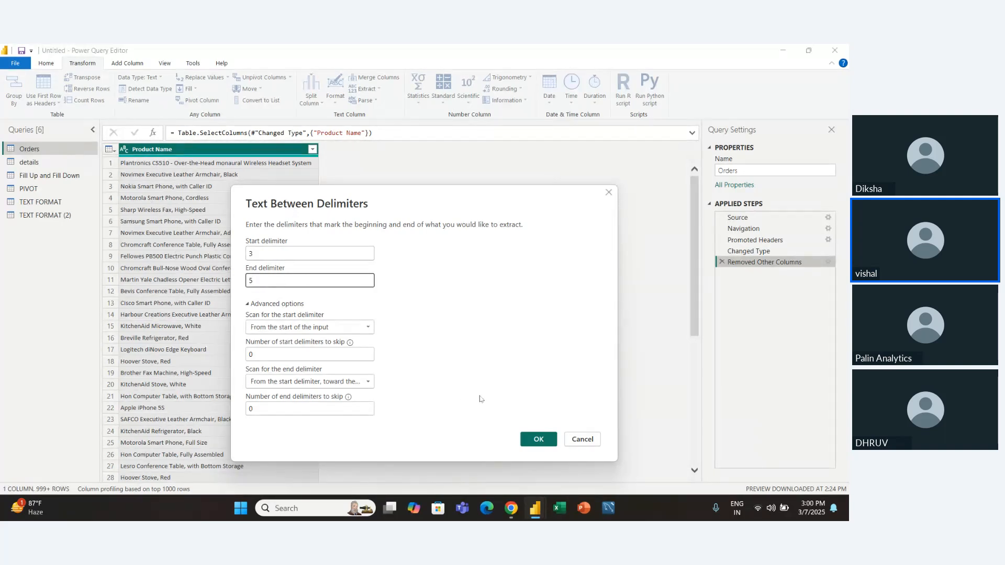
pyautogui.click(532, 437)
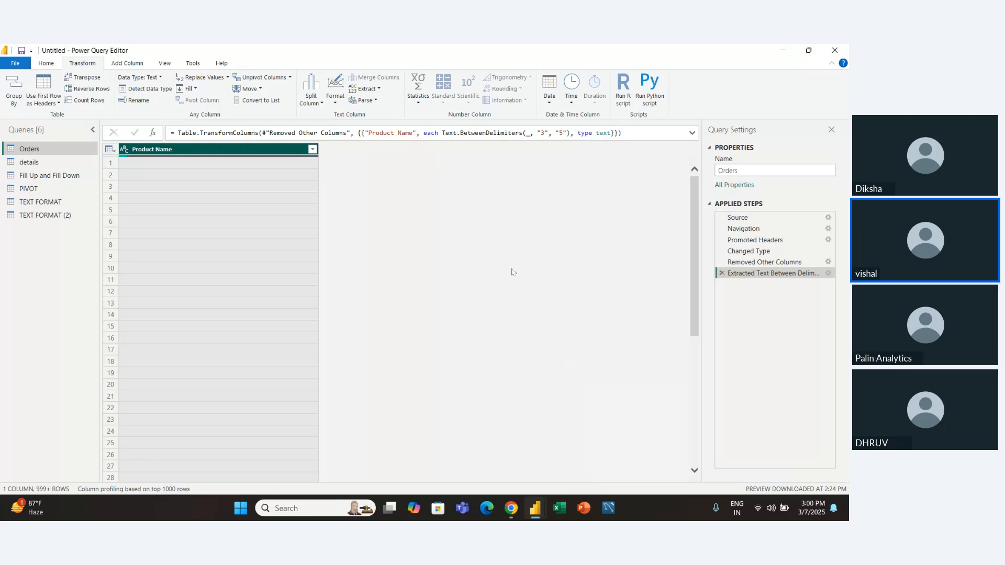
pyautogui.click(722, 275)
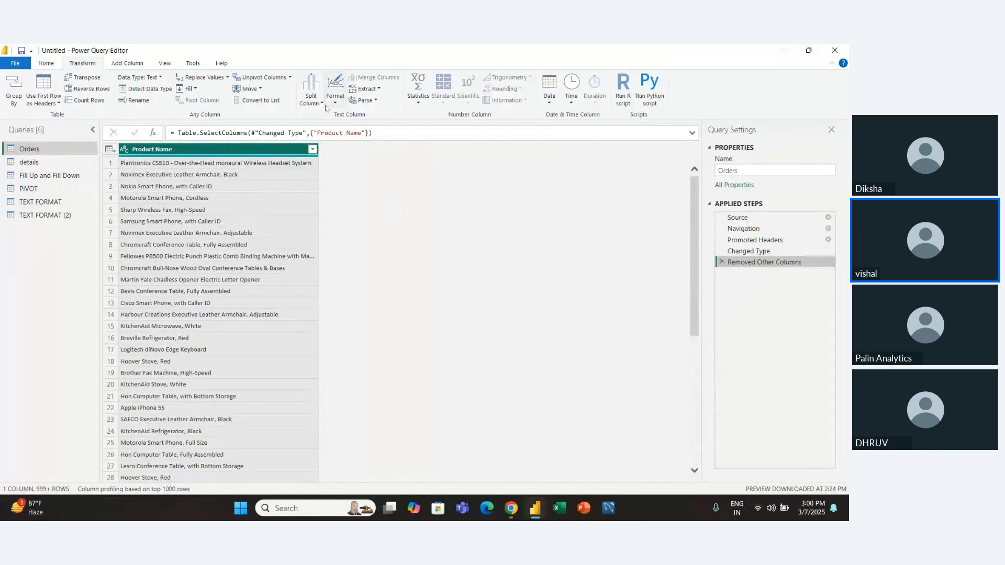
pyautogui.click(369, 90)
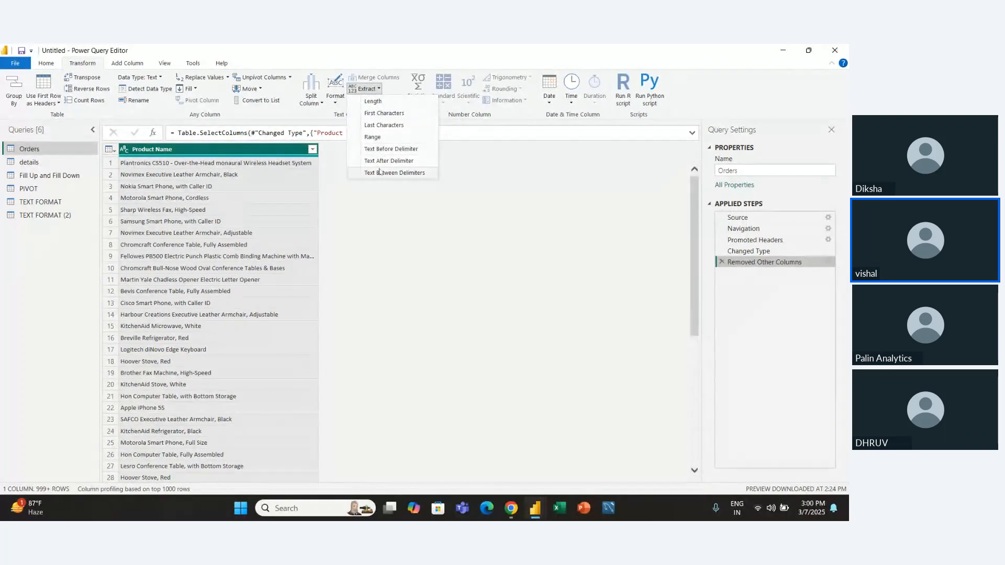
pyautogui.click(424, 237)
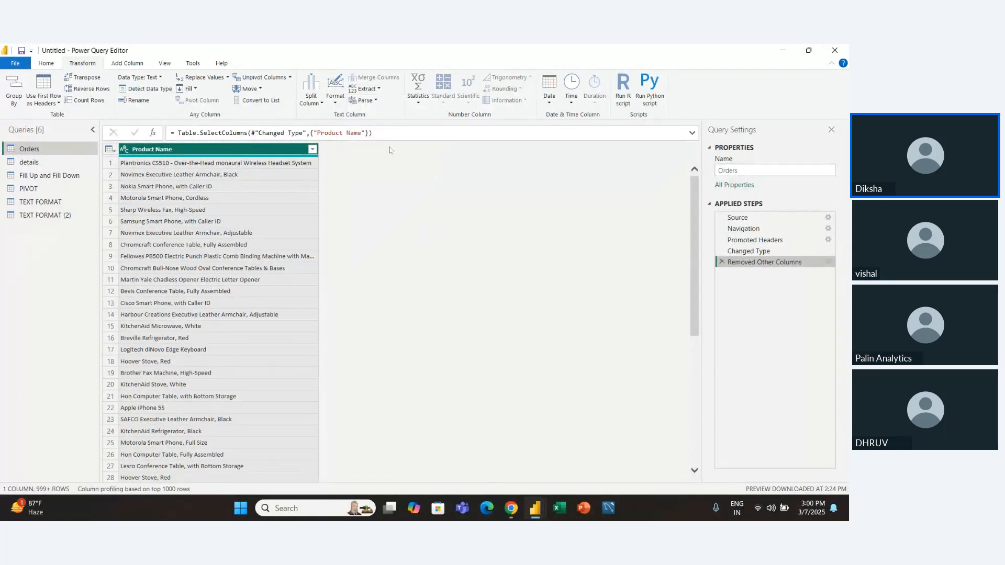